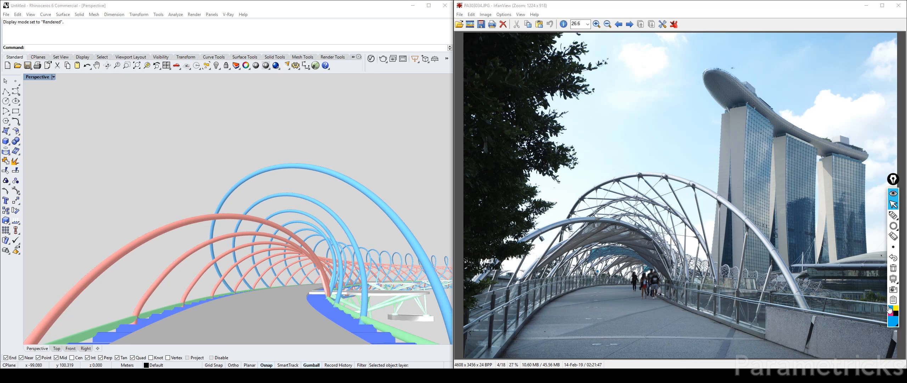
Trace the outer helix arches on the bridge photo in blue, with a thick front arch and thinner strokes behind it.
left_click(893, 246)
left_click(862, 247)
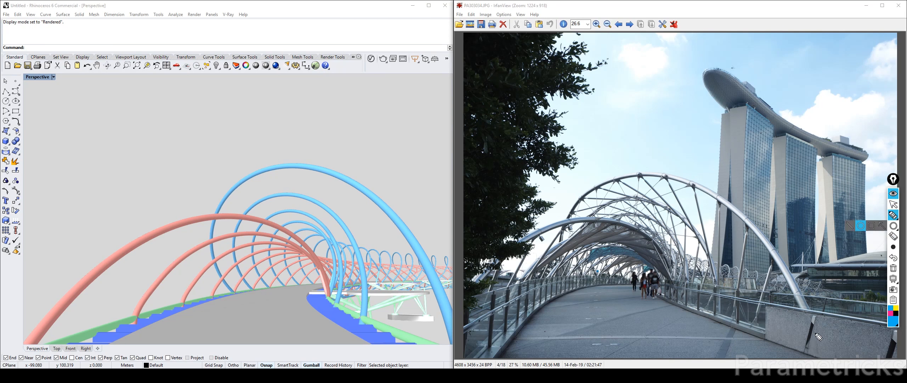
mouse_move(816, 331)
left_mouse_down()
mouse_move(796, 280)
mouse_move(737, 217)
mouse_move(654, 180)
mouse_move(560, 215)
left_mouse_up()
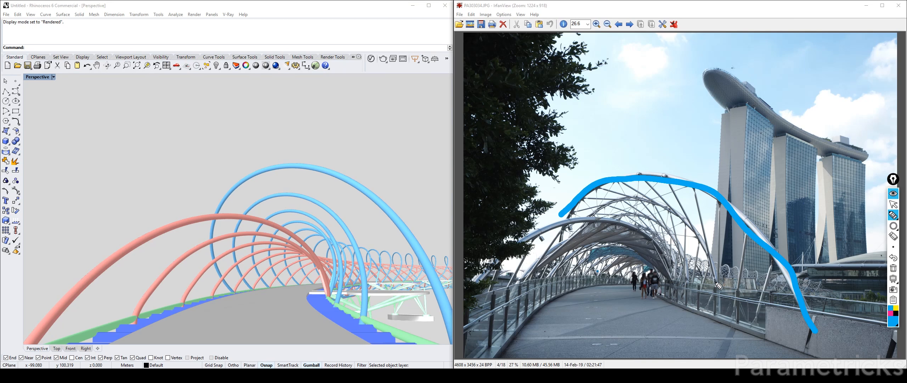
left_click_drag(717, 283, 695, 191)
left_click_drag(693, 231, 671, 185)
mouse_move(676, 220)
left_mouse_down()
mouse_move(650, 186)
mouse_move(613, 183)
mouse_move(578, 201)
left_mouse_up()
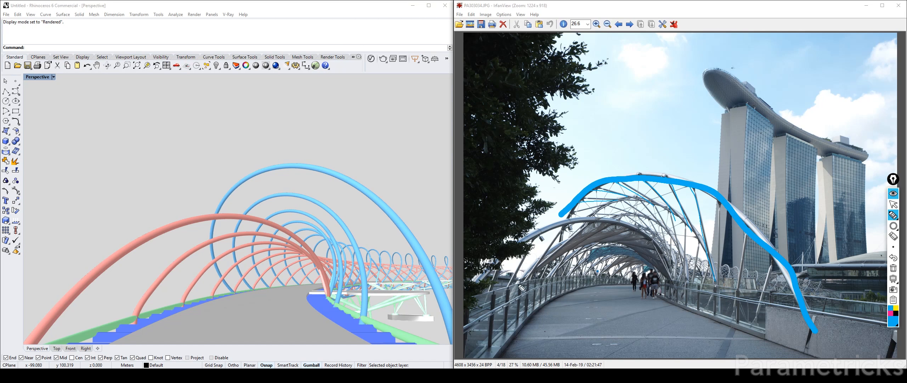
Trace the inner helix arches on the bridge photo with thin pink strokes.
left_click(890, 313)
left_click(894, 247)
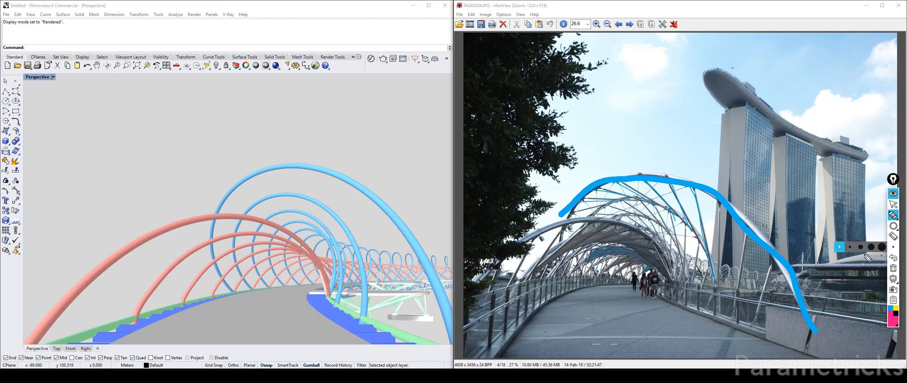
mouse_move(482, 273)
left_mouse_down()
mouse_move(553, 228)
mouse_move(628, 225)
mouse_move(671, 261)
left_mouse_up()
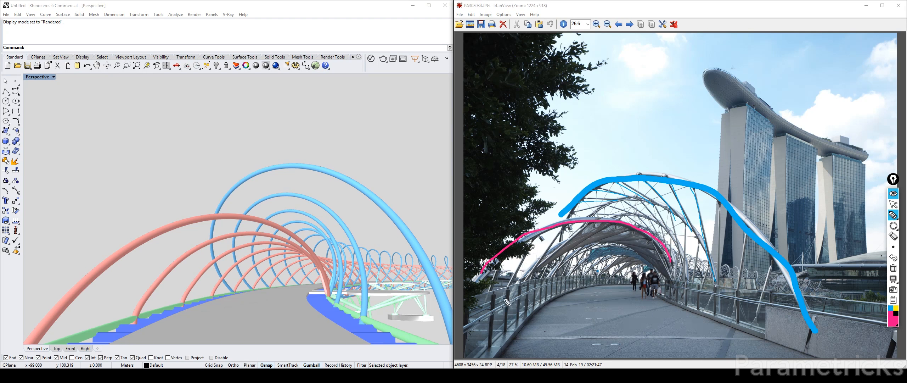
mouse_move(505, 295)
left_mouse_down()
mouse_move(532, 234)
mouse_move(526, 277)
left_mouse_up()
mouse_move(582, 225)
left_mouse_down()
mouse_move(543, 269)
mouse_move(564, 264)
left_mouse_up()
left_click_drag(630, 234, 551, 267)
Number the traced outer helix 1 in blue and the inner helix 2 in pink on the bridge photo.
left_click(891, 308)
mouse_move(893, 247)
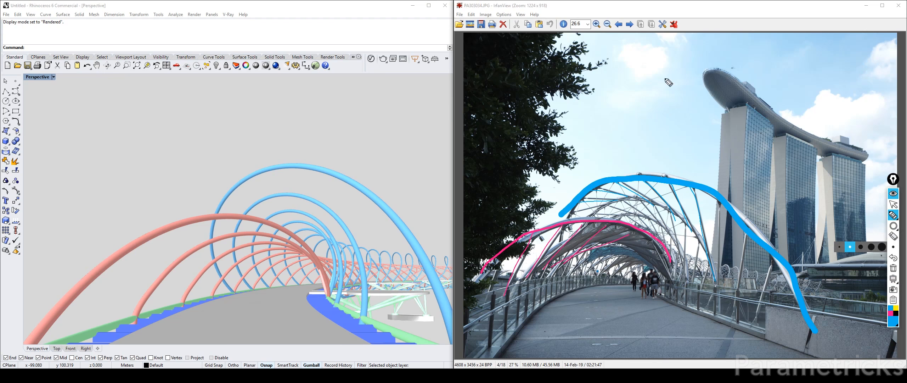
left_click_drag(678, 147, 679, 174)
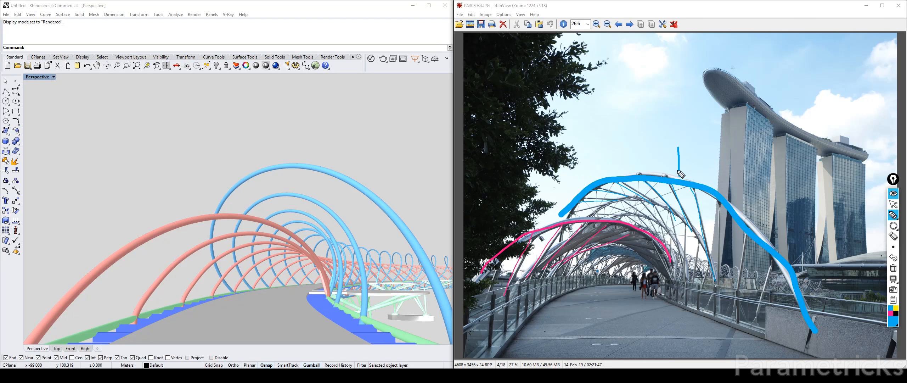
left_click(891, 314)
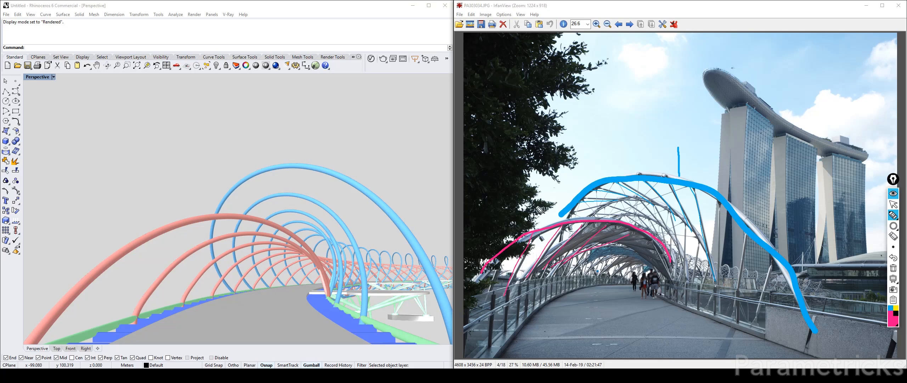
mouse_move(528, 204)
left_mouse_down()
mouse_move(540, 204)
mouse_move(547, 222)
left_mouse_up()
left_click(892, 205)
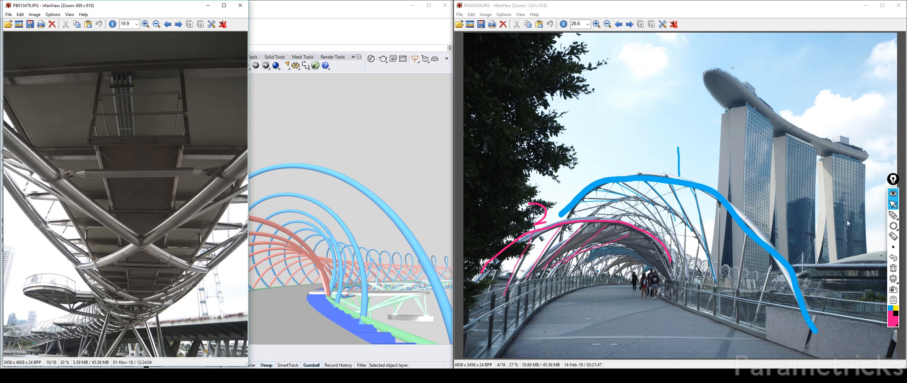
Trace the lower support beams on the bridge's underside photo in yellow, including the V-shaped pair meeting beneath the deck.
left_click(892, 315)
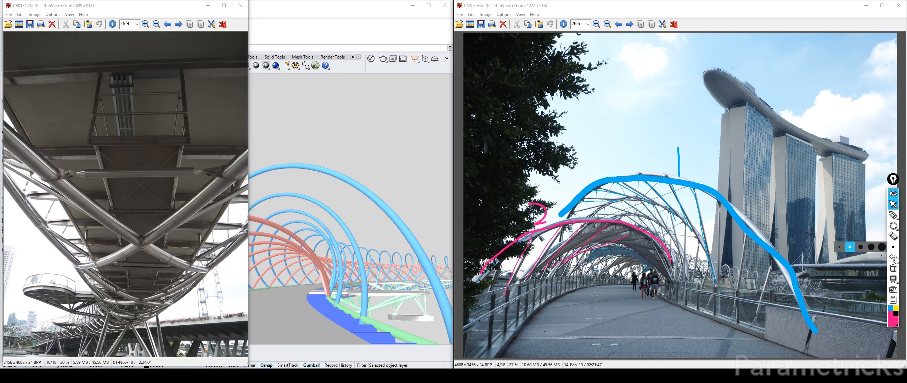
left_click(896, 308)
left_click(894, 214)
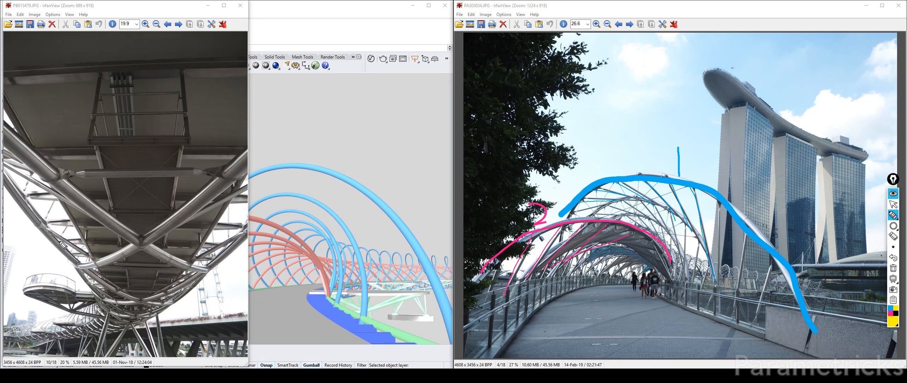
mouse_move(38, 225)
left_mouse_down()
mouse_move(101, 263)
mouse_move(187, 266)
mouse_move(248, 238)
left_mouse_up()
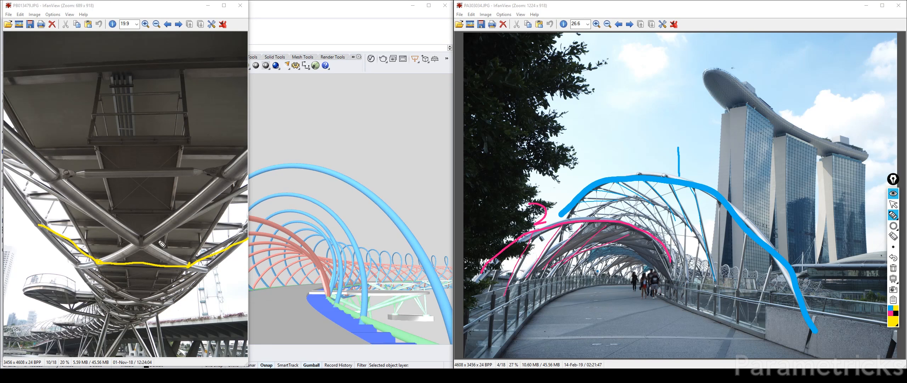
left_click_drag(144, 243, 247, 194)
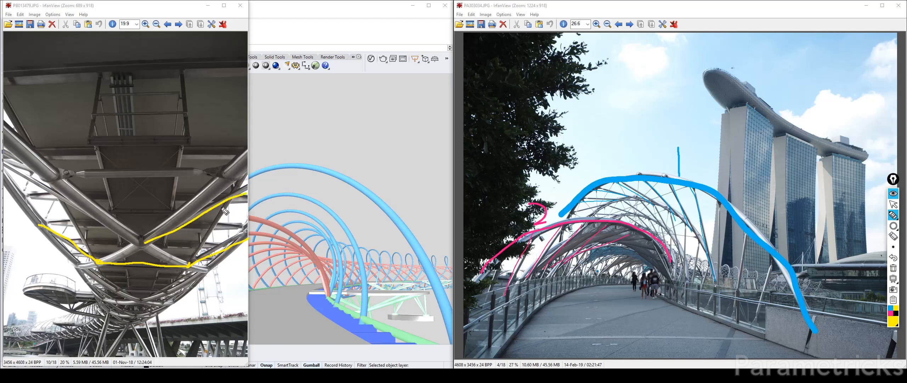
left_click_drag(143, 241, 4, 161)
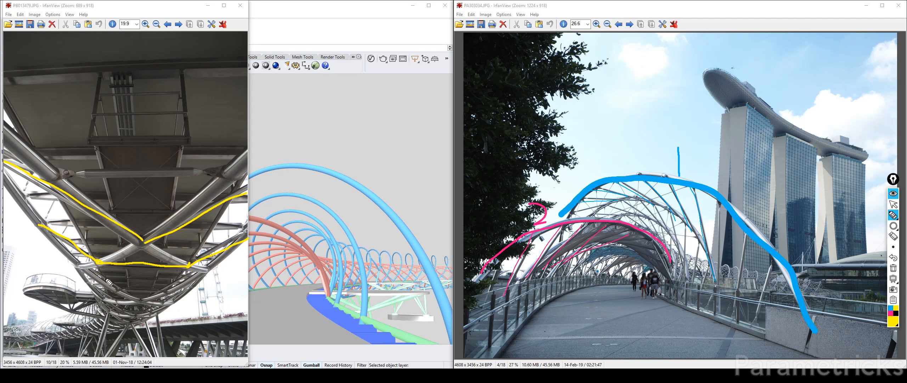
mouse_move(117, 289)
left_mouse_down()
mouse_move(162, 292)
mouse_move(226, 258)
left_mouse_up()
left_click_drag(117, 290, 80, 266)
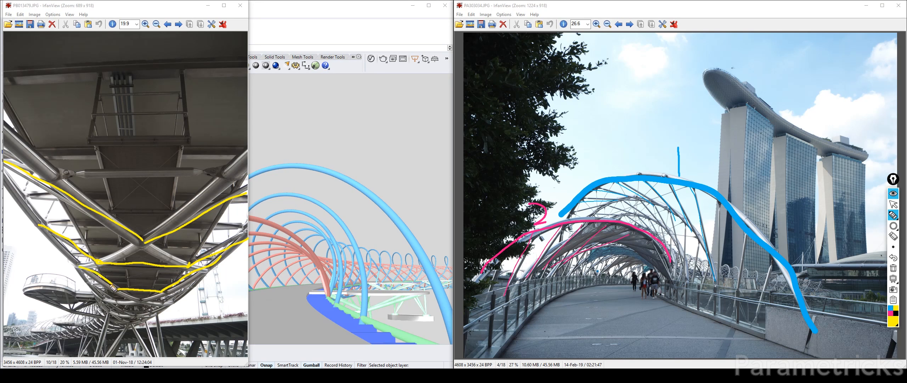
Trace the upper horizontal beam with its sloping ends in yellow and number the support beams 3 on the underside photo.
left_click_drag(62, 173, 226, 172)
left_click_drag(56, 173, 9, 151)
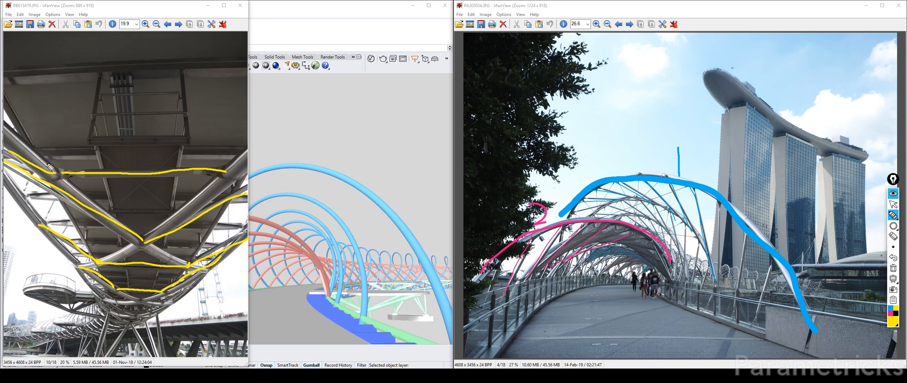
left_click_drag(246, 161, 233, 172)
mouse_move(134, 112)
left_mouse_down()
mouse_move(160, 134)
mouse_move(138, 143)
left_mouse_up()
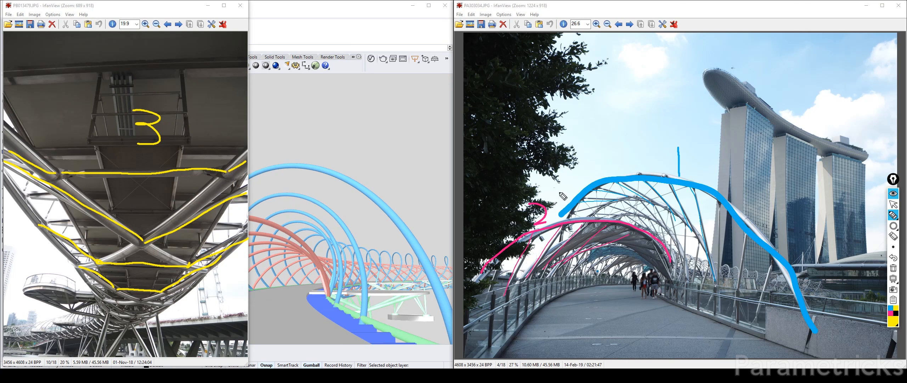
Trace the struts connecting the outer and inner arches on the bridge photo in orange and number them 4.
left_click(895, 321)
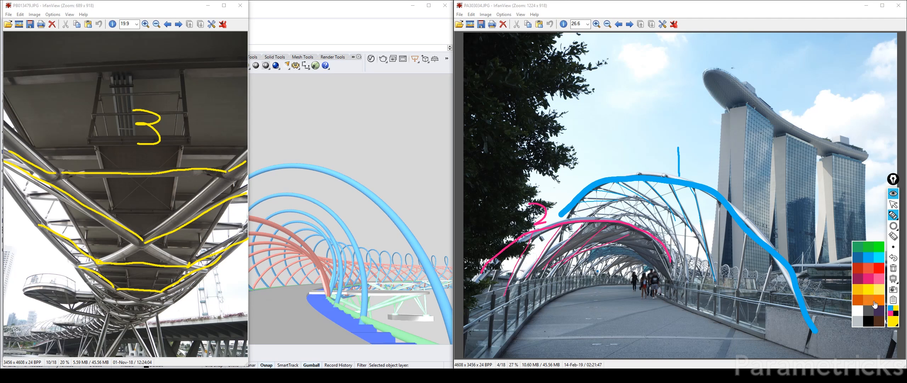
left_click(874, 302)
left_click_drag(582, 199, 599, 220)
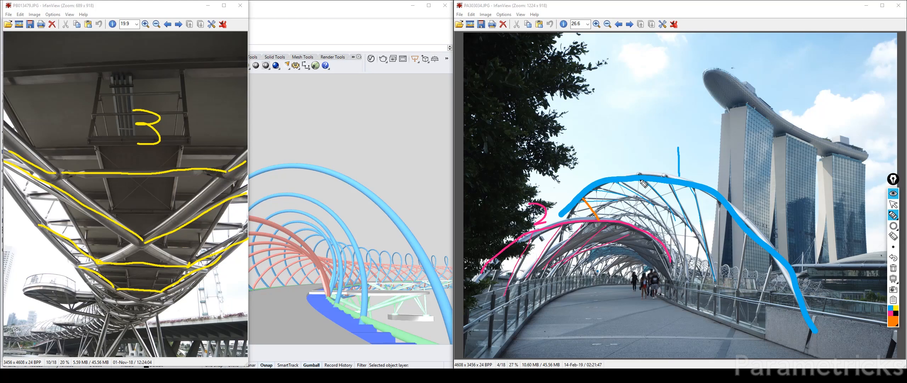
left_click_drag(641, 179, 635, 225)
mouse_move(615, 182)
left_mouse_down()
mouse_move(592, 218)
mouse_move(634, 229)
mouse_move(680, 187)
mouse_move(657, 238)
mouse_move(666, 257)
left_mouse_up()
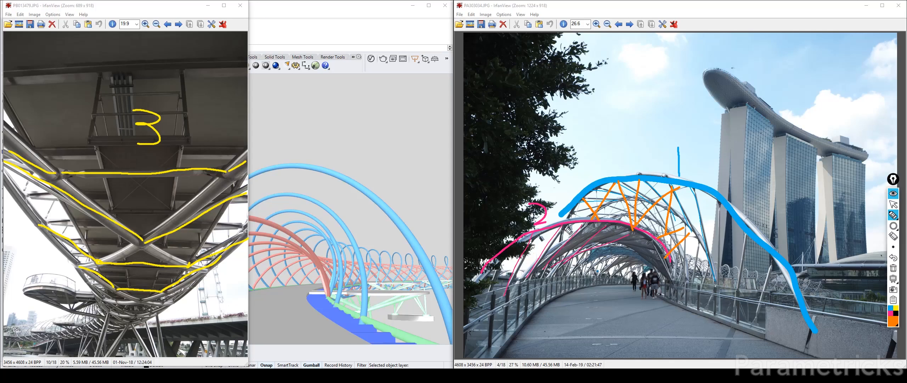
left_click_drag(581, 199, 569, 236)
left_click_drag(607, 122, 620, 143)
left_click_drag(619, 133, 621, 161)
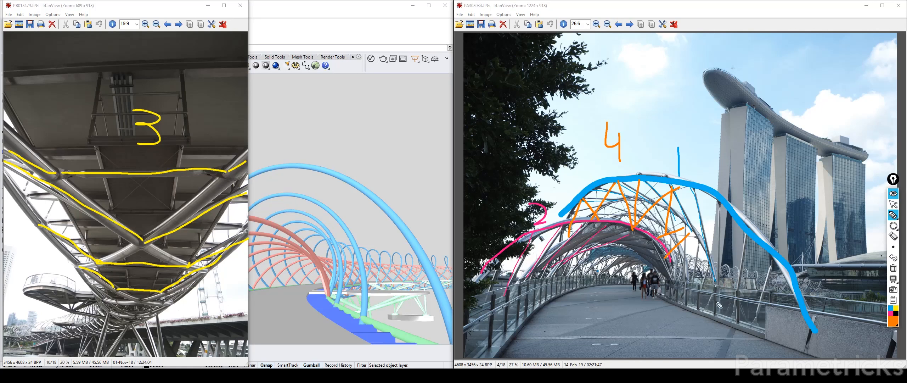
Circle the railings on both sides of the walkway in black on the bridge photo.
left_click(897, 313)
mouse_move(759, 284)
left_mouse_down()
mouse_move(766, 315)
mouse_move(771, 287)
left_mouse_up()
left_click_drag(550, 275, 572, 295)
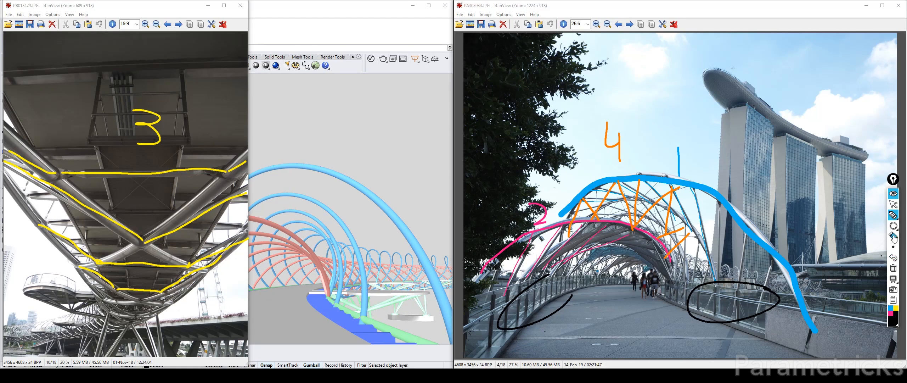
Clear all photo annotations and put both reference photos away to reveal the Grasshopper definition.
left_click(893, 268)
left_click(894, 205)
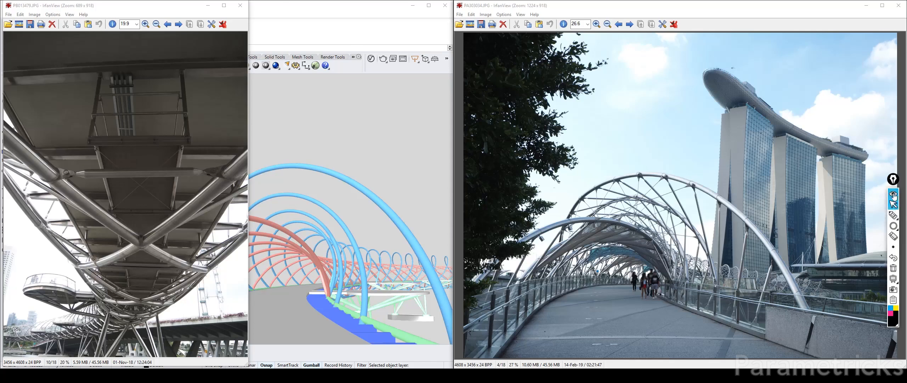
left_click(240, 6)
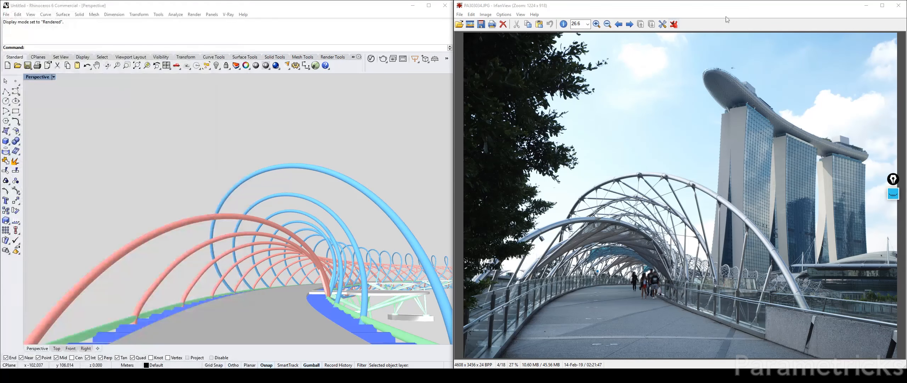
left_click(867, 5)
left_click(867, 6)
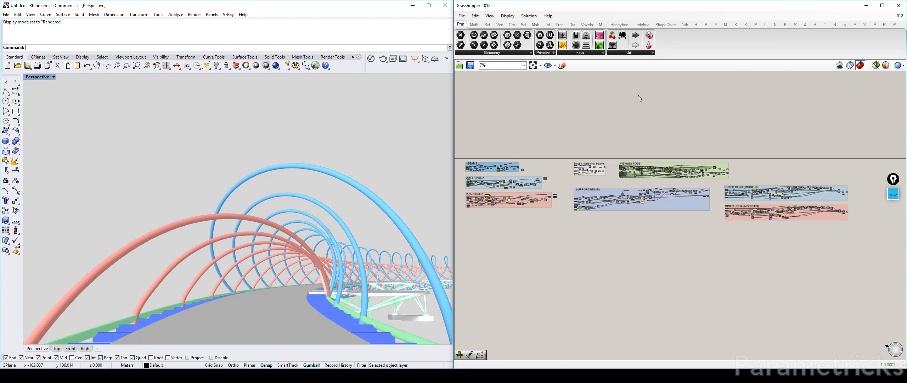
Review the original helix, viewing pods, support beams and modified helix groups in the Grasshopper definition.
left_click_drag(475, 134, 529, 216)
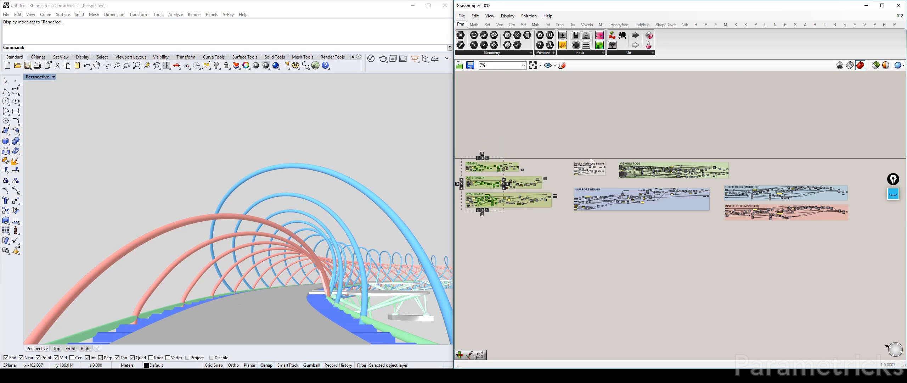
left_click(653, 164)
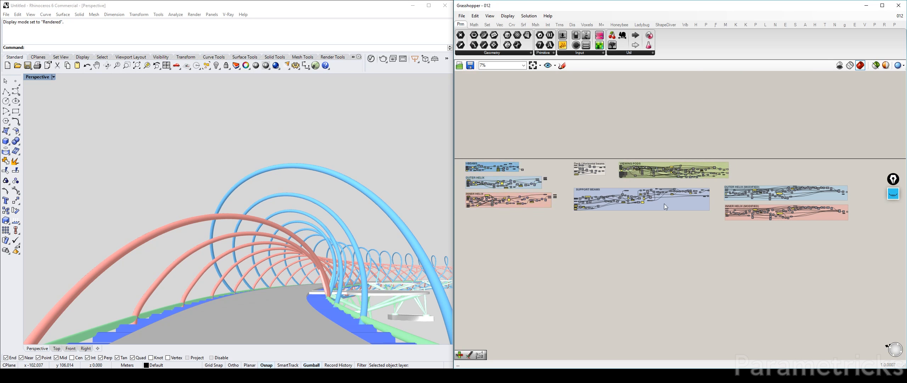
left_click_drag(686, 202, 687, 201)
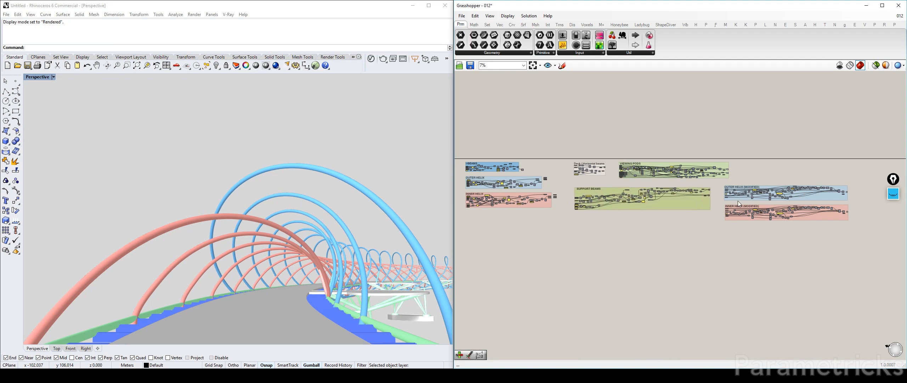
mouse_move(685, 196)
right_mouse_down()
mouse_move(672, 192)
mouse_move(691, 185)
right_mouse_up()
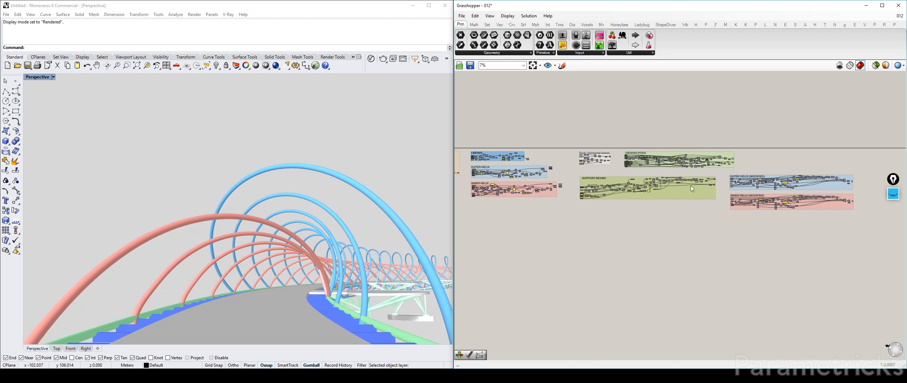
left_click(513, 168)
left_click(548, 195)
left_click(835, 236)
left_click_drag(847, 247, 757, 159)
left_click(770, 242)
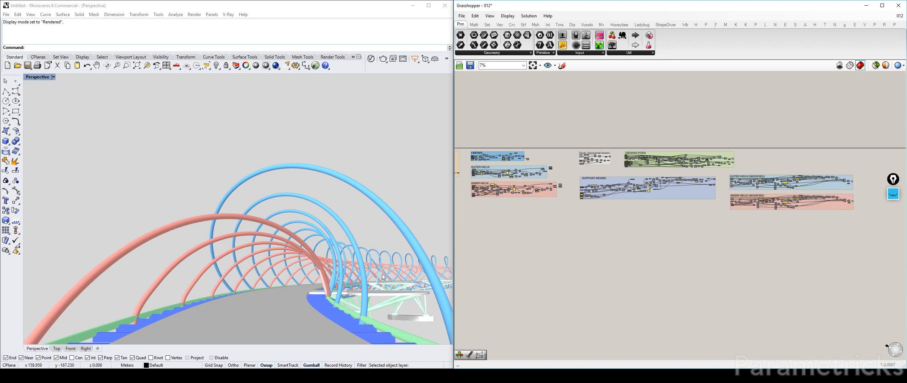
Examine the bridge model's helix tubes and supports from several angles alongside the OUTER HELIX (MODIFIED) group in Grasshopper.
right_click_drag(732, 237, 709, 251)
right_click_drag(345, 156, 368, 175)
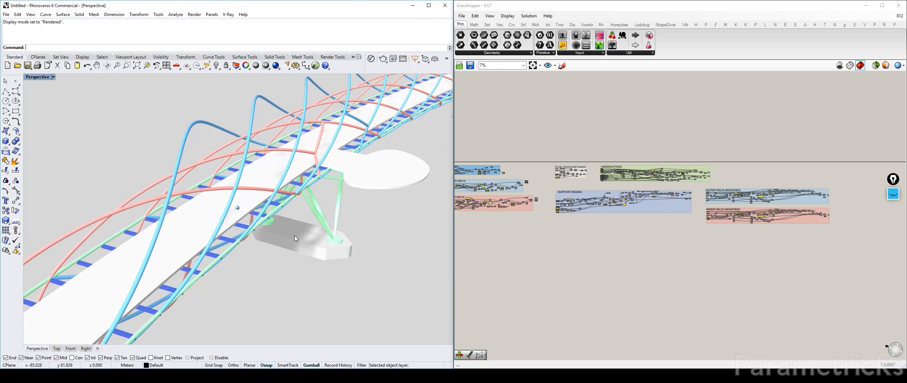
right_click_drag(295, 235, 281, 177, "shift")
scroll(293, 236, "down", 2)
right_click_drag(293, 236, 312, 231)
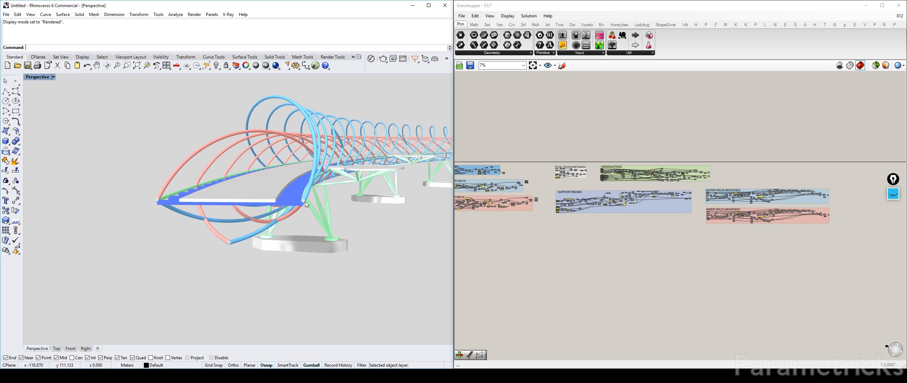
right_click_drag(762, 198, 580, 183)
scroll(580, 183, "up", 3)
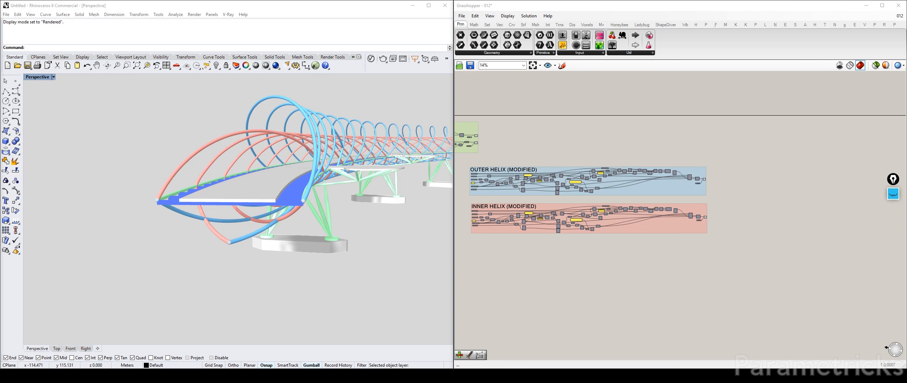
scroll(558, 145, "up", 8)
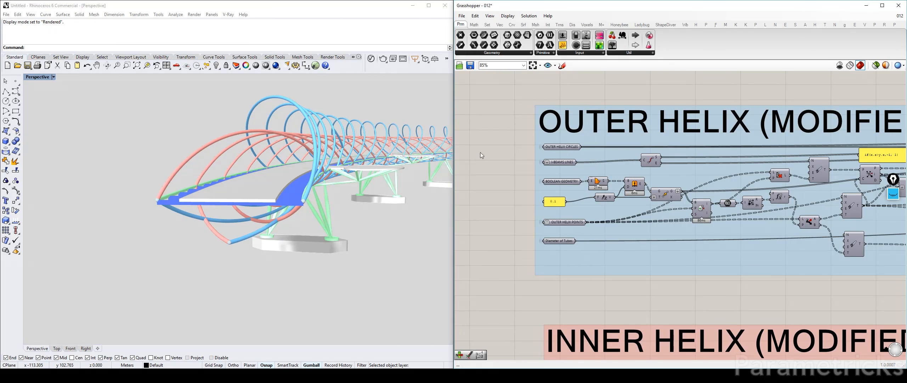
mouse_move(328, 155)
right_mouse_down()
mouse_move(316, 158)
mouse_move(328, 159)
right_mouse_up()
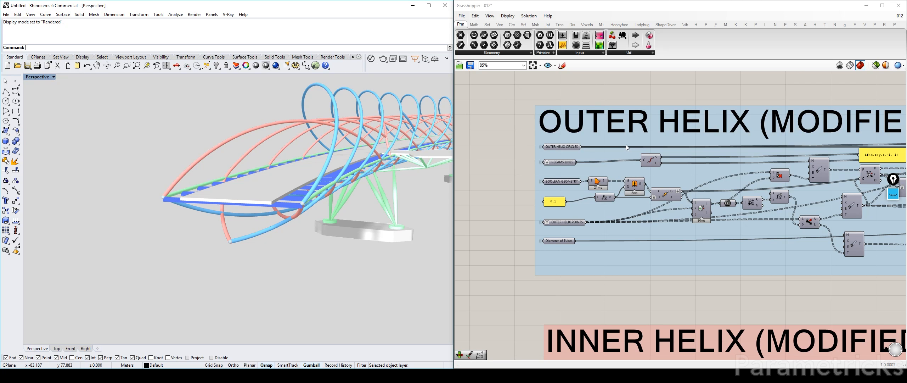
Examine the OUTER HELIX (MODIFIED) group from its inputs through to the final Merge, Pipe and Swatch components.
right_click_drag(626, 144, 586, 142)
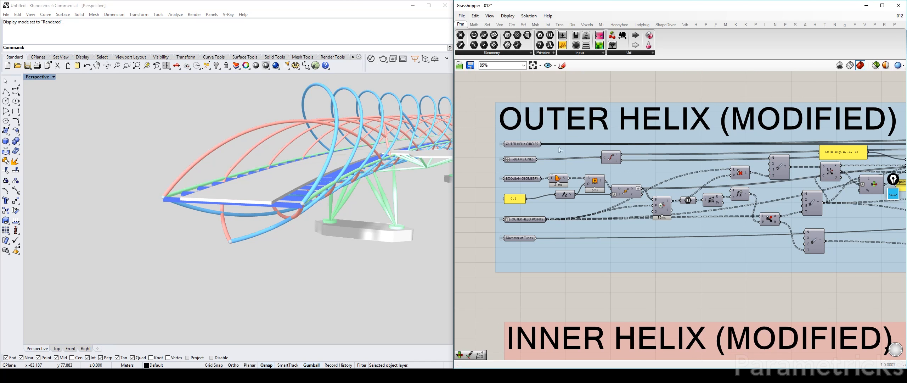
scroll(591, 146, "down", 2)
right_click_drag(836, 113, 603, 126)
right_click_drag(897, 118, 527, 126)
scroll(640, 183, "up", 6)
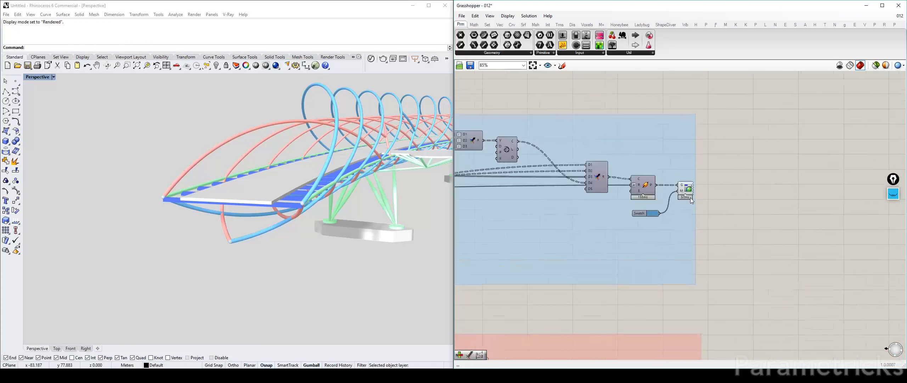
scroll(620, 177, "down", 10)
right_click_drag(563, 170, 591, 153)
scroll(592, 152, "up", 5)
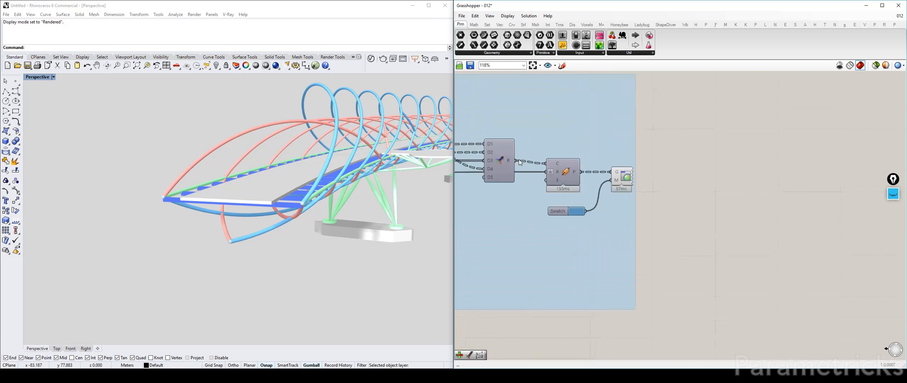
left_click(504, 161)
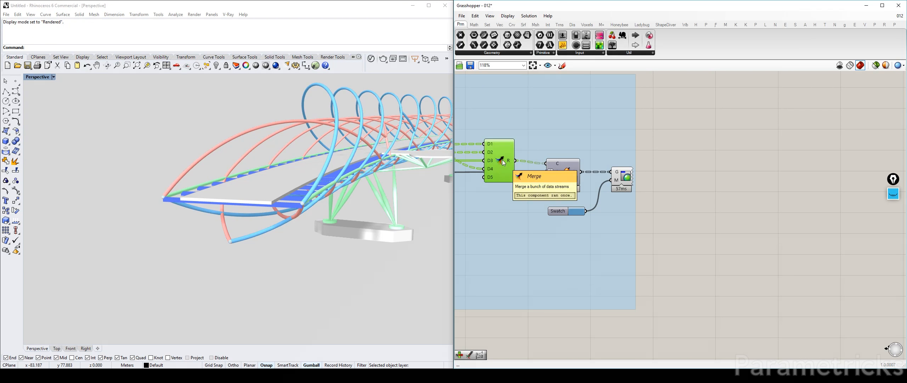
Preview the three-input Merge ahead of the Interpolate component on the bridge model, and select the final Merge.
scroll(501, 159, "down", 4)
right_click_drag(500, 159, 705, 141)
scroll(644, 119, "up", 3)
scroll(645, 119, "up", 3)
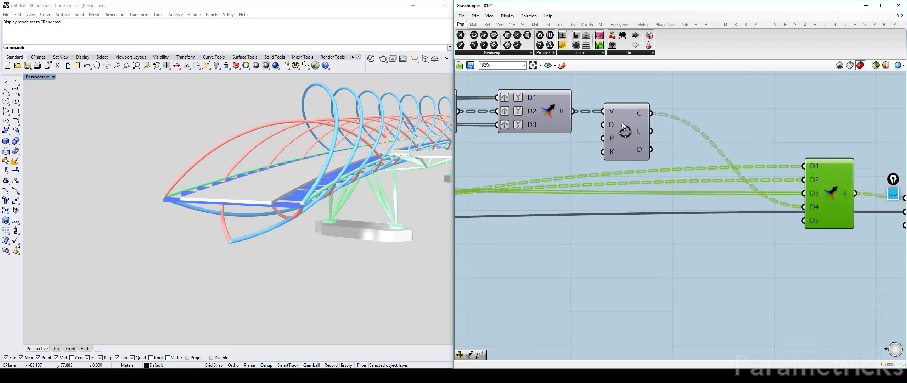
left_click(548, 108)
key("ctrl+q")
key("ctrl+q")
key("ctrl+q")
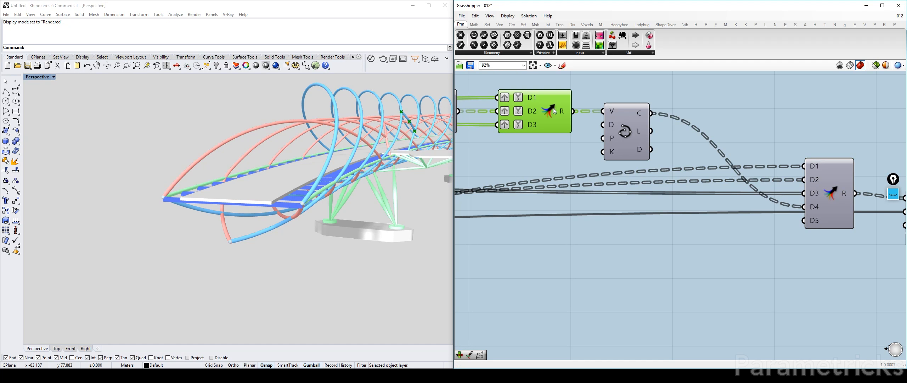
right_click_drag(416, 151, 402, 154)
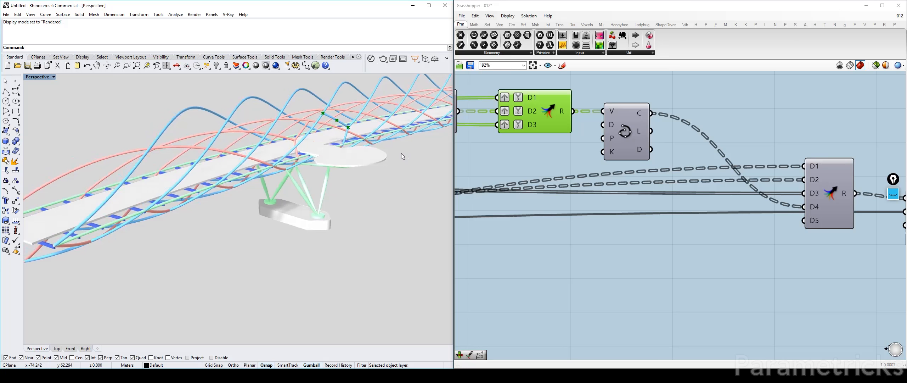
scroll(514, 119, "down", 4)
scroll(524, 124, "down", 2)
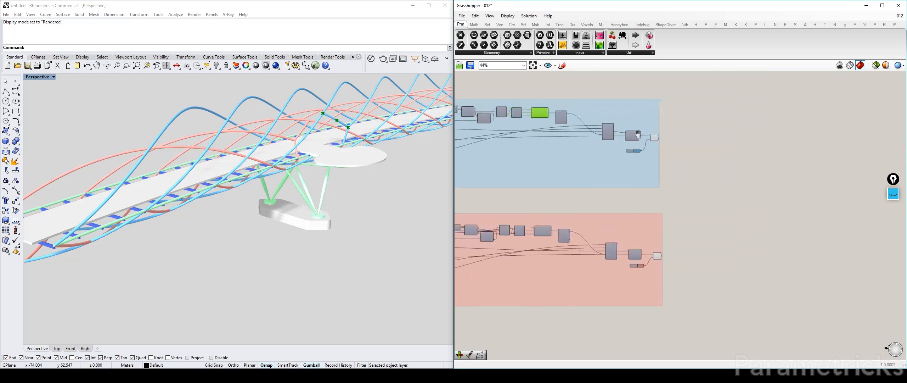
scroll(580, 137, "up", 4)
left_click(523, 142)
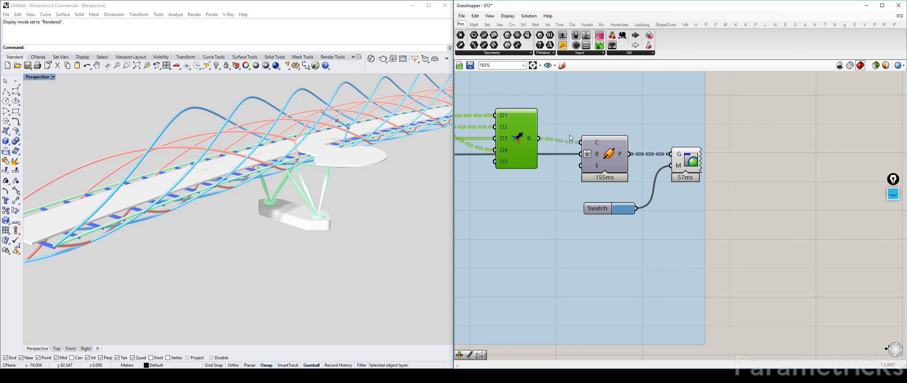
double_click(798, 128)
type("crv")
key("Return")
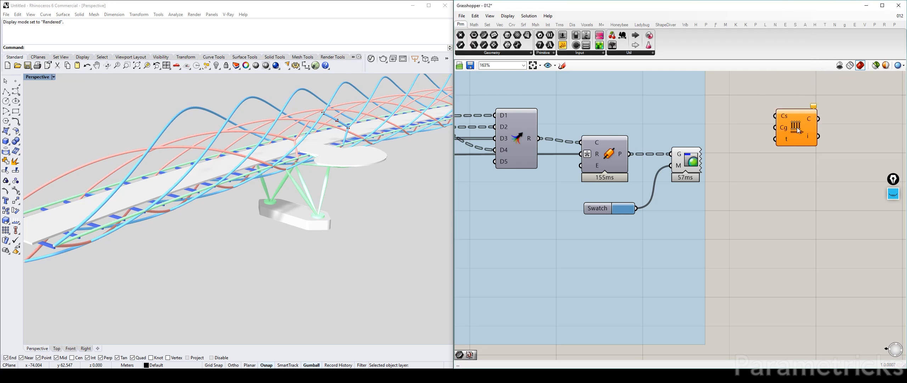
key("ctrl+z")
Add a Curve parameter fed by the final Merge's result and include it in the OUTER HELIX (MODIFIED) group.
double_click(798, 127)
type("crv")
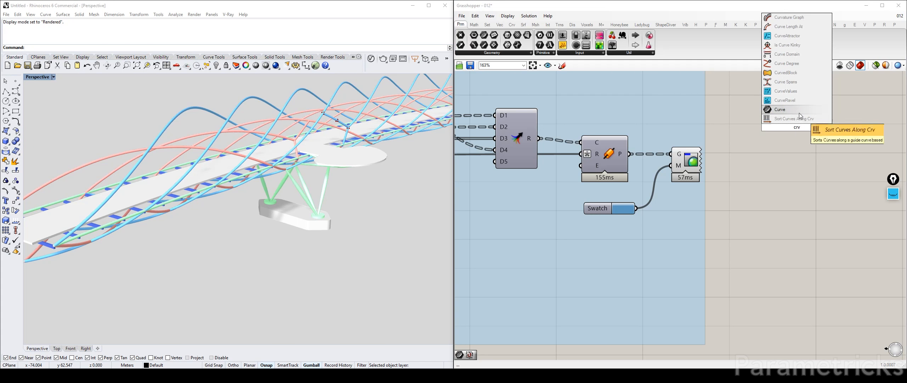
left_click(798, 125)
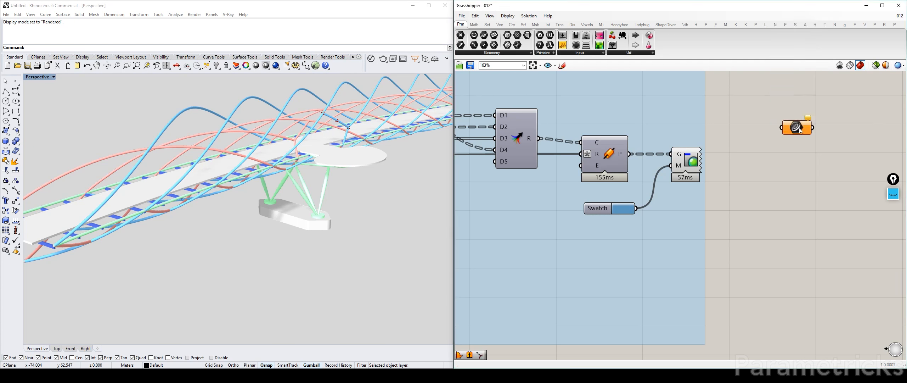
left_click_drag(799, 127, 585, 89)
left_click_drag(539, 138, 568, 87)
right_click_drag(594, 83, 586, 174)
right_click(587, 151)
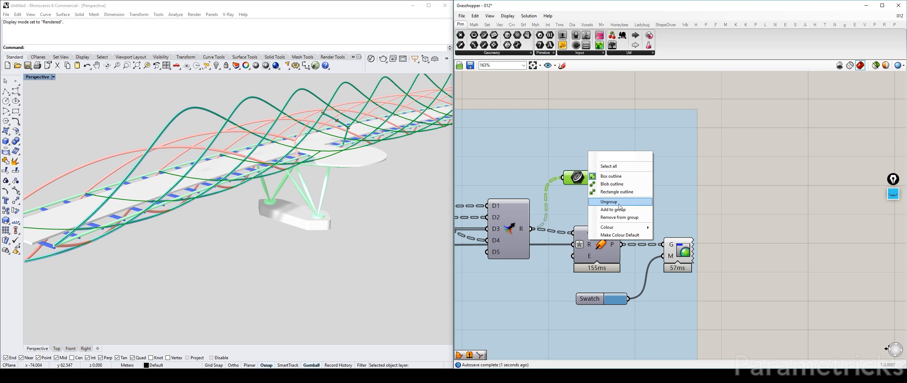
left_click(604, 211)
Rename the new Curve parameter as OUTER HELIX MODIFIED.
scroll(595, 179, "down", 6)
scroll(630, 135, "up", 2)
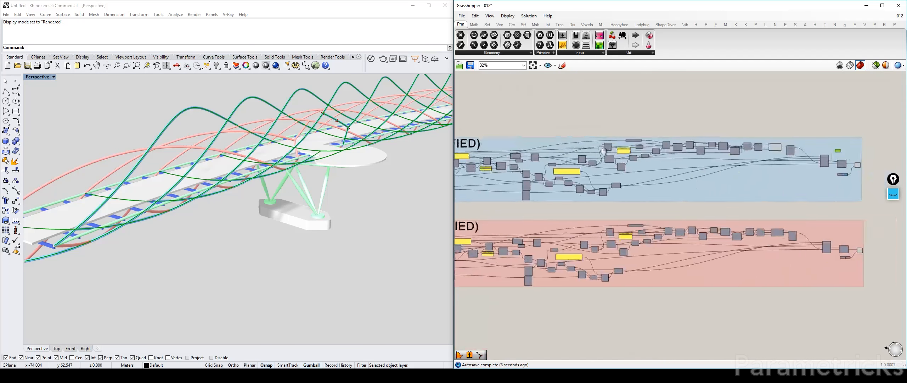
scroll(629, 135, "up", 6)
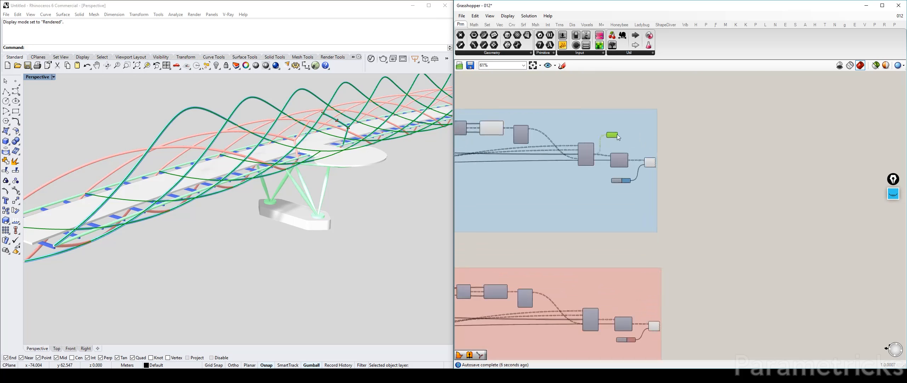
right_click(606, 142)
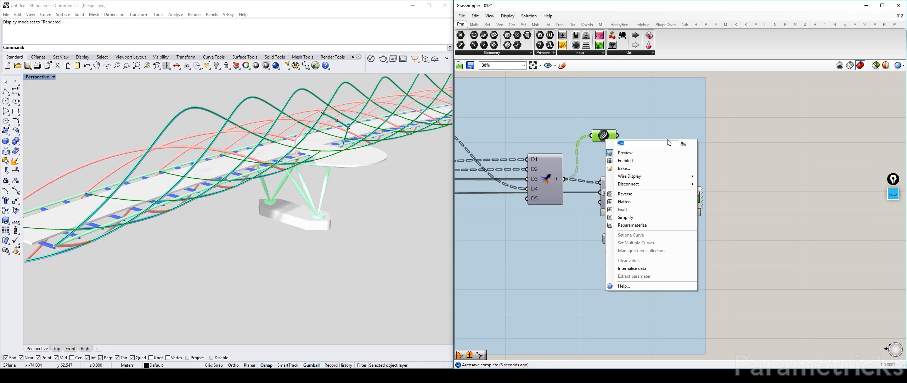
type("OP")
left_click(729, 132)
Copy the OUTER HELIX MODIFIED parameter outside the group, feed the copy from the original and set its wire display to hidden.
left_click_drag(620, 131, 776, 123, "alt")
left_click_drag(669, 132, 759, 123)
right_click(784, 125)
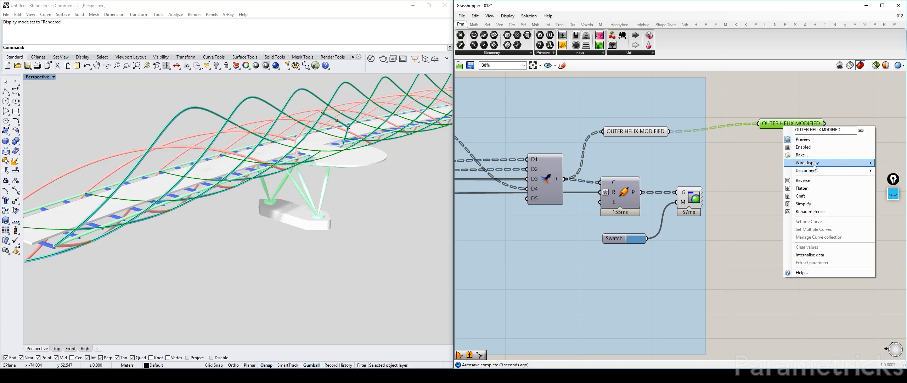
mouse_move(816, 163)
left_click(775, 178)
right_click_drag(793, 168, 715, 172)
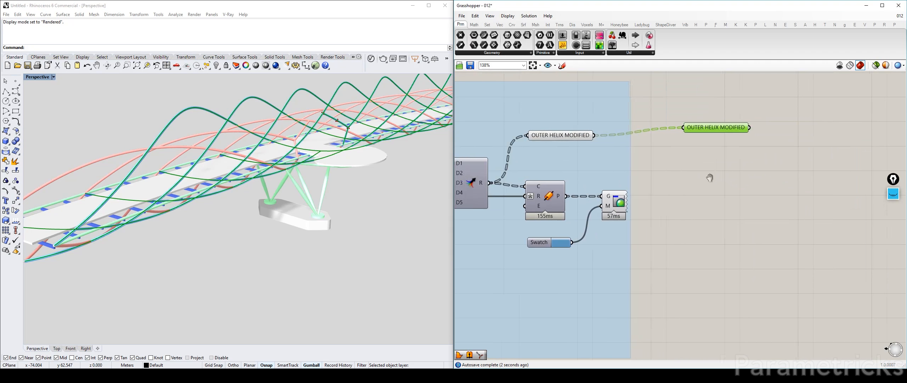
Turn off the original OUTER HELIX MODIFIED parameter's preview and move the copy farther away from the group.
left_click(536, 134)
scroll(586, 145, "down", 4)
left_click_drag(612, 143, 820, 147)
scroll(796, 156, "down", 3)
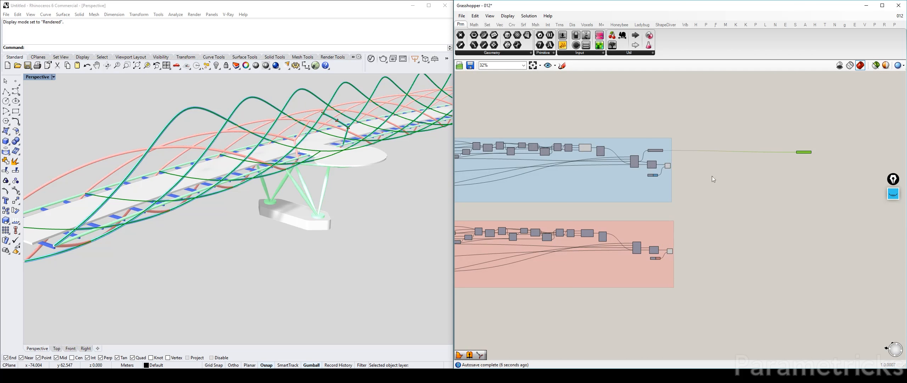
Turn off the three-input Merge's preview and select the copied parameter to check the outer helix curves on the bridge.
left_click(585, 148)
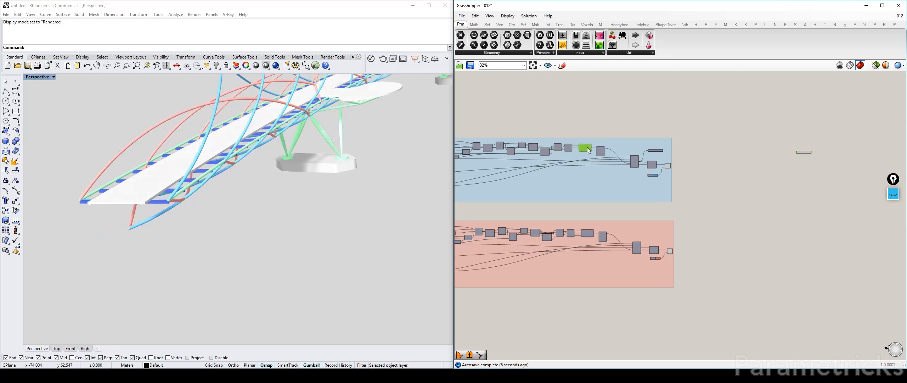
right_click_drag(828, 157, 758, 147)
left_click_drag(755, 133, 699, 176)
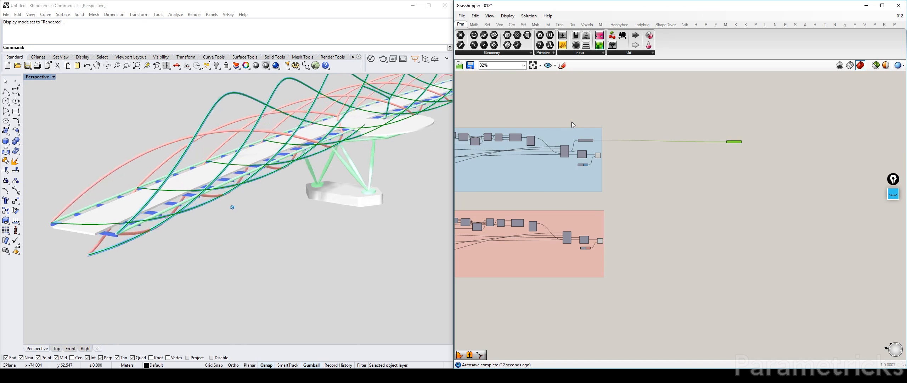
left_click(629, 92)
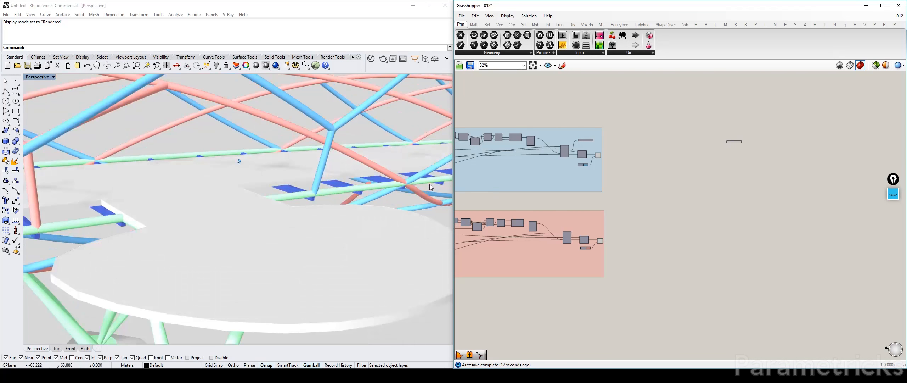
Highlight the short blue tube beside the viewing pod and its upward extension in pink, and clear the annotations.
left_click(894, 195)
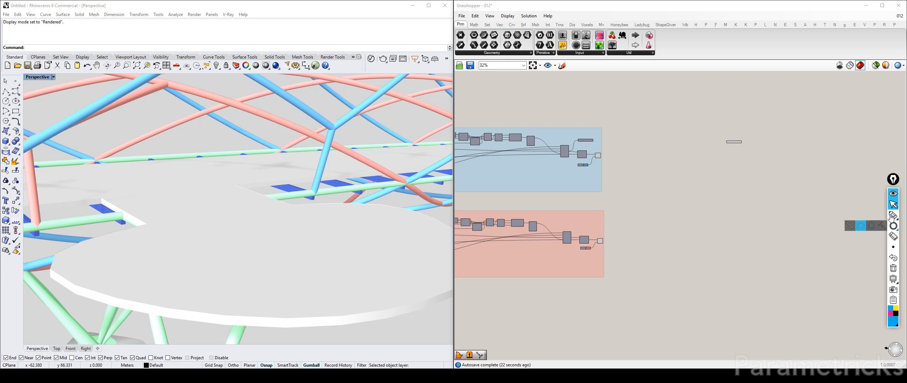
left_click(894, 215)
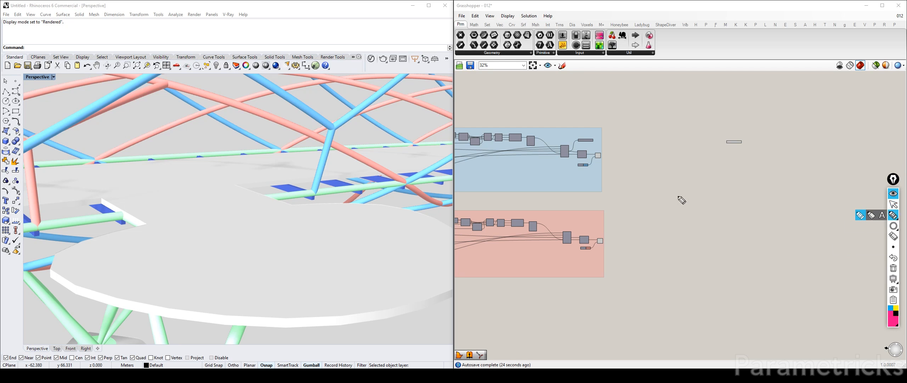
mouse_move(328, 120)
left_mouse_down()
mouse_move(297, 213)
mouse_move(312, 124)
left_mouse_up()
scroll(344, 140, "up", 5)
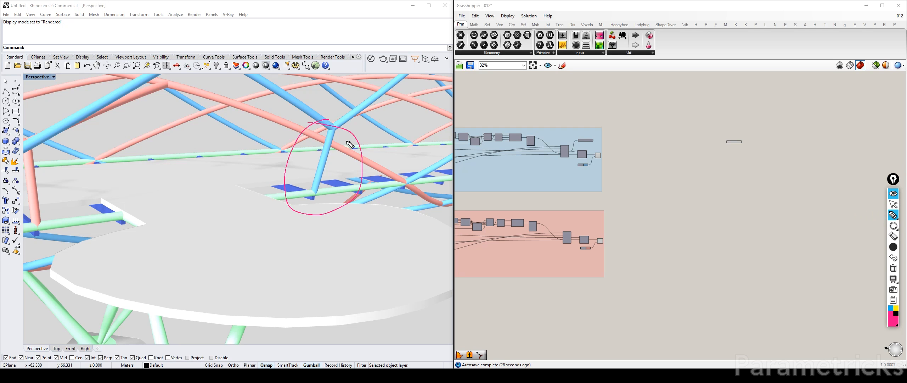
left_click_drag(330, 130, 313, 193)
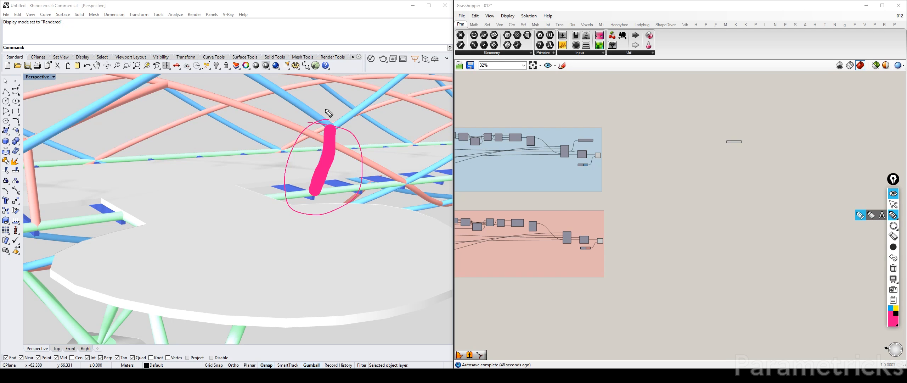
left_click_drag(333, 127, 328, 92)
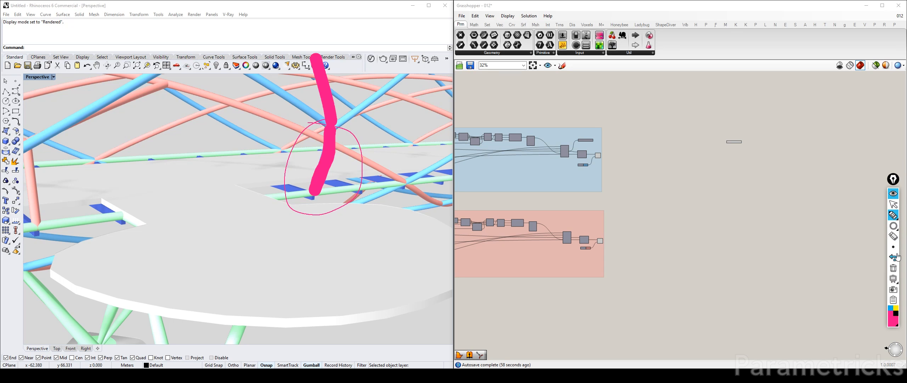
left_click(894, 269)
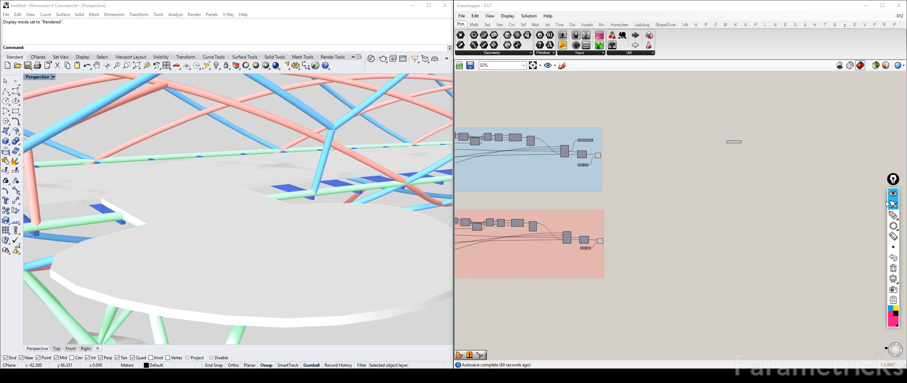
Examine the final Merge's result and the preview of the Interpolate component that feeds it.
scroll(659, 156, "up", 3)
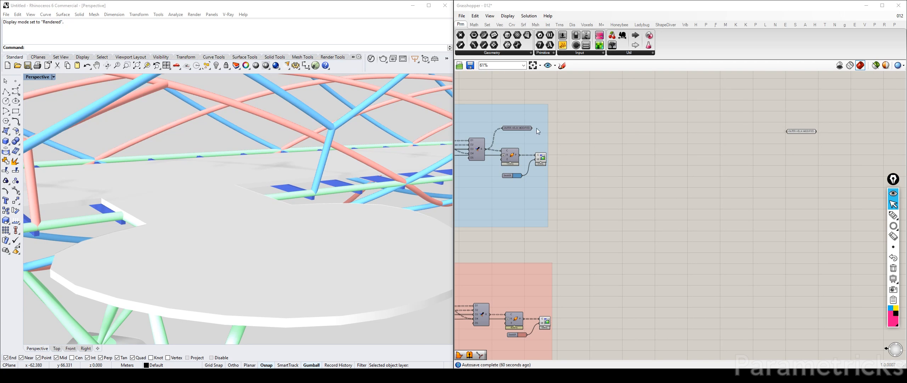
right_click_drag(477, 140, 637, 117)
scroll(636, 117, "up", 3)
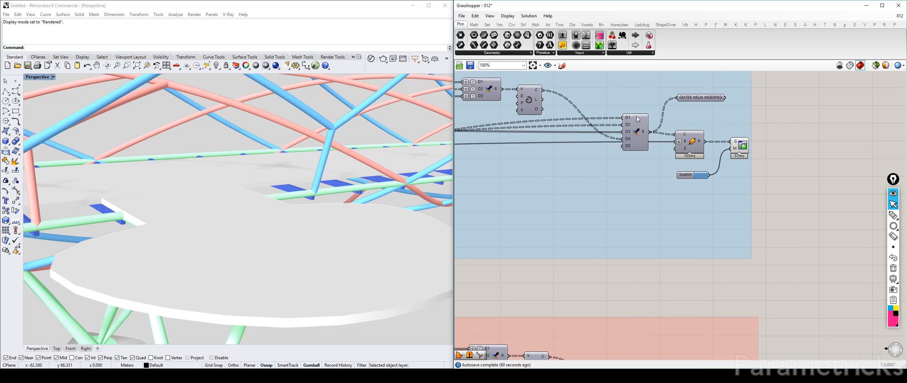
left_click_drag(635, 130, 627, 121)
mouse_move(639, 122)
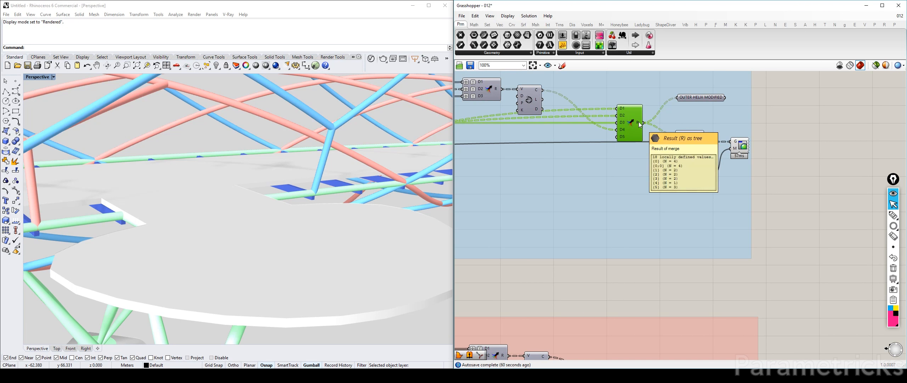
right_click_drag(543, 121, 654, 173)
scroll(598, 156, "up", 2)
left_click(598, 156)
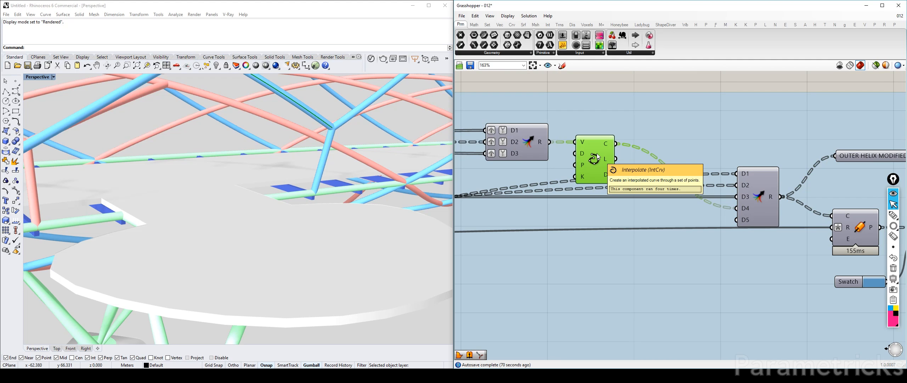
key("ctrl+q")
Remove the unused D5 input from the final Merge component.
scroll(749, 216, "up", 3)
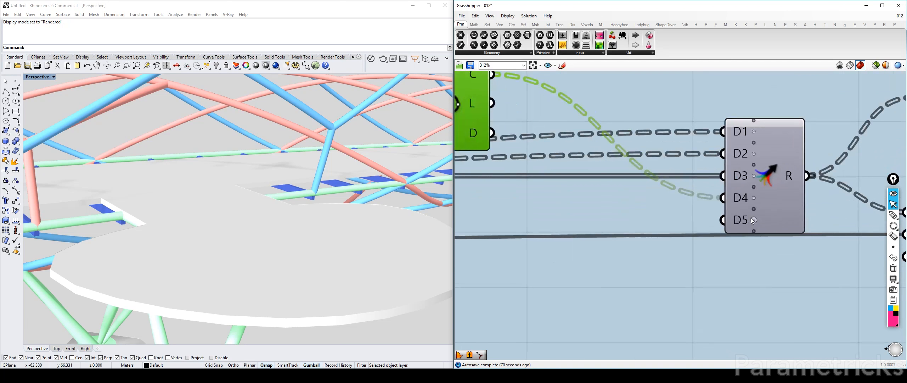
left_click(754, 220)
scroll(755, 189, "down", 7)
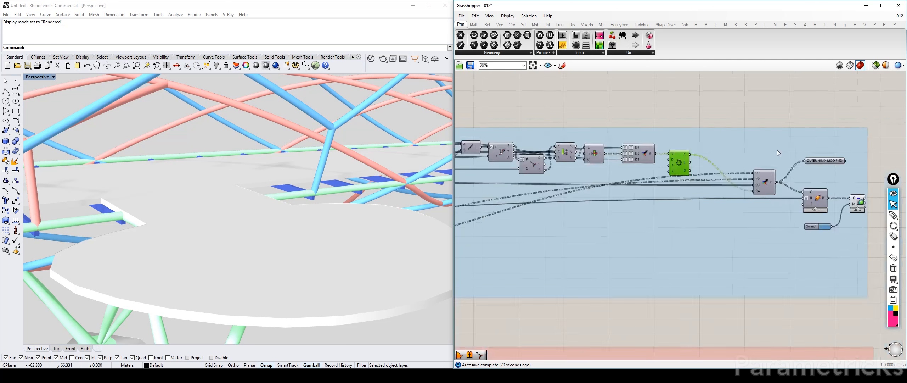
Trace the final Merge's sources past the Cull Pattern component and nudge the upstream two-input Merge upward.
right_click_drag(777, 149, 707, 125)
right_click_drag(528, 161, 762, 141)
scroll(599, 156, "up", 2)
left_click(599, 155)
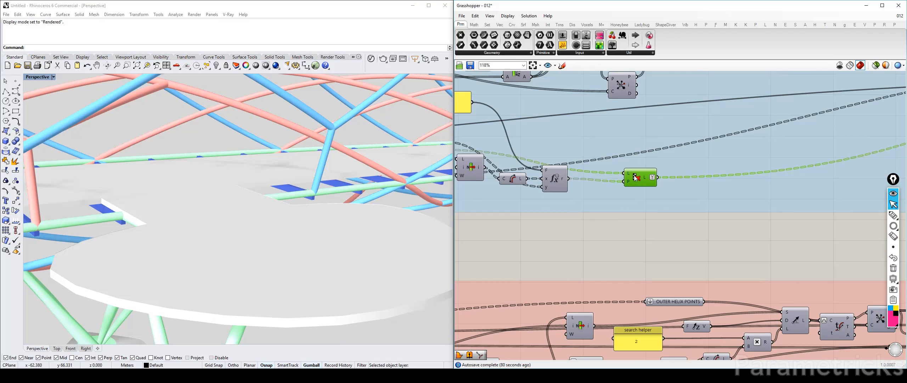
scroll(636, 178, "down", 3)
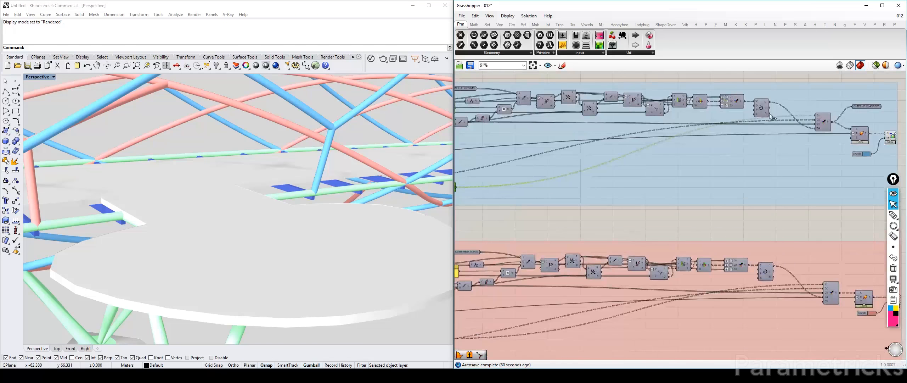
scroll(812, 123, "up", 2)
right_click_drag(616, 136, 879, 135)
right_click_drag(564, 125, 900, 121)
left_click_drag(523, 115, 531, 91)
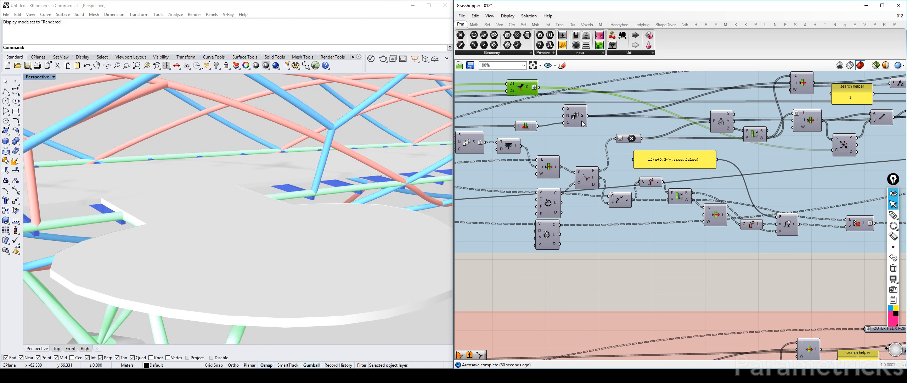
Check the two stacked Interpolate components in the blue group and turn off the preview of the upper one.
right_click_drag(677, 130, 464, 142)
scroll(465, 142, "down", 4)
scroll(662, 139, "up", 3)
right_click_drag(812, 131, 865, 95)
left_click(660, 142)
scroll(661, 142, "down", 3)
right_click_drag(577, 140, 720, 124)
scroll(539, 144, "up", 4)
left_click(536, 145)
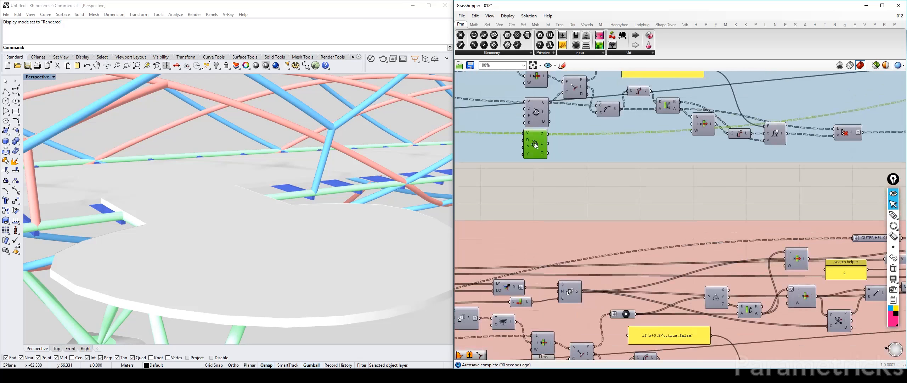
left_click(536, 112)
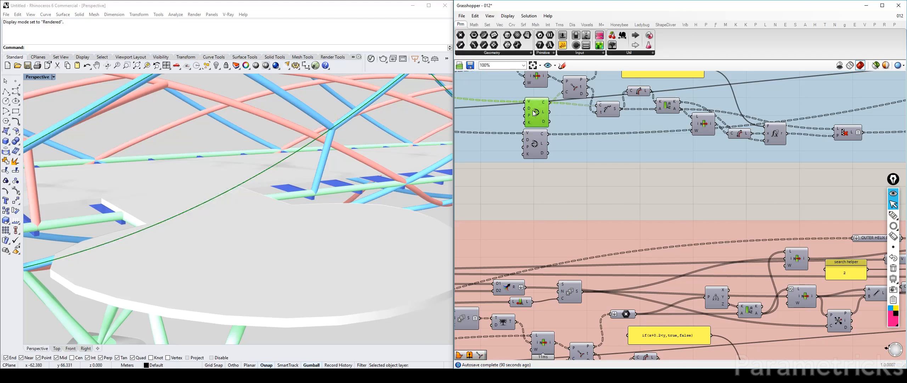
key("ctrl+q")
Examine the final Merge's curves on the bridge and the Interpolate component wired into its D4 input.
scroll(548, 137, "down", 5)
right_click_drag(822, 117, 490, 144)
scroll(653, 113, "up", 6)
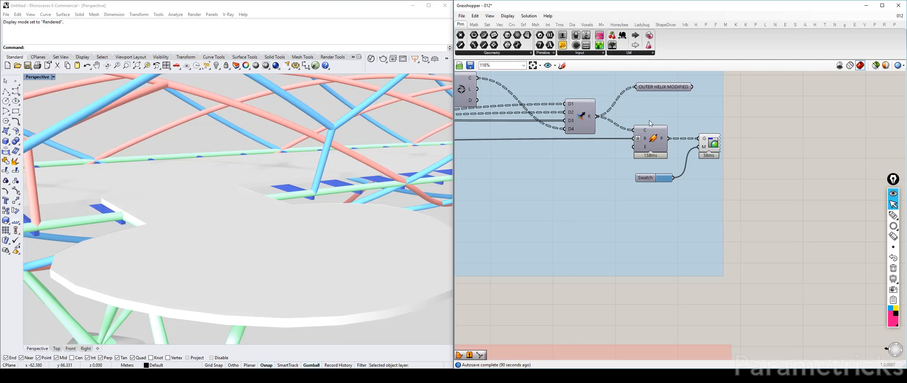
left_click(583, 113)
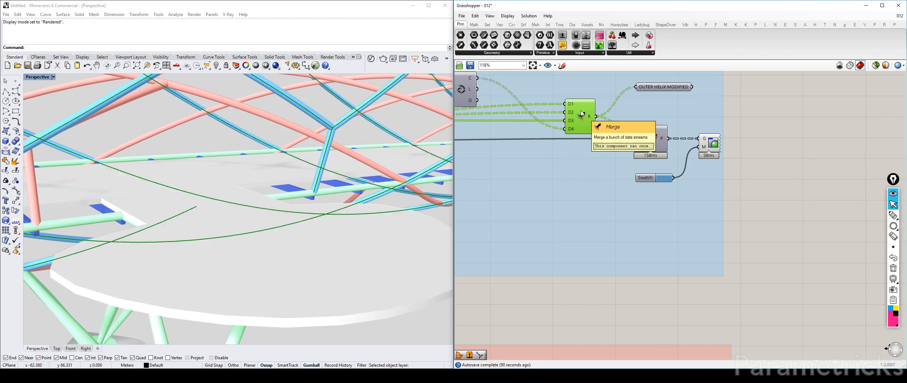
scroll(578, 113, "down", 4)
right_click_drag(567, 111, 648, 118)
scroll(648, 117, "up", 3)
left_click(612, 122)
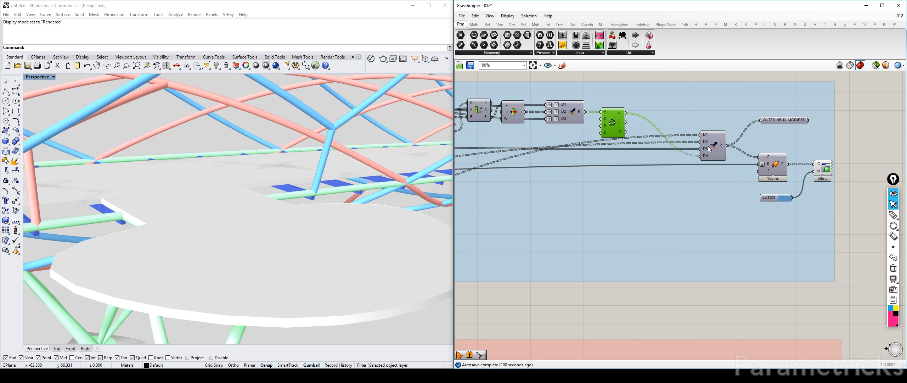
Shift the component with S, N and C inputs slightly to the right in the blue group.
right_click_drag(503, 150, 639, 146)
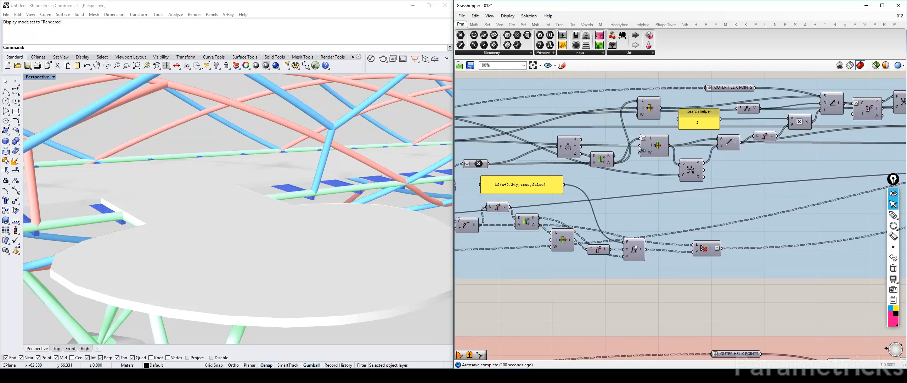
right_click_drag(458, 145, 596, 142)
mouse_move(570, 142)
left_mouse_down()
mouse_move(569, 112)
mouse_move(570, 130)
mouse_move(579, 114)
mouse_move(576, 146)
mouse_move(585, 138)
left_mouse_up()
Trace the final Merge's D3 input back to the Line component near the search helper panel.
scroll(585, 137, "down", 4)
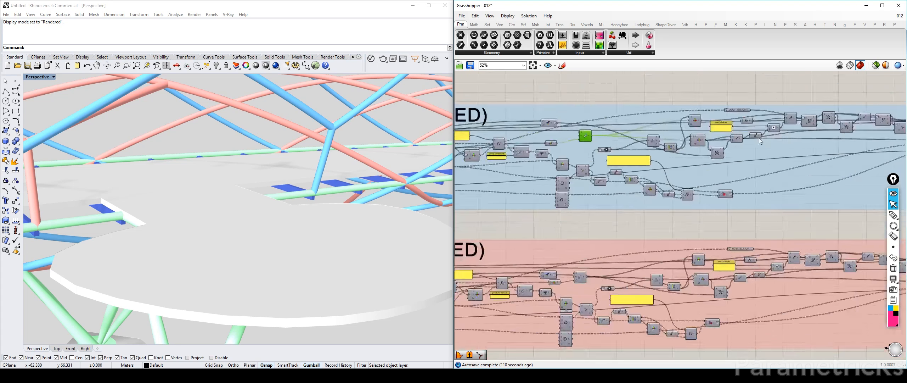
right_click_drag(850, 140, 593, 146)
scroll(712, 142, "up", 3)
left_click(742, 147)
right_click_drag(681, 147, 860, 143)
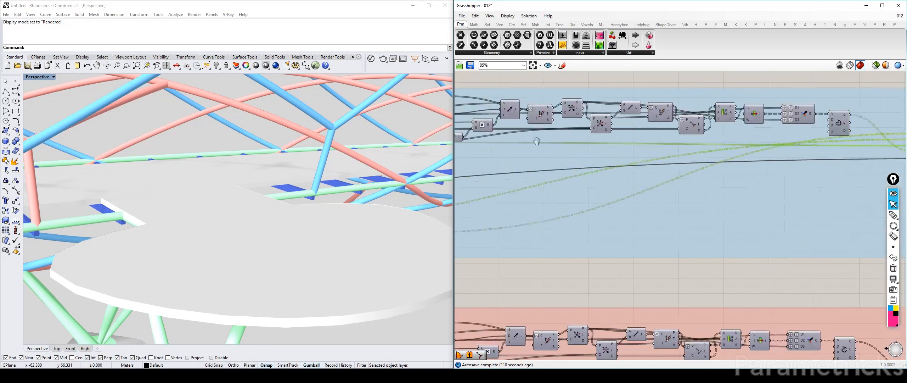
right_click_drag(537, 141, 832, 135)
scroll(638, 144, "up", 3)
left_click(632, 146)
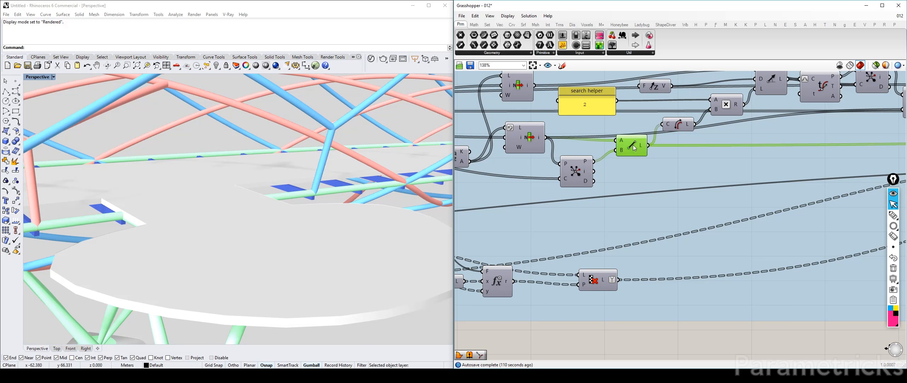
scroll(646, 144, "down", 4)
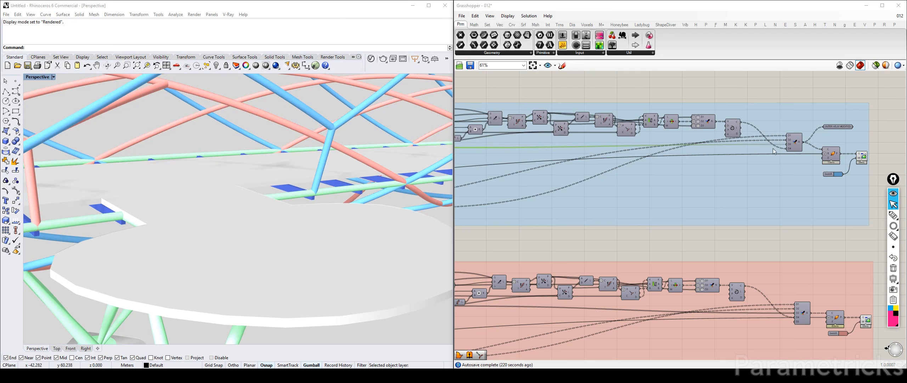
Inspect the final Merge's four inputs and its output to the OUTER HELIX MODIFIED parameter.
scroll(790, 141, "up", 8)
right_click_drag(791, 142, 730, 142)
scroll(728, 160, "down", 4)
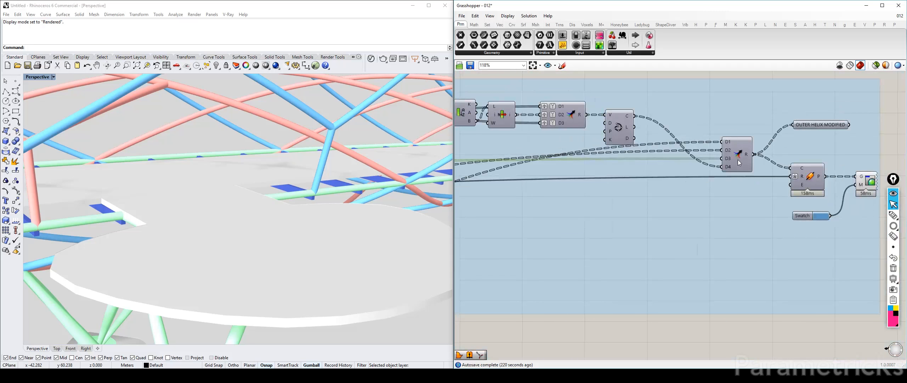
mouse_move(804, 127)
right_click_drag(742, 170, 585, 183)
left_click(585, 182)
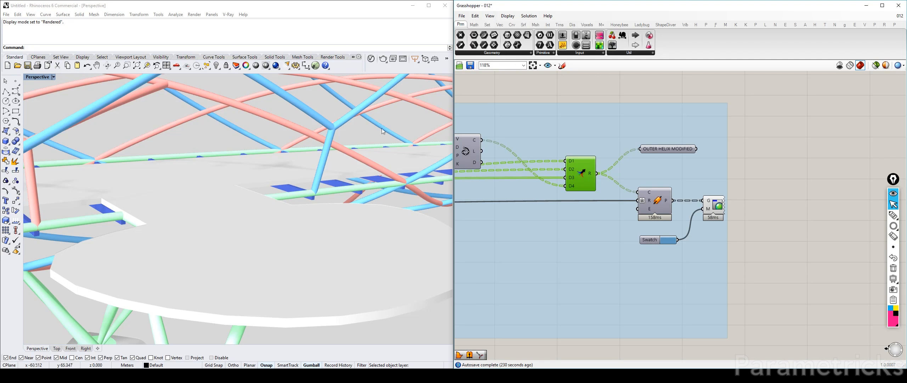
right_click_drag(559, 157, 599, 151)
left_click_drag(587, 175, 593, 141)
key("ctrl+z")
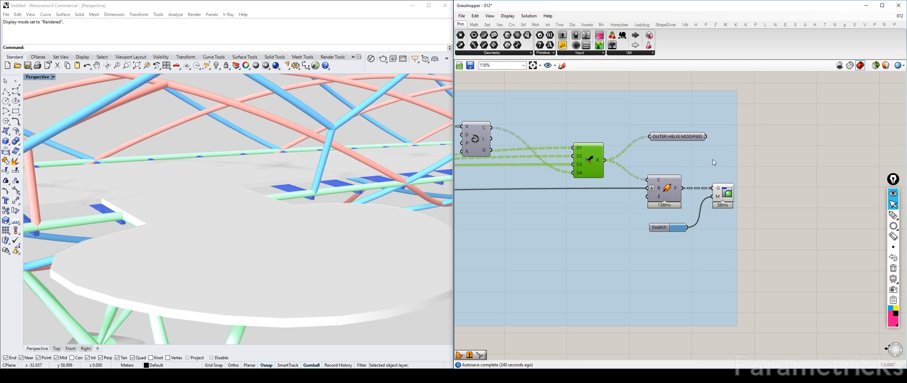
Add an Entwine component and place it just below the final Merge.
double_click(794, 146)
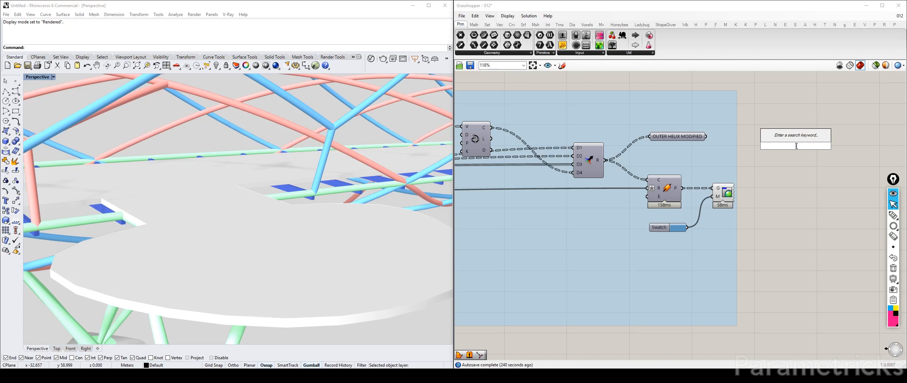
type("ENTRWIN")
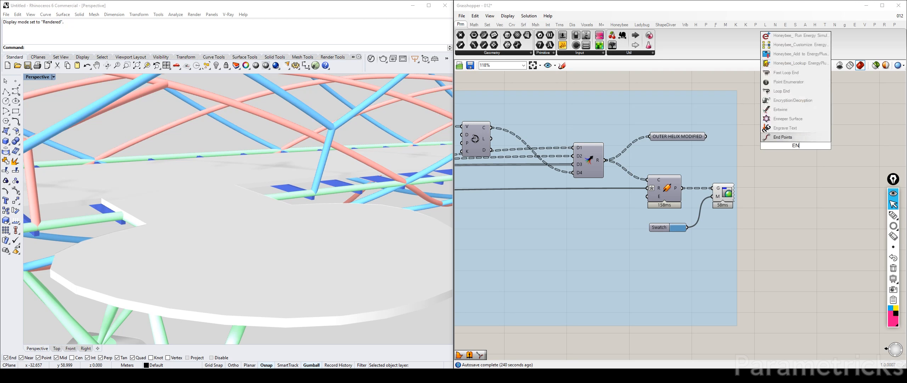
key("Return")
left_click_drag(800, 145, 580, 210)
right_click_drag(578, 174, 606, 162)
left_click_drag(612, 192, 622, 189)
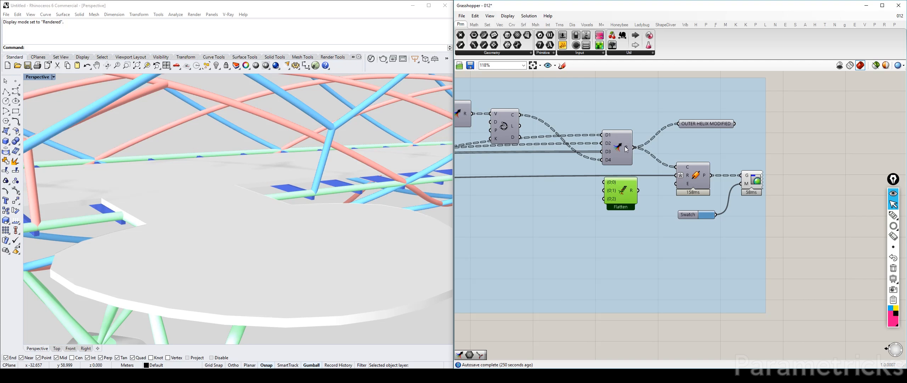
Transfer the wires from the Merge's D1 and D2 inputs to the Entwine's {0;0} and {0;1} inputs.
mouse_move(630, 150)
right_click_drag(616, 164, 659, 152)
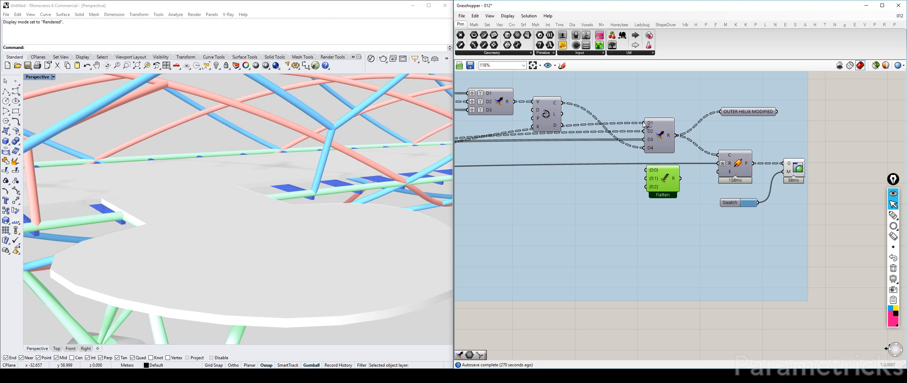
left_click_drag(645, 123, 649, 170, "ctrl+shift")
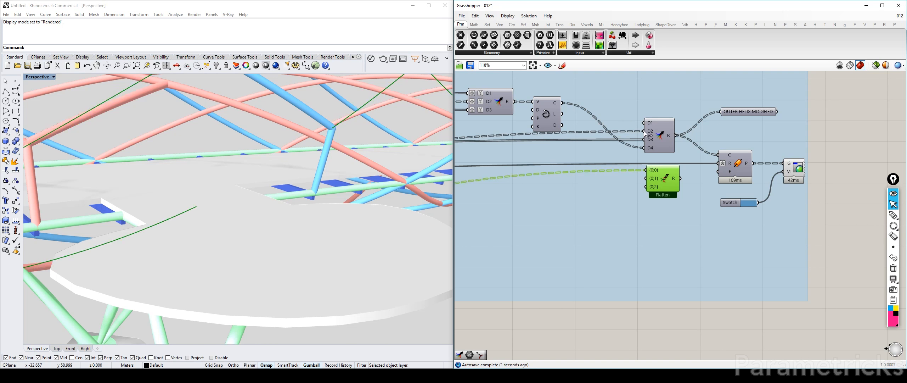
left_click_drag(644, 140, 649, 180, "ctrl+shift")
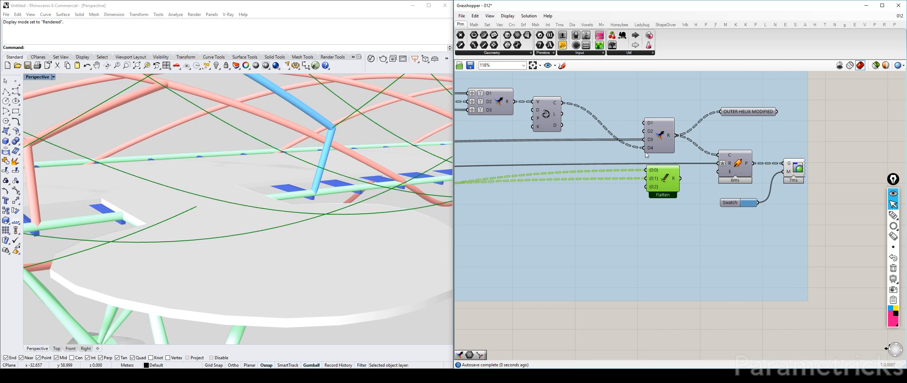
scroll(662, 170, "up", 2)
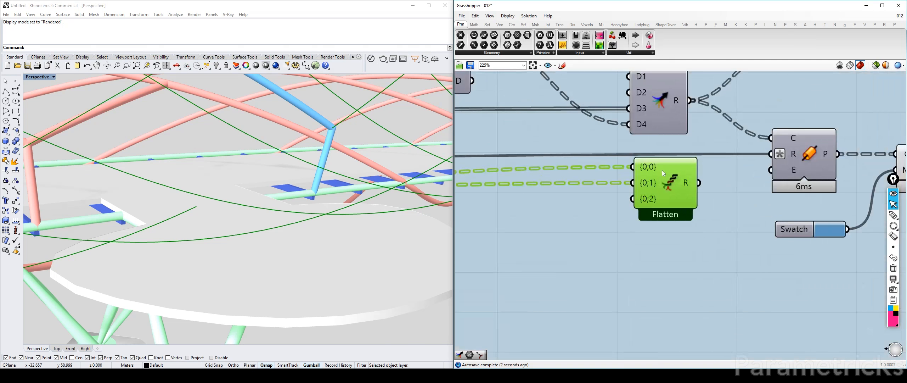
Shift the Entwine's two wires to {0;1} and {0;2}, and add a fourth input, {0;3}.
scroll(662, 170, "down", 4)
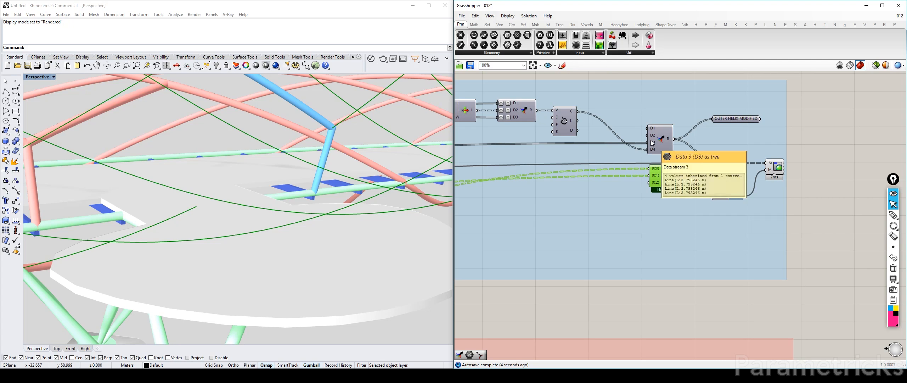
mouse_move(653, 145)
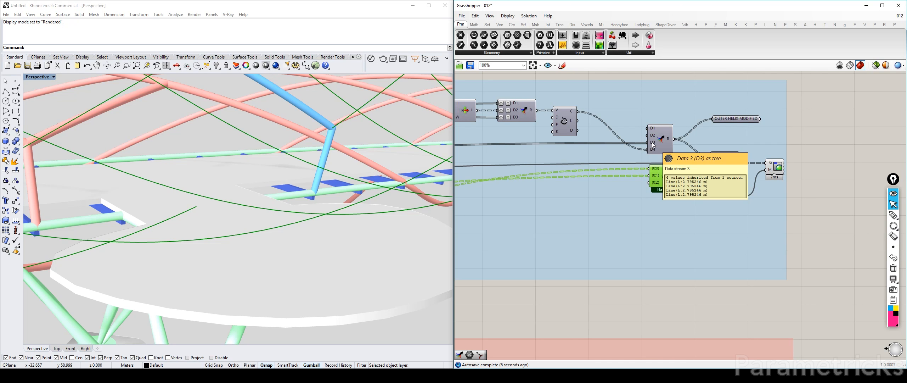
scroll(654, 171, "up", 1)
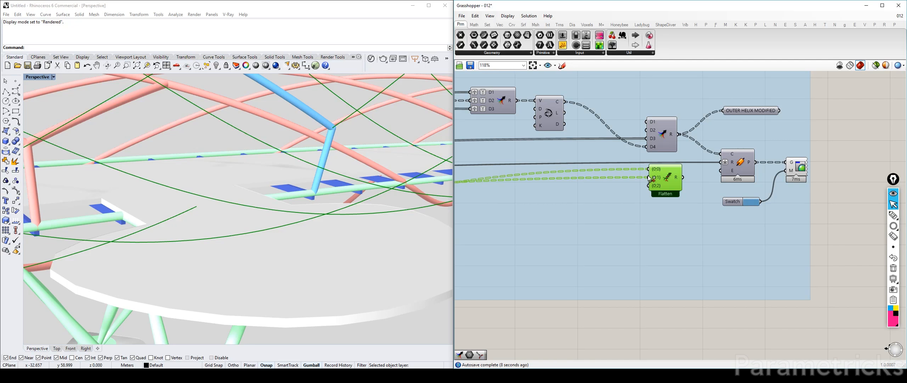
scroll(664, 195, "up", 3)
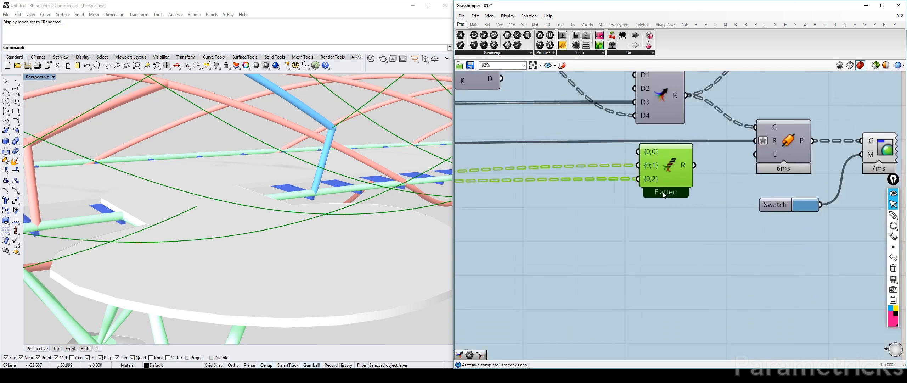
scroll(663, 193, "up", 4)
left_click(662, 182)
scroll(663, 181, "down", 4)
Transfer the Merge's D3 wire to Entwine input {0;0} and its D4 wire to {0;3}, and place the Entwine before the Merge.
right_click_drag(639, 106, 640, 149)
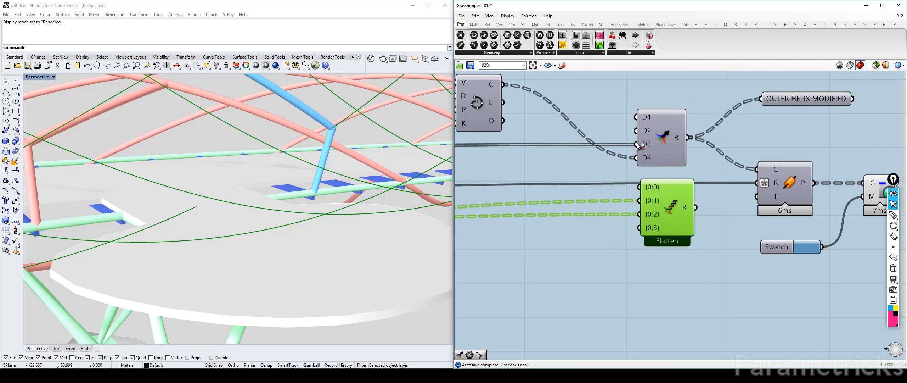
left_click_drag(638, 144, 640, 188, "ctrl+shift")
left_click_drag(638, 157, 605, 132, "ctrl+shift")
left_click(660, 136)
right_click(615, 107)
left_click(639, 168)
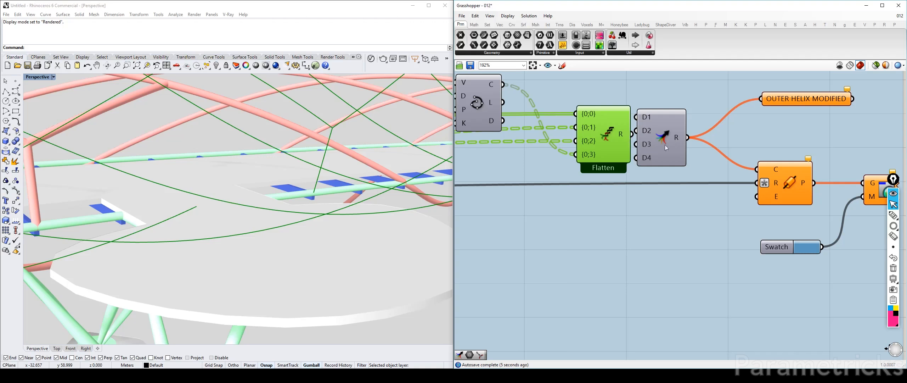
Flatten the Pipe component's curve input and connect the Entwine's result to it.
right_click(773, 169)
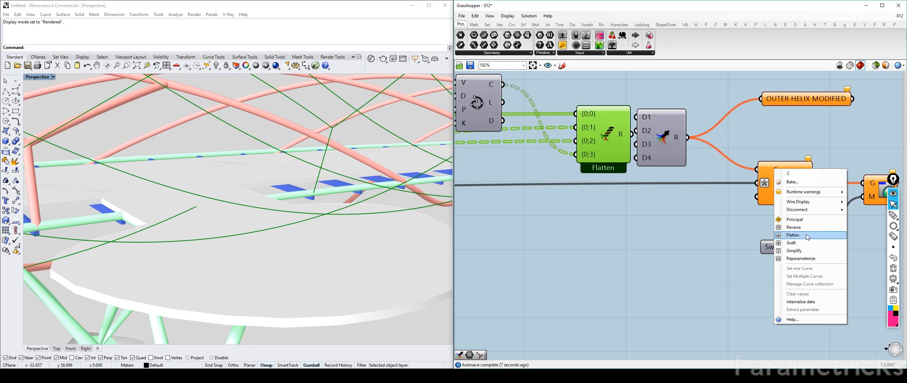
left_click(794, 229)
mouse_move(625, 133)
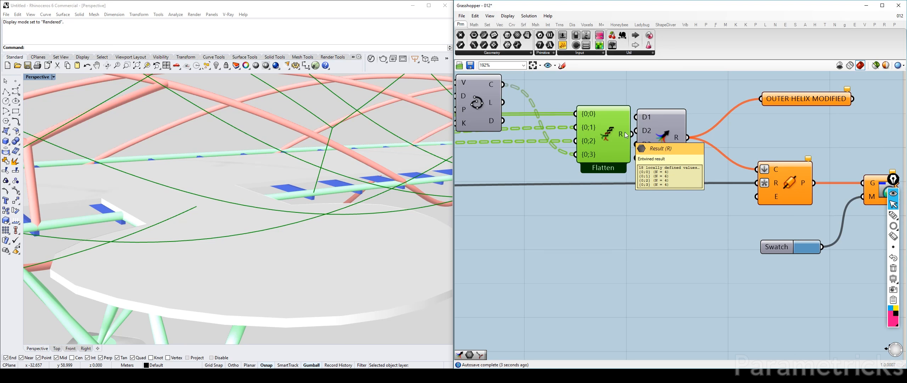
left_click_drag(626, 133, 753, 170)
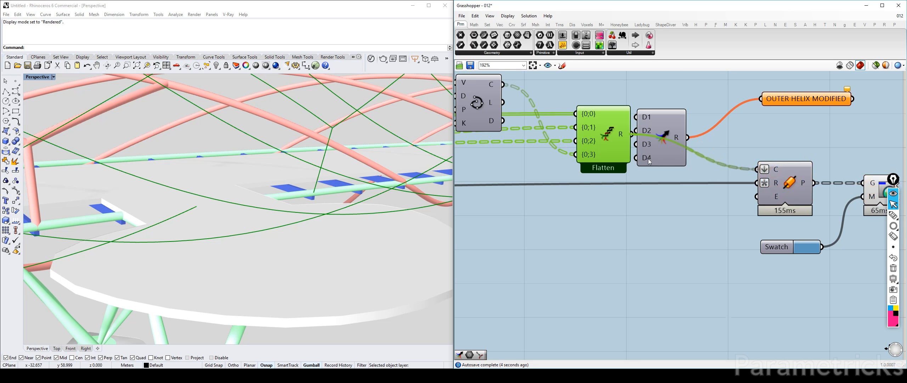
Delete the old final Merge and connect the Entwine's result to the OUTER HELIX MODIFIED parameter.
right_click_drag(598, 132, 666, 156)
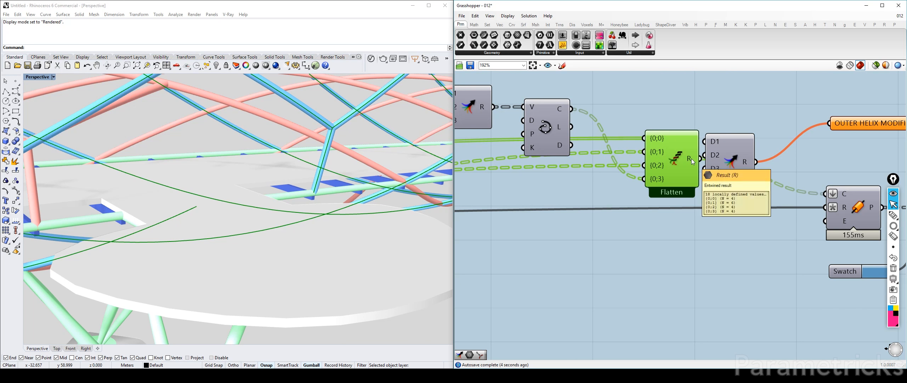
right_click_drag(692, 158, 577, 173)
left_click_drag(616, 164, 634, 106)
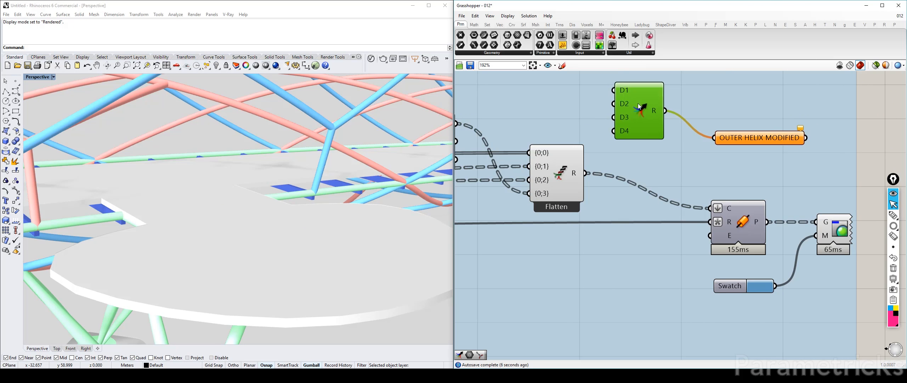
key("Delete")
left_click_drag(585, 173, 720, 137)
scroll(719, 135, "down", 5)
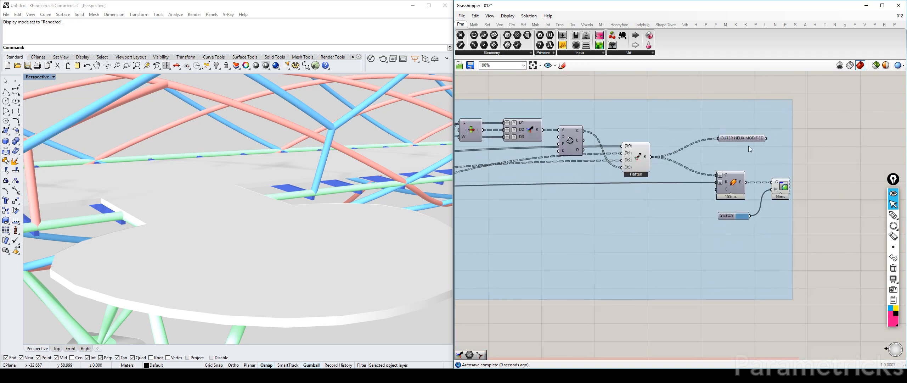
Add a Tree Branch component to the canvas beside the blue outer helix group.
double_click(724, 138)
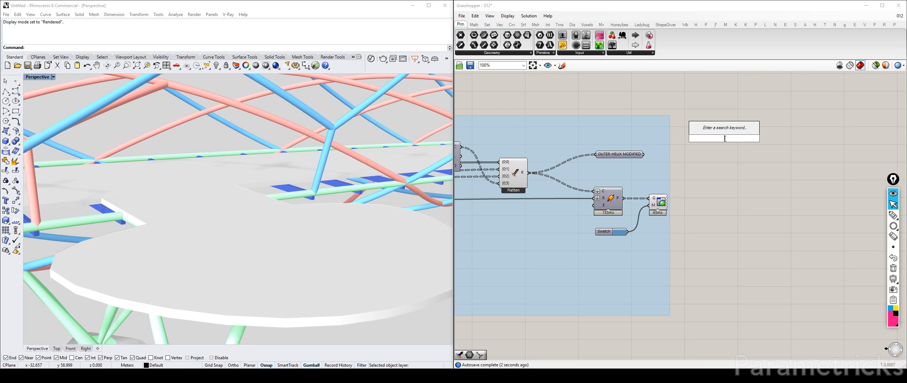
type("BARNCH")
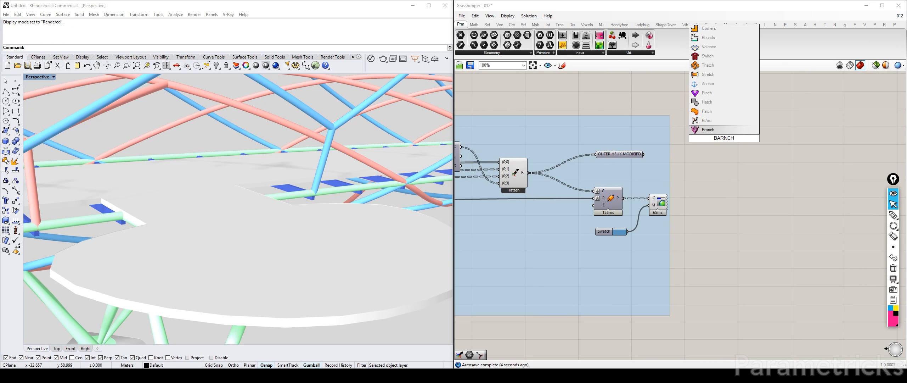
key("BackSpace")
key("BackSpace")
key("BackSpace")
key("BackSpace")
key("BackSpace")
type("RA")
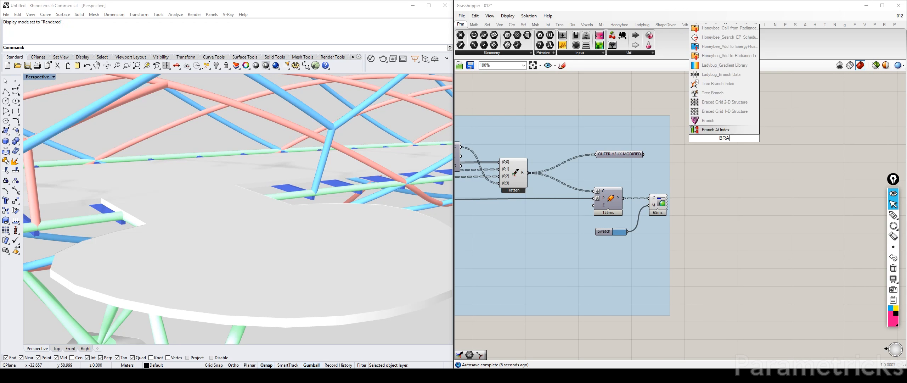
type("NTRE")
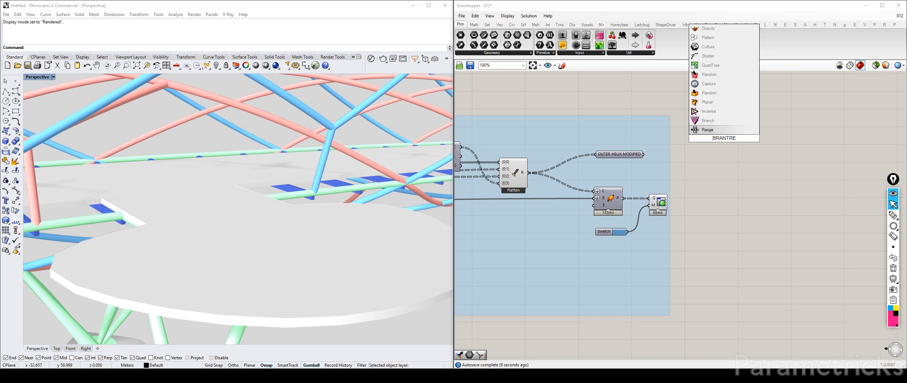
key("BackSpace")
key("BackSpace")
key("BackSpace")
key("BackSpace")
key("BackSpace")
key("BackSpace")
key("BackSpace")
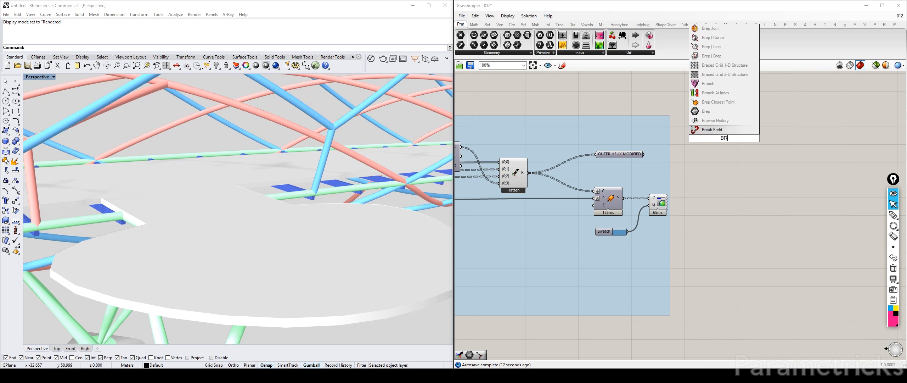
type("tree br")
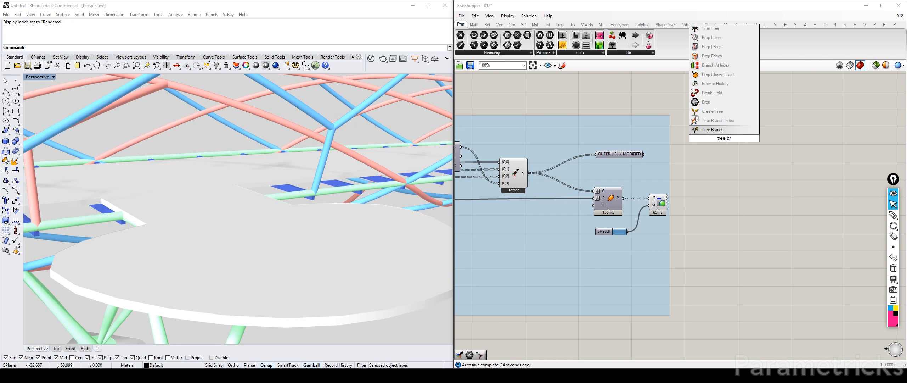
key("Return")
Connect OUTER HELIX MODIFIED to the Tree Branch's T input and simplify that input.
left_click_drag(645, 153, 713, 135)
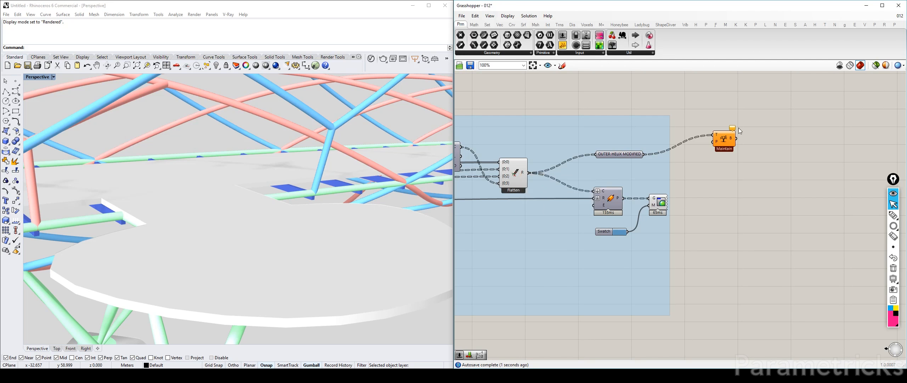
right_click(609, 154)
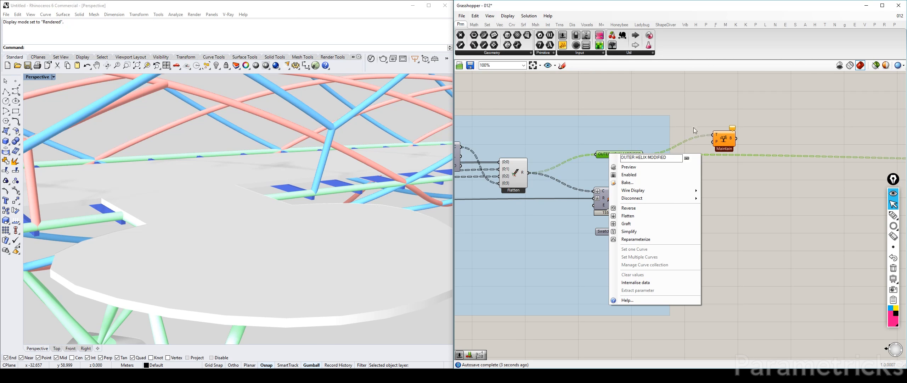
right_click(717, 136)
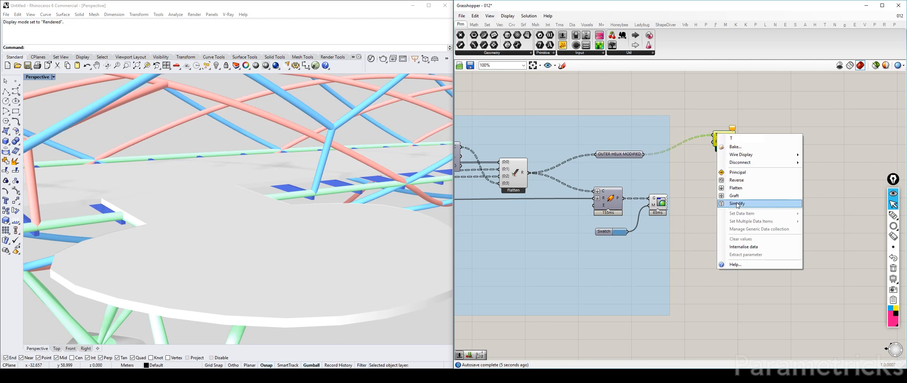
left_click(738, 205)
scroll(721, 105, "up", 3)
Add a panel containing 0 and connect it to the Tree Branch's P input.
double_click(719, 84)
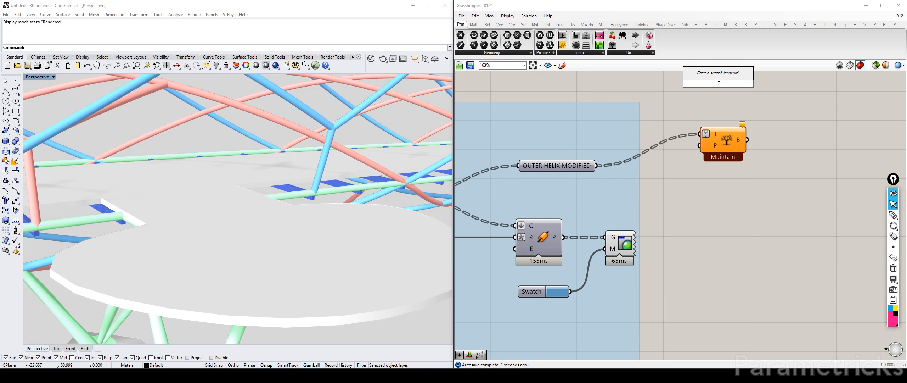
type("panel")
key("Return")
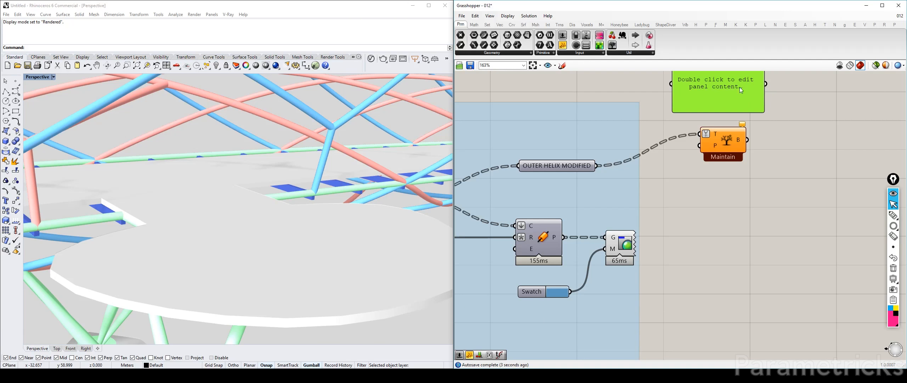
double_click(745, 87)
type("0")
left_click(759, 119)
left_click_drag(742, 99, 698, 145)
left_click_drag(662, 210, 687, 184)
Examine the curves that the Tree Branch extracts from path 0 along the bridge in the Rhino viewport.
left_click(726, 143)
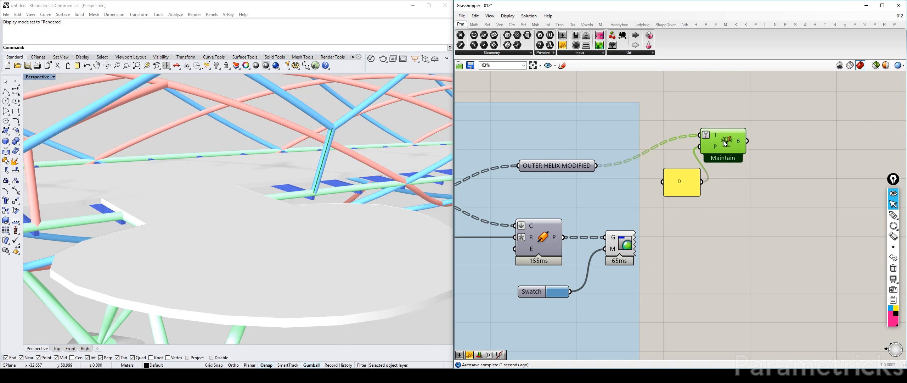
scroll(333, 155, "down", 10)
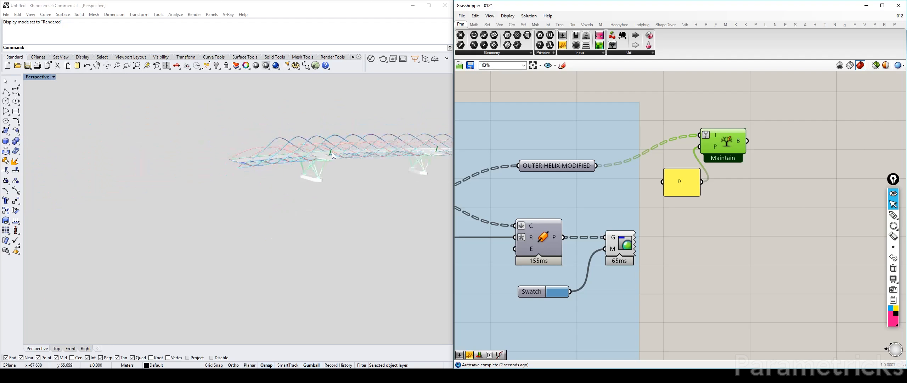
right_click_drag(386, 161, 222, 163, "shift")
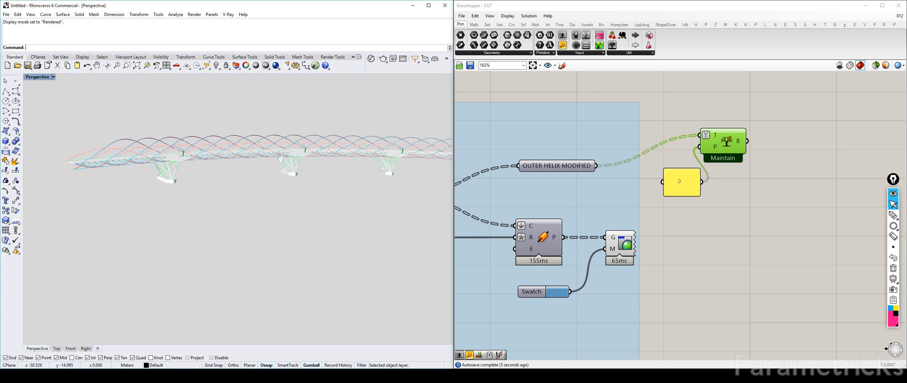
right_click_drag(280, 157, 238, 159, "shift")
scroll(174, 163, "up", 5)
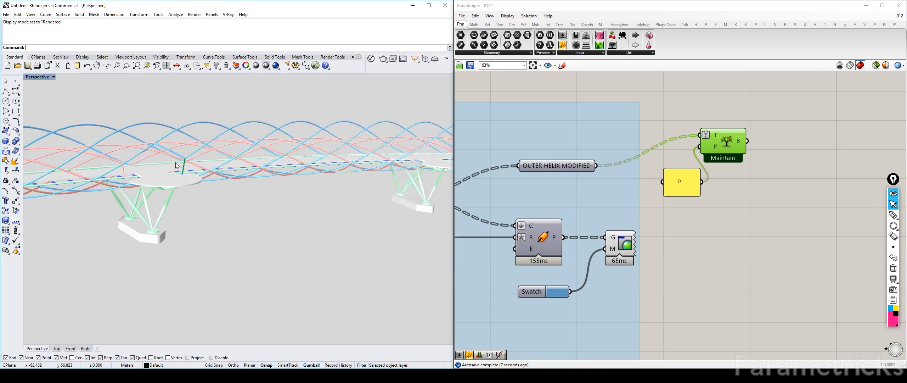
scroll(177, 165, "up", 3)
Delete the test Tree Branch component and its panel.
left_click_drag(735, 107, 686, 213)
key("Delete")
Add an Entwine component beside the red inner helix group.
scroll(672, 197, "down", 5)
left_click(587, 133)
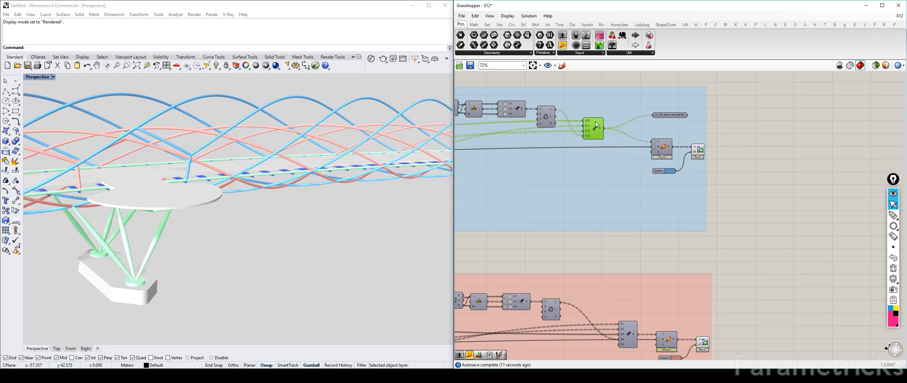
left_click(660, 115)
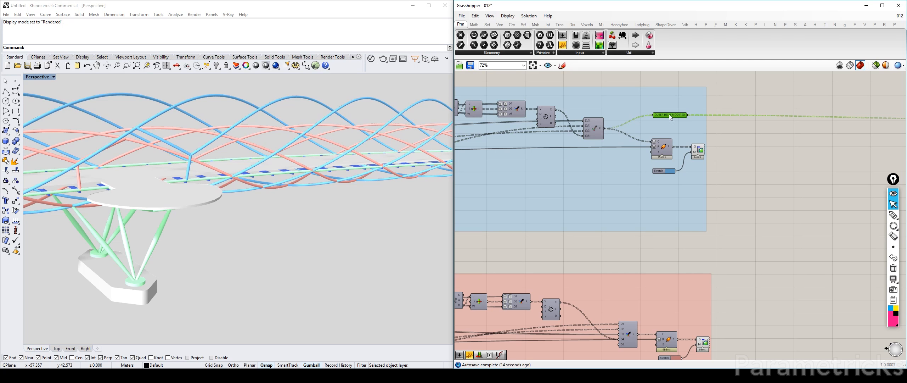
right_click_drag(685, 269, 615, 151)
scroll(582, 189, "up", 3)
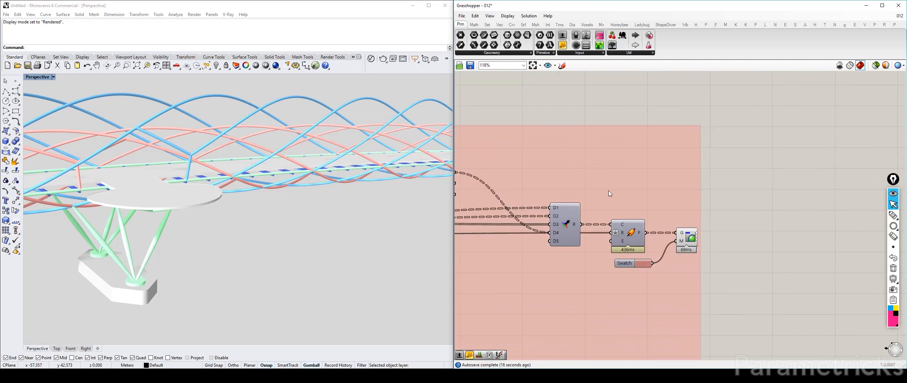
double_click(781, 181)
type("entwine")
key("Return")
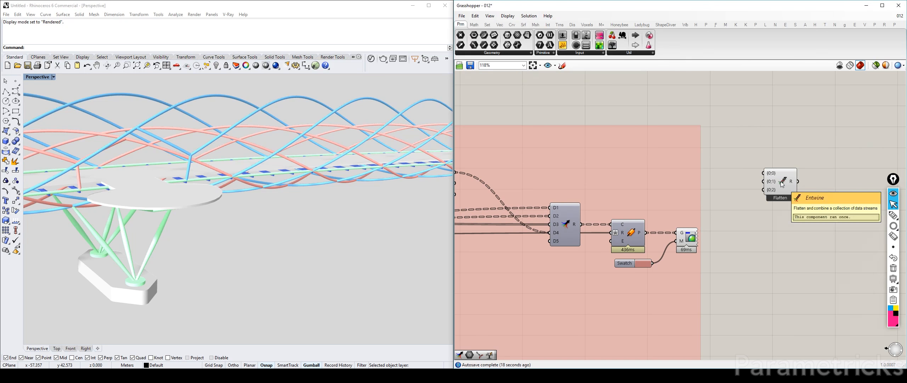
Place the Entwine below the inner helix's final Merge and transfer the Merge's D3 wire to input {0;0}.
left_click_drag(782, 183, 524, 175)
right_click_drag(555, 226, 704, 205)
left_click_drag(704, 205, 723, 247, "ctrl+shift")
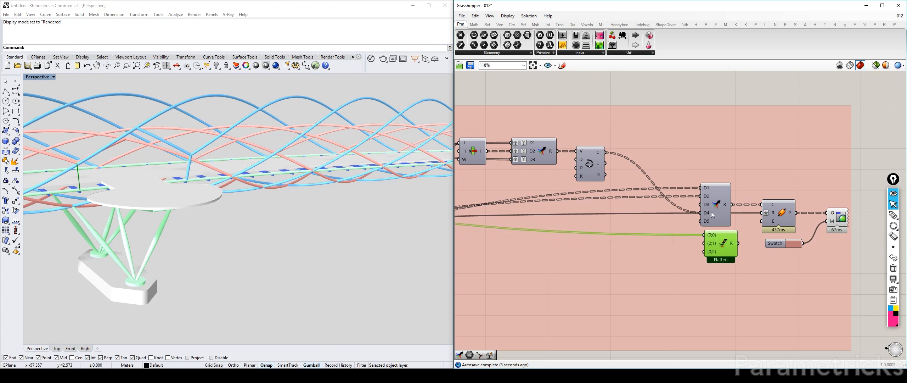
Transfer the Merge's D1, D2 and D4 wires to Entwine inputs {0;1}, {0;2} and a newly added {0;3}.
right_click_drag(713, 219, 699, 171)
scroll(689, 144, "up", 2)
left_click_drag(686, 137, 691, 224, "ctrl+shift")
scroll(709, 232, "up", 4)
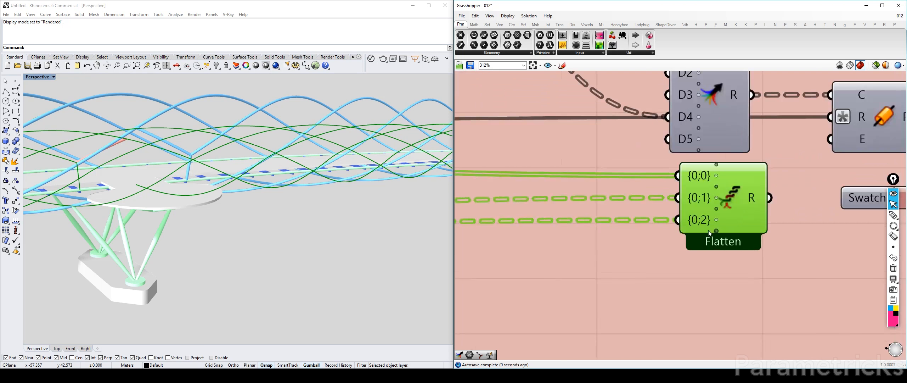
left_click(715, 230)
scroll(724, 226, "down", 4)
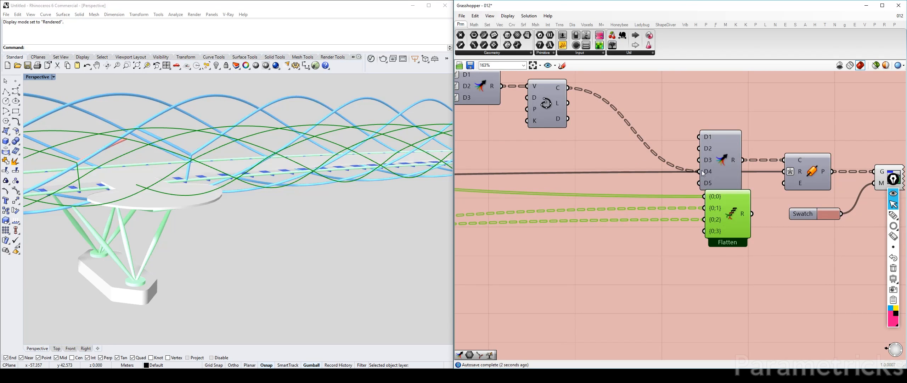
left_click_drag(700, 171, 704, 231, "ctrl+shift")
Flatten the inner helix Pipe's curve input and delete the emptied Merge.
left_click_drag(722, 165, 708, 136)
right_click(798, 163)
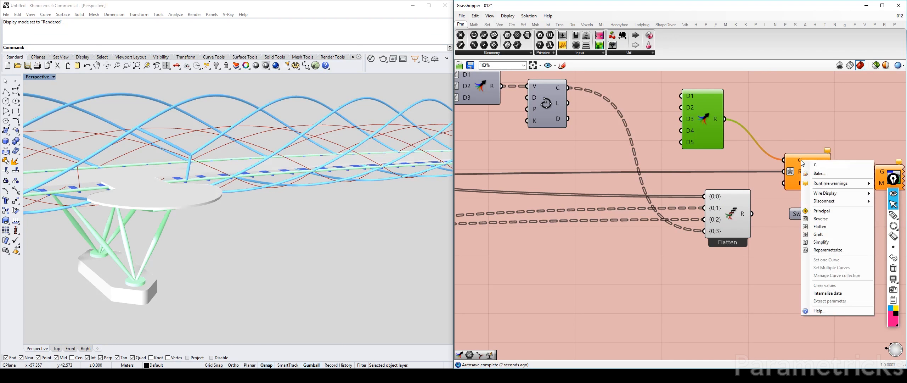
left_click(839, 226)
key("Delete")
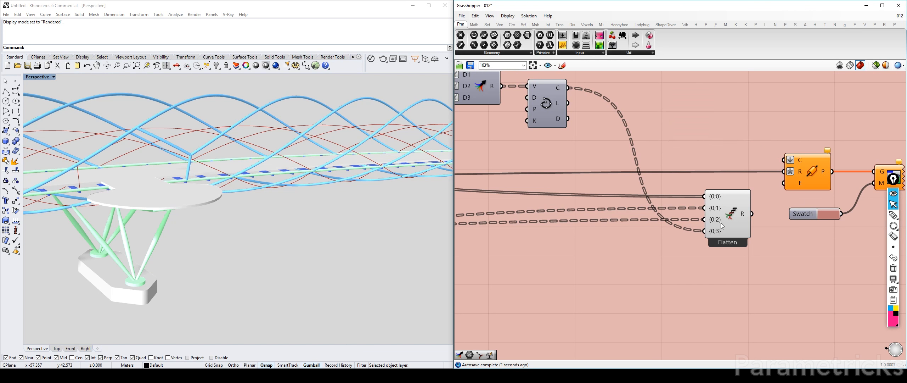
Place the Entwine before the Pipe, connect its result to the Pipe's curve input, and add it to the red group.
left_click_drag(721, 223, 794, 161)
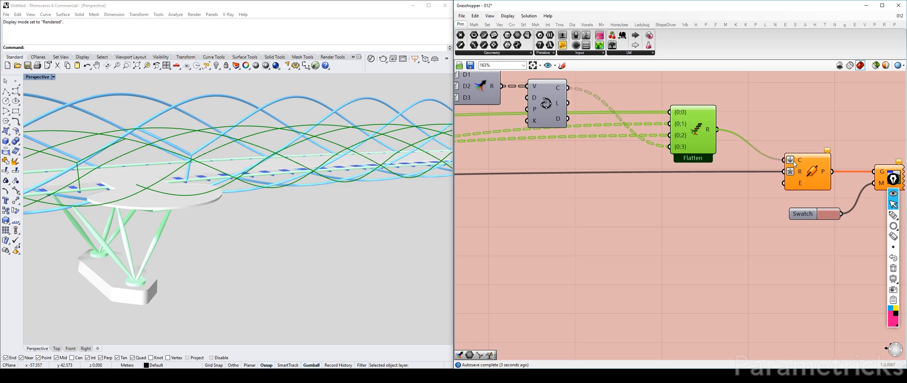
right_click(763, 103)
left_click(779, 161)
Copy the OUTER HELIX MODIFIED parameter into the red group and connect the inner Entwine's result to it.
scroll(695, 120, "down", 5)
right_click_drag(682, 88, 682, 215)
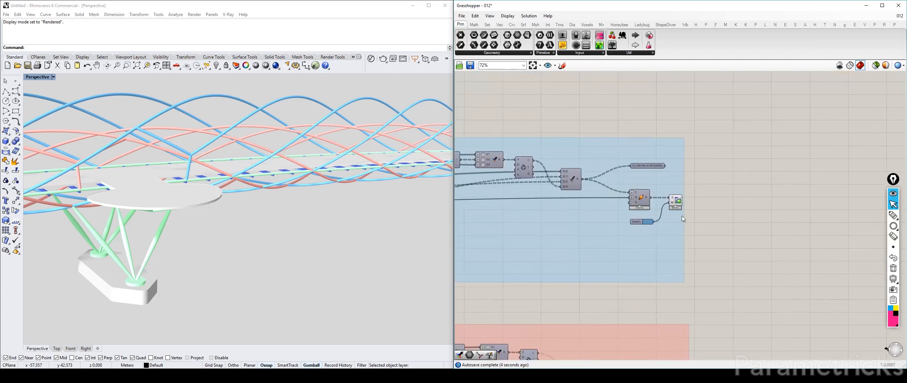
left_click(655, 165)
left_click_drag(654, 165, 668, 315, "alt")
right_click_drag(663, 305, 623, 92)
scroll(613, 142, "up", 2)
right_click_drag(553, 140, 549, 234)
left_click_drag(542, 253, 597, 225)
right_click(593, 201)
left_click(617, 259)
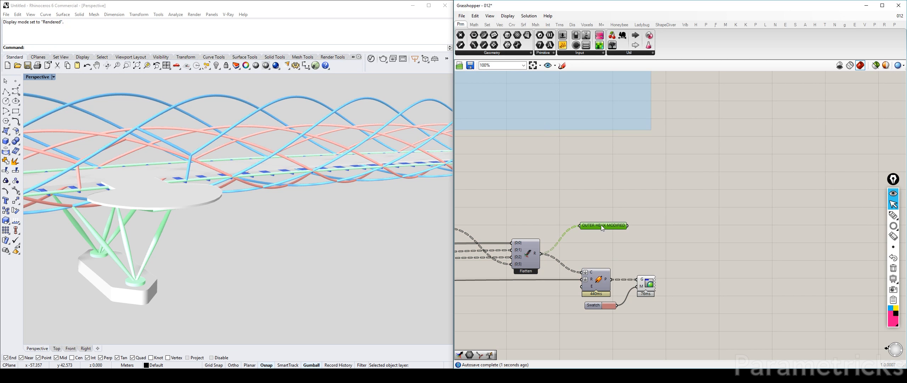
left_click(621, 187)
left_click(603, 225)
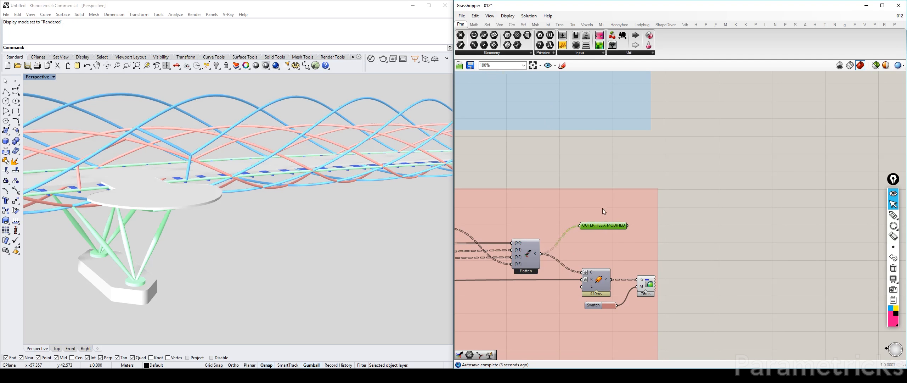
Add the copied parameter to the red group and rename it INNER HELIX MODIFIED.
right_click(603, 209)
left_click(627, 264)
left_click(604, 235)
left_click(600, 227)
right_click(599, 229)
double_click(617, 221)
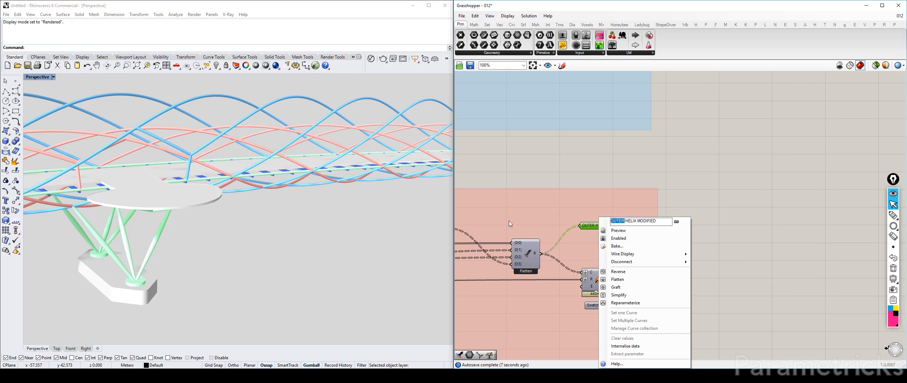
type("INNER")
left_click(655, 192)
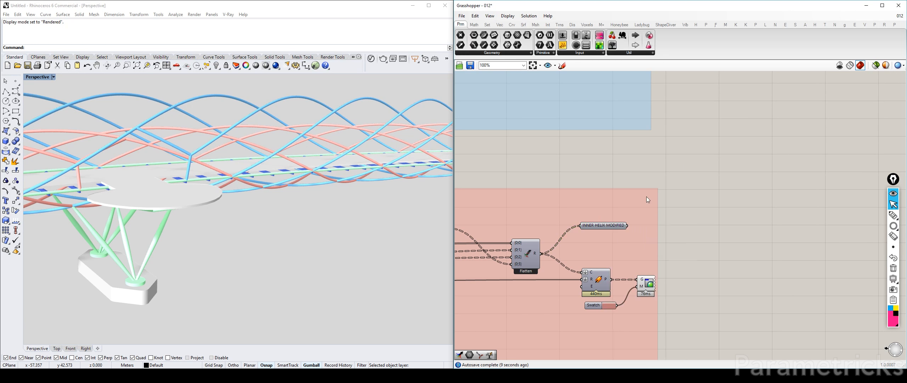
Copy the INNER HELIX MODIFIED parameter outside the red group and feed the copy from the original parameter.
left_click_drag(594, 228, 710, 204, "alt")
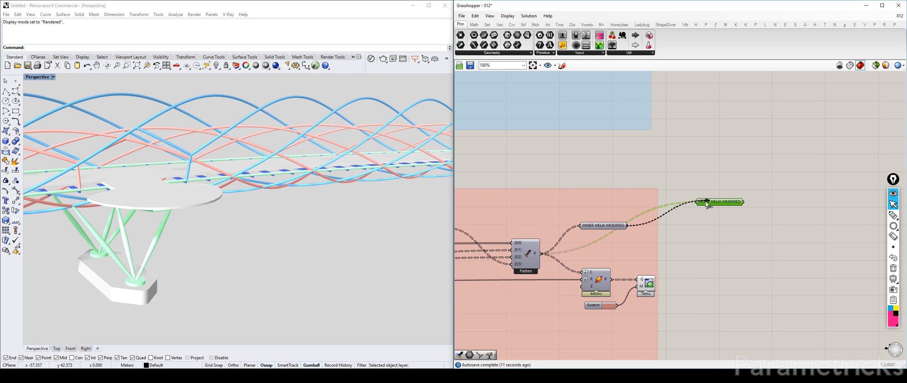
scroll(701, 202, "up", 5)
right_click(734, 207)
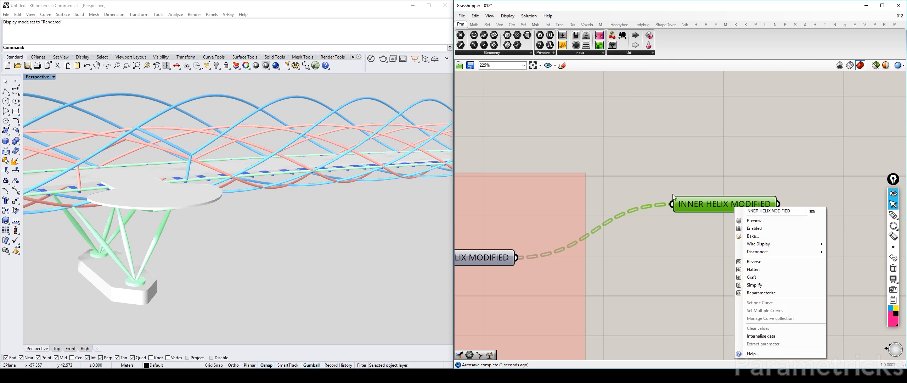
left_click(673, 194)
Set the copied parameter's wire display to Hidden and place it directly beneath the other parameter outside the groups.
right_click(698, 205)
mouse_move(730, 241)
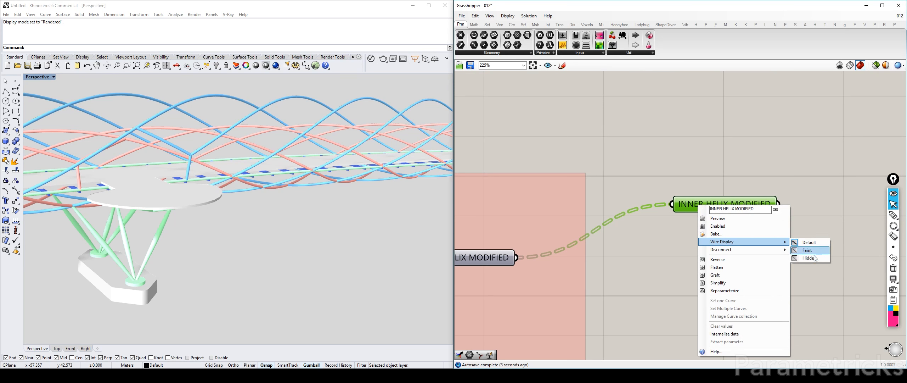
left_click(802, 257)
scroll(553, 191, "down", 5)
scroll(537, 193, "down", 4)
left_click_drag(537, 194, 668, 119)
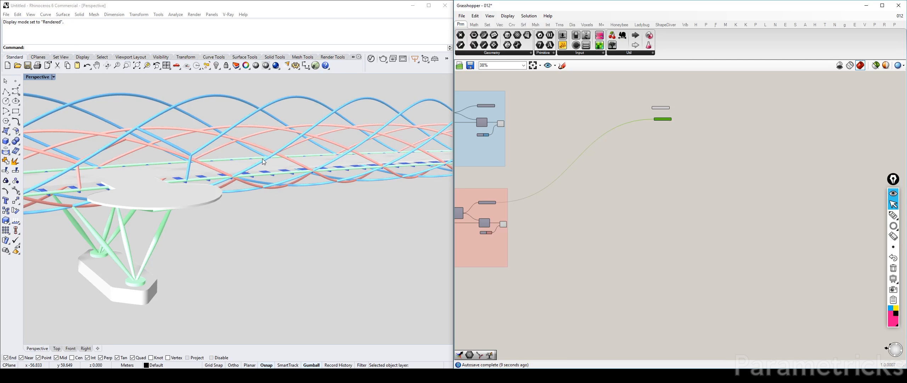
right_click_drag(217, 208, 235, 254)
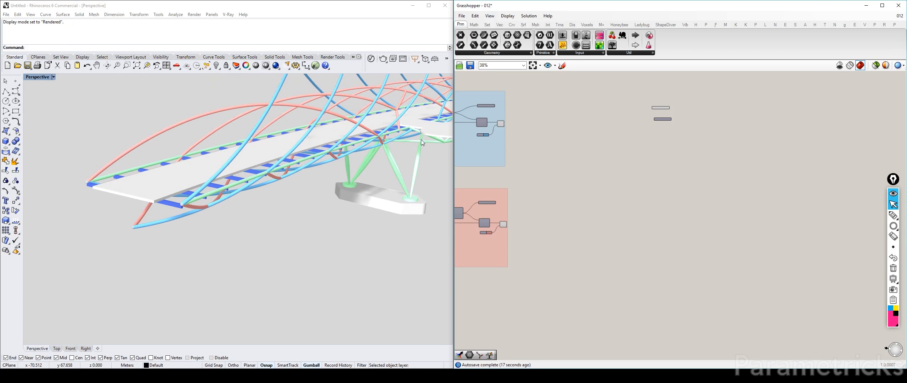
Line up the INNER HELIX MODIFIED parameter directly beneath OUTER HELIX MODIFIED outside the groups.
right_click_drag(237, 216, 238, 152)
mouse_move(238, 205)
right_mouse_down()
mouse_move(238, 216)
mouse_move(237, 193)
right_mouse_up()
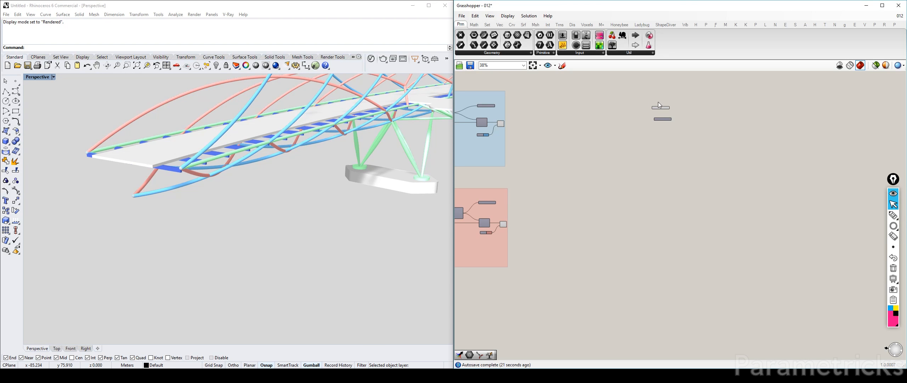
scroll(658, 105, "up", 5)
left_click(667, 114)
left_click(669, 185)
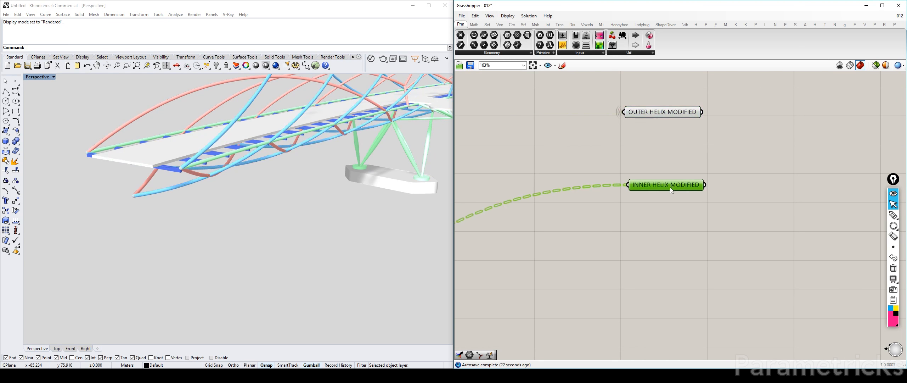
left_click(660, 112)
right_click_drag(374, 143, 278, 214)
right_click_drag(723, 122, 617, 127)
left_click(645, 128)
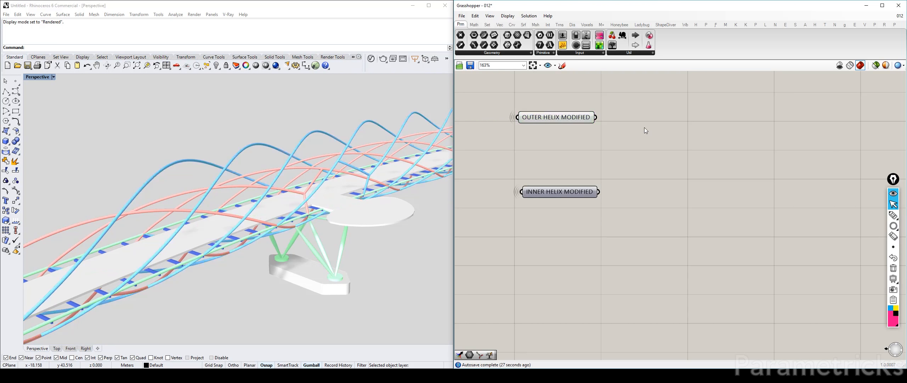
double_click(644, 128)
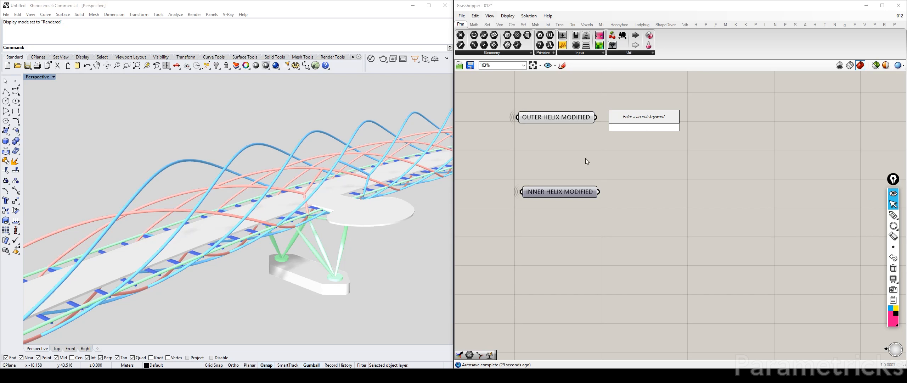
scroll(366, 180, "up", 2)
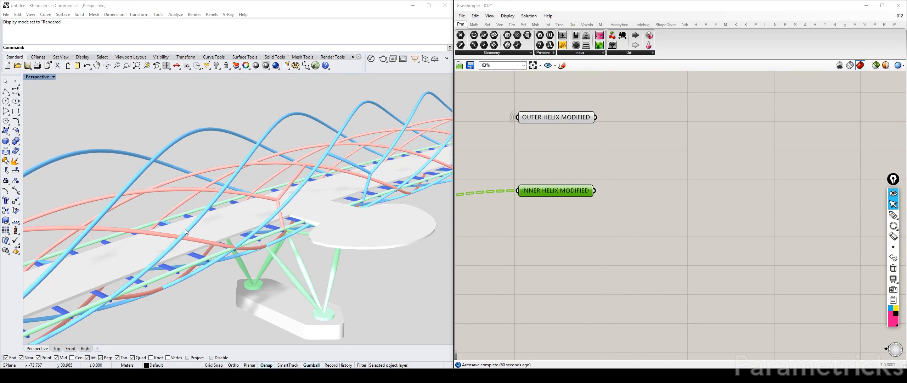
left_click(641, 163)
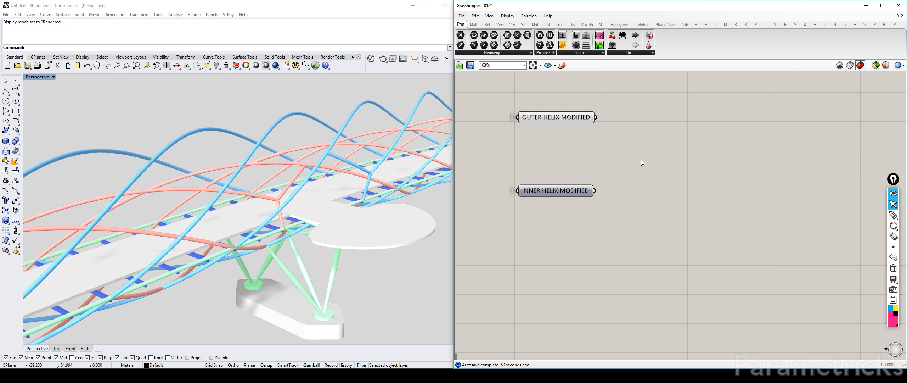
Try grouping the OUTER HELIX MODIFIED curves with a Group component and flattening its output.
double_click(627, 154)
type("grou")
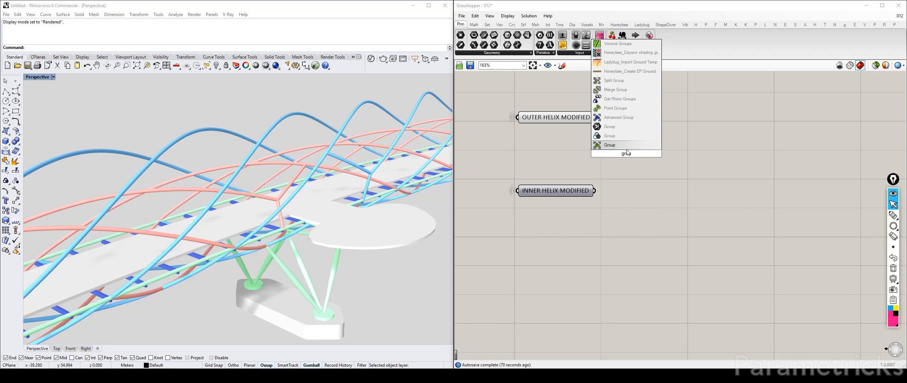
left_click(629, 145)
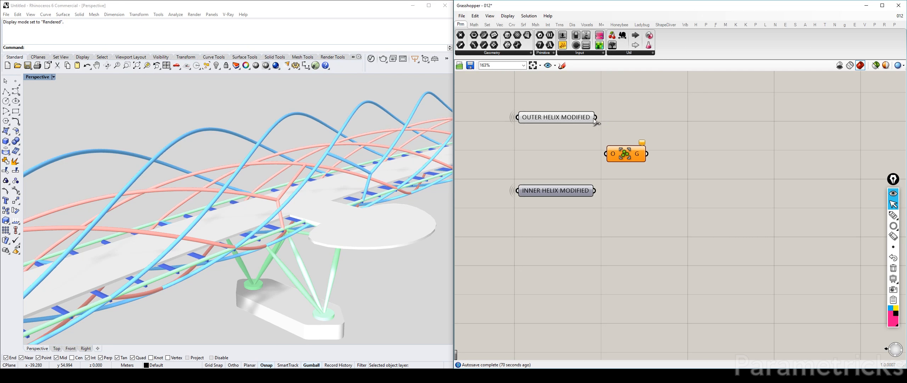
left_click_drag(596, 118, 639, 130)
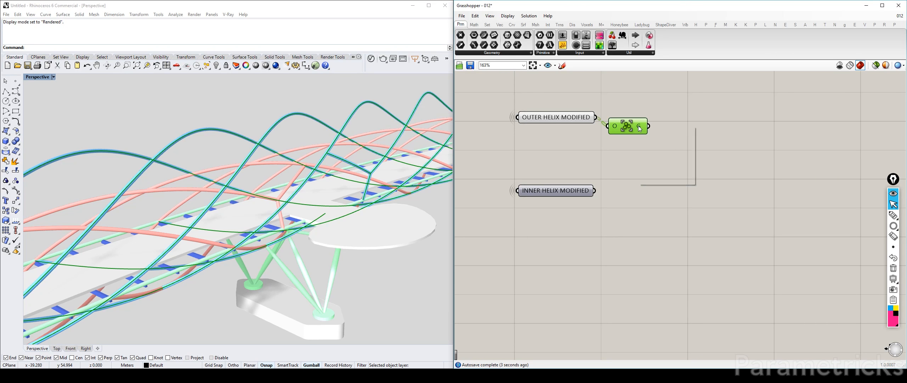
right_click(639, 128)
left_click(649, 156)
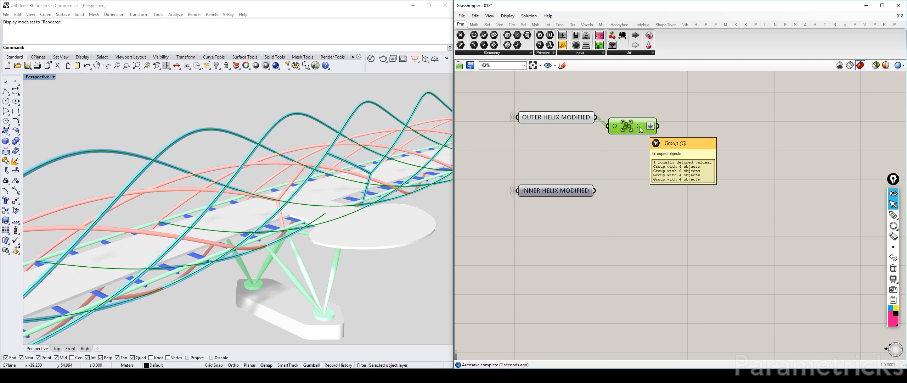
left_click(686, 161)
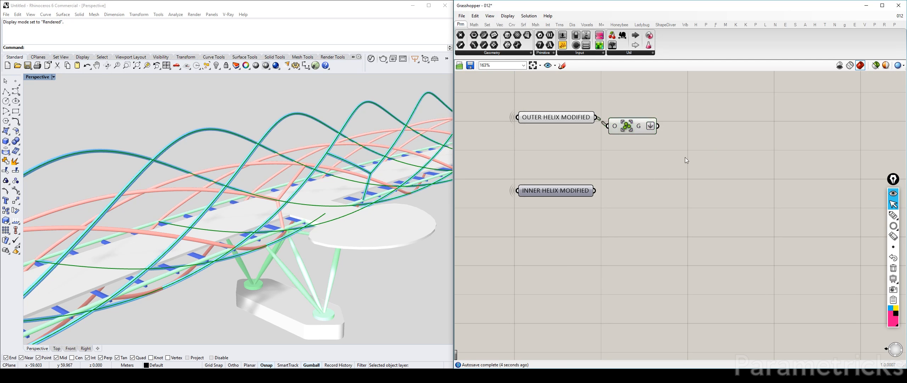
double_click(686, 160)
left_click_drag(628, 131, 639, 131)
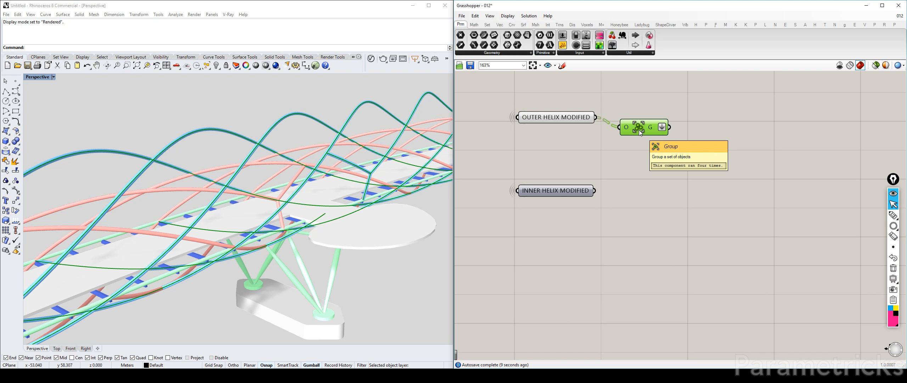
key("Delete")
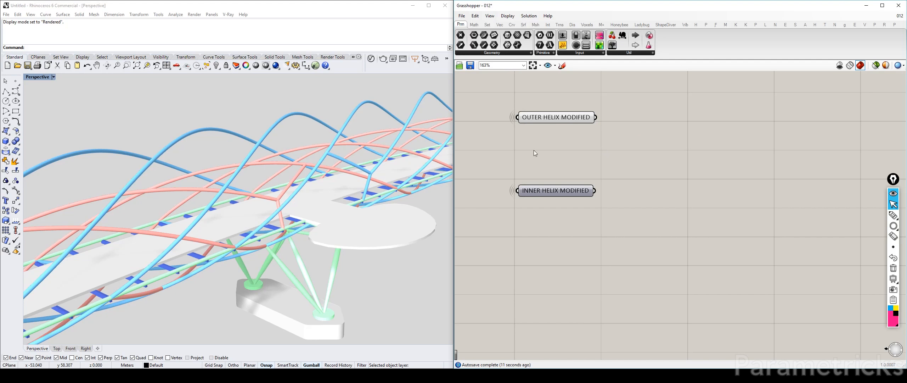
Try splitting the OUTER HELIX MODIFIED curves with a Split List component.
double_click(556, 150)
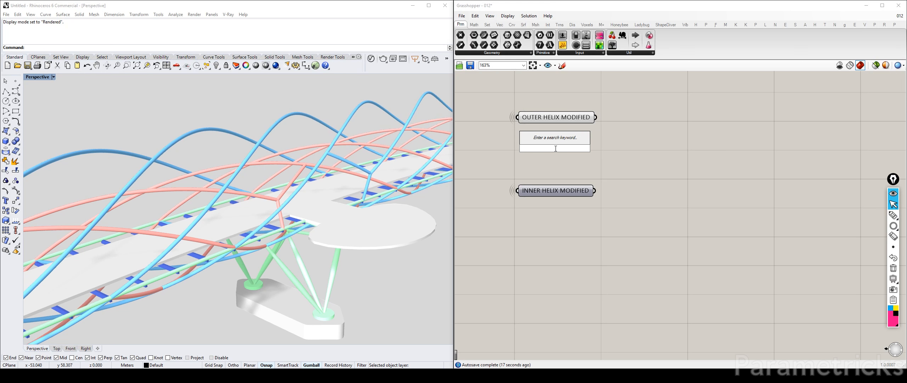
type("split")
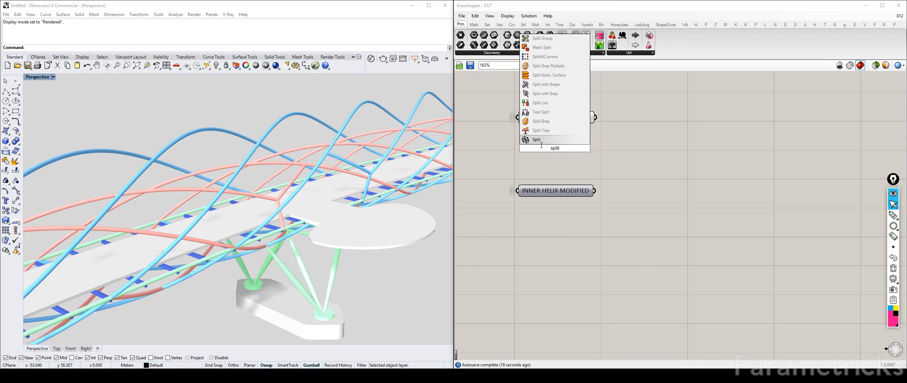
left_click(563, 104)
left_click_drag(559, 153, 625, 156)
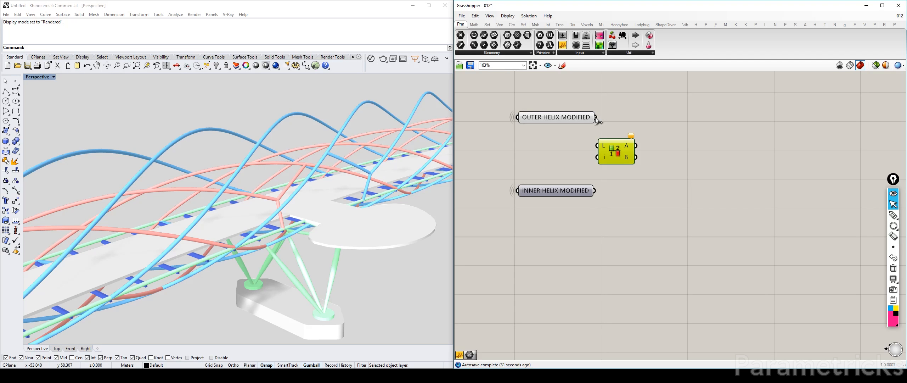
left_click_drag(597, 117, 596, 149)
left_click_drag(617, 157, 630, 139)
key("Delete")
Add a Split Tree component and place it beside the OUTER HELIX MODIFIED parameter.
double_click(627, 137)
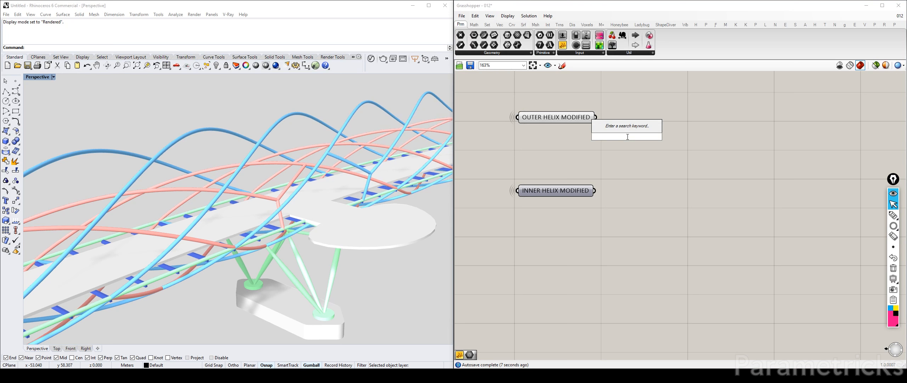
type("split tree")
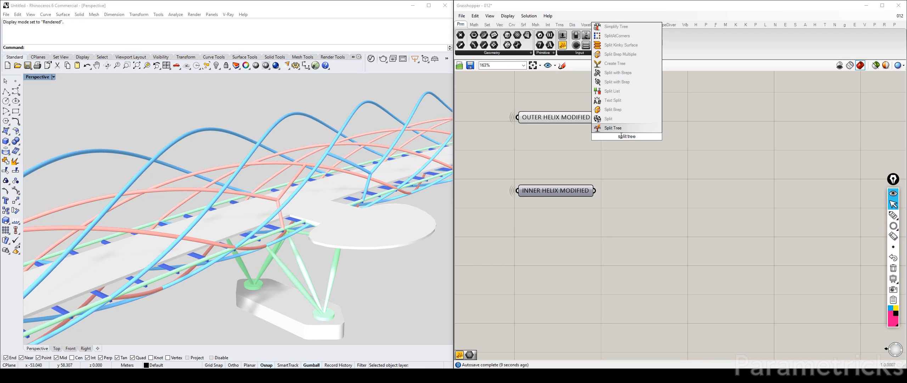
key("Return")
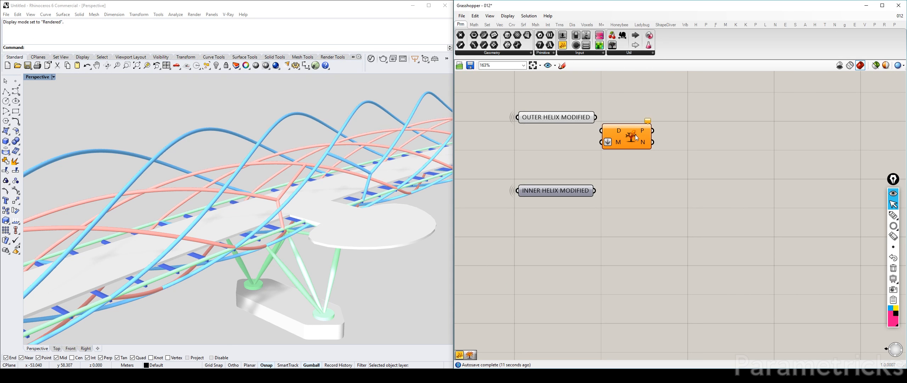
right_click_drag(637, 137, 613, 170)
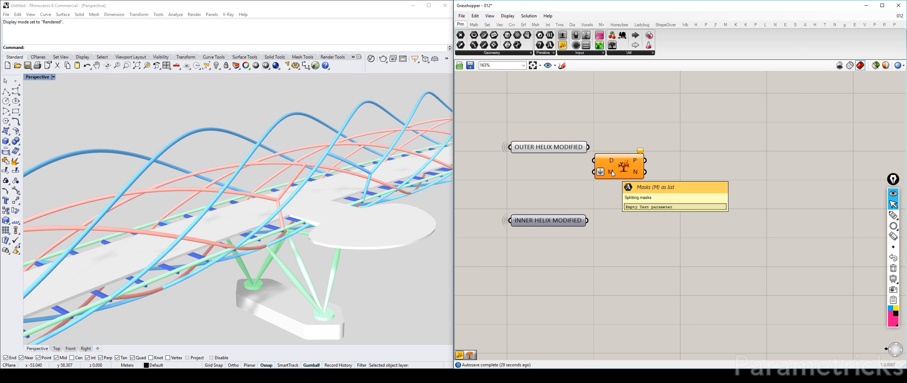
left_click(622, 169)
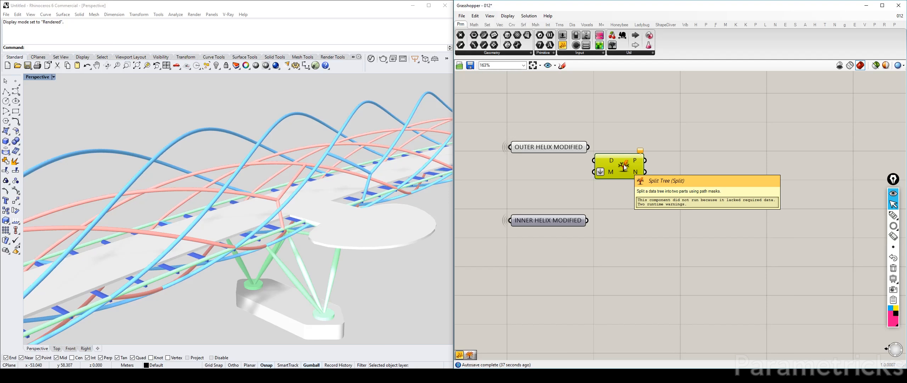
left_click_drag(619, 159, 634, 148)
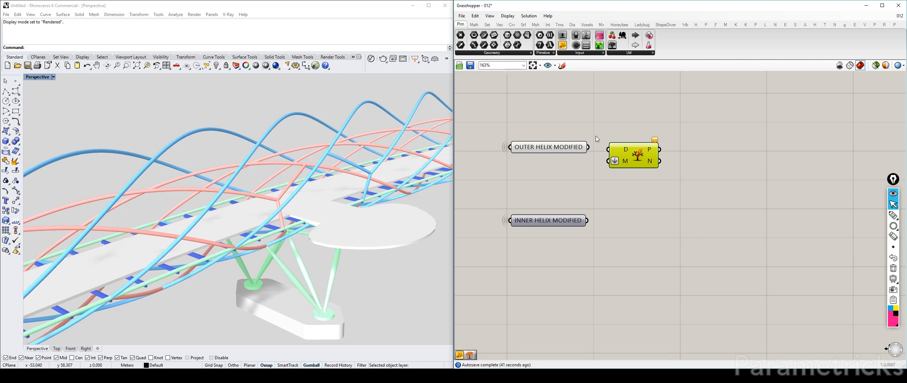
Add a Param Viewer above the Split Tree component and feed it from OUTER HELIX MODIFIED.
mouse_move(560, 149)
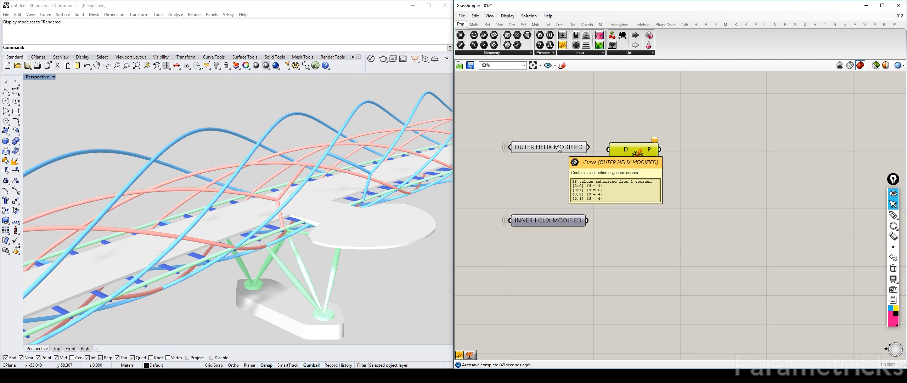
double_click(567, 183)
type("param")
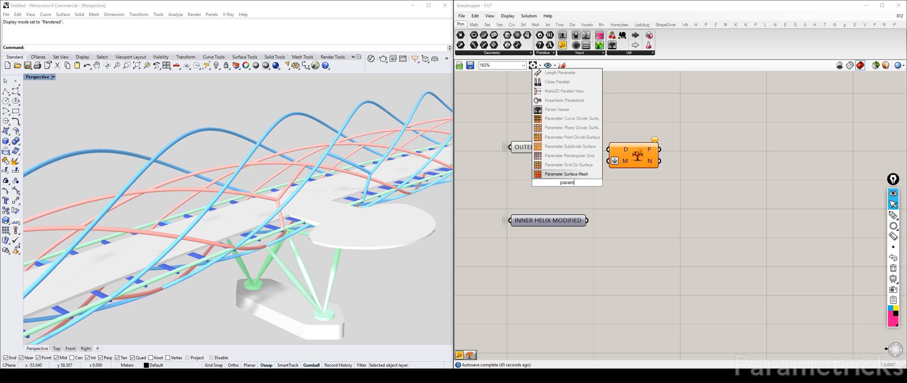
key("Return")
left_click_drag(575, 192, 668, 113)
left_click_drag(589, 147, 602, 104)
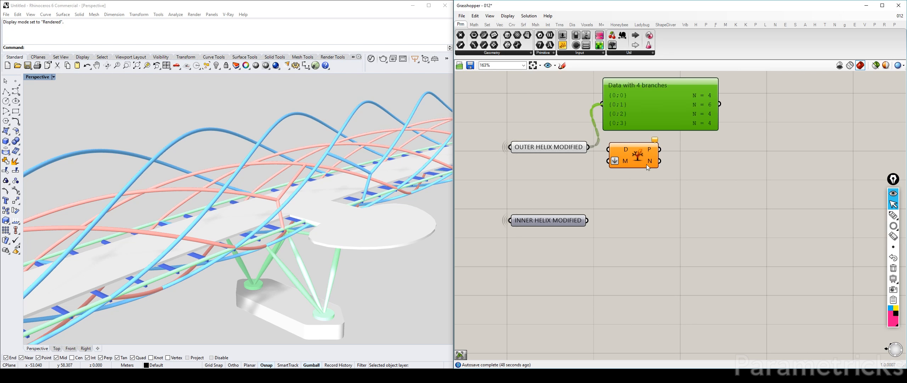
Add a panel beside the Split Tree component and connect the positive (P) output to it.
double_click(650, 208)
type("panel")
key("Return")
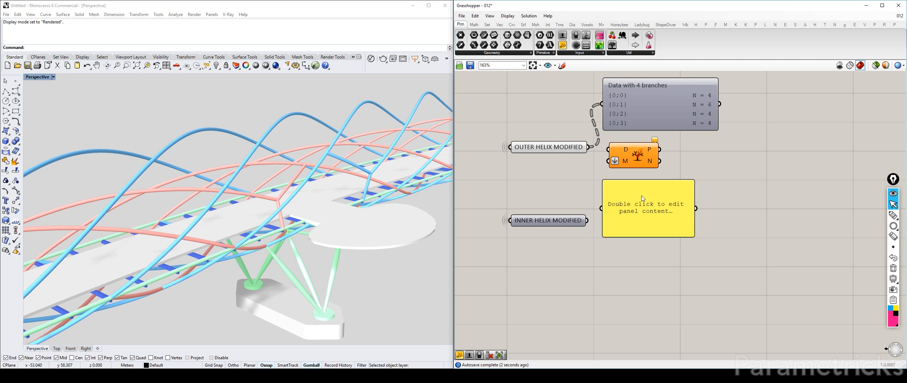
left_click_drag(642, 196, 747, 168)
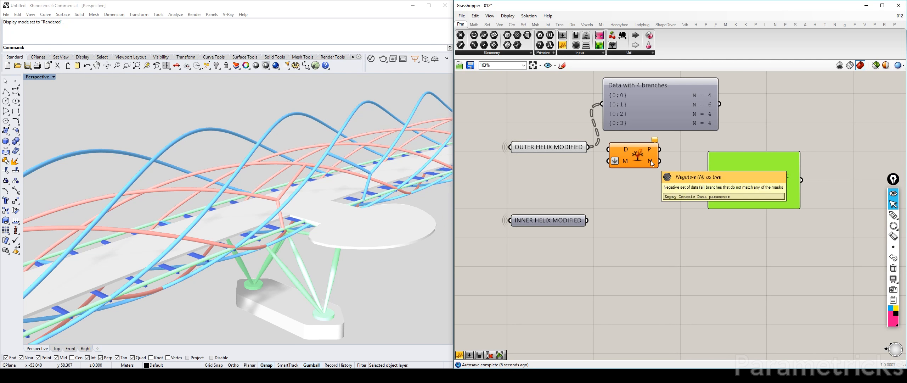
left_click_drag(759, 174, 730, 159)
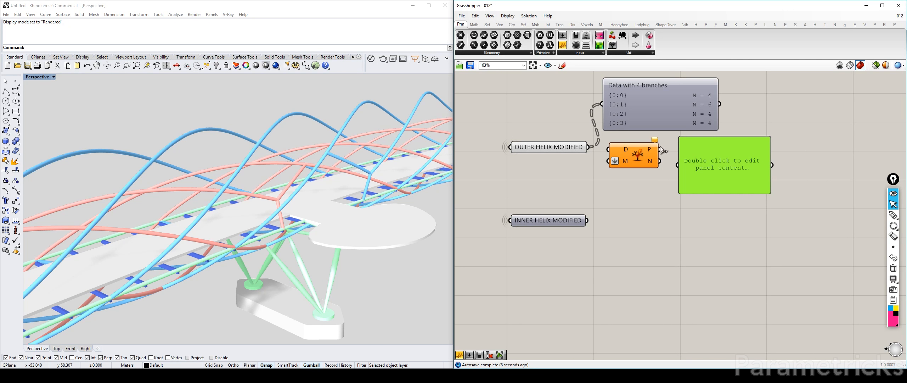
left_click_drag(660, 149, 737, 164)
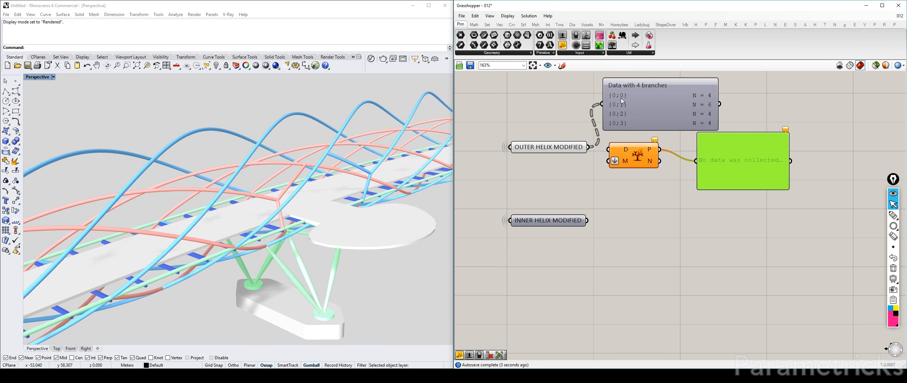
Add an empty panel between the OUTER and INNER HELIX MODIFIED parameters and shrink it to fit there.
scroll(621, 99, "up", 2)
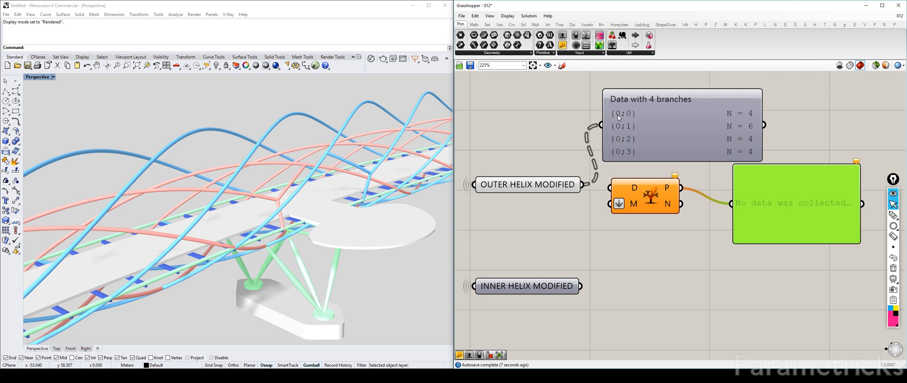
left_click(532, 205)
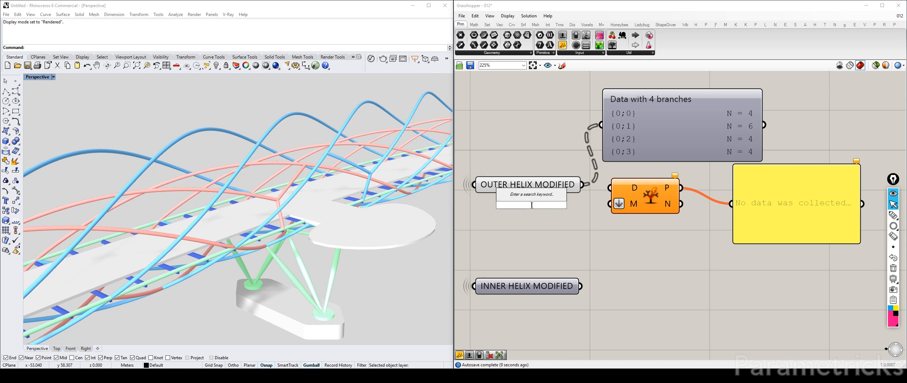
double_click(539, 212)
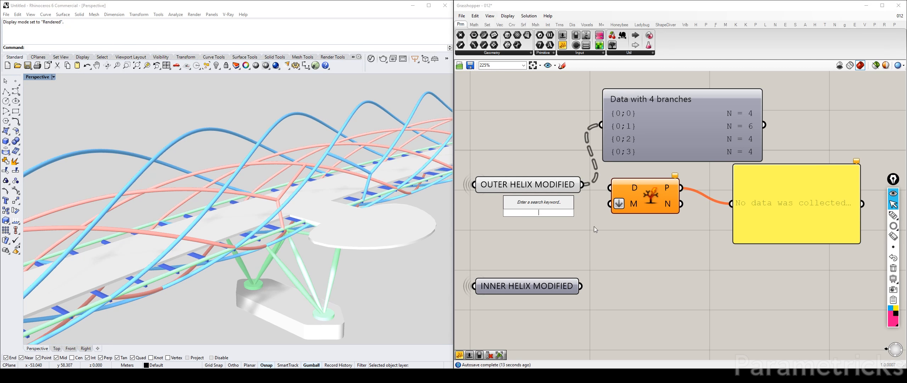
type("panel")
key("Return")
left_click(573, 201)
left_click_drag(573, 201, 579, 217)
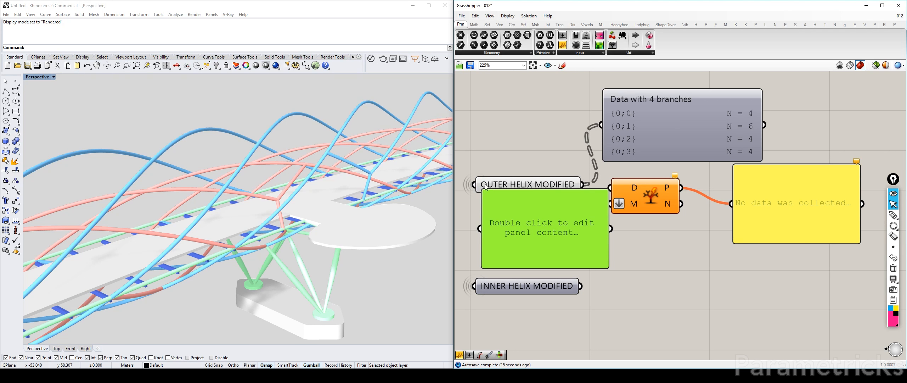
left_click_drag(482, 189, 503, 221)
left_click_drag(541, 241, 523, 226)
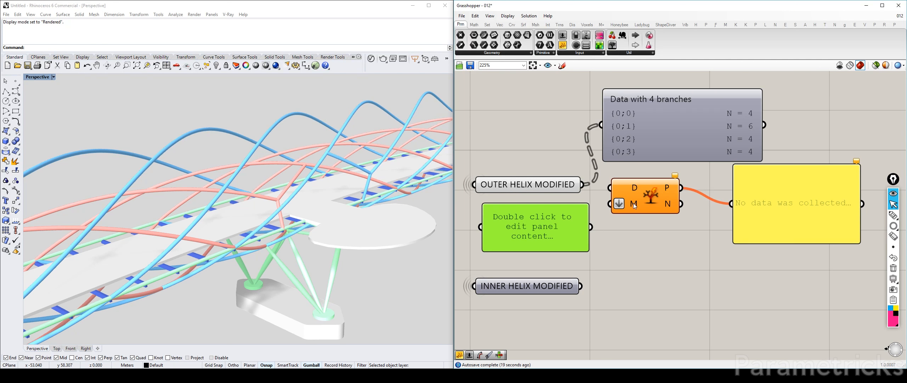
mouse_move(634, 203)
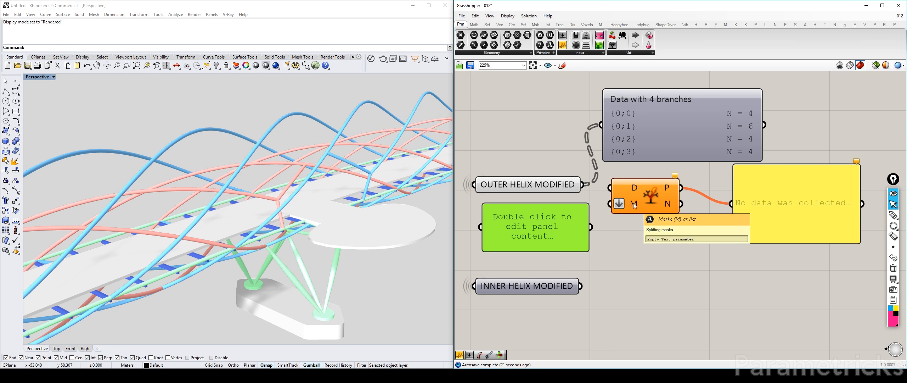
Place the empty panel directly beneath OUTER HELIX MODIFIED and connect that parameter to the Split Tree's data (D) input.
right_click(631, 205)
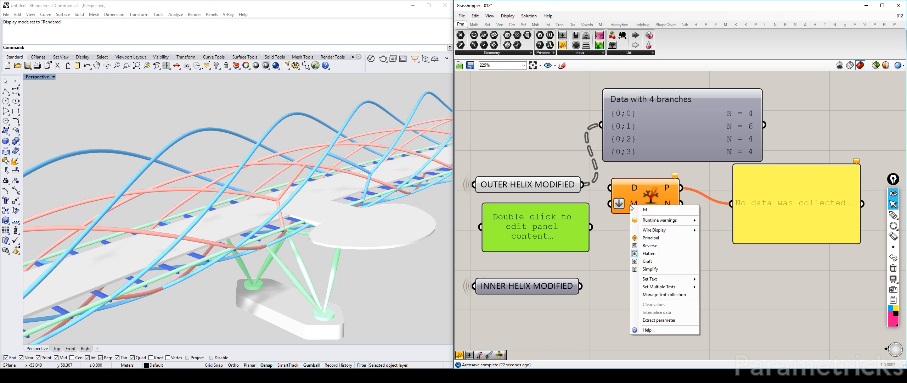
left_click(620, 229)
left_click_drag(576, 248, 572, 233)
left_click_drag(571, 220, 562, 213)
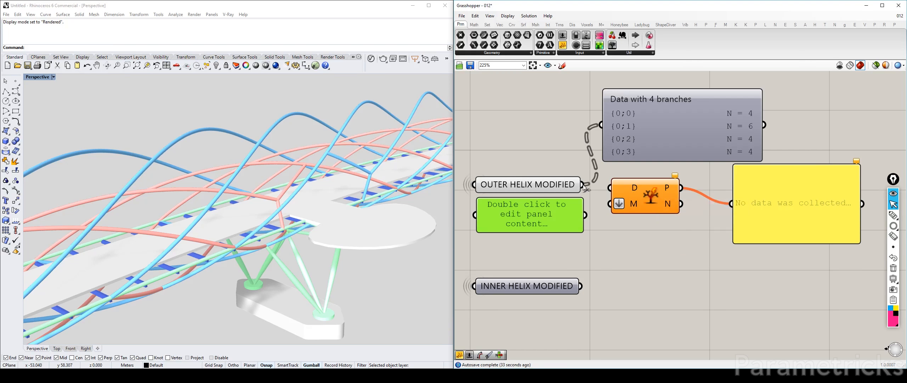
left_click_drag(625, 189, 639, 191)
Enter the mask {0;0} in the panel, connect it to the Split Tree's masks (M) input, and shift the results panel slightly.
double_click(546, 213)
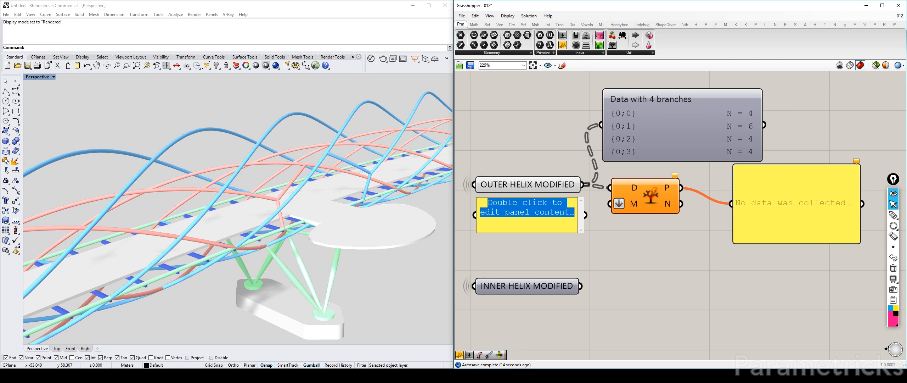
type("(")
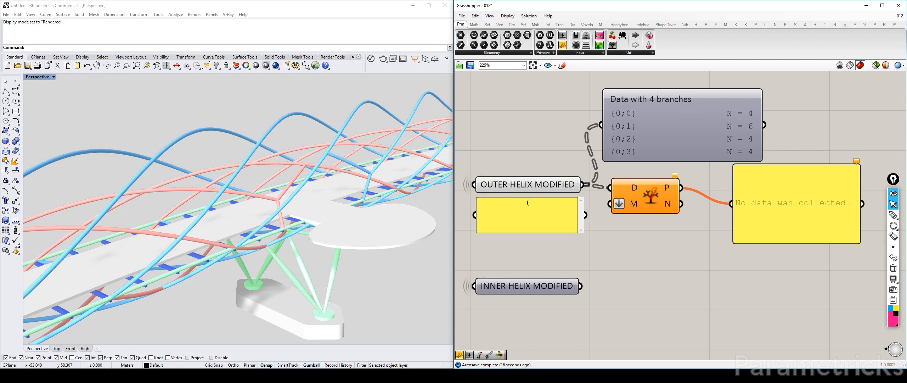
type("0;0}")
key("Home")
key("Delete")
type("[")
key("BackSpace")
type("{")
left_click(585, 253)
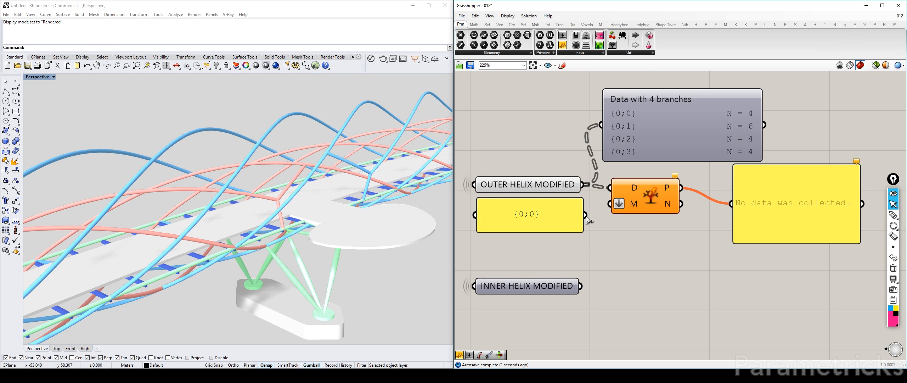
left_click_drag(586, 215, 609, 207)
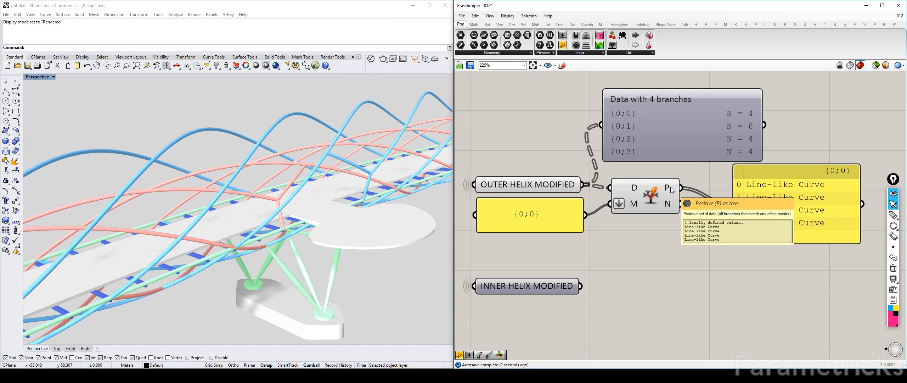
left_click_drag(783, 199, 768, 199)
mouse_move(669, 204)
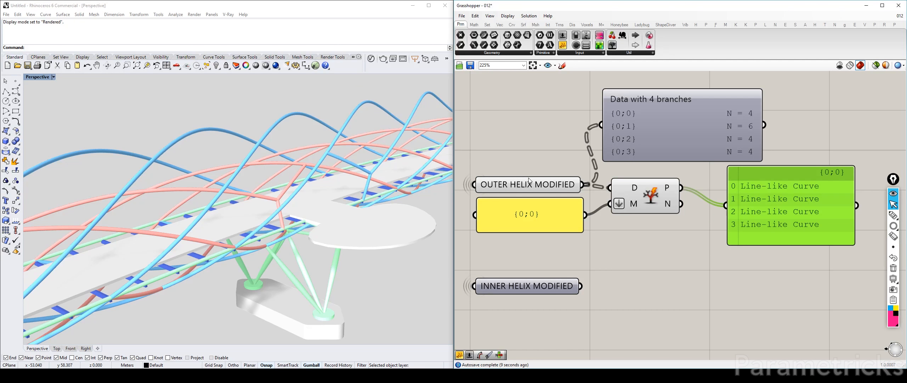
Examine the flattened component that feeds OUTER HELIX MODIFIED in the blue outer helix group.
mouse_move(539, 187)
scroll(627, 129, "down", 5)
scroll(652, 148, "down", 3)
right_click_drag(542, 151, 635, 134)
scroll(538, 125, "up", 4)
left_click(538, 125)
right_click_drag(494, 136, 601, 134)
mouse_move(531, 141)
left_mouse_down()
mouse_move(539, 132)
mouse_move(533, 138)
left_mouse_up()
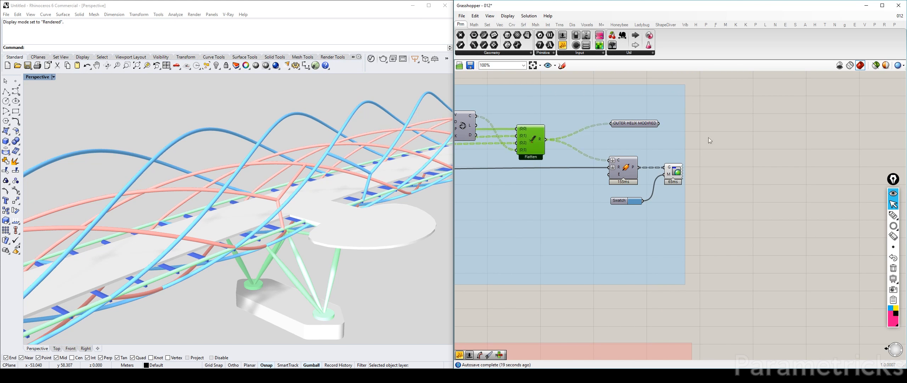
right_click_drag(696, 138, 460, 133)
scroll(682, 121, "up", 3)
right_click_drag(693, 122, 541, 140)
Apply Simplify to the OUTER HELIX MODIFIED parameter.
left_click(525, 151)
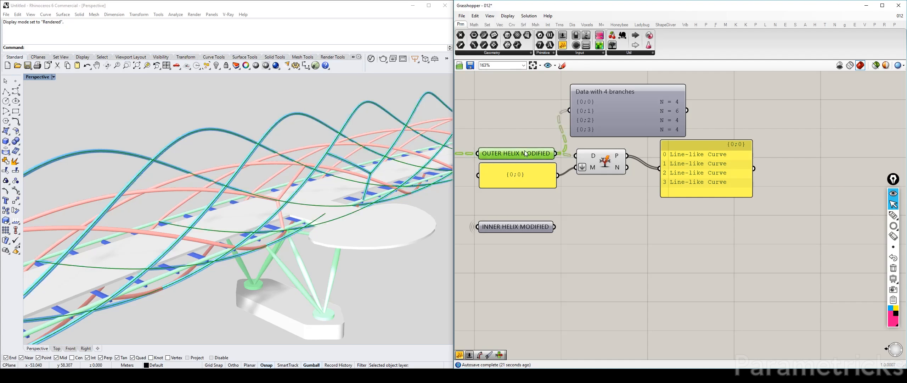
right_click(524, 153)
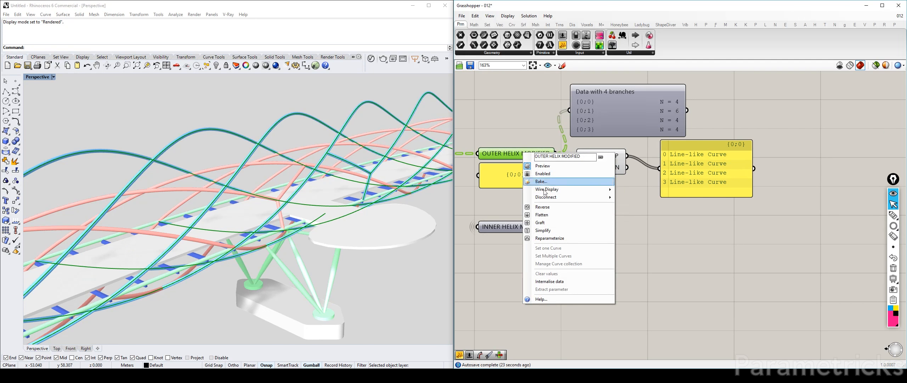
left_click(559, 231)
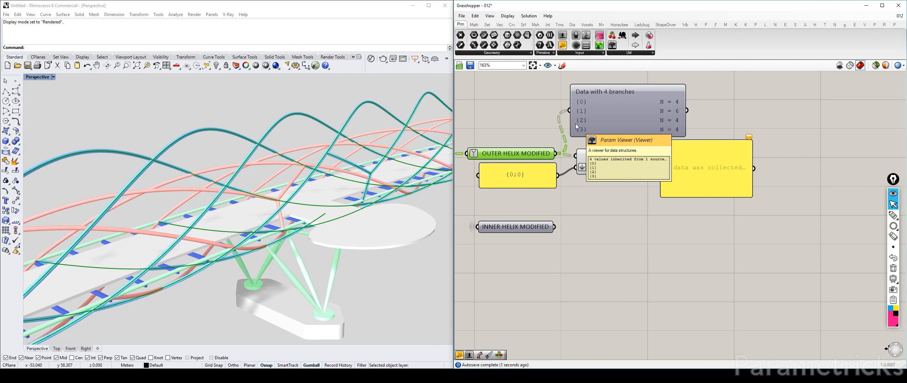
Change the mask panel's text to {0} and shrink the panel to fit it.
scroll(645, 153, "up", 2)
scroll(680, 187, "up", 2)
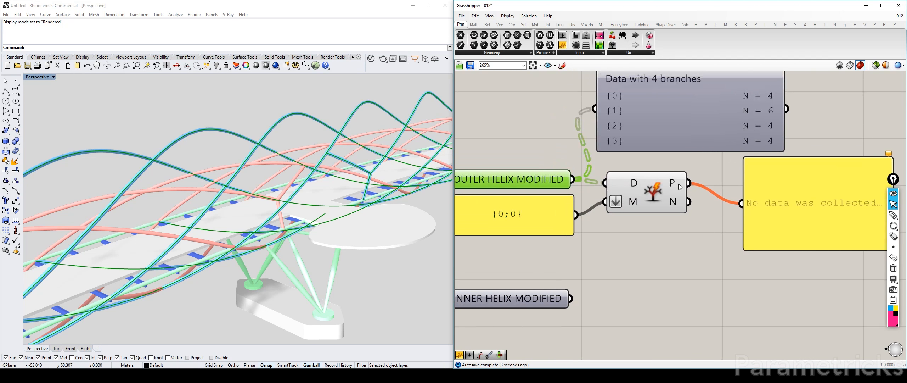
right_click_drag(569, 185, 581, 225)
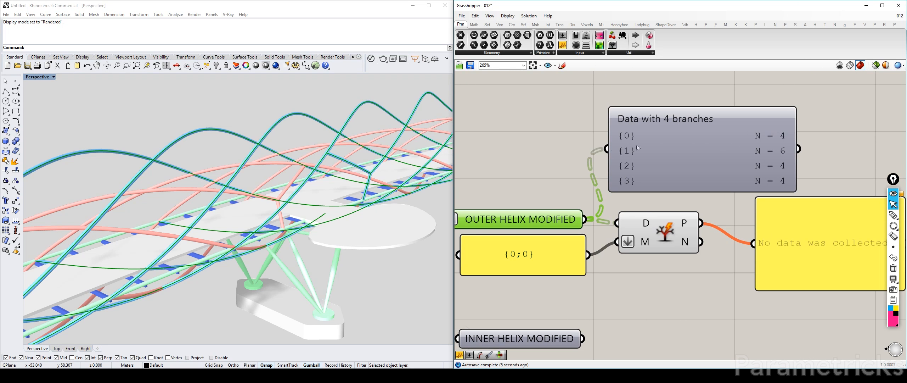
left_click(515, 257)
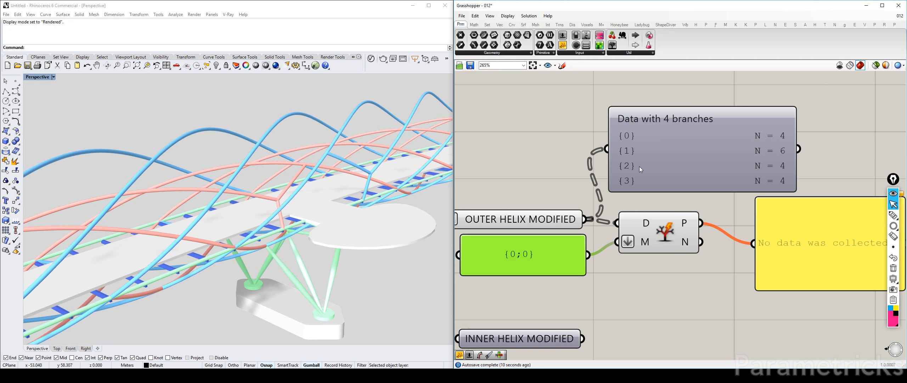
double_click(530, 258)
left_click(539, 251)
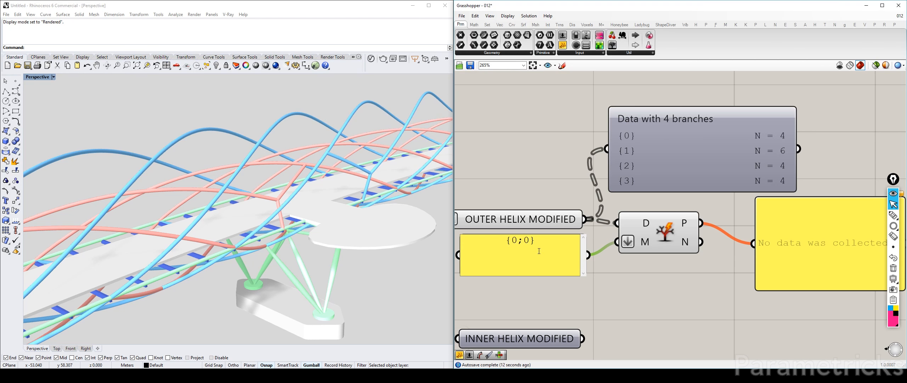
key("BackSpace")
key("BackSpace")
left_click(625, 277)
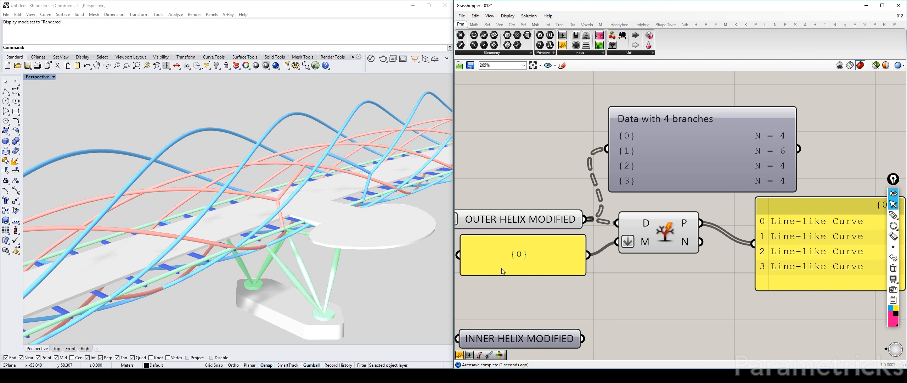
left_click_drag(463, 270, 547, 260)
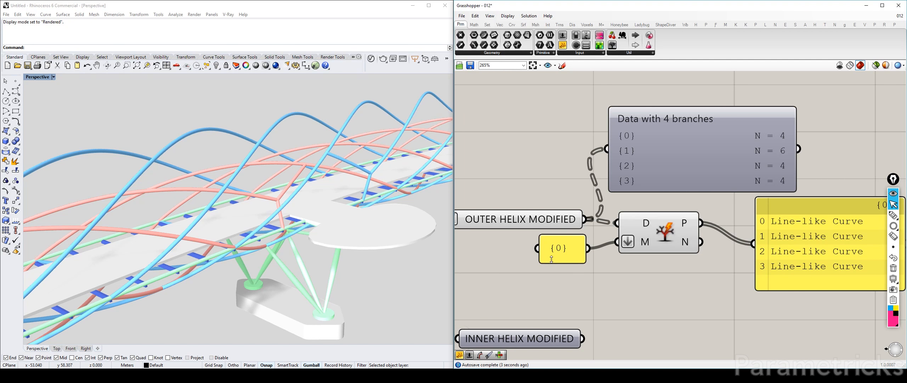
Duplicate the Split Tree beside INNER HELIX MODIFIED and move the {0} mask panel between the two helix parameters.
scroll(554, 282, "down", 3)
left_click_drag(552, 247, 543, 237)
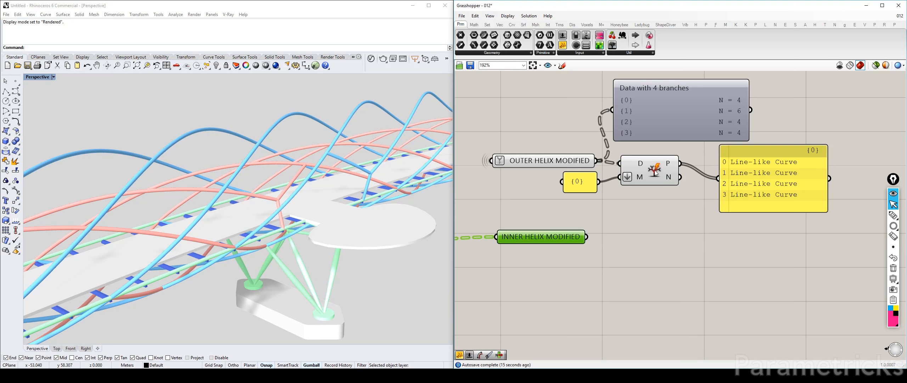
left_click_drag(656, 170, 657, 170)
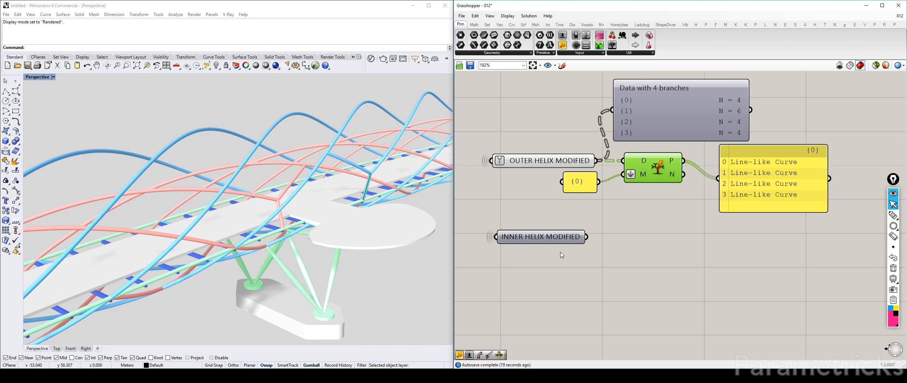
left_click_drag(585, 200, 572, 151)
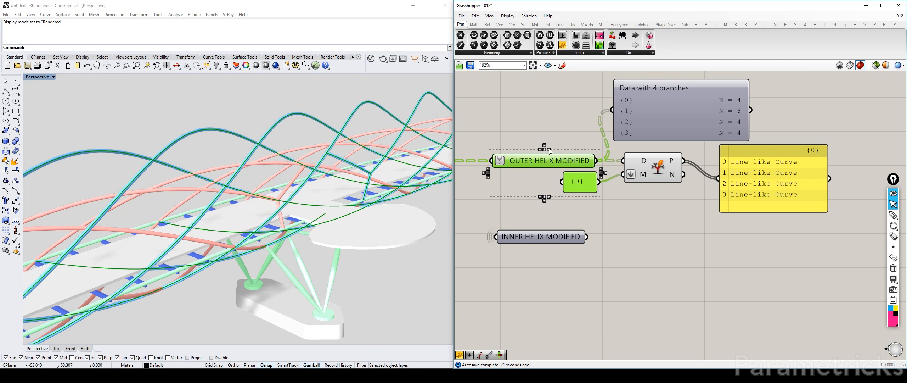
left_click(573, 139)
left_click(657, 171)
left_click_drag(656, 170, 658, 171)
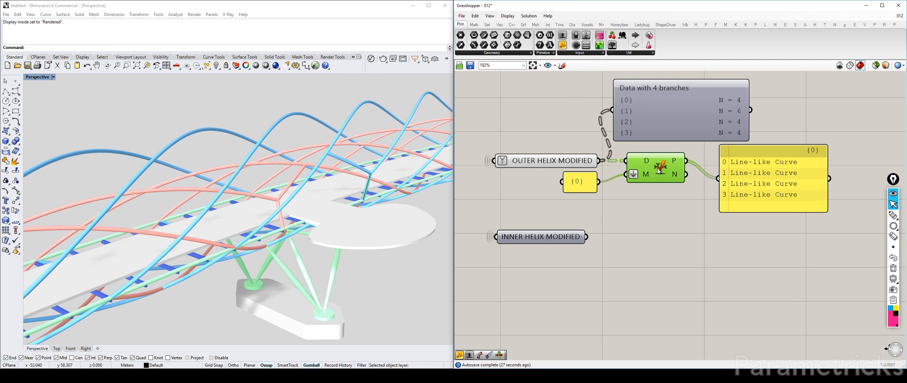
left_click_drag(655, 233, 655, 241, "alt")
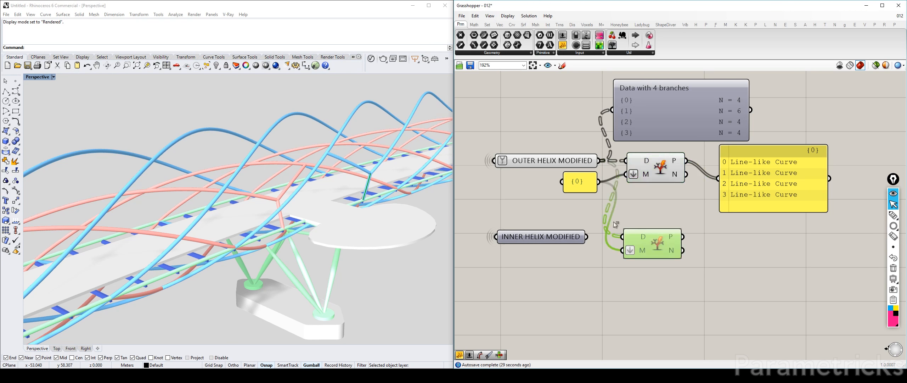
left_click_drag(580, 181, 564, 200)
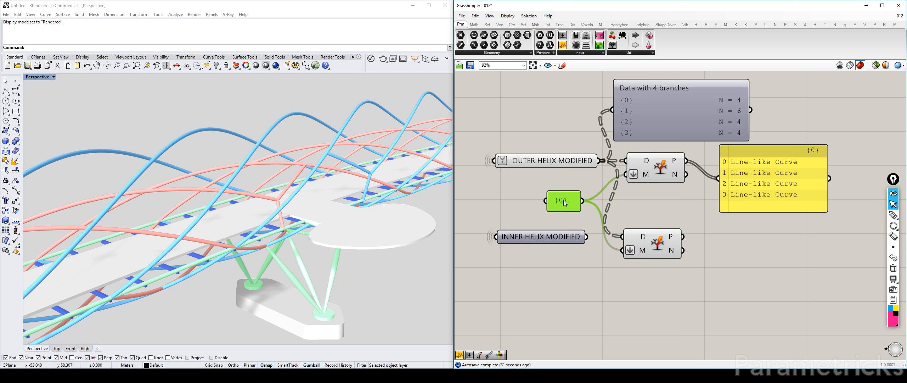
Apply Simplify to INNER HELIX MODIFIED and connect it to the duplicated Split Tree's data (D) input.
right_click(543, 237)
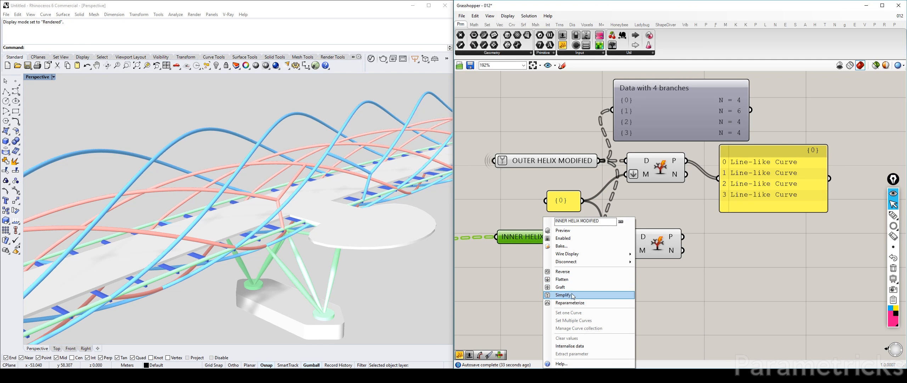
left_click(571, 295)
left_click_drag(601, 238, 622, 236)
Connect the inner helix Split Tree's positive (P) output to the results panel to check its curves.
double_click(733, 259)
left_click_drag(683, 237, 718, 179)
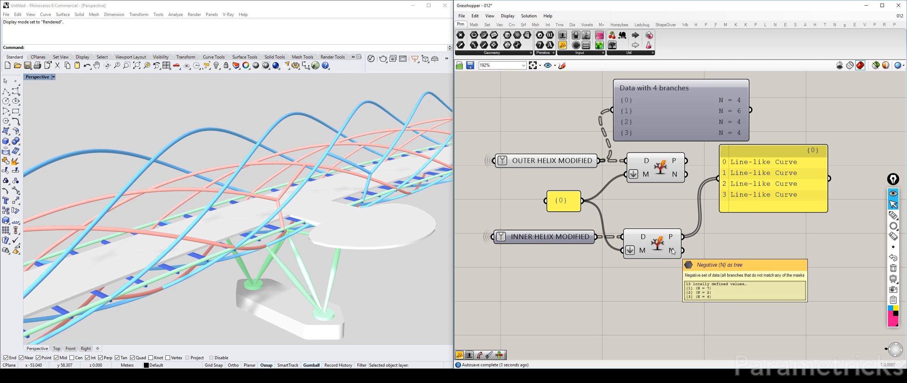
left_click(652, 251)
left_click(642, 281)
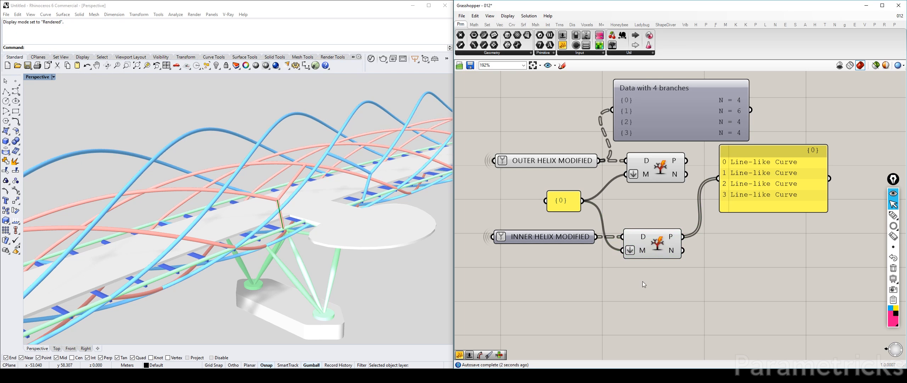
Turn off the preview of OUTER HELIX MODIFIED and delete the Param Viewer and the results panel.
left_click(555, 161)
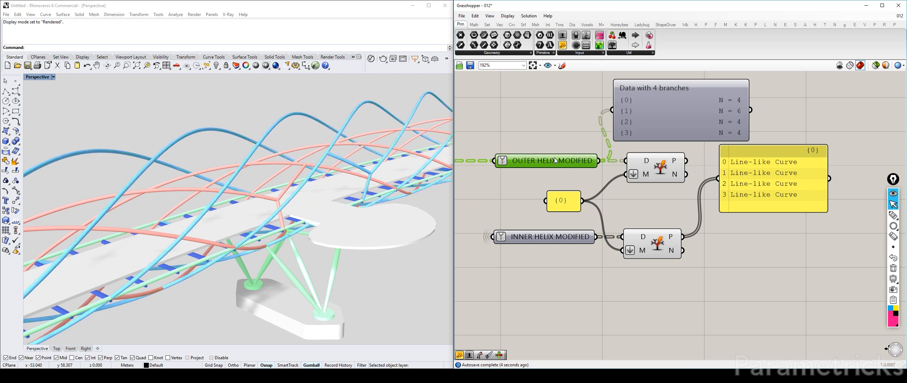
left_click(694, 99)
key("Delete")
left_click(762, 166)
key("Delete")
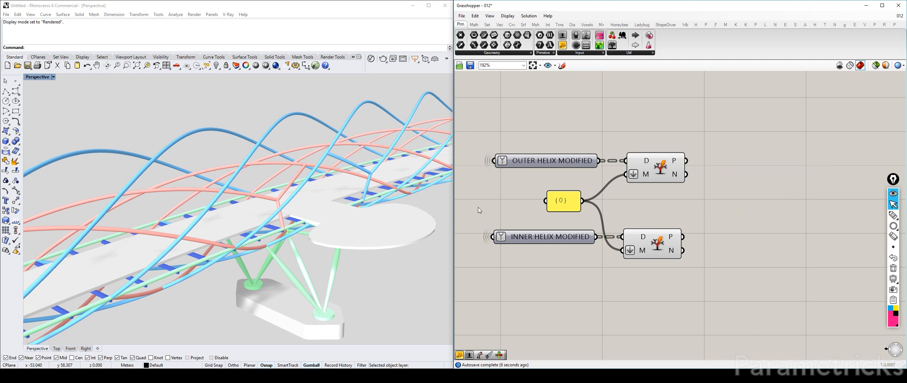
Examine the outer helix Split Tree's output curves in the bridge model.
left_click(665, 172)
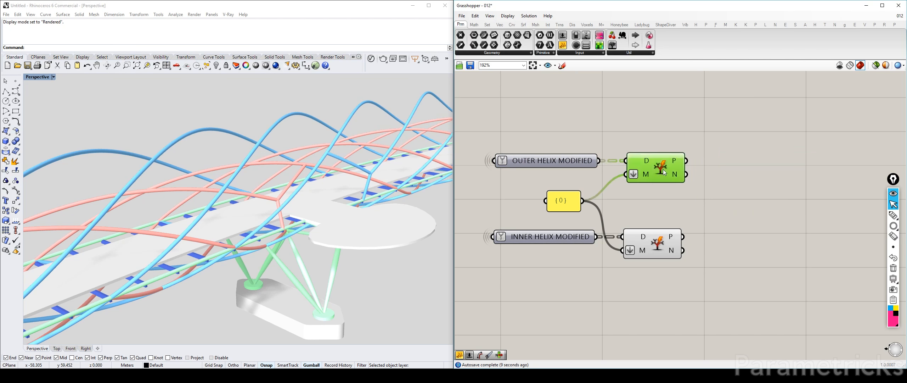
right_click_drag(711, 173, 655, 176)
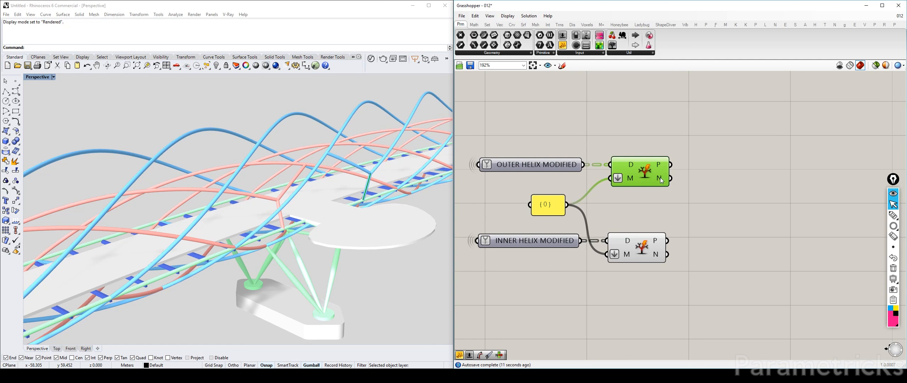
mouse_move(661, 178)
scroll(330, 213, "down", 8)
left_click(709, 157)
right_click_drag(689, 153, 677, 154)
scroll(326, 208, "up", 8)
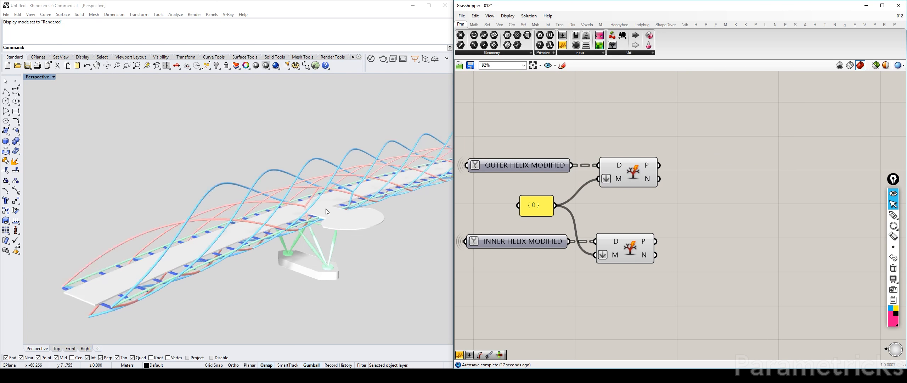
right_click_drag(620, 246, 660, 231)
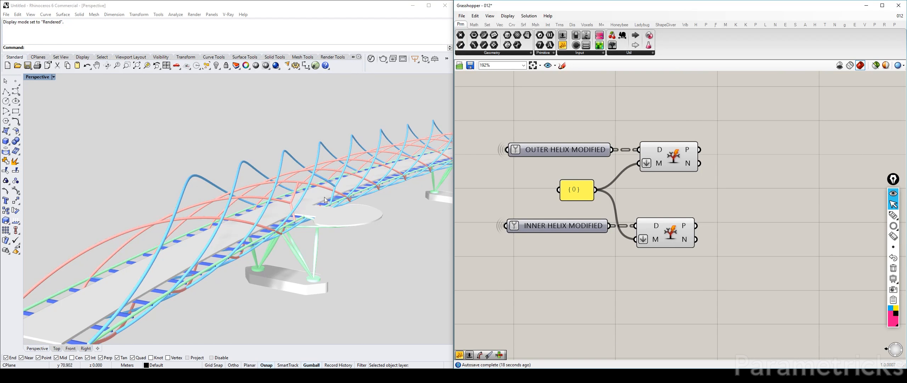
Hide the red inner helix pipes by switching off their Custom Preview component in the red group.
scroll(666, 165, "down", 5)
scroll(665, 164, "down", 3)
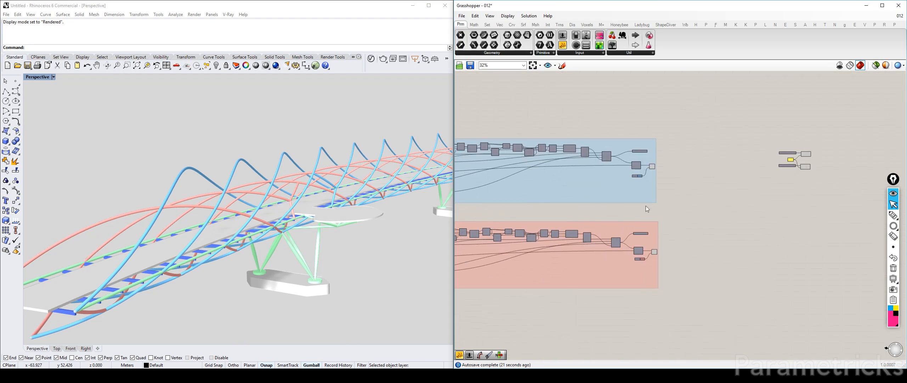
scroll(653, 252, "up", 4)
left_click(655, 252)
middle_click(654, 252)
left_click(685, 252)
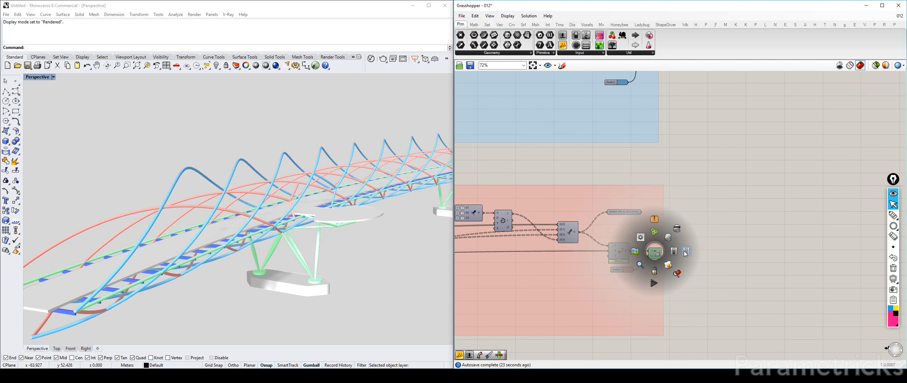
right_click_drag(846, 143, 616, 194)
right_click_drag(802, 95, 702, 190)
scroll(702, 184, "up", 3)
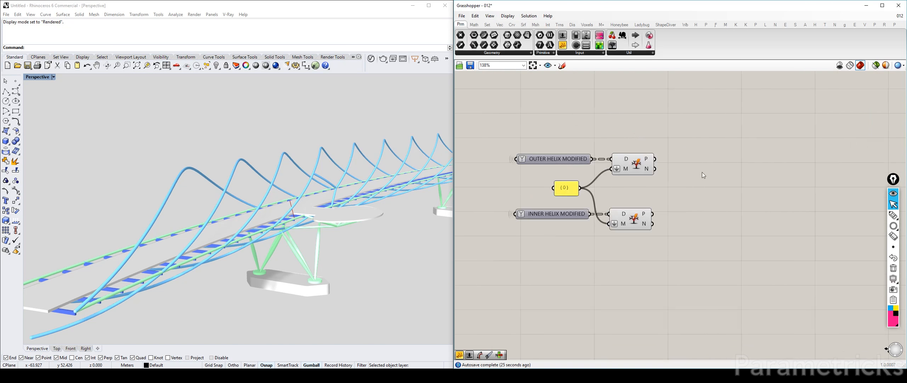
Turn off the preview of the inner helix Split Tree component.
left_click(635, 222)
key("ctrl+q")
right_click_drag(263, 202, 220, 213)
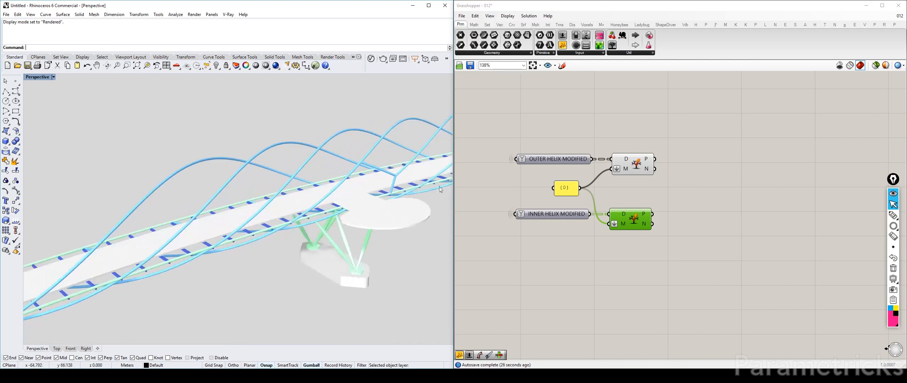
Examine the outer helix curves along the bridge deck from several viewing angles.
left_click(631, 164)
double_click(725, 149)
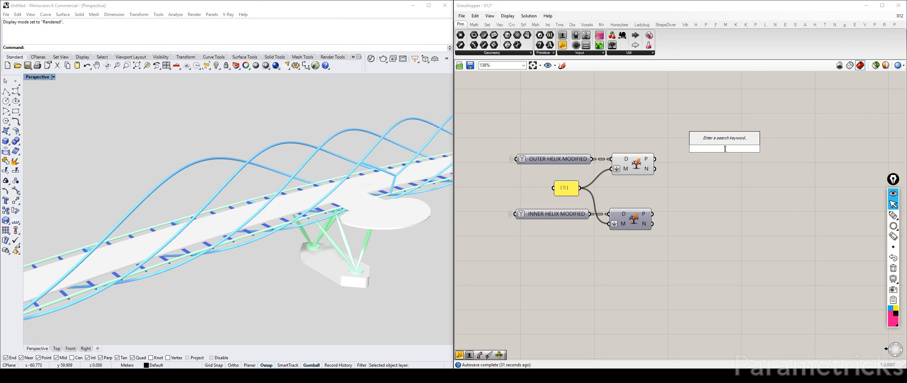
right_click_drag(199, 173, 264, 160)
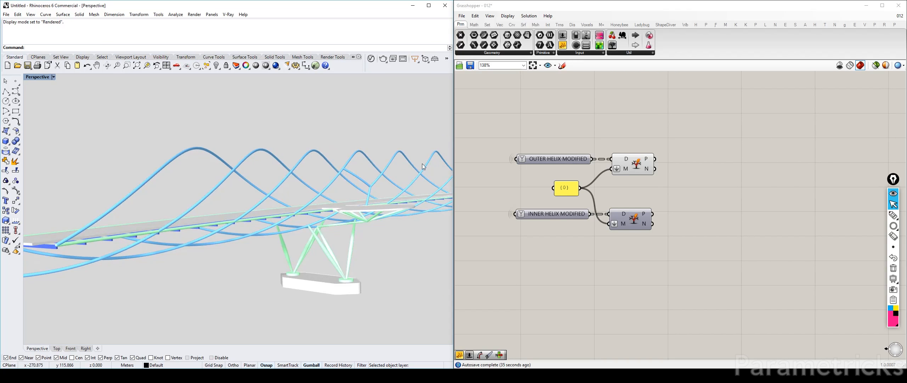
right_click_drag(202, 186, 291, 192)
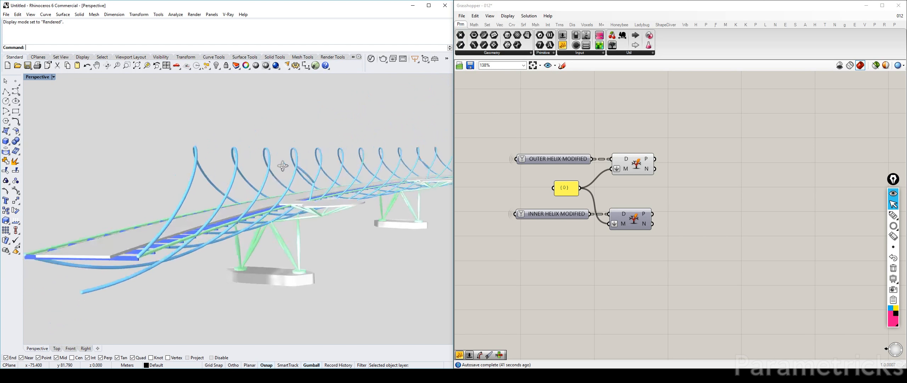
right_click_drag(283, 166, 397, 195)
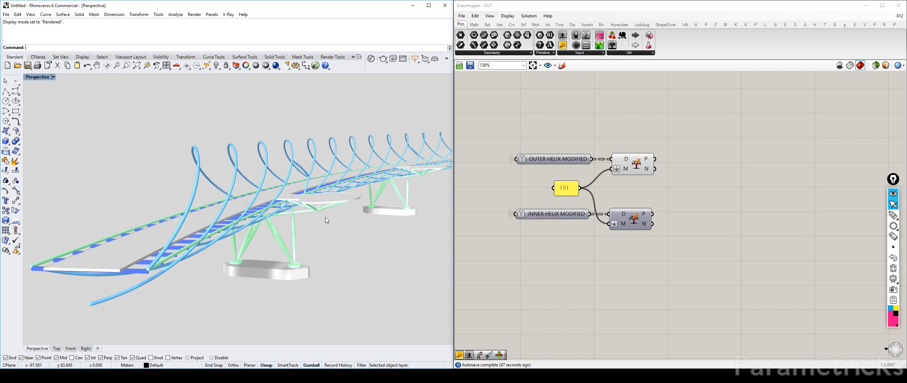
right_click_drag(323, 214, 243, 190)
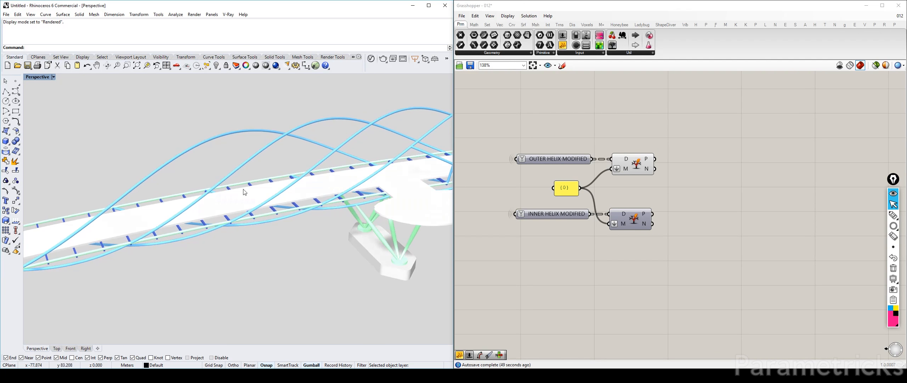
right_click_drag(337, 163, 310, 146)
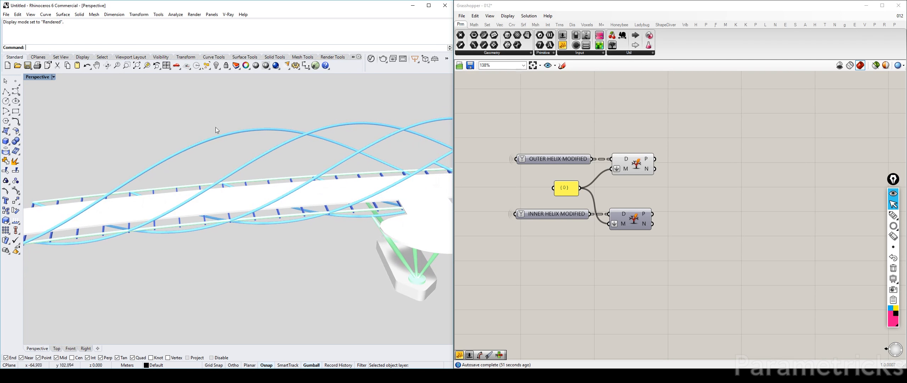
right_click_drag(223, 138, 269, 152)
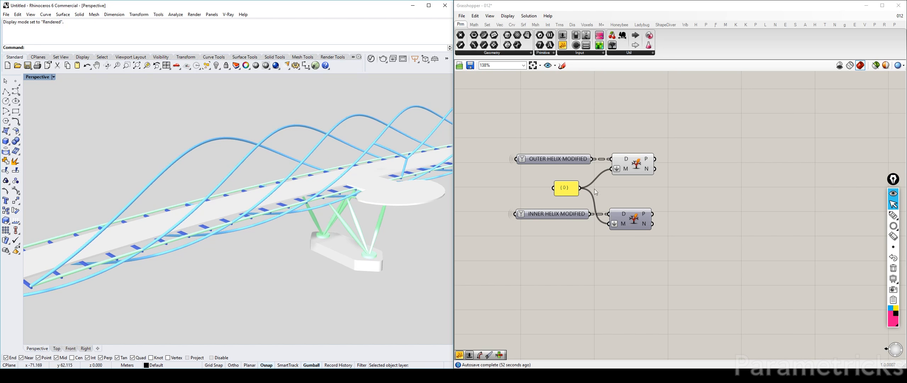
Turn on the preview of the Perp Frames component in the OUTER HELIX group.
scroll(679, 176, "down", 5)
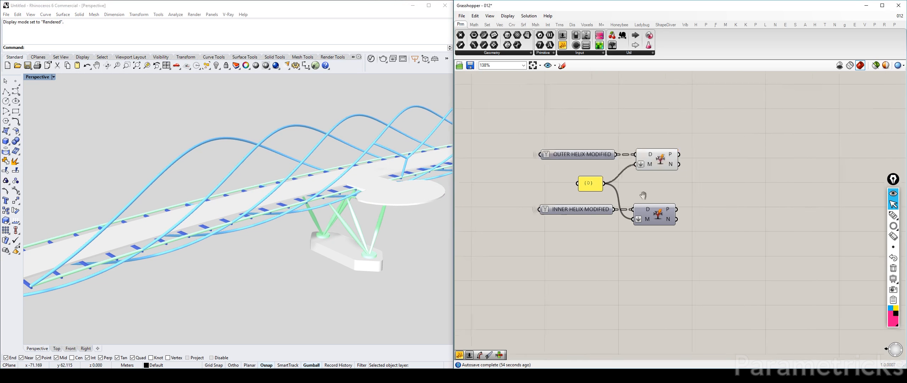
right_click_drag(605, 151, 664, 124)
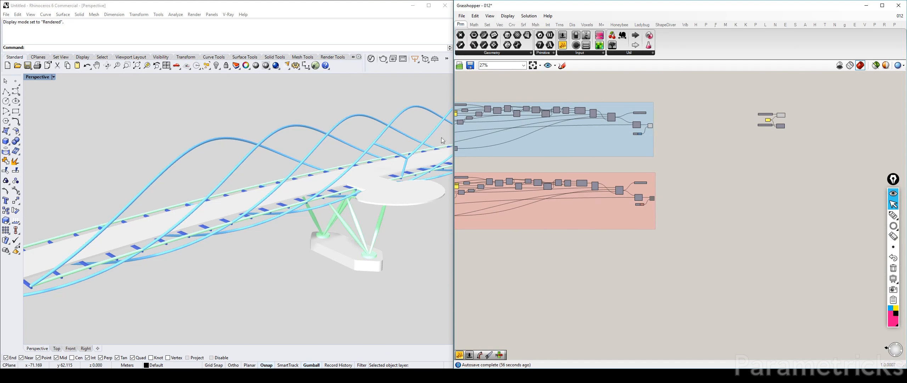
scroll(660, 115, "down", 2)
right_click_drag(482, 158, 710, 134)
right_click_drag(458, 129, 711, 142)
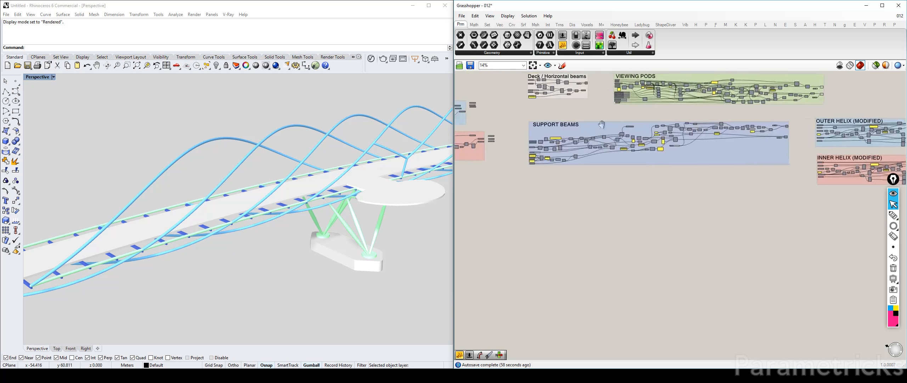
right_click_drag(513, 106, 610, 114)
right_click_drag(456, 114, 662, 103)
right_click_drag(590, 96, 597, 139)
scroll(656, 159, "up", 2)
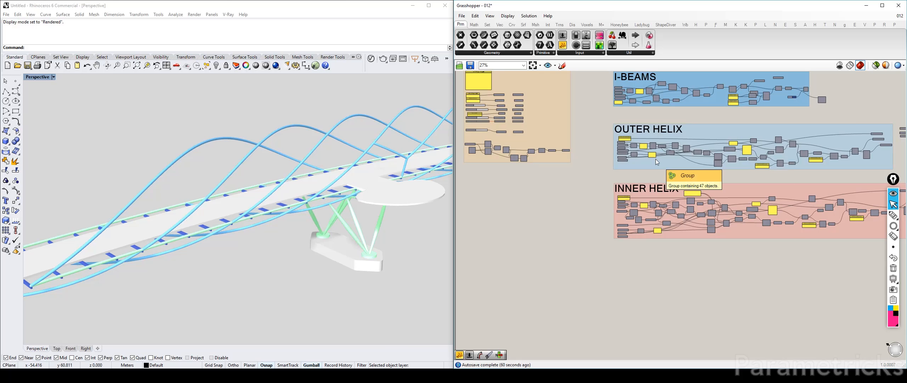
scroll(668, 139, "up", 4)
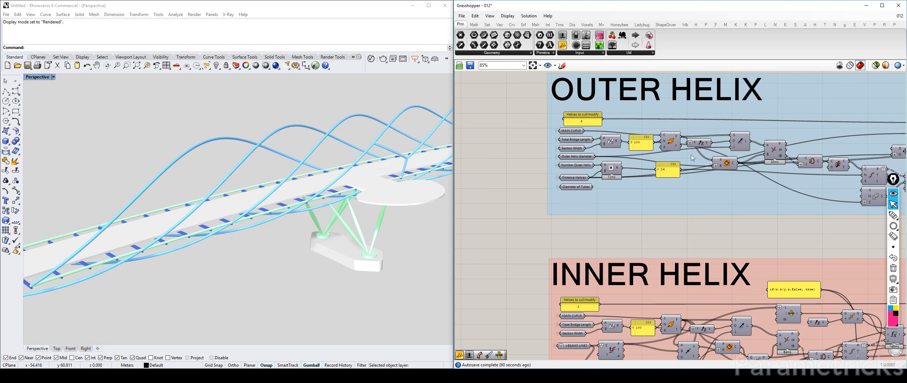
left_click(669, 145)
right_click_drag(263, 227, 267, 185)
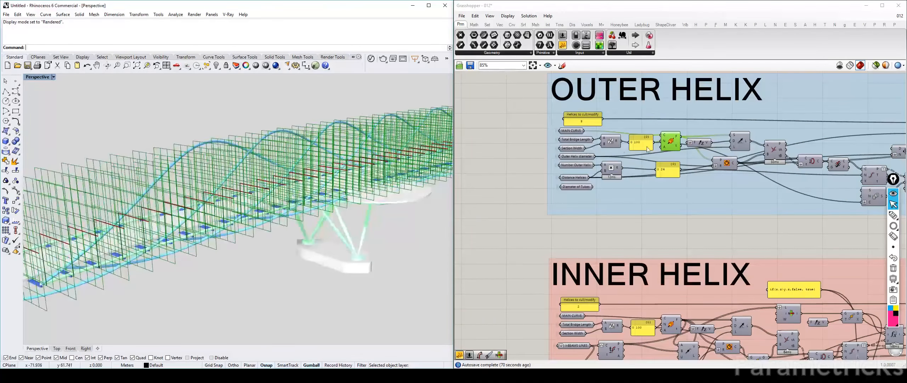
Copy Perp Frames, MAIN CURVE, Total Bridge Length, Section Width and their division component from the OUTER HELIX group to the area below the Split Trees.
scroll(647, 149, "up", 3)
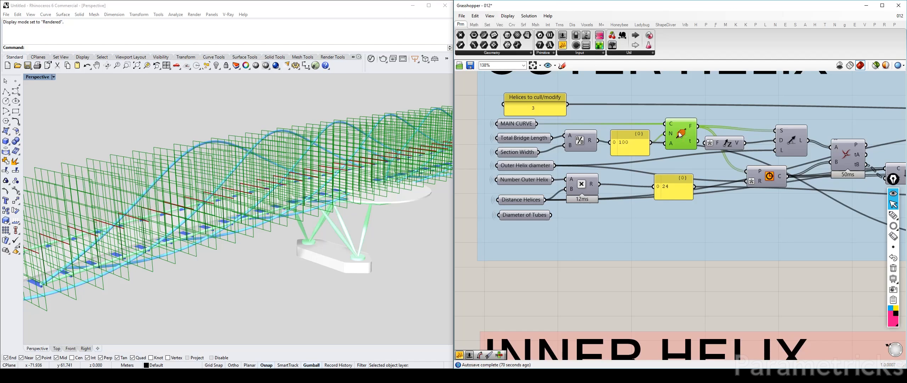
left_click_drag(686, 136, 685, 124)
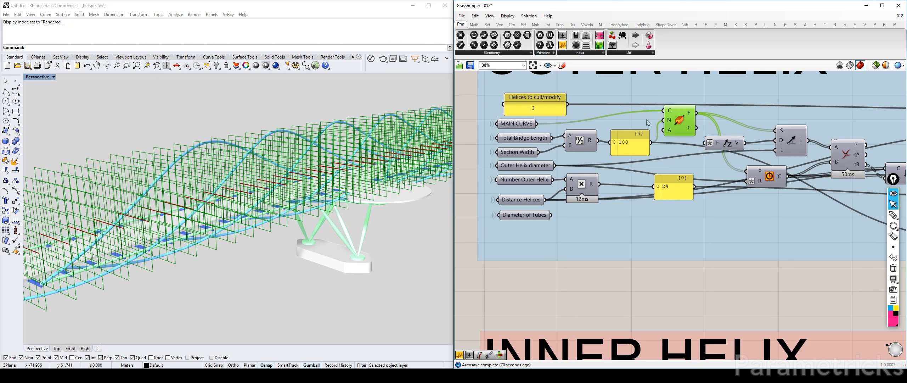
left_click(521, 125, "shift")
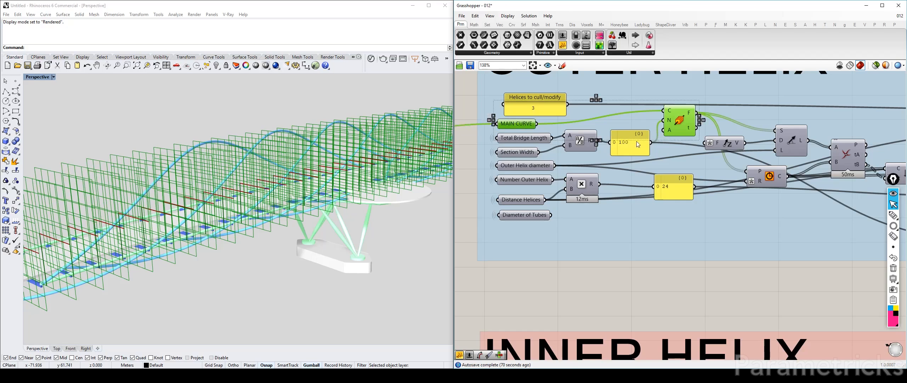
left_click(529, 141, "shift")
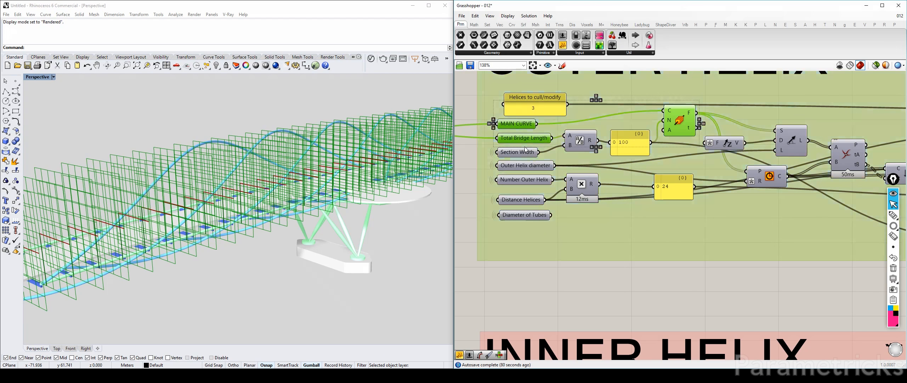
left_click(524, 153, "shift")
left_click(590, 140, "shift")
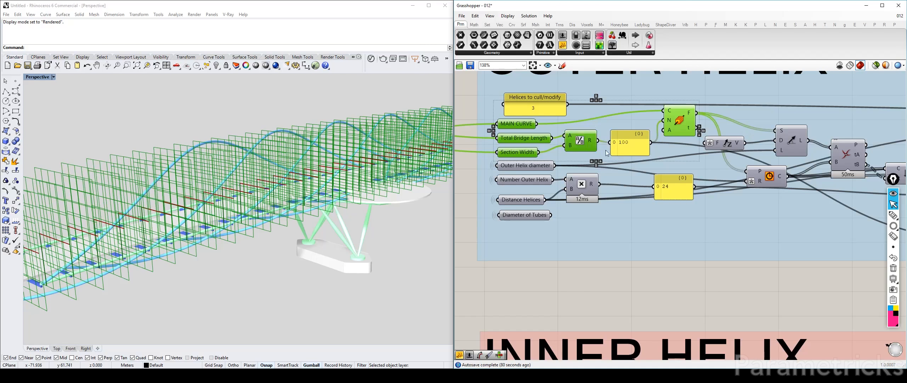
scroll(673, 127, "down", 3)
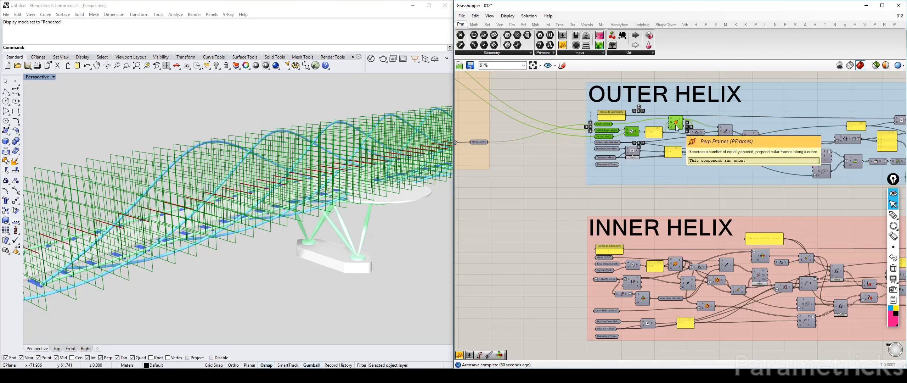
scroll(676, 127, "down", 5)
right_click_drag(879, 122, 669, 117)
right_click_drag(882, 109, 710, 105)
right_click_drag(900, 122, 662, 131)
scroll(643, 135, "up", 7)
left_click(601, 177)
key("ctrl+v")
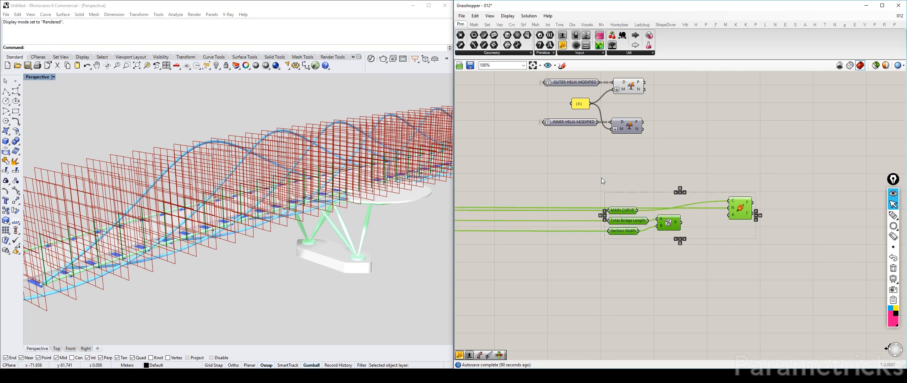
Move the pasted components closer to the Split Trees and connect the division result to the pasted Perp Frames' N input.
left_click(761, 243)
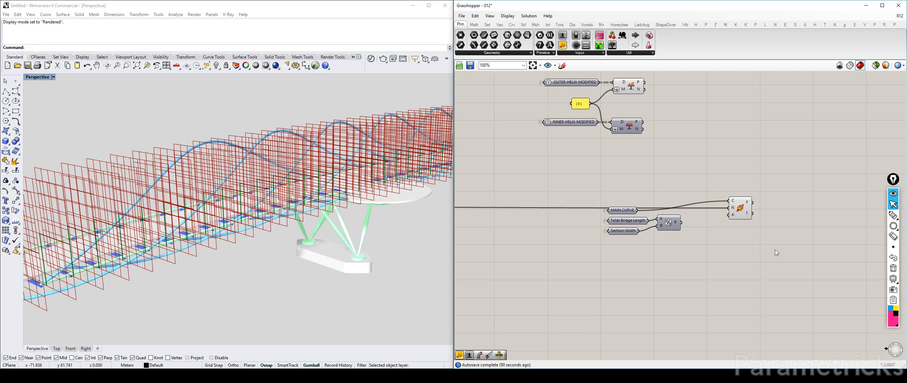
left_click_drag(776, 250, 542, 161)
left_click_drag(741, 214, 697, 159)
left_click(633, 177)
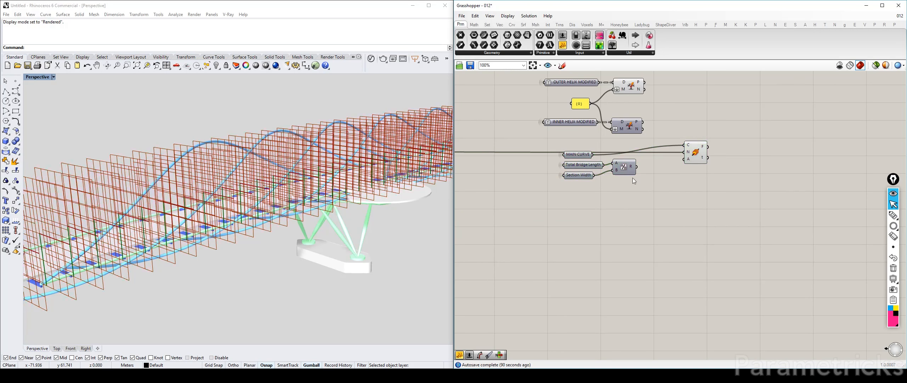
left_click_drag(637, 167, 664, 163)
Arrange the pasted frame components above the Split Trees and turn off the preview of the copied Perp Frames.
left_click_drag(679, 193, 545, 145)
right_click_drag(623, 162, 624, 226)
left_click_drag(624, 226, 605, 114)
left_click(698, 106)
left_click(652, 113)
left_click(687, 125)
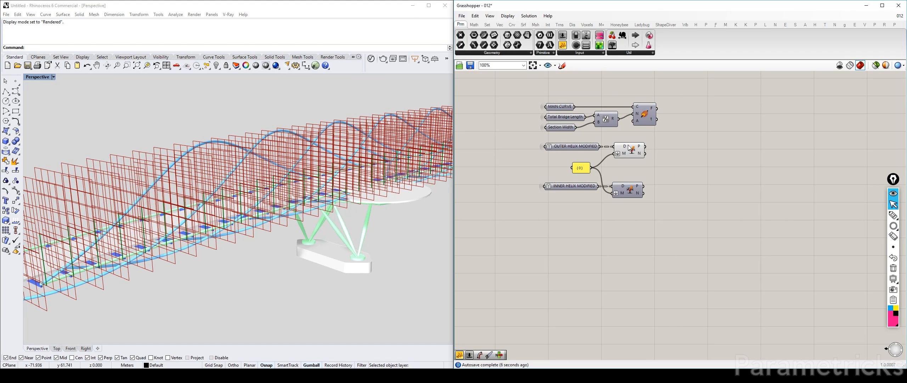
Turn off the preview of the original Perp Frames component in the OUTER HELIX group.
scroll(590, 149, "down", 8)
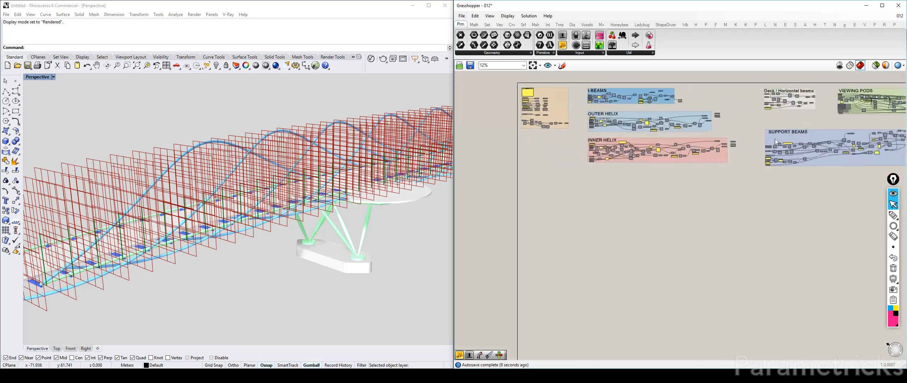
scroll(602, 119, "up", 4)
left_click(586, 124)
key("ctrl+q")
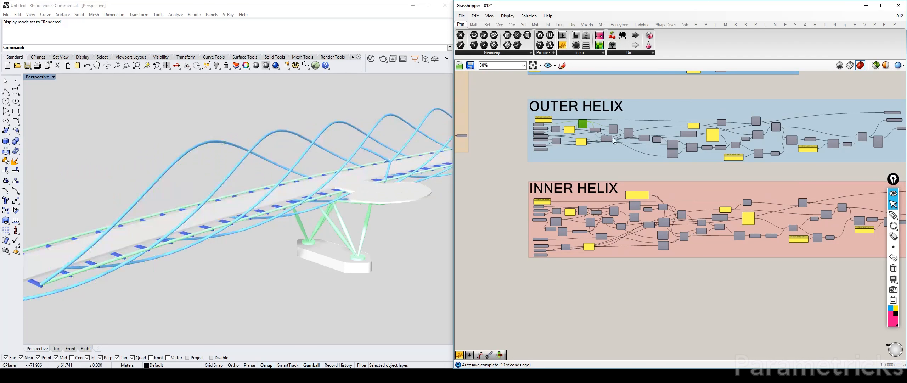
Add a Curve | Plane intersection component beside the copied Perp Frames.
scroll(620, 140, "down", 5)
scroll(624, 142, "up", 7)
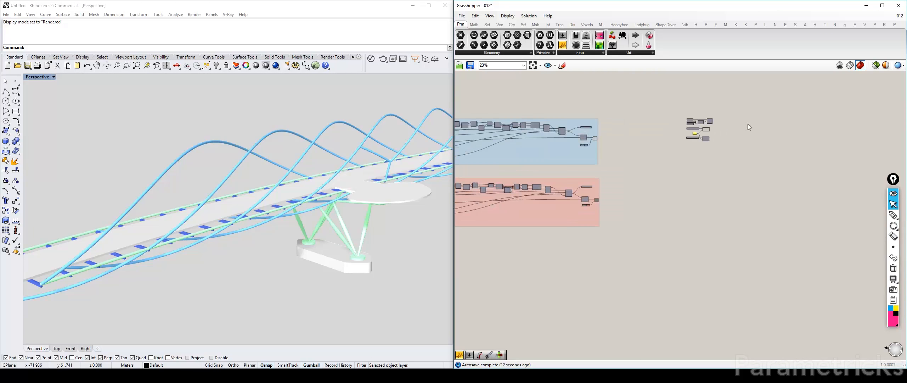
right_click_drag(748, 123, 659, 159)
scroll(677, 165, "up", 3)
double_click(677, 165)
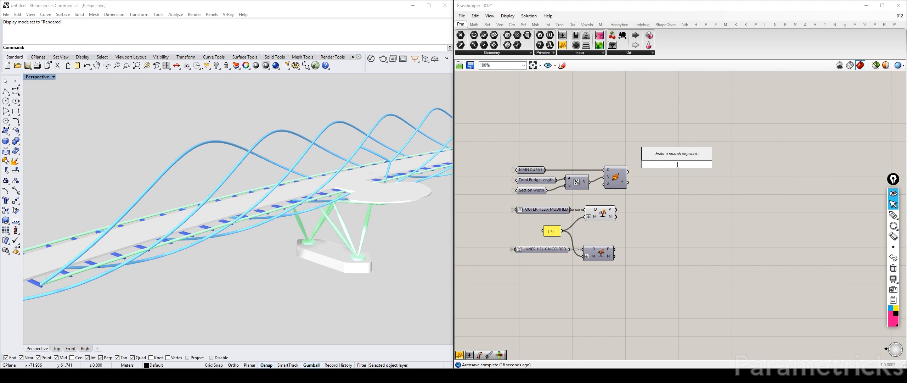
type("curve plane")
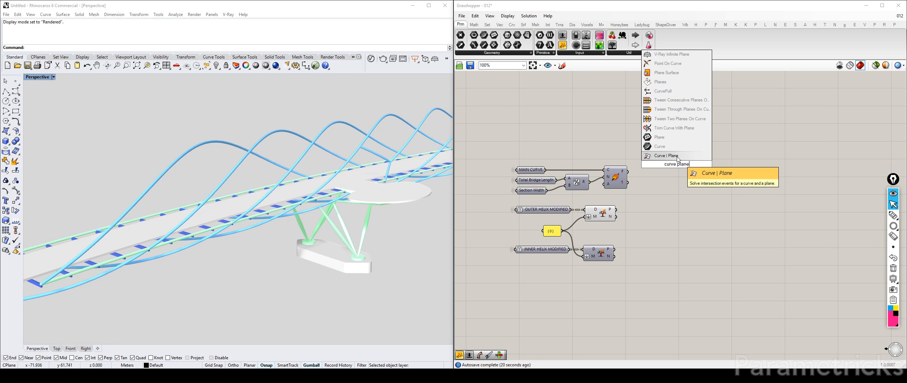
left_click(667, 156)
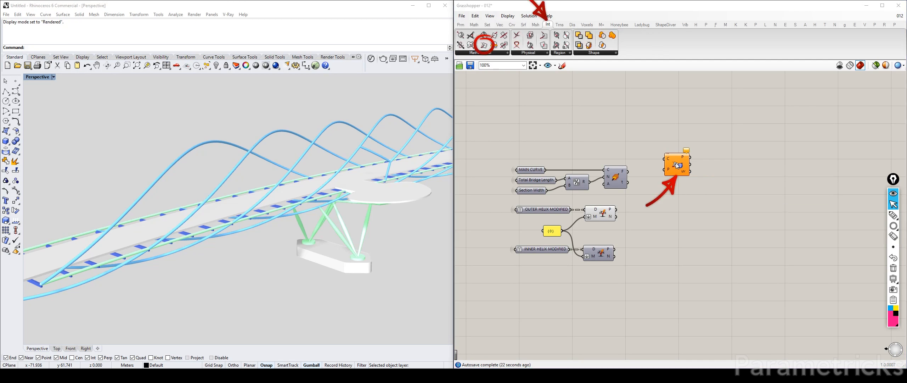
left_click(501, 53)
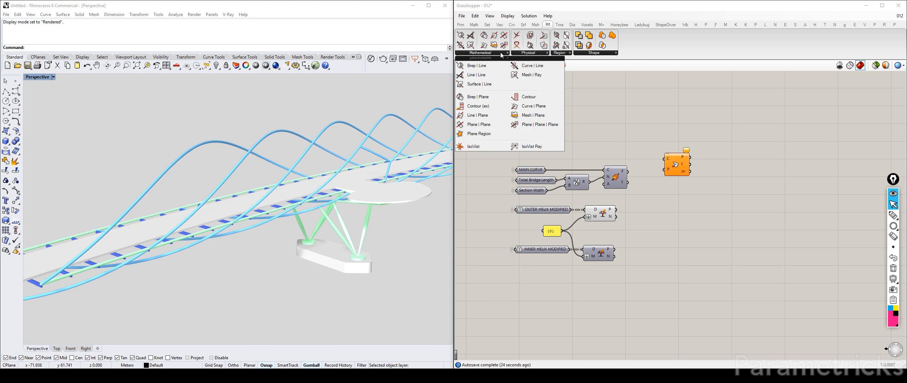
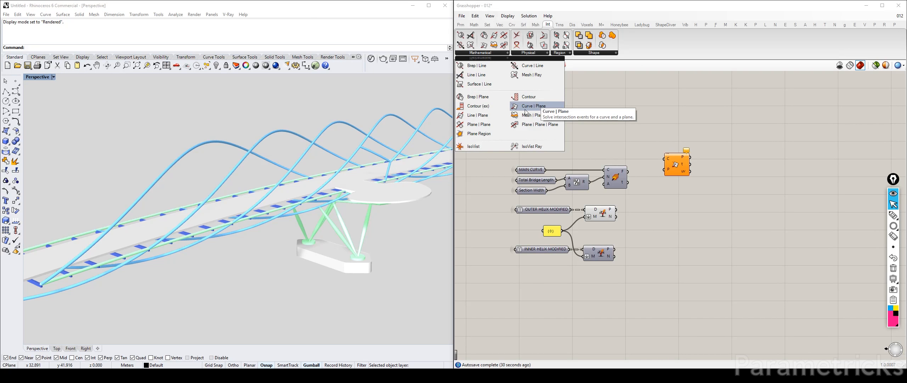
scroll(667, 163, "up", 3)
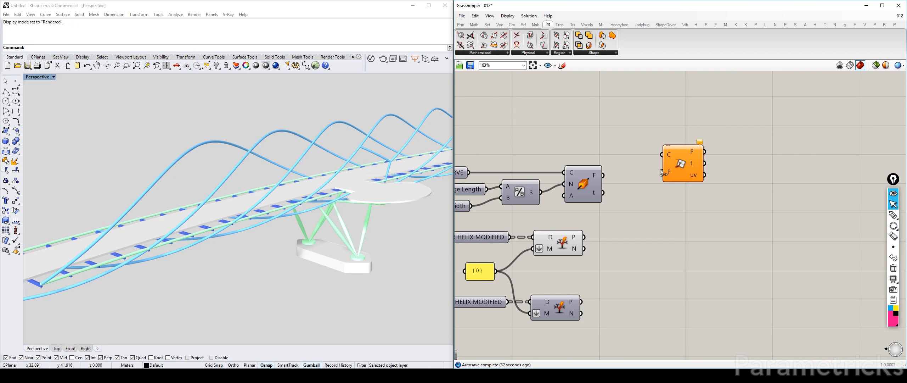
Lower the Curve | Plane component slightly and connect the Perp Frames' F output to its plane input (P).
left_click_drag(661, 172, 657, 202)
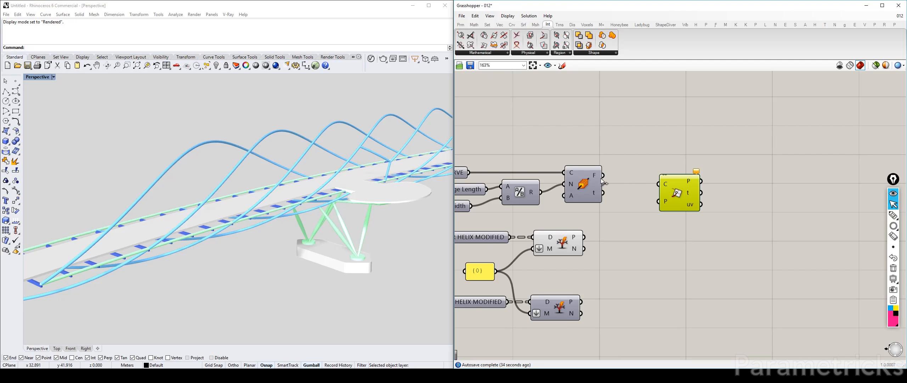
mouse_move(596, 179)
left_click(583, 191)
left_click_drag(603, 175, 660, 202)
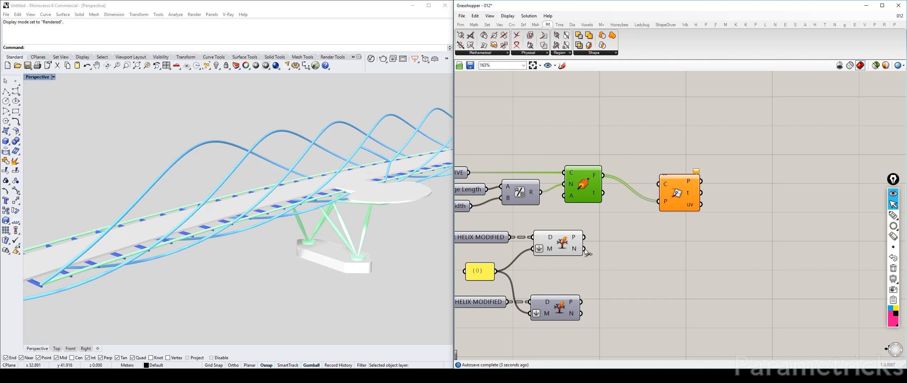
Connect the upper Split Tree's N output to the C input of Curve | Plane, hide the Split Tree's preview, and reposition Curve | Plane.
left_click_drag(584, 248, 658, 184)
left_click(560, 243)
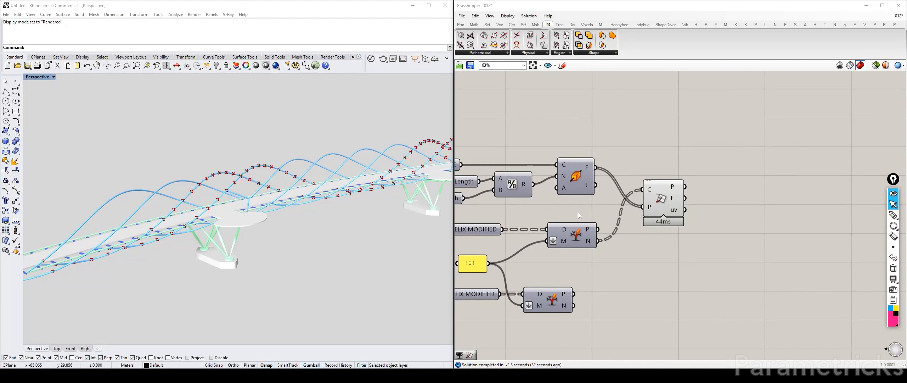
left_click_drag(660, 198, 668, 191)
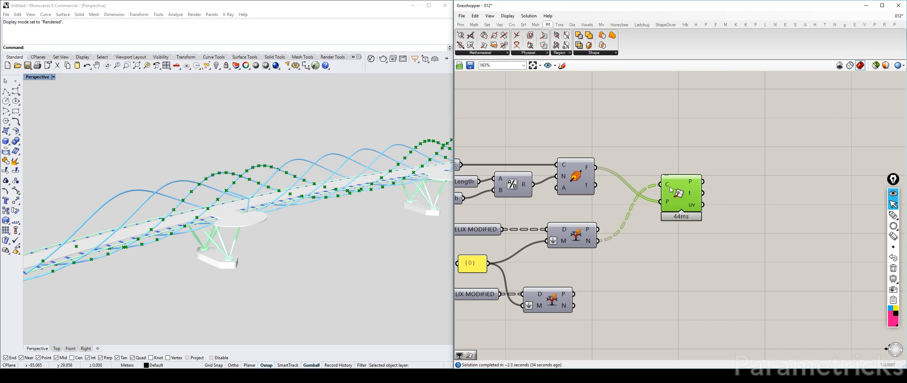
mouse_move(694, 198)
right_mouse_down()
mouse_move(677, 181)
mouse_move(689, 207)
right_mouse_up()
left_click_drag(689, 206, 676, 192)
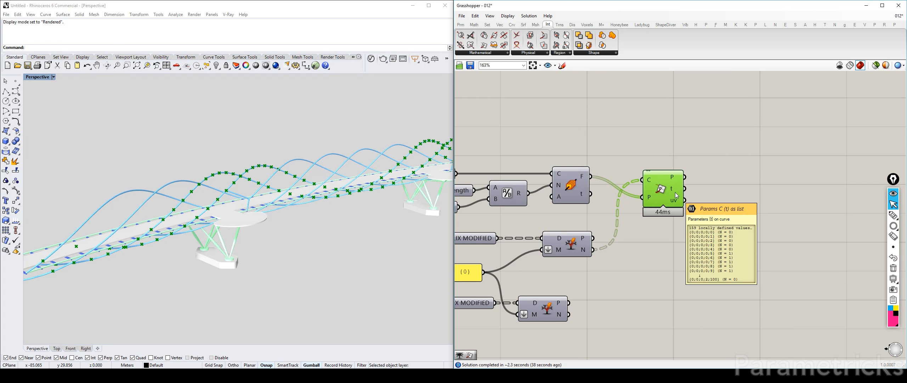
mouse_move(583, 249)
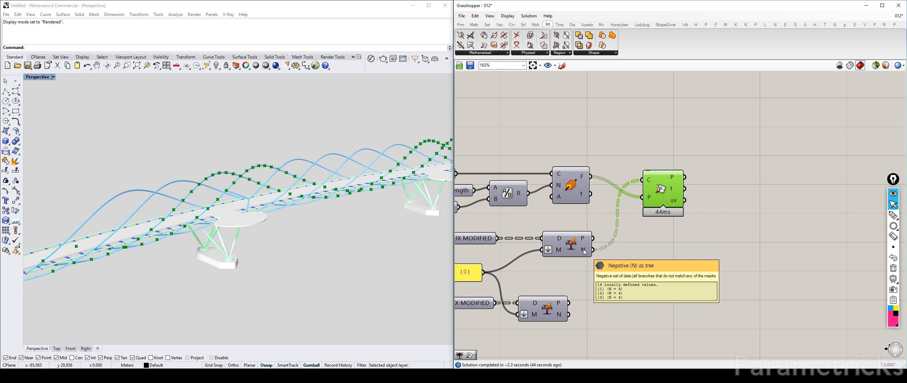
left_click_drag(673, 189, 675, 172)
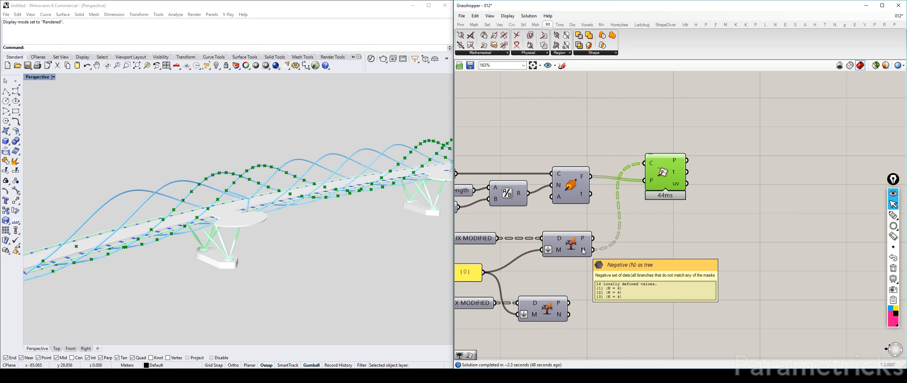
Examine the perpendicular frames and intersection points along the bridge and the data structure of the upper Split Tree's N output.
left_click(582, 173)
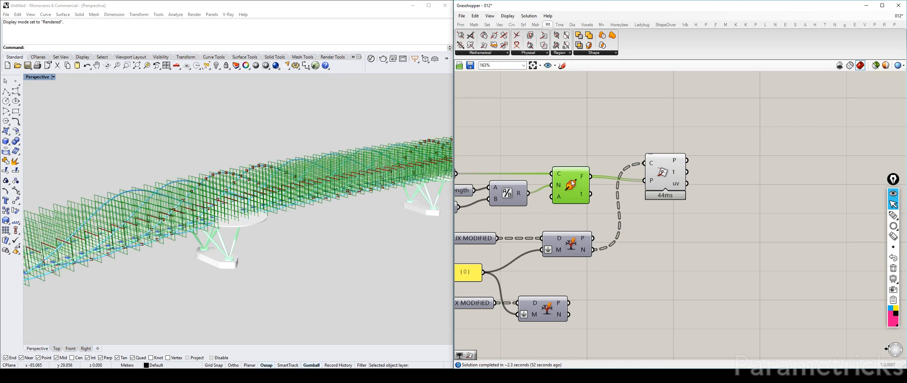
scroll(274, 220, "down", 5)
right_click_drag(274, 220, 177, 189)
scroll(192, 193, "up", 5)
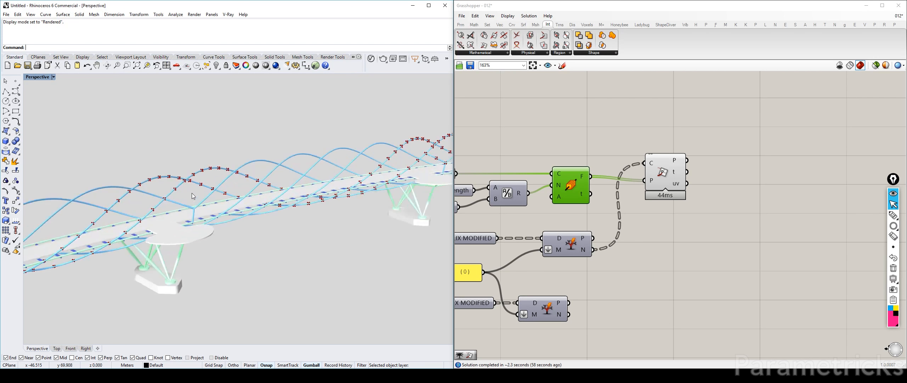
scroll(208, 206, "up", 2)
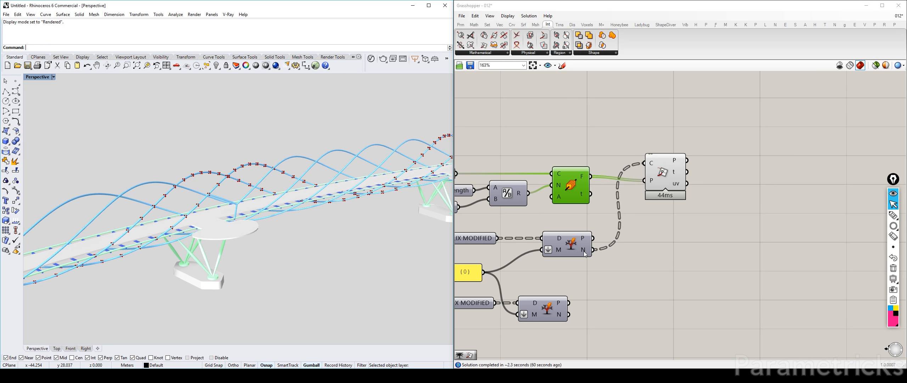
mouse_move(584, 250)
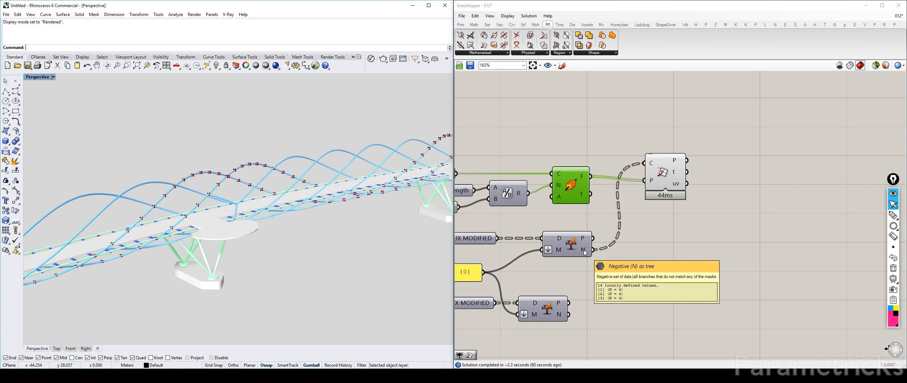
left_click(571, 184)
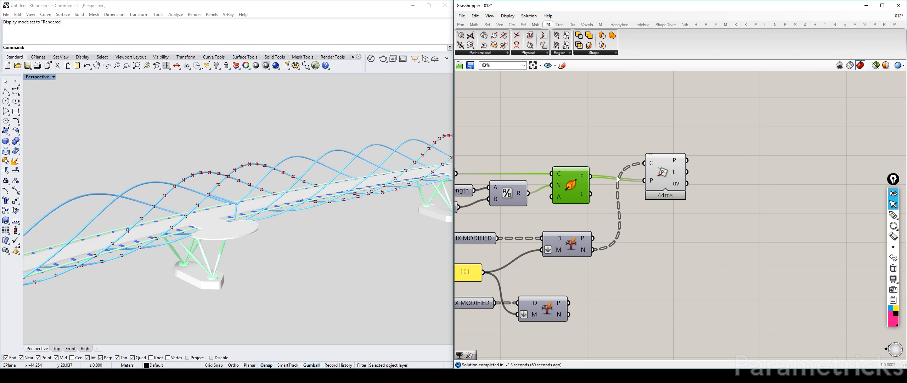
Flatten the upper Split Tree's N output and graft the C input of the Curve | Plane component.
left_click_drag(668, 178, 670, 169)
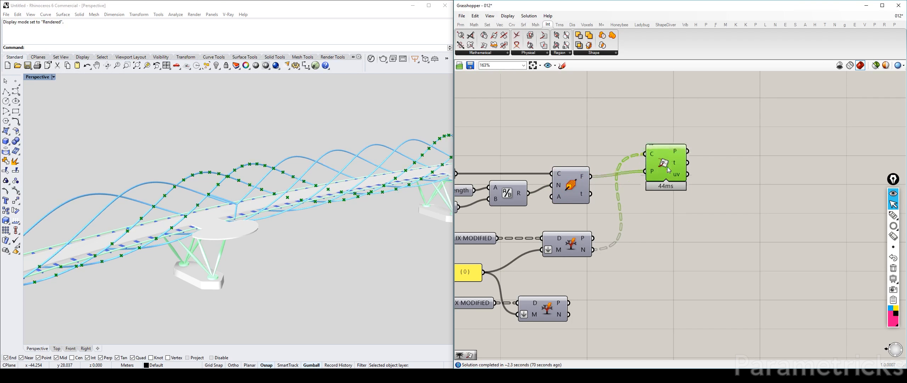
right_click(583, 250)
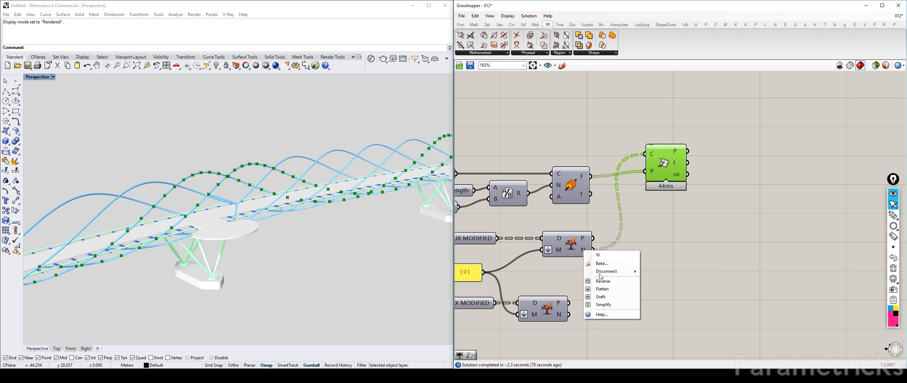
left_click(603, 288)
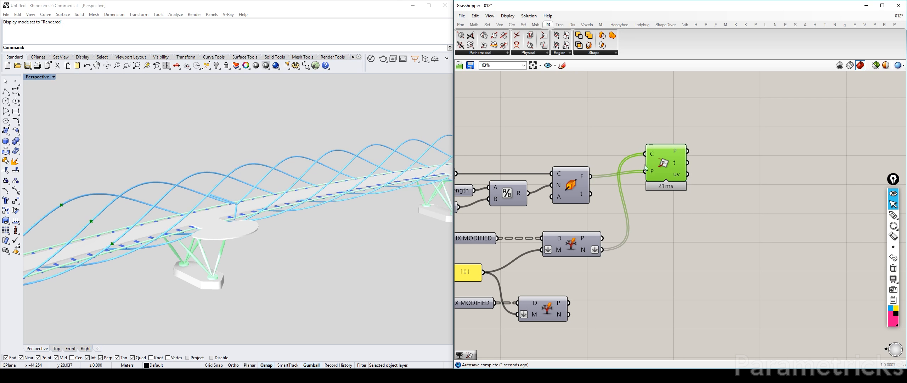
right_click_drag(644, 165, 624, 168)
right_click(633, 156)
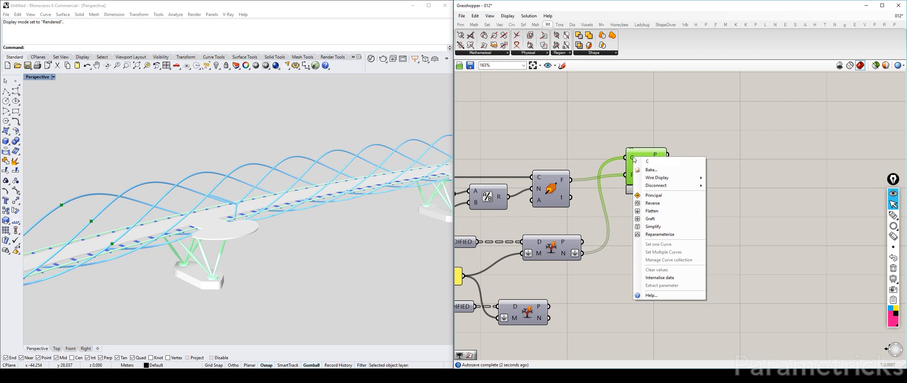
left_click(650, 218)
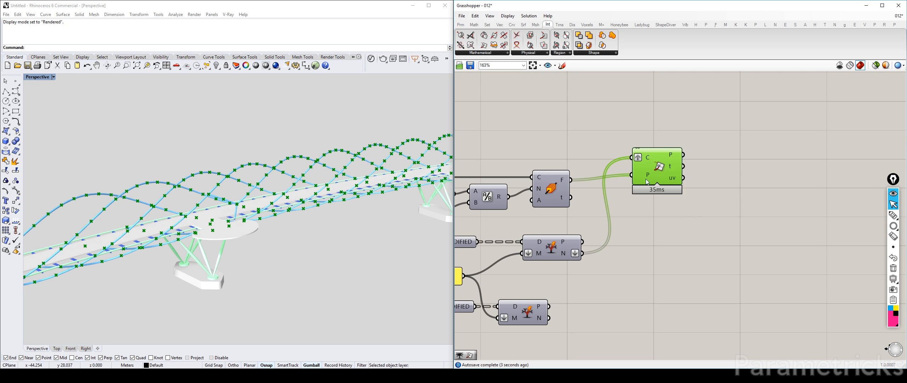
mouse_move(646, 178)
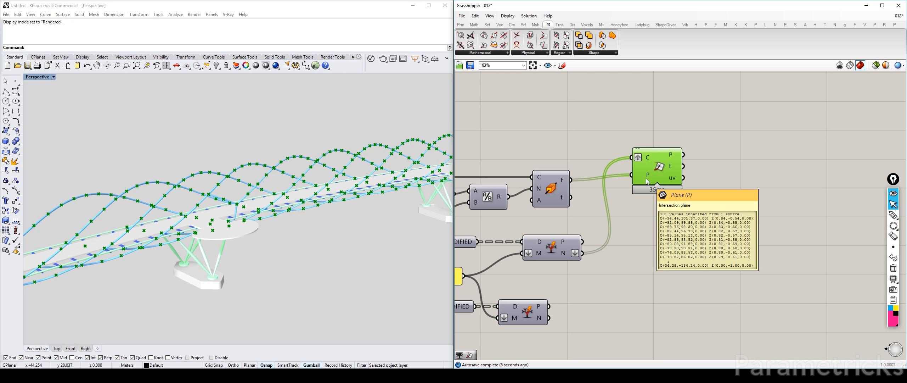
left_click(669, 211)
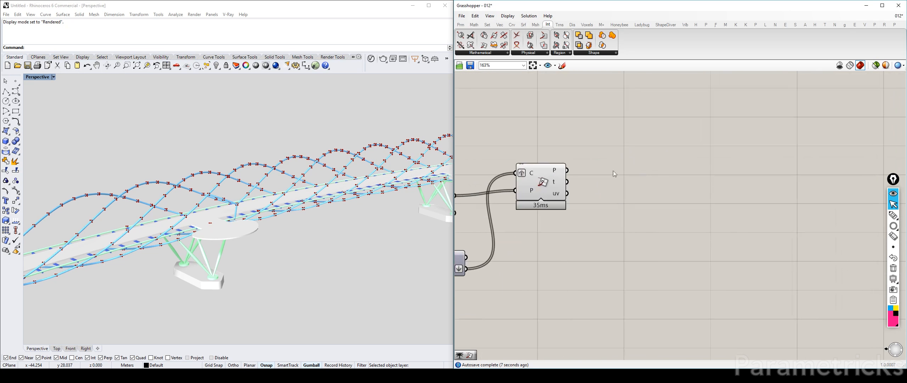
Simplify the t output of the Curve | Plane component and check its data paths.
right_click_drag(731, 158, 615, 174)
mouse_move(555, 184)
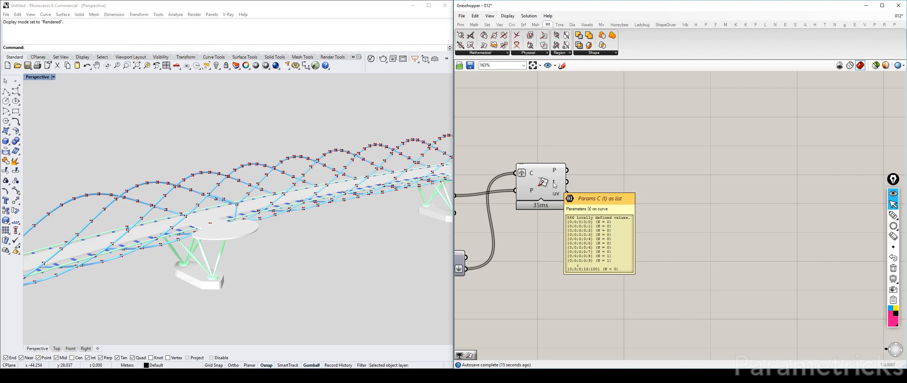
right_click(555, 184)
left_click(567, 218)
mouse_move(555, 182)
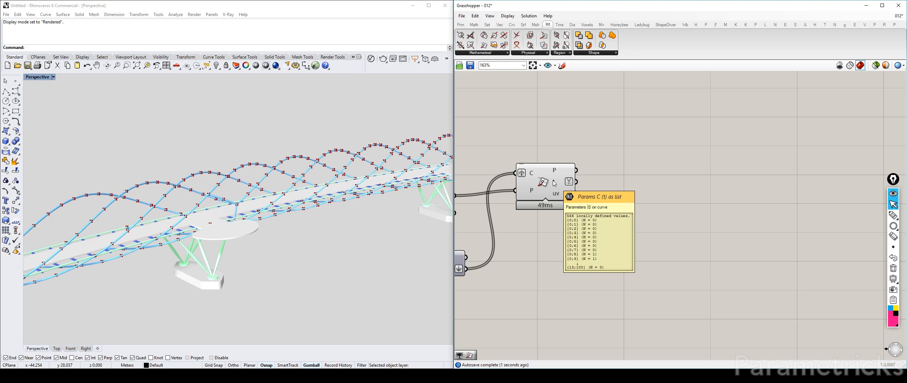
right_click_drag(508, 210, 599, 175)
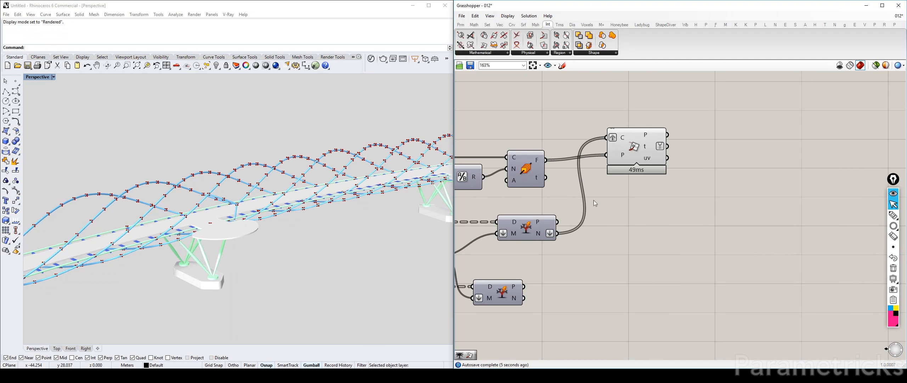
right_click_drag(645, 149, 567, 180)
mouse_move(570, 181)
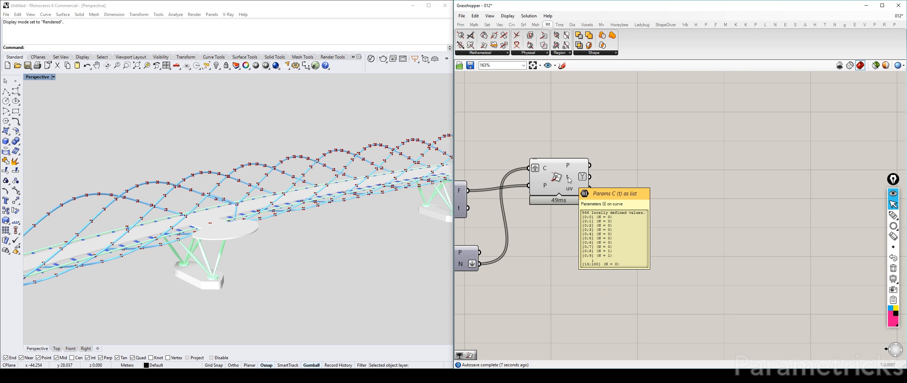
Add a Trim Tree component and connect the Curve | Plane's t output to its T input.
double_click(639, 175)
type("trim")
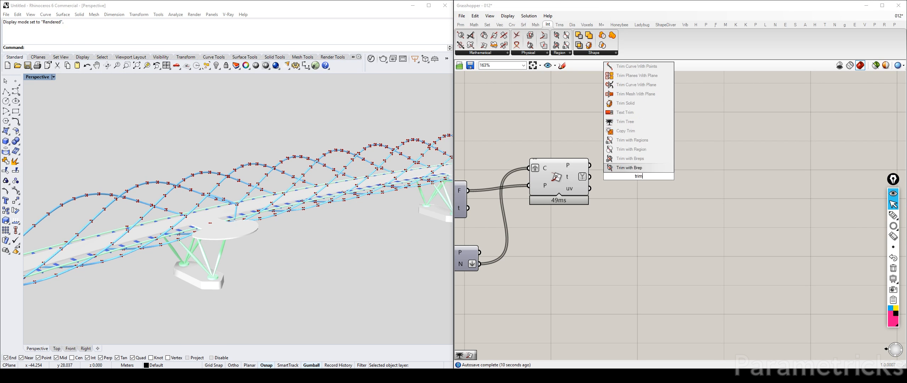
left_click(626, 122)
mouse_move(569, 178)
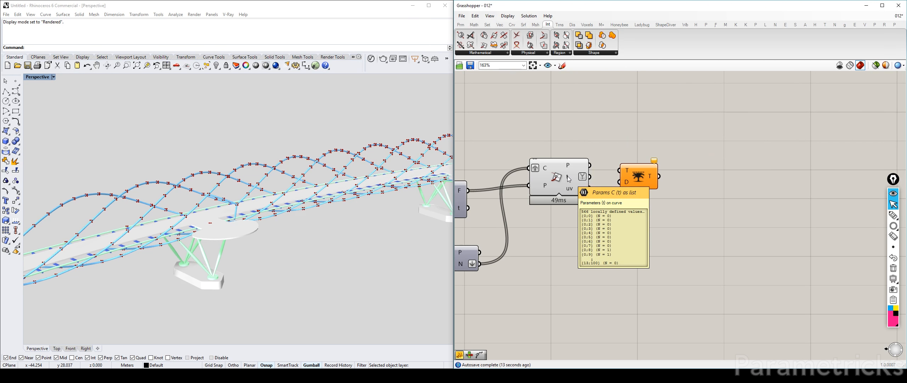
left_click_drag(590, 177, 631, 184)
mouse_move(645, 181)
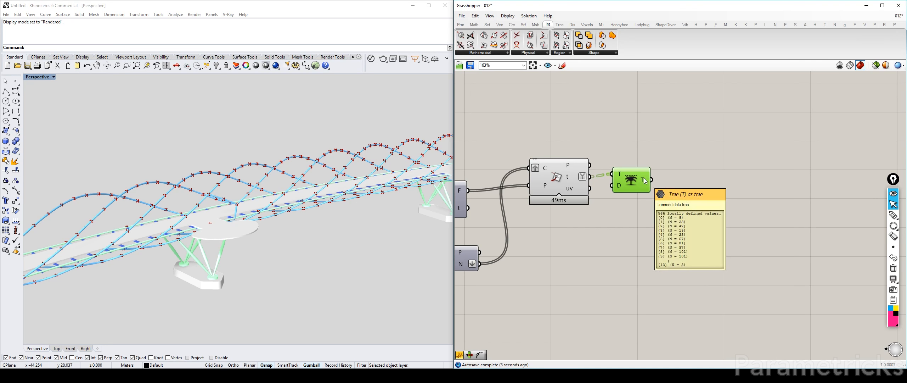
Add a Shatter component, feeding the Split Tree's flattened N output into C and the Trim Tree's T output into t.
right_click_drag(487, 263, 503, 249)
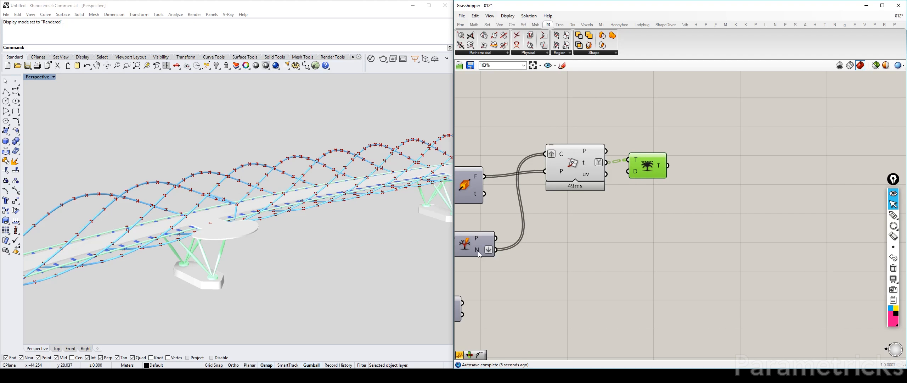
mouse_move(477, 251)
double_click(619, 238)
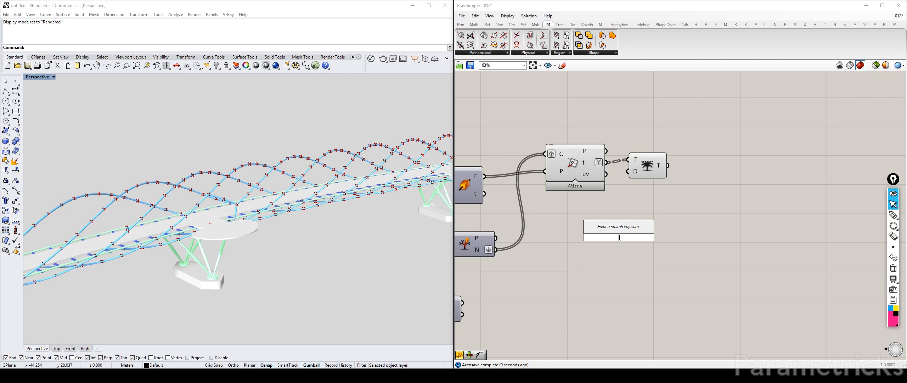
type("shatter")
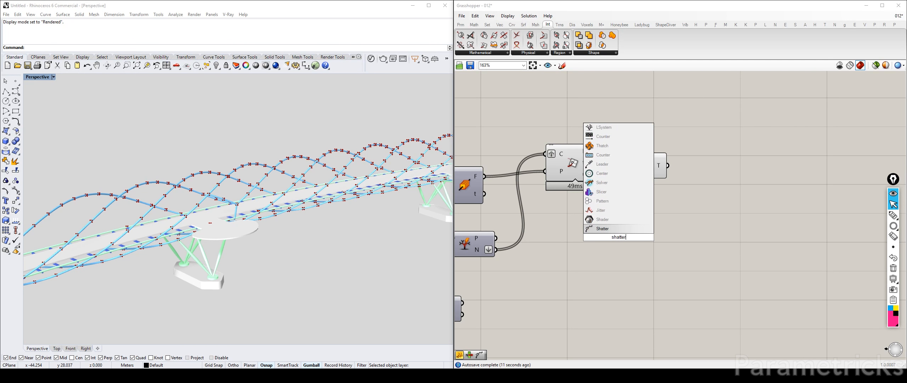
key("Return")
left_click_drag(621, 237, 724, 185)
left_click_drag(669, 166, 703, 190)
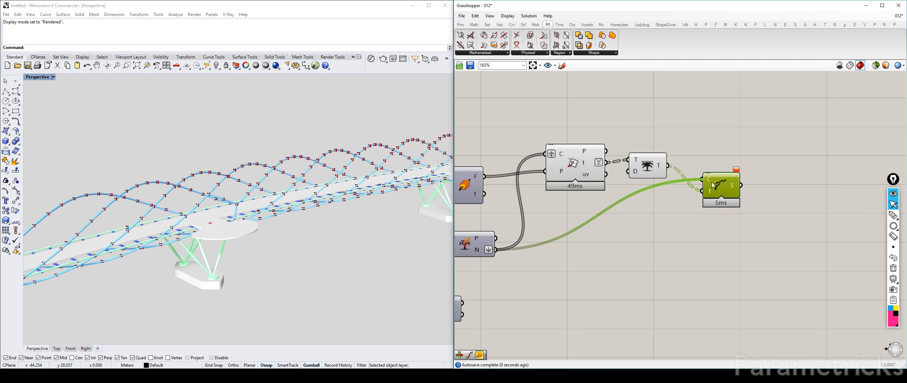
Move the Shatter component further from the Trim Tree and graft its C input.
right_click_drag(700, 196, 634, 206)
left_click(634, 206)
scroll(653, 190, "up", 2)
left_click_drag(646, 196, 677, 195)
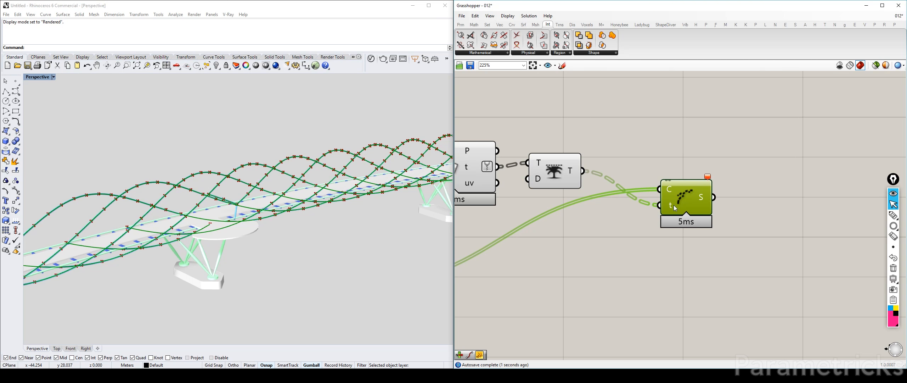
mouse_move(672, 207)
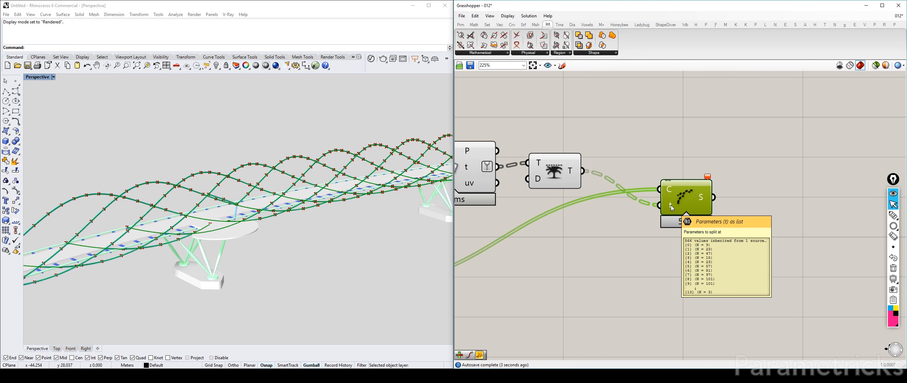
right_click(671, 191)
left_click(689, 256)
Turn off the preview of the Curve | Plane and Trim Tree components and select the Shatter component.
left_click_drag(603, 130, 486, 212)
key("ctrl+q")
left_click(706, 197)
mouse_move(707, 198)
right_mouse_down()
mouse_move(650, 202)
mouse_move(699, 196)
right_mouse_up()
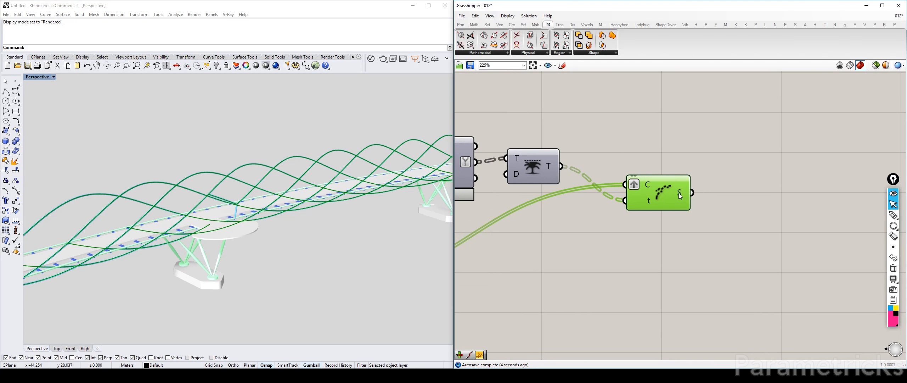
Reposition the Shatter component closer to the Trim Tree component, just below it.
left_click_drag(675, 193, 652, 217)
left_click(711, 213)
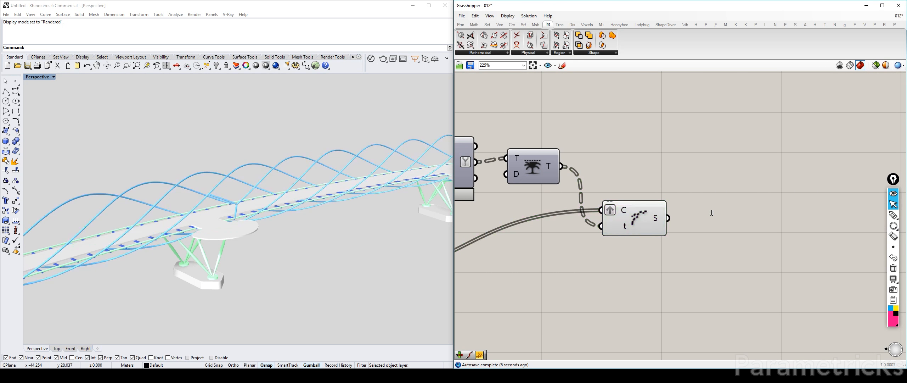
double_click(711, 213)
left_click(762, 185)
scroll(712, 212, "down", 4)
right_click_drag(674, 227, 750, 152)
right_click_drag(213, 255, 321, 225, "shift")
scroll(533, 211, "down", 8)
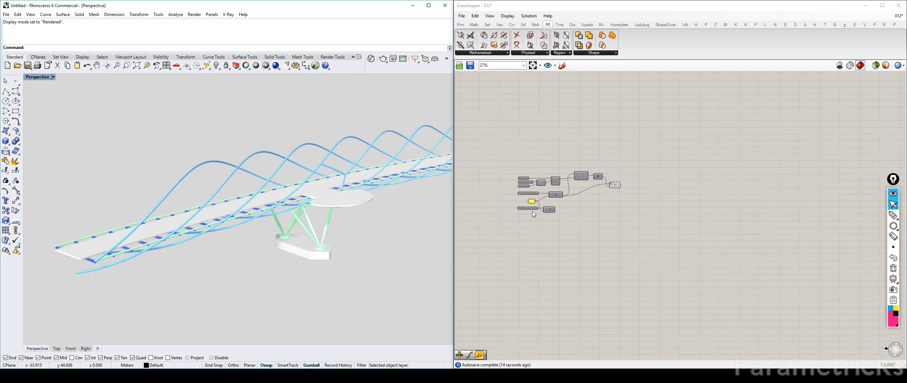
right_click_drag(559, 128, 869, 128)
scroll(562, 112, "up", 4)
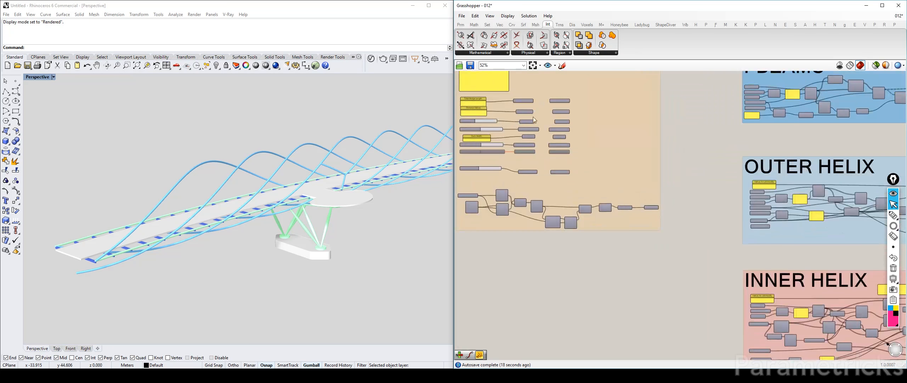
scroll(851, 88, "up", 1)
right_click_drag(850, 88, 715, 88)
right_click_drag(879, 76, 581, 158)
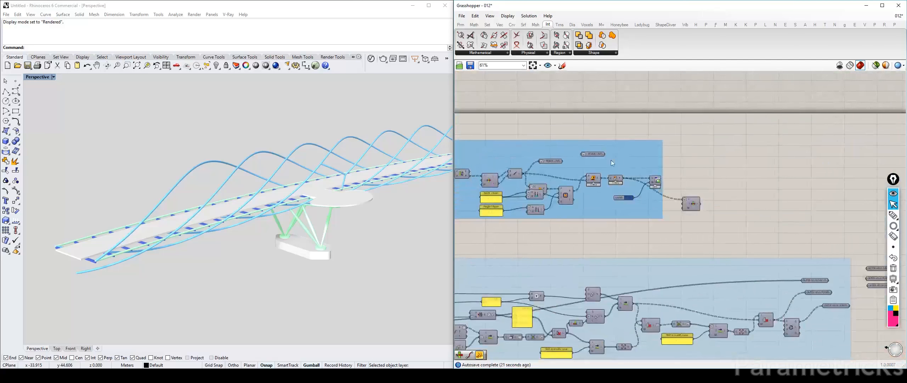
scroll(581, 158, "up", 2)
left_click(569, 158)
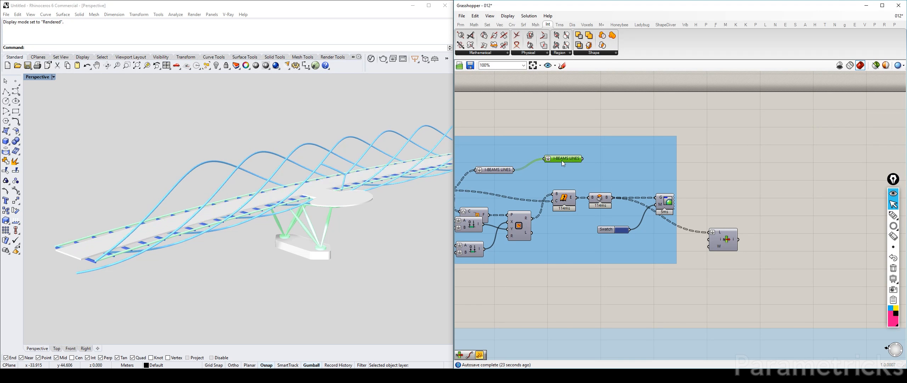
left_click_drag(565, 159, 775, 154, "alt")
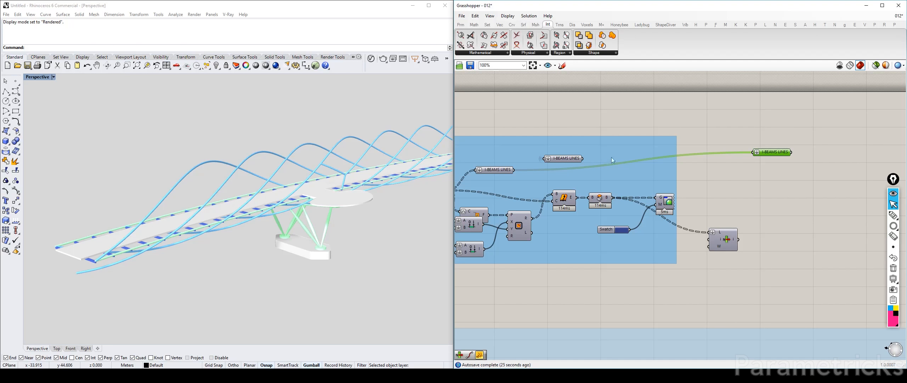
left_click_drag(794, 132, 765, 180)
key("Delete")
Locate the I-BEAMS LINES parameter among the inputs of the Deck / Horizontal group.
scroll(580, 163, "down", 2)
right_click_drag(848, 153, 450, 172)
right_click_drag(785, 185, 577, 166)
scroll(673, 197, "up", 3)
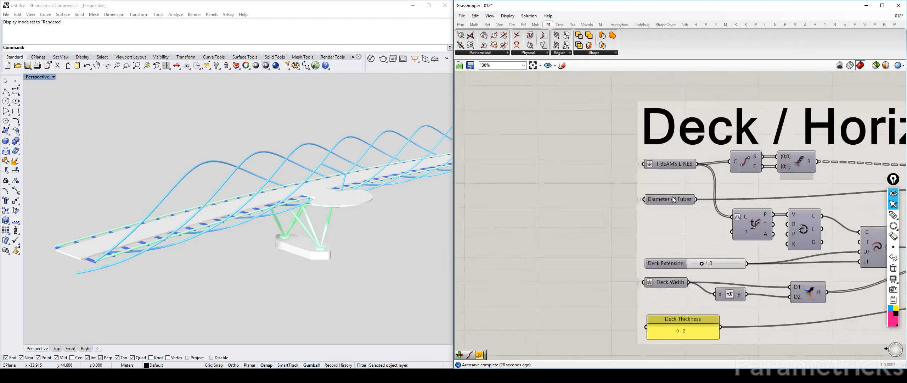
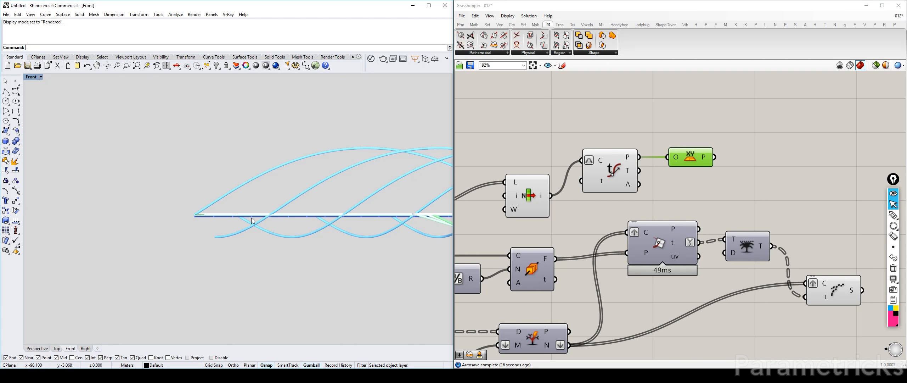
Check the helix curves against the deck in the Front view and return to a maximized Perspective view.
right_click_drag(313, 217, 249, 222)
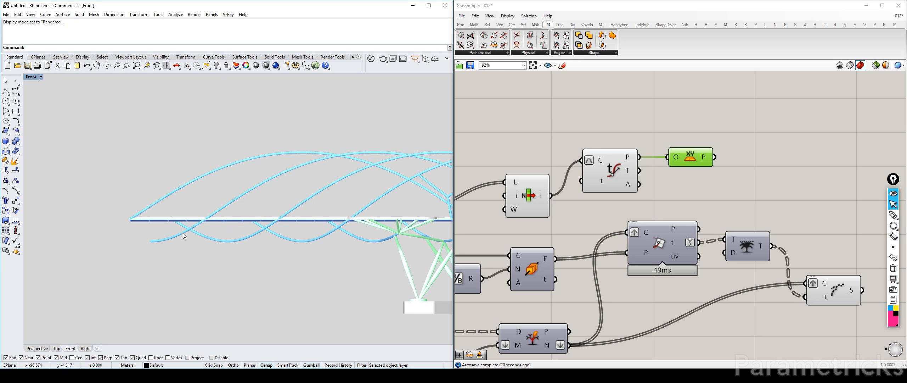
double_click(32, 77)
double_click(255, 77)
right_click_drag(253, 82, 351, 208)
Tidy the Evaluate Curve and XY Plane components into a compact row with the List Item component.
right_click_drag(766, 139, 774, 121)
left_click_drag(629, 145, 627, 173)
left_click_drag(549, 166, 550, 157)
left_click_drag(711, 129, 700, 159)
left_click(619, 170)
left_click_drag(617, 167, 614, 163)
right_click_drag(593, 171, 745, 149)
left_click(583, 160)
Turn off the preview of the List Item, Evaluate Curve and XY Plane components.
right_click_drag(852, 137, 684, 165)
left_click(652, 175)
left_click_drag(569, 138, 497, 183)
key("ctrl+q")
left_click(653, 117)
left_click(651, 171)
key("ctrl+q")
right_click_drag(755, 163, 651, 157)
double_click(652, 159)
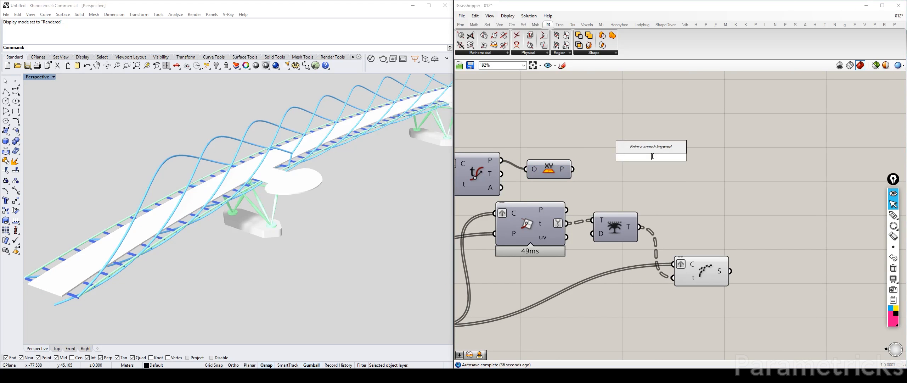
type("crv")
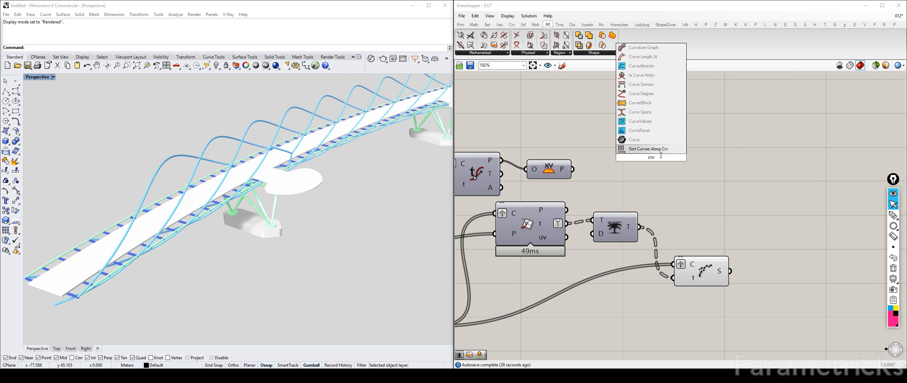
Duplicate the Evaluate Curve component beside Shatter and feed Shatter's segments into the copy's curve input.
right_click_drag(485, 146, 552, 141)
left_click_drag(542, 160, 892, 223, "alt")
right_click_drag(851, 245, 683, 224)
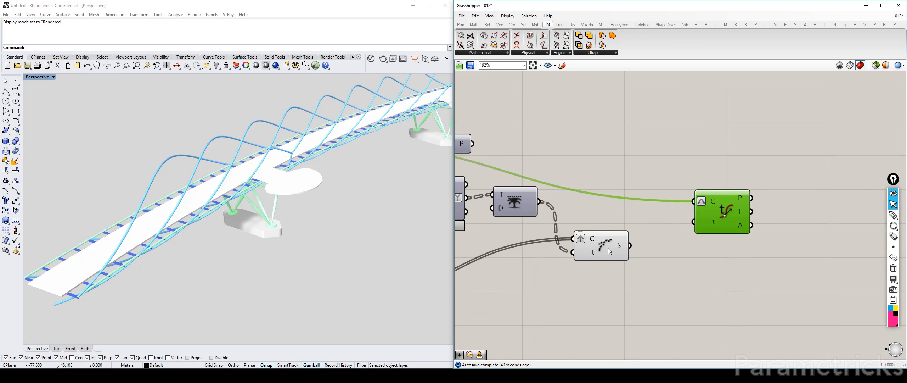
left_click_drag(630, 245, 680, 253)
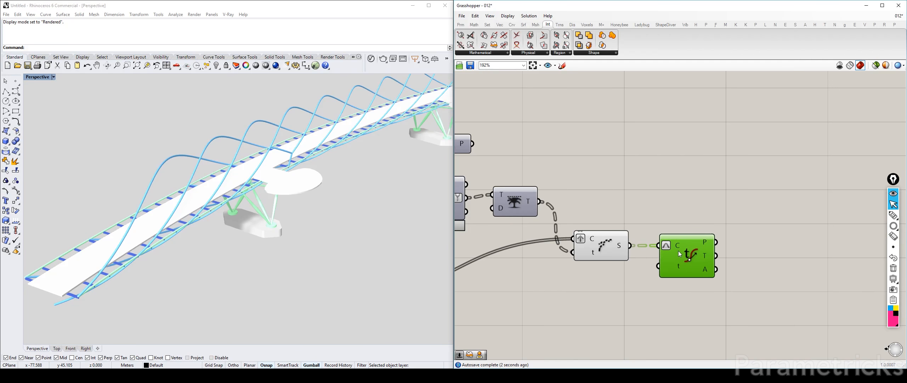
Commit a number for the t parameter of the duplicated Evaluate Curve and check its points on the helix segments.
right_click(678, 270)
mouse_move(726, 313)
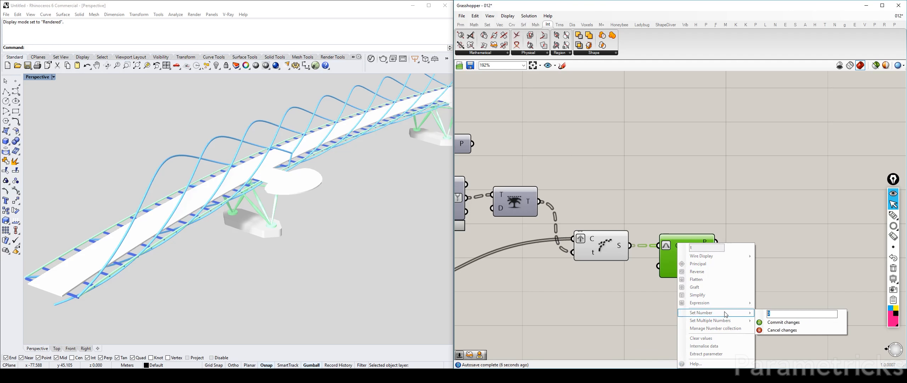
left_click(784, 322)
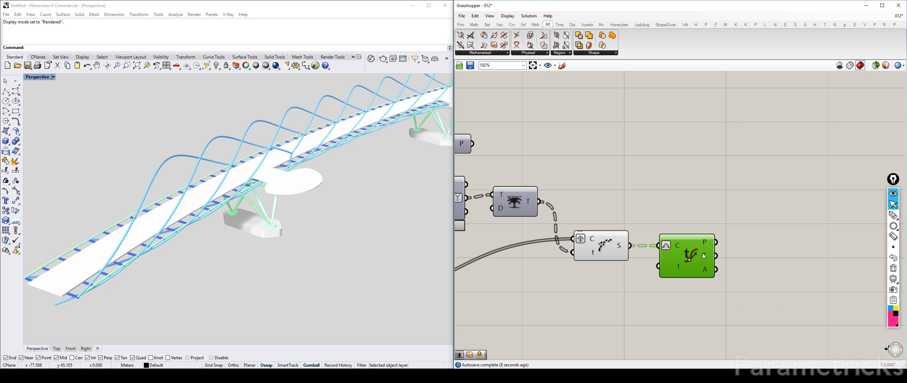
right_click_drag(227, 249, 311, 199)
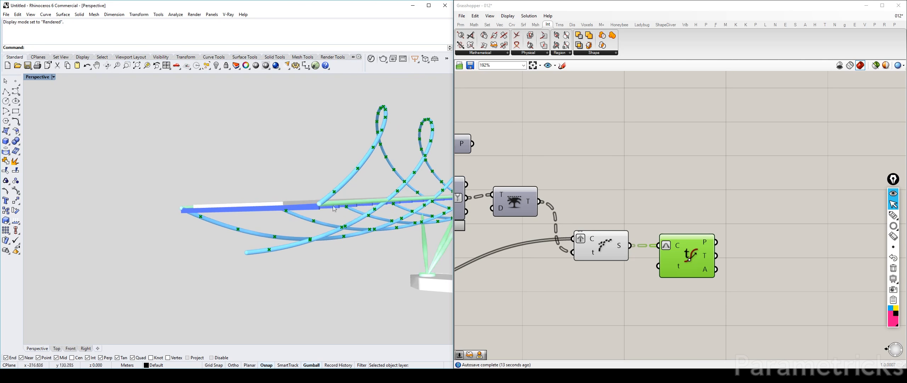
Turn the XY Plane component's preview back on and view the plane at the end of the deck.
right_click_drag(632, 189, 826, 199)
left_click(643, 153)
key("ctrl+q")
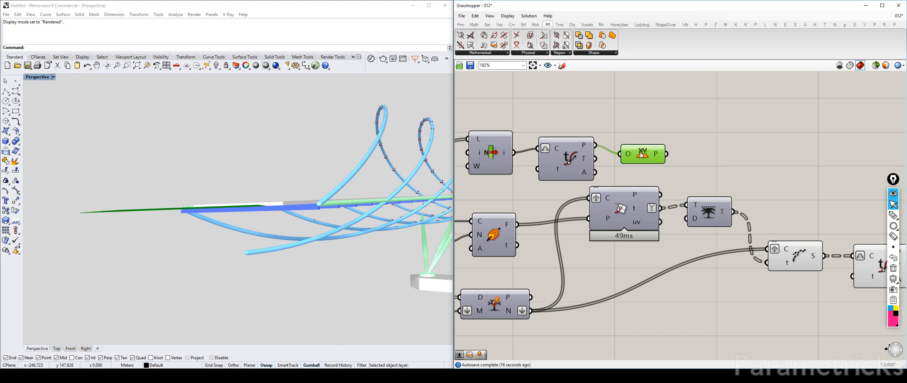
right_click_drag(259, 197, 312, 230)
Add a Plane Closest Point component above the segments' Evaluate Curve component.
right_click_drag(826, 181, 645, 180)
double_click(645, 180)
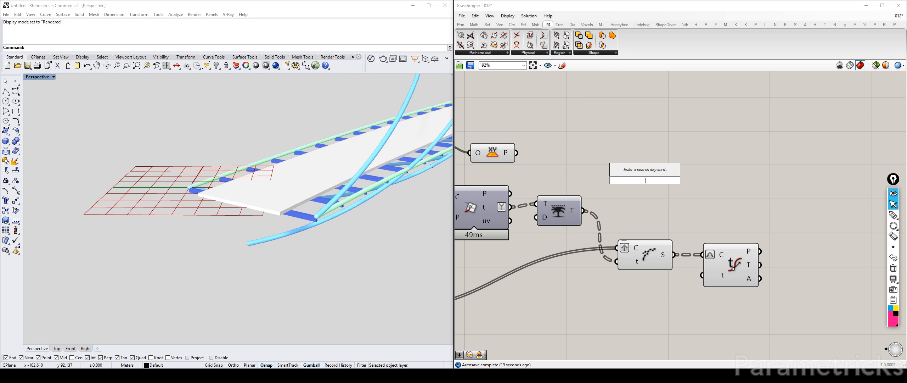
type("point plane")
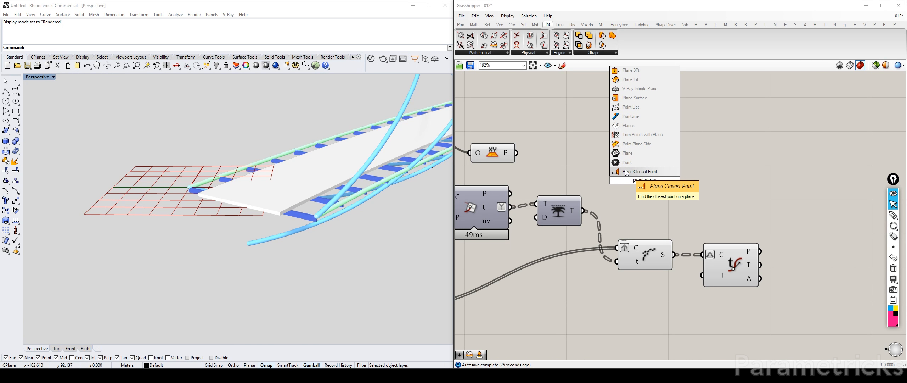
left_click(626, 172)
left_click_drag(631, 172, 691, 163)
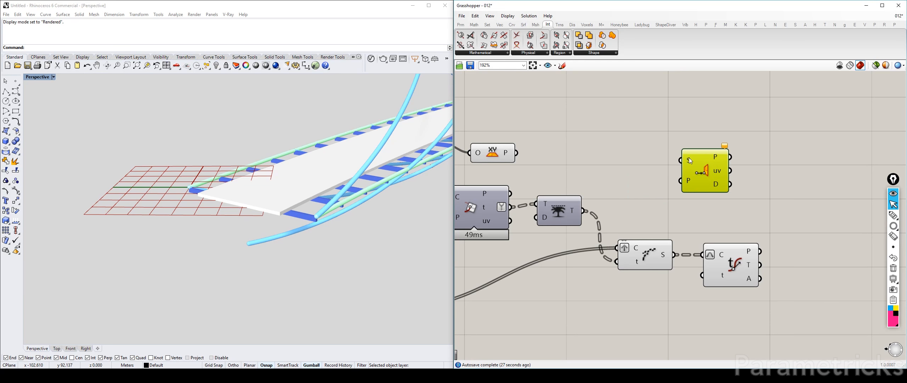
Connect the XY Plane to Plane Closest Point's plane input and the segments' evaluated points to its S input.
left_click_drag(517, 153, 795, 203)
left_click_drag(760, 252, 773, 191)
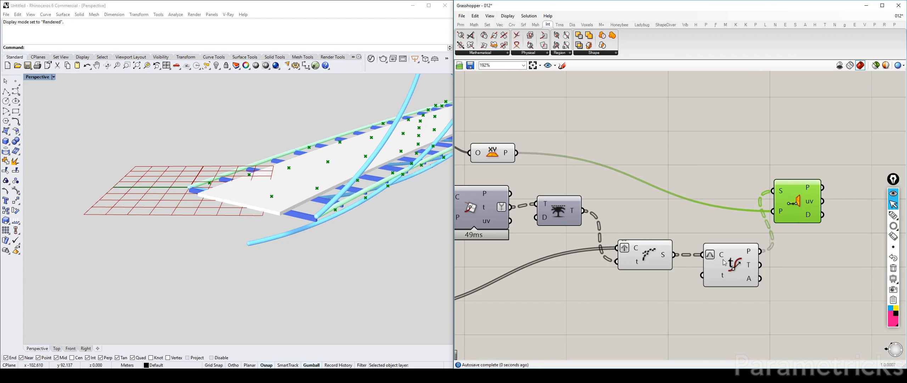
left_click_drag(723, 260, 710, 259)
right_click_drag(733, 246, 642, 243)
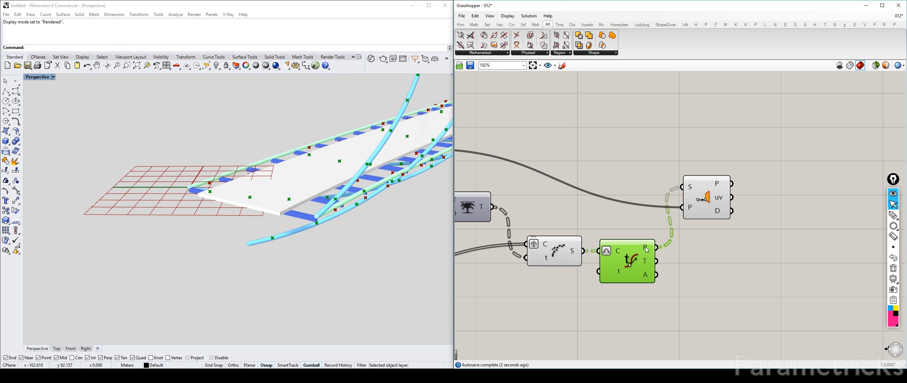
Simplify the point output of the segments' Evaluate Curve component and inspect its data tree.
mouse_move(647, 249)
right_click(647, 248)
left_click(663, 302)
mouse_move(646, 250)
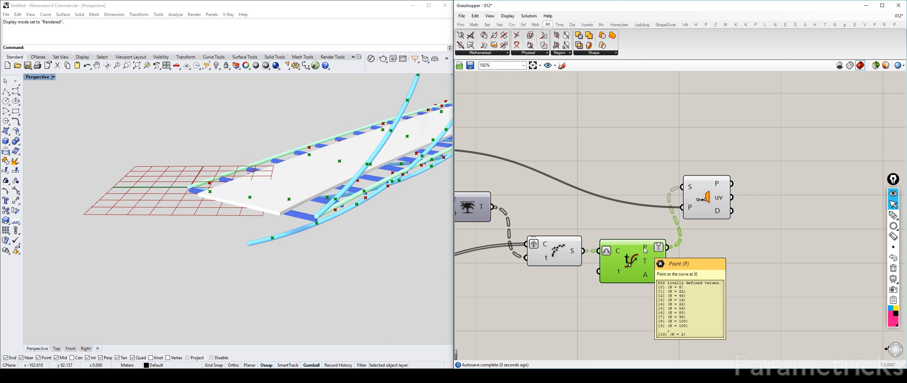
Space Plane Closest Point farther from Evaluate Curve and inspect the branch structure of the evaluated points.
left_click_drag(712, 194, 736, 190)
right_click_drag(665, 246, 579, 247)
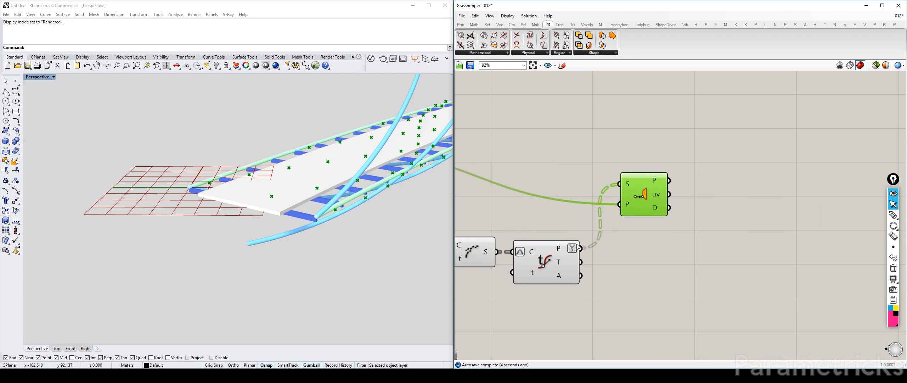
mouse_move(559, 249)
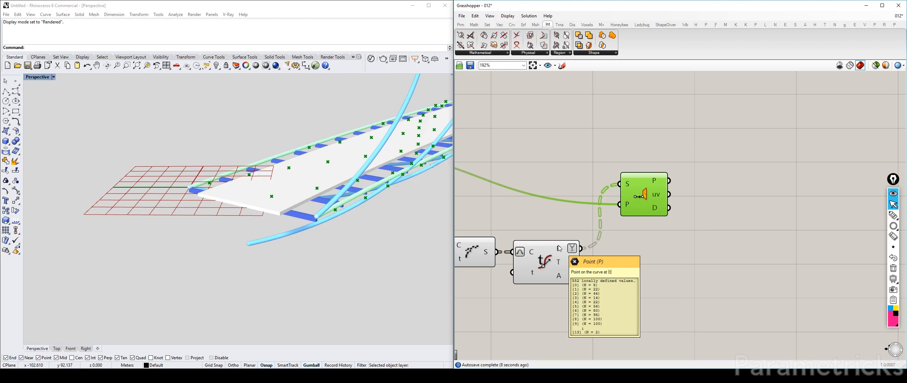
right_click_drag(559, 249, 647, 250)
mouse_move(574, 255)
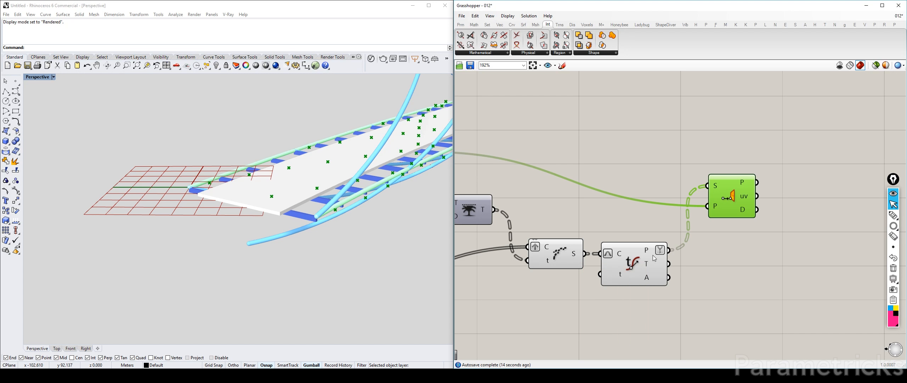
mouse_move(646, 249)
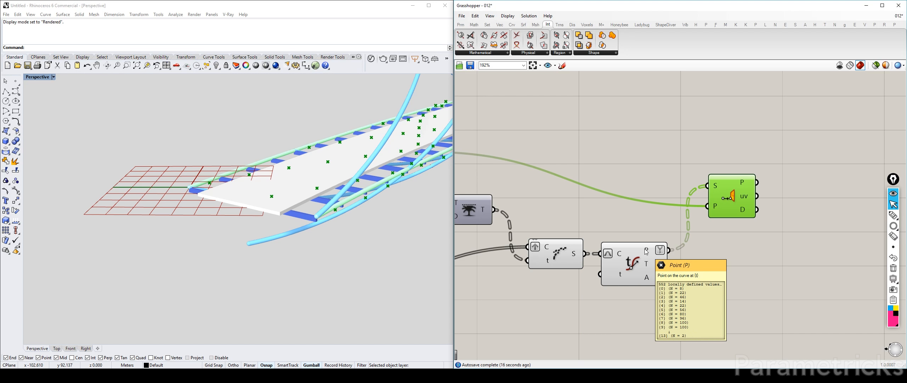
right_click_drag(790, 234, 667, 225)
left_click_drag(627, 187, 652, 185)
right_click_drag(553, 148, 578, 150)
left_click(577, 149)
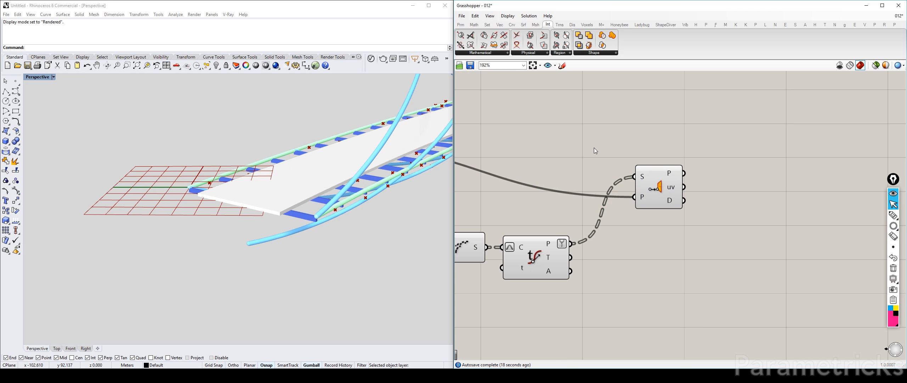
Add a Panel and connect it to Plane Closest Point's distance output.
double_click(715, 233)
type("//")
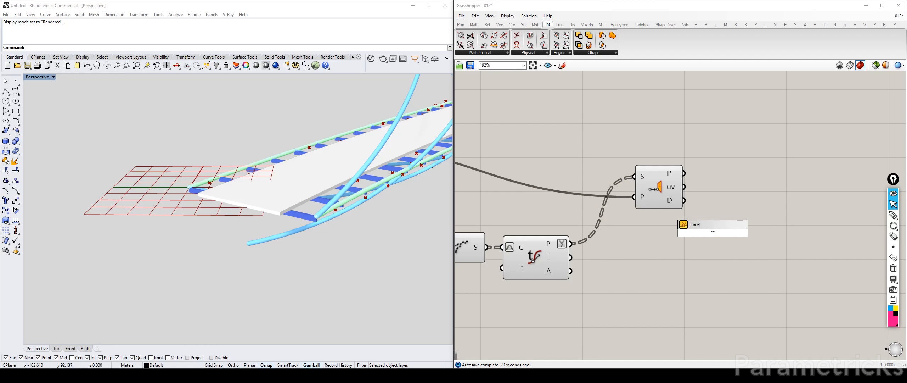
key("Return")
right_click_drag(690, 219, 521, 179)
left_click_drag(521, 180, 586, 178)
left_click_drag(514, 161, 551, 191)
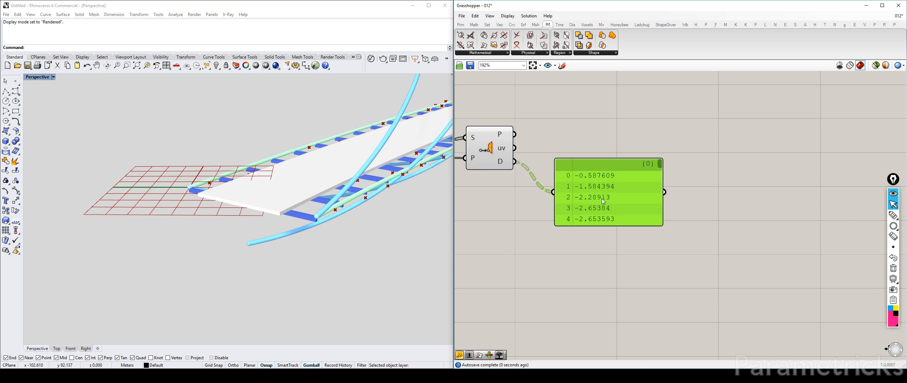
Enlarge the panel to read the signed distances across the branches, and delete the panel.
left_click_drag(635, 226, 634, 282)
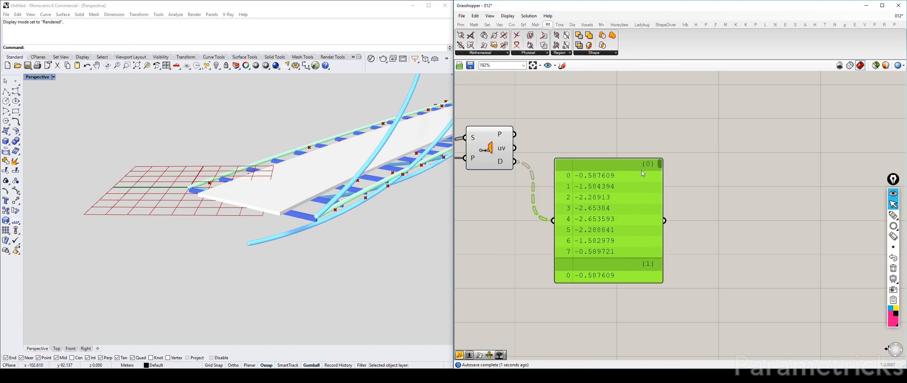
right_click_drag(638, 215, 651, 159)
left_click(657, 228)
left_click_drag(654, 227, 654, 280)
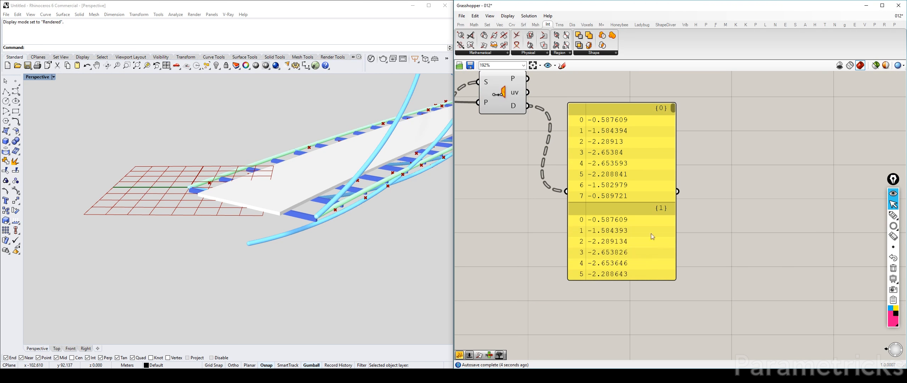
right_click_drag(656, 171, 613, 176)
left_click_drag(623, 157, 627, 181)
left_click(582, 195)
key("Delete")
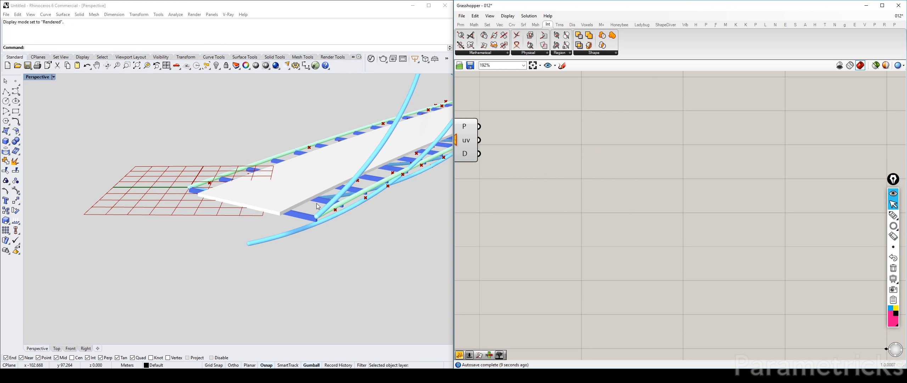
Add an Evaluate expression component, connect Plane Closest Point's distance output to its x input and remove its y input.
left_click(384, 231)
right_click_drag(384, 231, 362, 298)
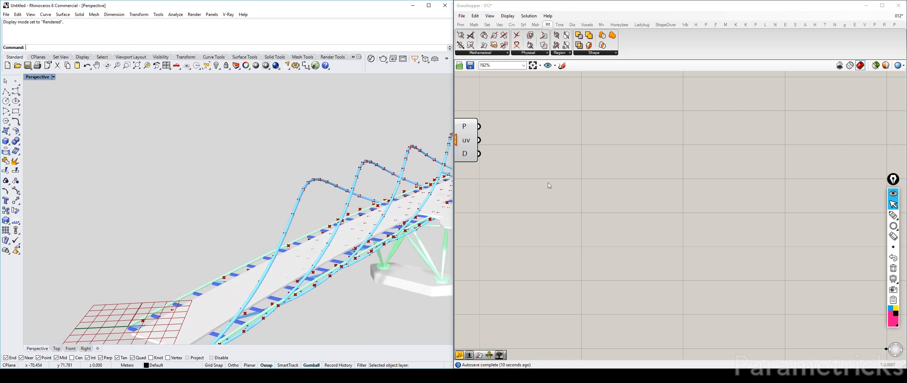
right_click_drag(542, 185, 711, 175)
double_click(702, 179)
type("eva")
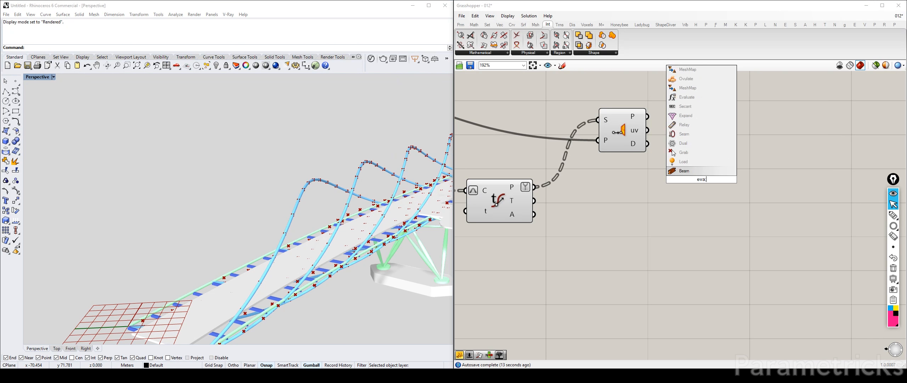
key("Return")
left_click_drag(619, 137, 689, 181)
left_click(600, 197)
scroll(690, 181, "up", 4)
left_click(693, 204)
scroll(680, 201, "down", 4)
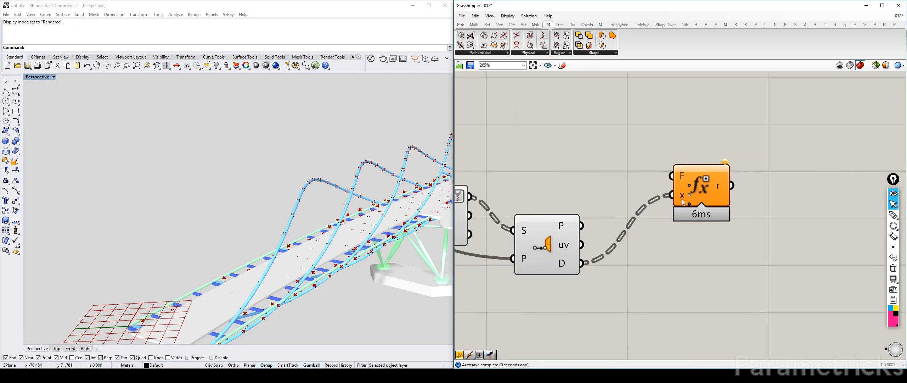
double_click(614, 178)
type("\"'")
key("Return")
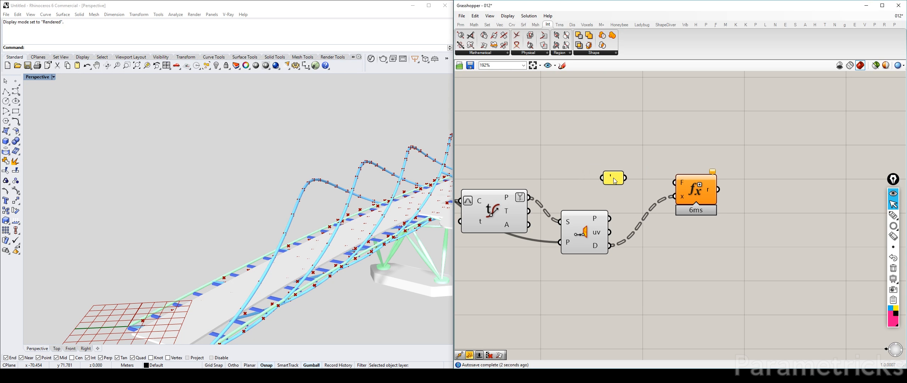
scroll(610, 176, "up", 3)
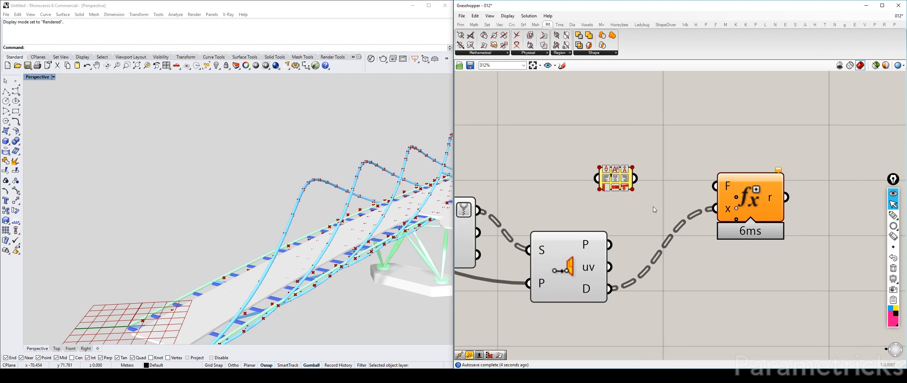
scroll(653, 207, "down", 3)
left_click_drag(603, 173, 646, 202)
key("Delete")
Add a compact Panel containing "if(x<0, false, true)" and connect it to the Evaluate component's F input.
double_click(635, 194)
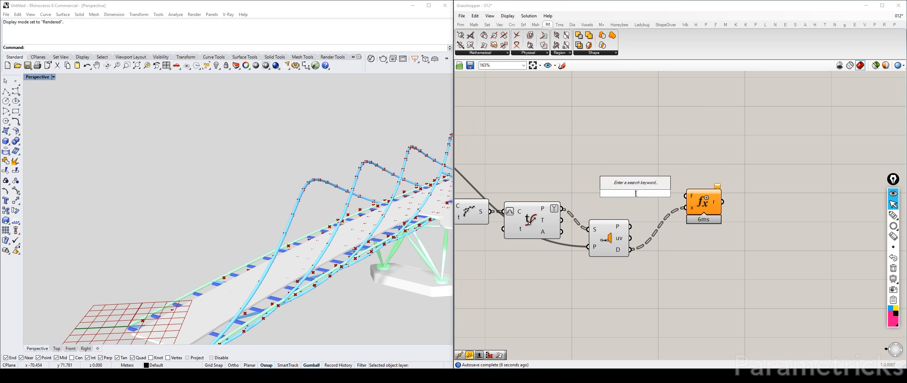
type("\"")
key("Return")
left_click_drag(638, 196, 624, 169)
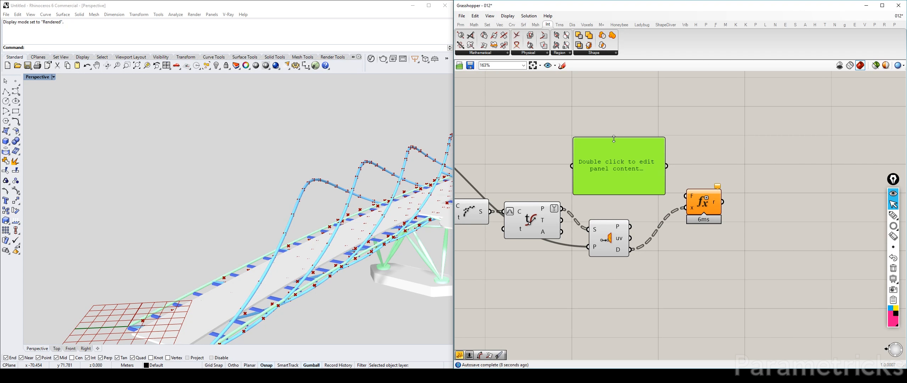
left_click_drag(614, 138, 609, 176)
double_click(609, 187)
type("if(x<0, false, true")
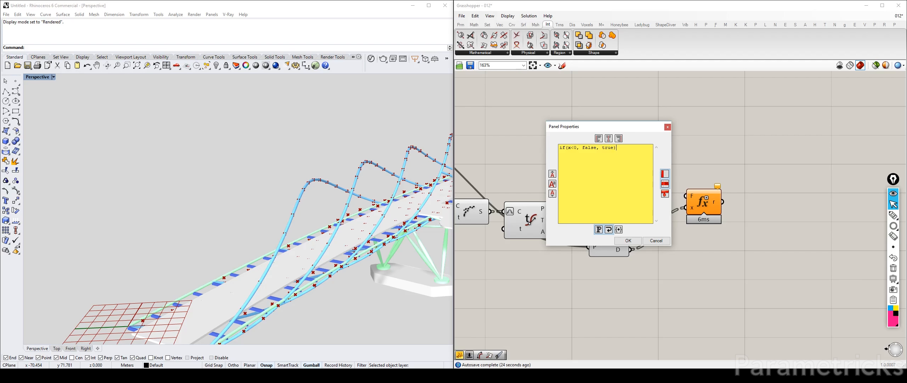
left_click(628, 240)
left_click_drag(666, 184, 685, 195)
Add a Dispatch component, connect the Evaluate result to its pattern input and space the panel and Evaluate component out before it.
double_click(701, 165)
type("dispatch")
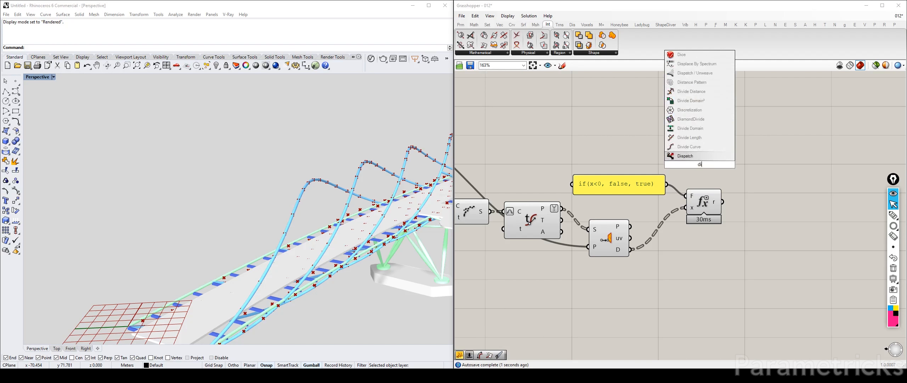
key("Return")
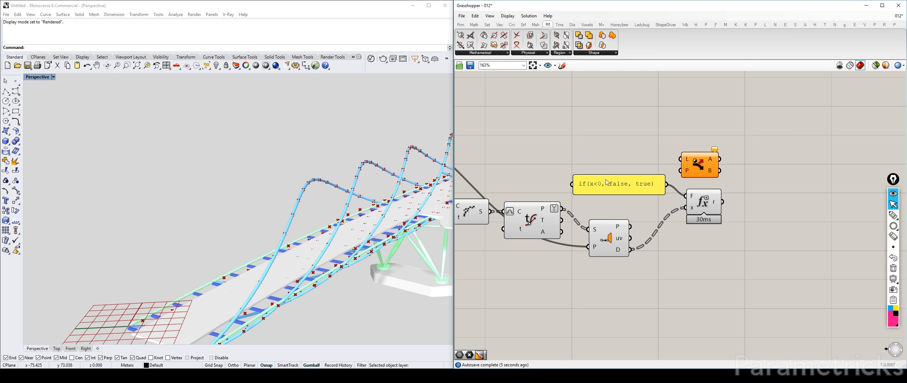
left_click_drag(693, 168, 754, 194)
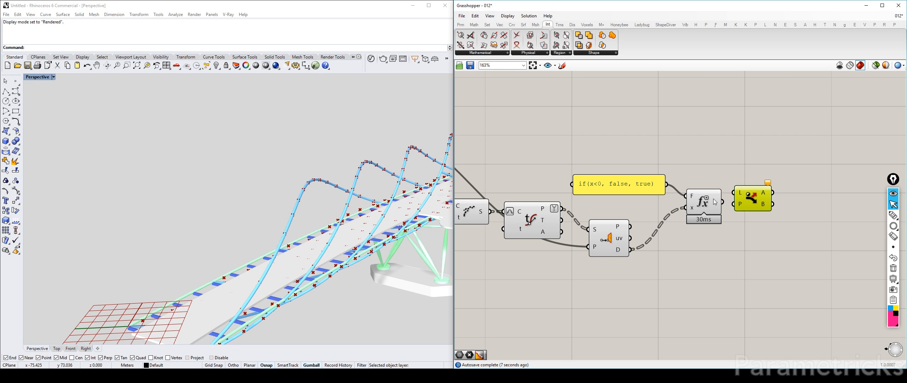
left_click_drag(610, 185, 533, 179)
left_click_drag(703, 205, 733, 204)
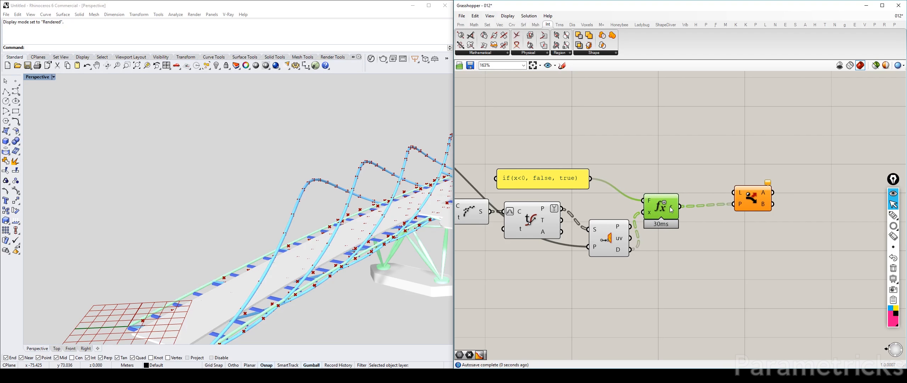
mouse_move(671, 209)
left_click_drag(671, 209, 685, 219)
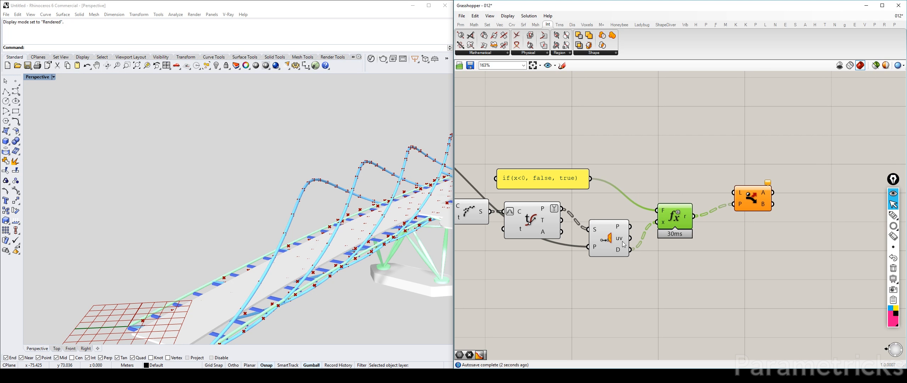
left_click(766, 205)
Simplify Shatter's segment output and turn off Simplify on Evaluate Curve's point output.
right_click_drag(518, 226, 587, 232)
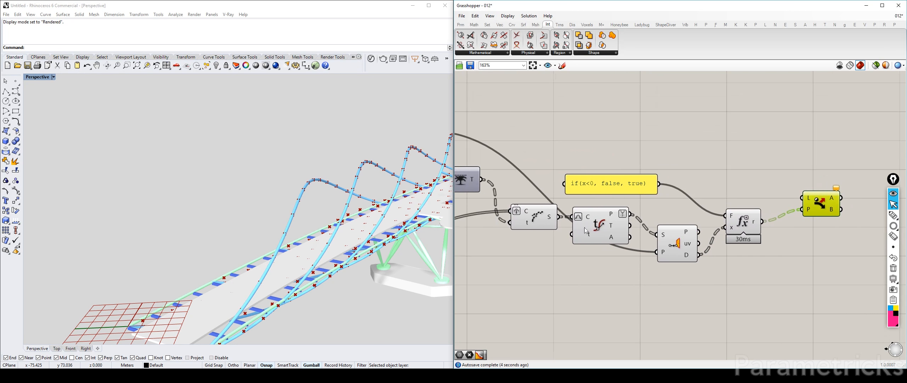
right_click(550, 219)
left_click(561, 272)
left_click_drag(543, 222, 527, 219)
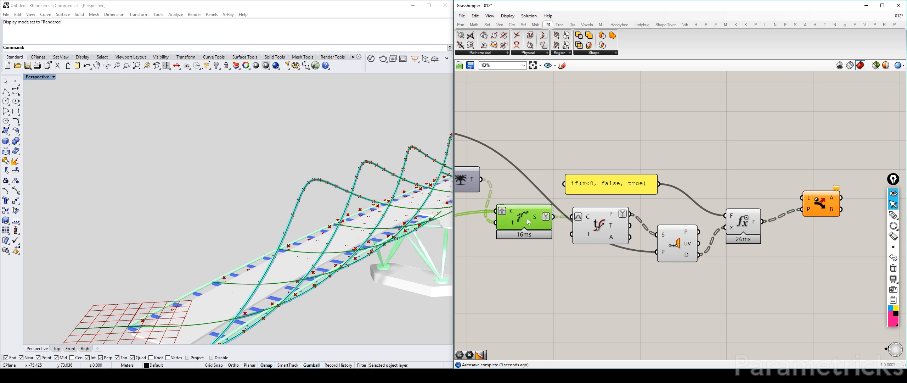
right_click(613, 215)
left_click(638, 273)
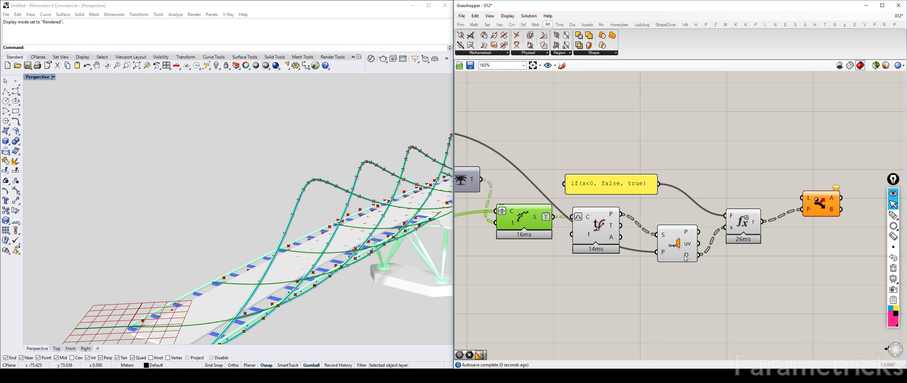
Connect Shatter's segment output to Dispatch's list input and hide the preview of the components between Shatter and Evaluate.
mouse_move(687, 256)
left_click_drag(553, 217, 801, 198)
right_click_drag(753, 287, 738, 272)
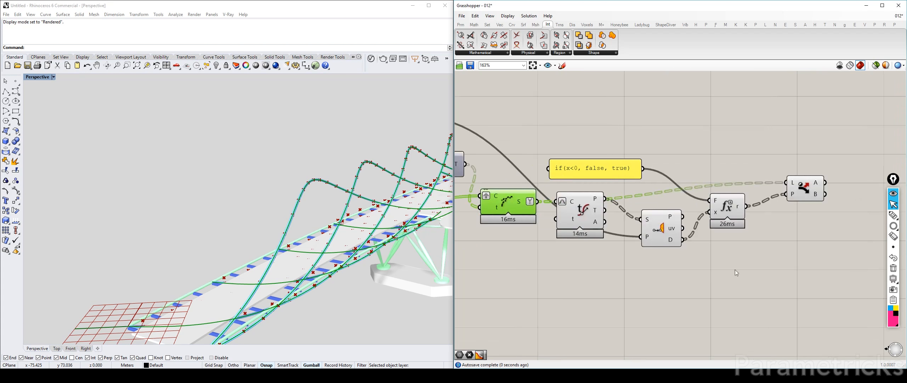
left_click_drag(747, 278, 533, 182)
Add a Geometry parameter and connect it to Dispatch's A output.
right_click_drag(792, 147, 582, 151)
double_click(634, 148)
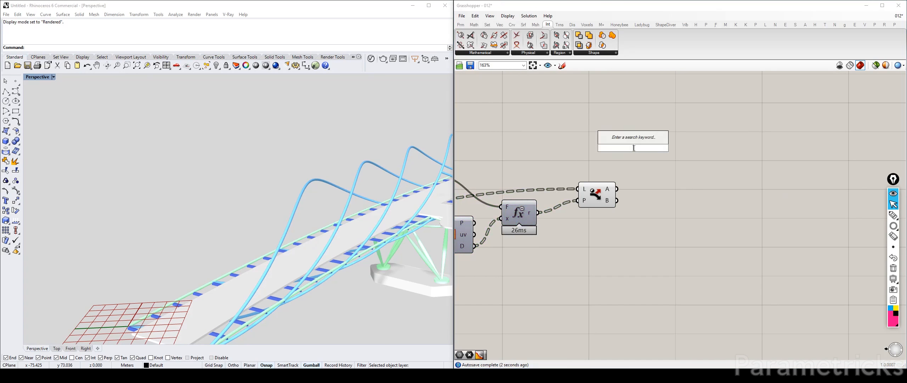
type("geo")
key("Return")
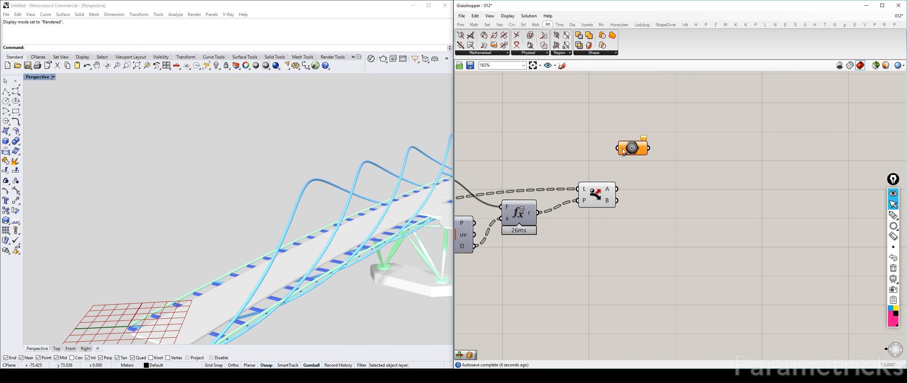
left_click_drag(629, 151, 656, 172)
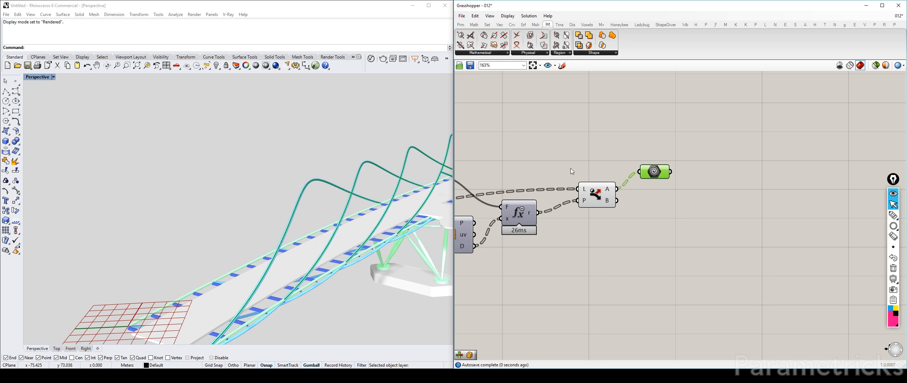
Maximize the Right view, change its display mode and examine the dispatched helix segments relative to the deck.
double_click(39, 76)
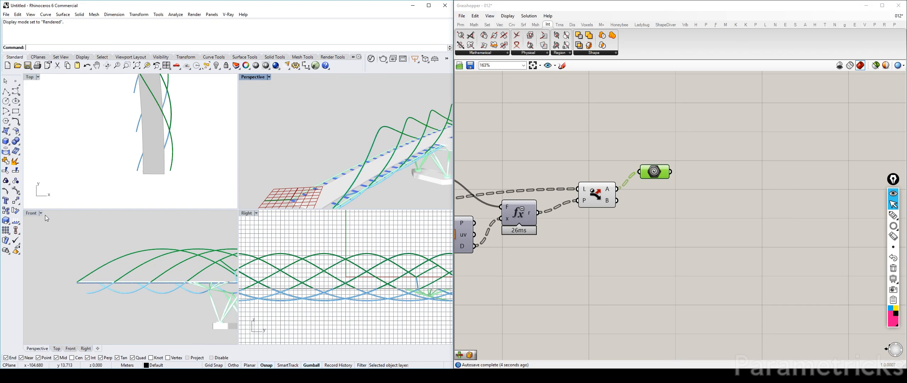
double_click(246, 213)
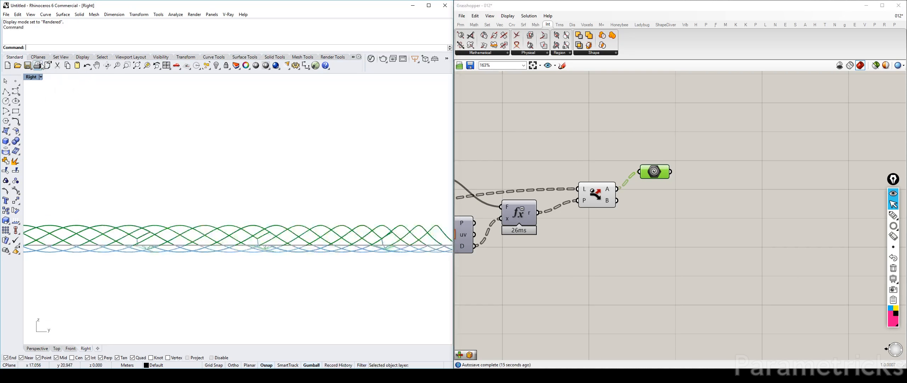
left_click(41, 77)
left_click(48, 103)
right_click_drag(192, 175, 288, 146)
scroll(289, 149, "down", 6)
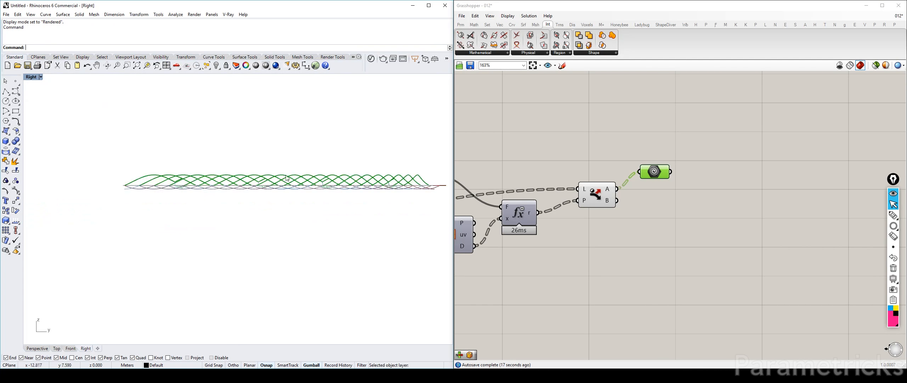
scroll(407, 186, "up", 8)
right_click_drag(404, 188, 341, 186)
scroll(339, 185, "up", 12)
scroll(339, 186, "down", 10)
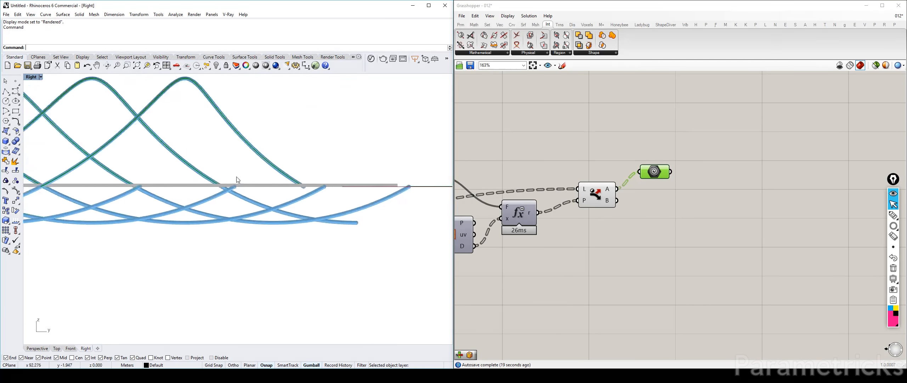
Hide the preview of the Dispatch component and highlight the Geometry parameter's segments.
left_click(693, 179)
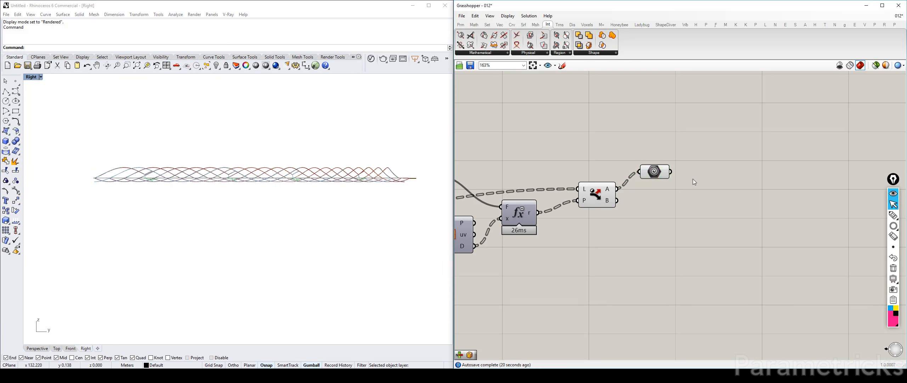
left_click(657, 169)
left_click(605, 192)
key("ctrl+q")
left_click(634, 201)
left_click(649, 174)
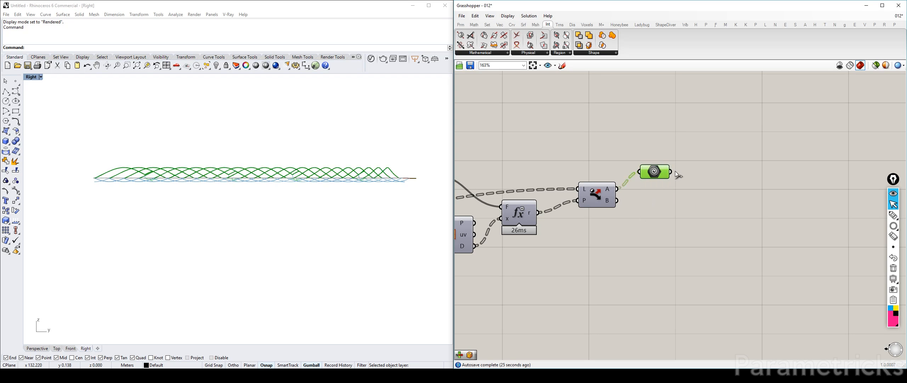
Return to the maximized Perspective view to examine the dispatched segments along the whole bridge.
double_click(35, 78)
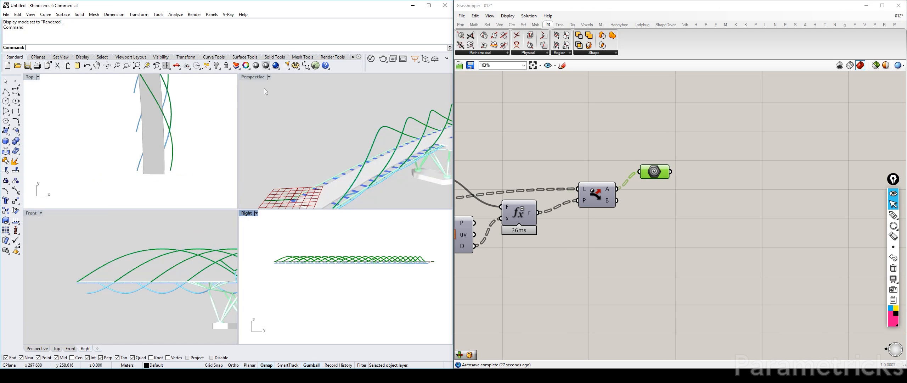
double_click(255, 76)
right_click_drag(269, 151, 390, 159)
scroll(644, 193, "down", 4)
Move the INNER HELIX MODIFIED parameter with its tree component farther down and place the {0} panel between both helix groups.
right_click_drag(644, 194, 776, 176)
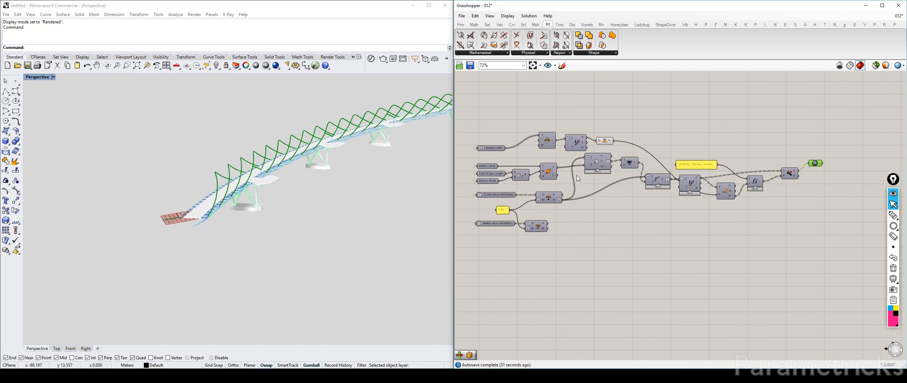
scroll(686, 233, "up", 4)
right_click_drag(686, 234, 675, 148)
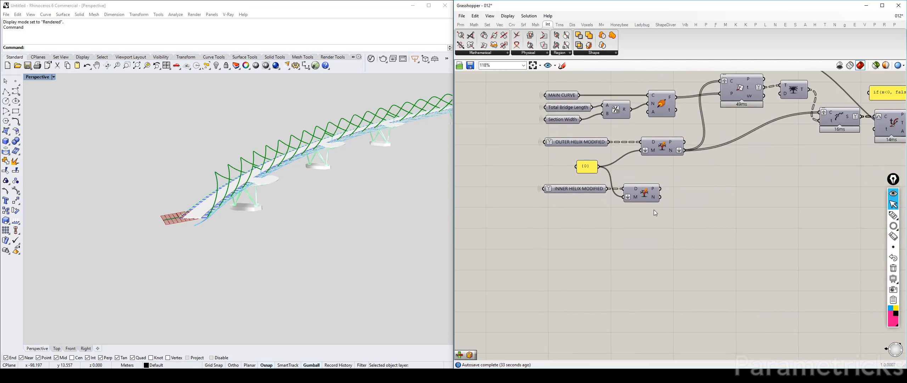
left_click_drag(680, 227, 543, 186)
left_click_drag(639, 192, 653, 253)
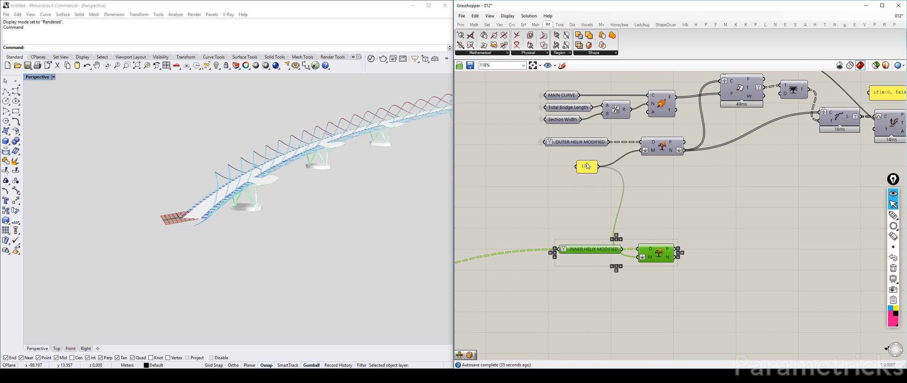
left_click_drag(587, 166, 597, 193)
Hide the Plane parameter's preview and move it up together with its List Item and Evaluate Curve components.
right_click_drag(802, 180, 532, 199)
right_click_drag(742, 163, 762, 191)
scroll(763, 191, "down", 2)
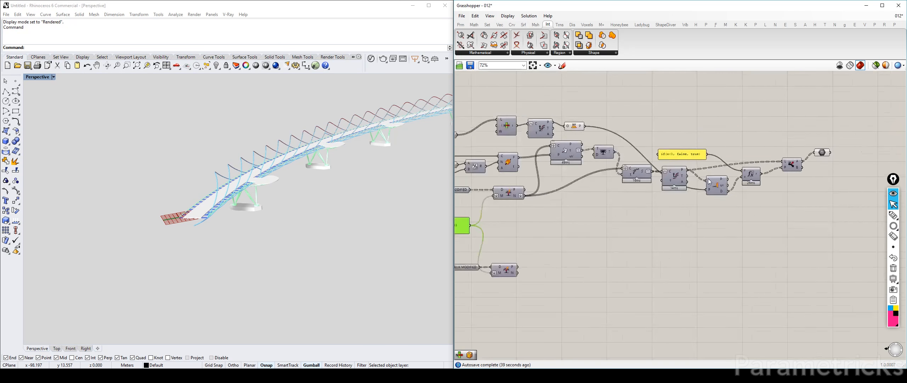
scroll(556, 116, "up", 2)
left_click(586, 131)
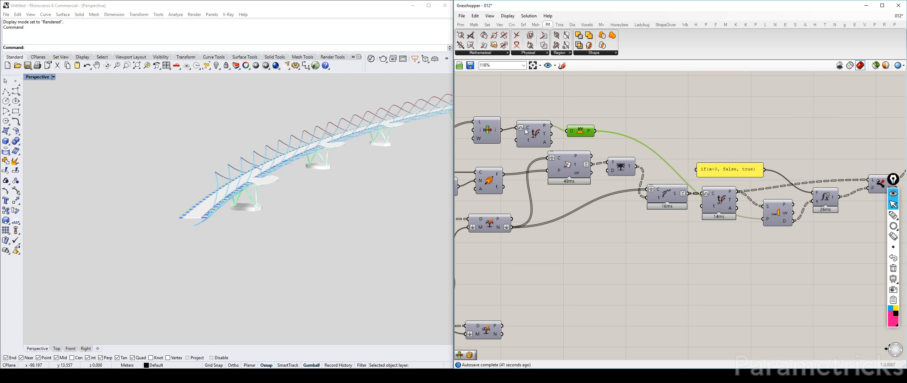
left_click_drag(608, 112, 486, 117)
right_click_drag(563, 150, 642, 140)
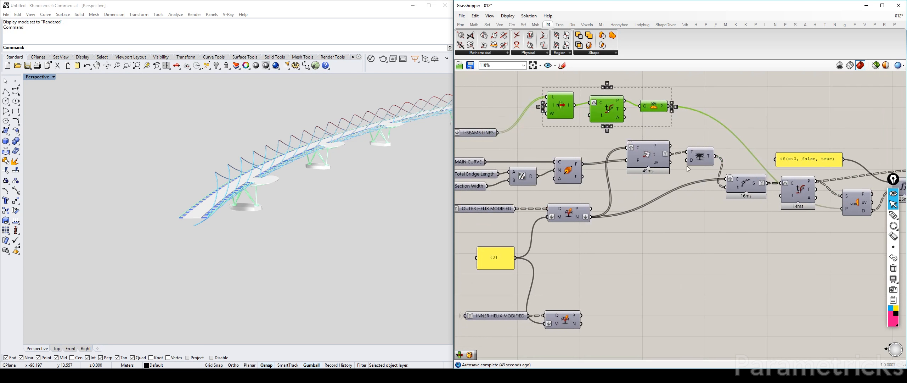
Select the Geometry parameter on Dispatch's A output to examine its segments in the Perspective view.
right_click_drag(686, 166, 552, 166)
right_click_drag(752, 160, 571, 163)
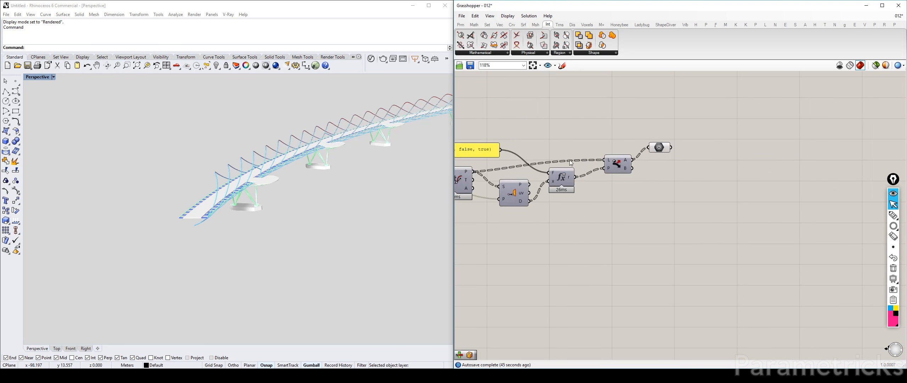
scroll(654, 139, "up", 3)
left_click(699, 152)
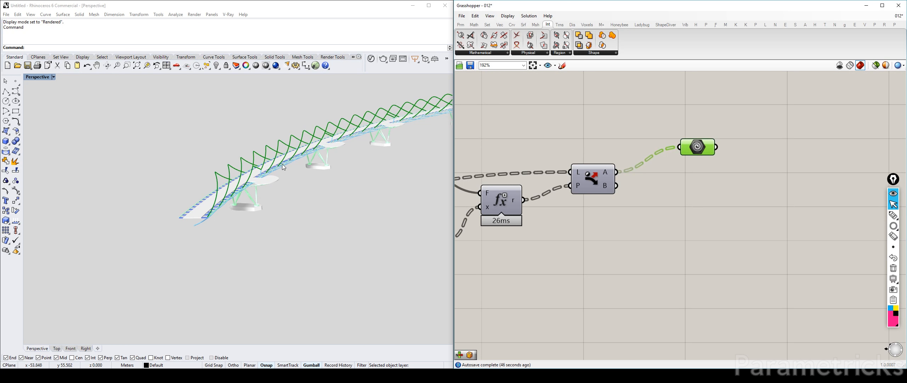
Examine the segments on Dispatch's A output at the near end of the bridge and the Geometry parameter's data tree.
scroll(284, 167, "up", 5)
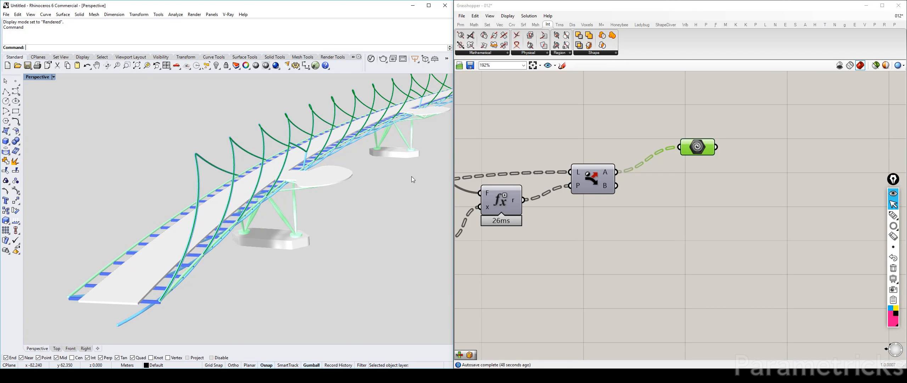
right_click_drag(734, 136, 649, 168)
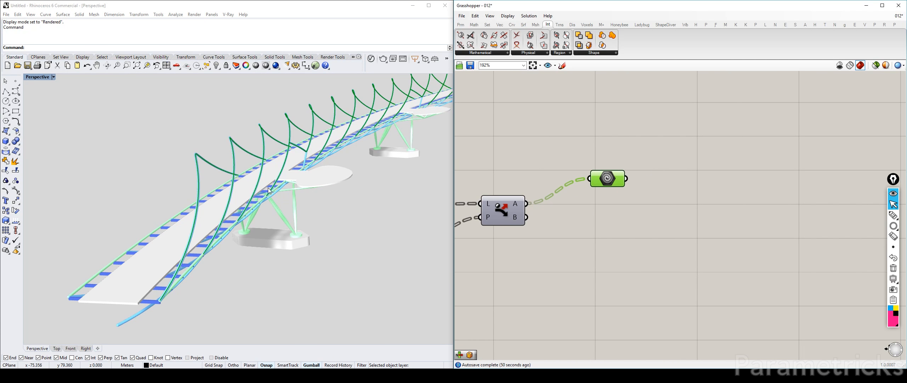
mouse_move(613, 180)
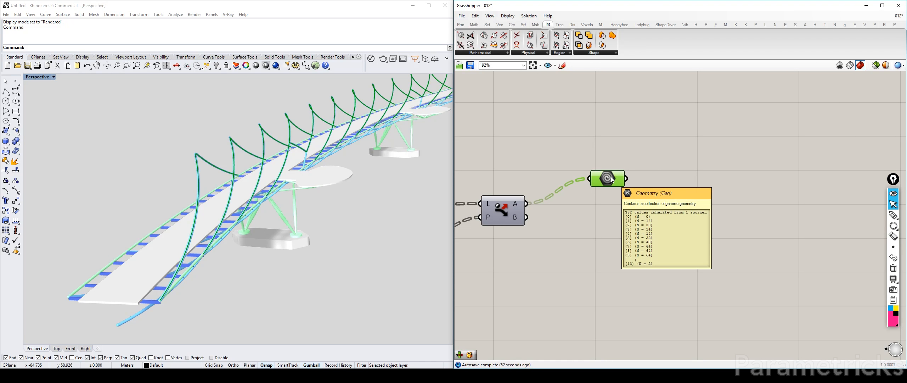
right_click_drag(355, 158, 307, 163)
double_click(710, 163)
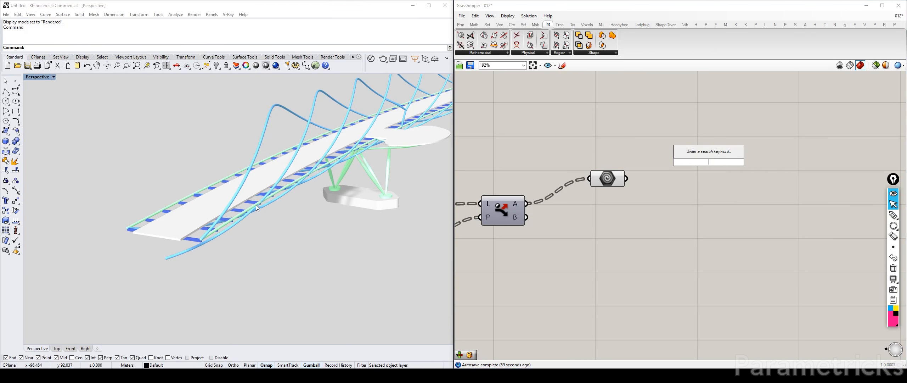
Locate the Deck / Horizontal beams group to find how the I-BEAMS LINES ends are joined into curves.
right_click_drag(598, 220, 705, 218)
scroll(705, 218, "down", 8)
right_click_drag(560, 193, 730, 168)
scroll(737, 171, "up", 7)
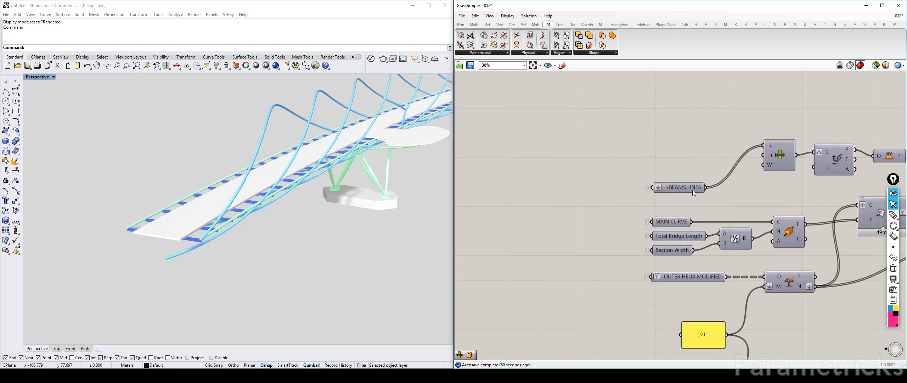
left_click(693, 191)
scroll(681, 189, "down", 10)
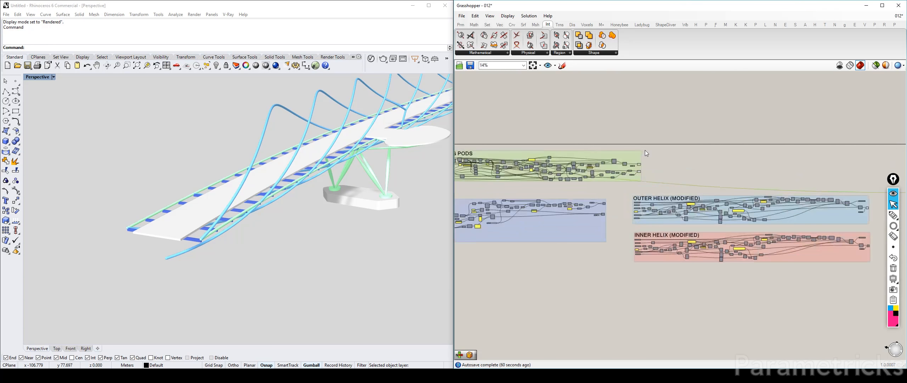
scroll(628, 169, "up", 4)
scroll(630, 171, "down", 2)
right_click_drag(630, 172, 782, 173)
right_click_drag(493, 167, 633, 166)
scroll(594, 162, "up", 10)
scroll(713, 247, "down", 3)
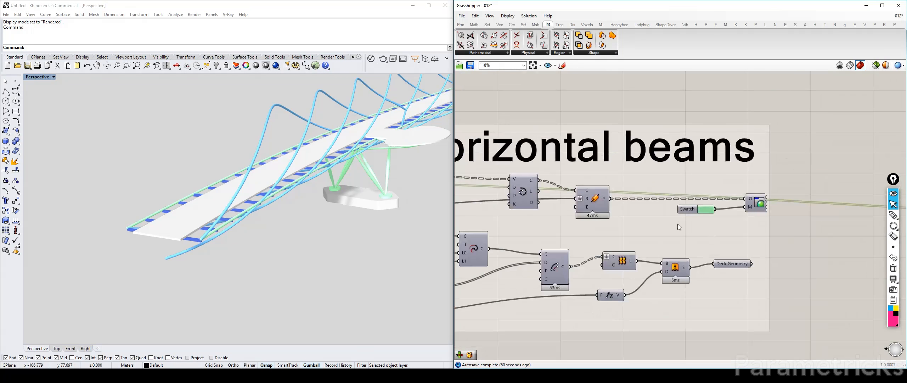
Duplicate the End Points, flattened Merge and PolyLine components of the Deck / Horizontal beams group above the originals.
left_click(531, 190)
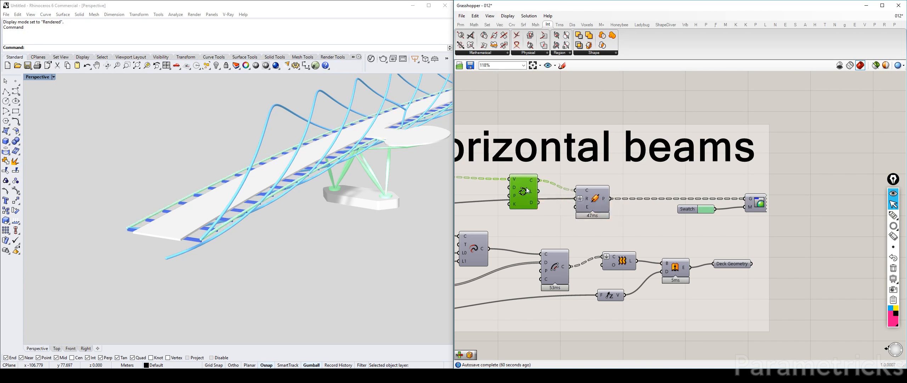
right_click_drag(528, 190, 764, 187)
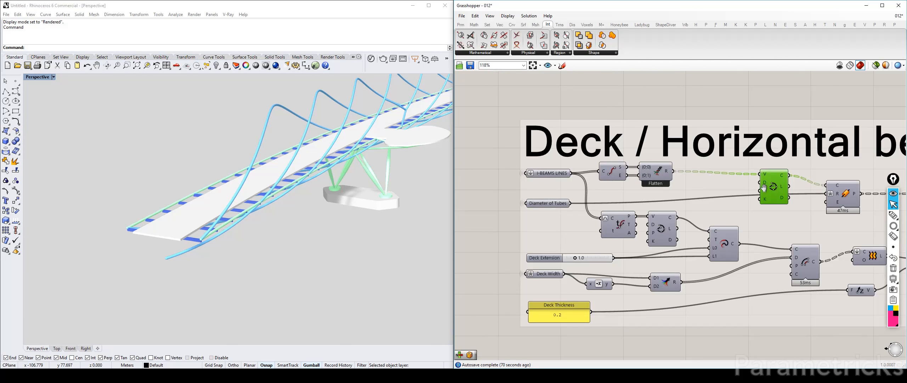
left_click(660, 174)
left_click(623, 173, "shift")
left_click(771, 186, "shift")
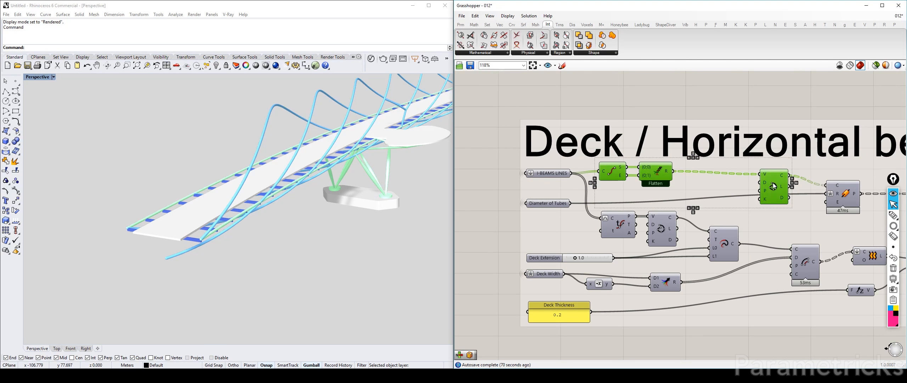
right_click_drag(753, 192, 586, 189)
left_click_drag(605, 185, 716, 126, "alt")
scroll(716, 127, "down", 1)
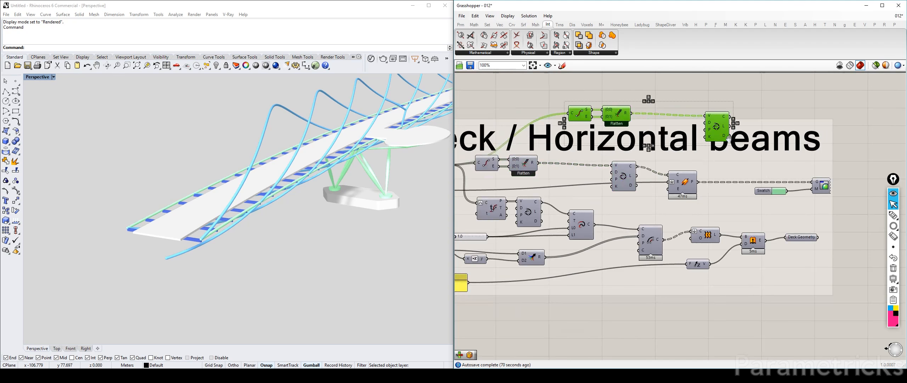
Paste the End Points, Merge and PolyLine components above the I-BEAMS LINES branch of the helix segment definition.
right_click_drag(714, 127, 556, 173)
scroll(556, 174, "down", 5)
right_click_drag(829, 188, 581, 170)
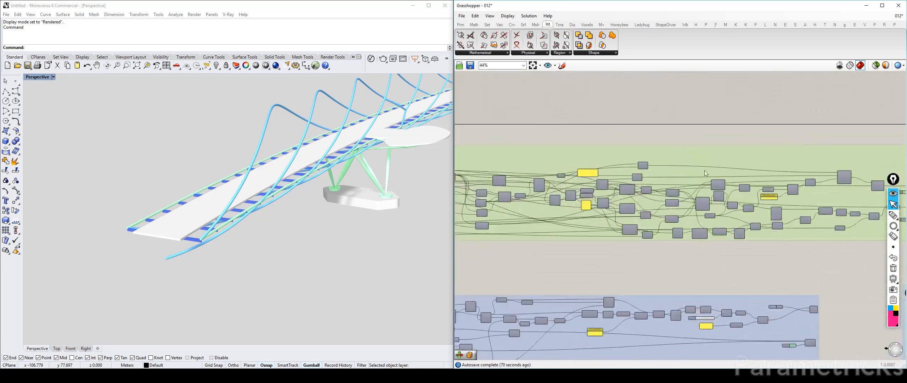
right_click_drag(864, 184, 553, 124)
right_click_drag(851, 150, 545, 120)
scroll(703, 201, "up", 5)
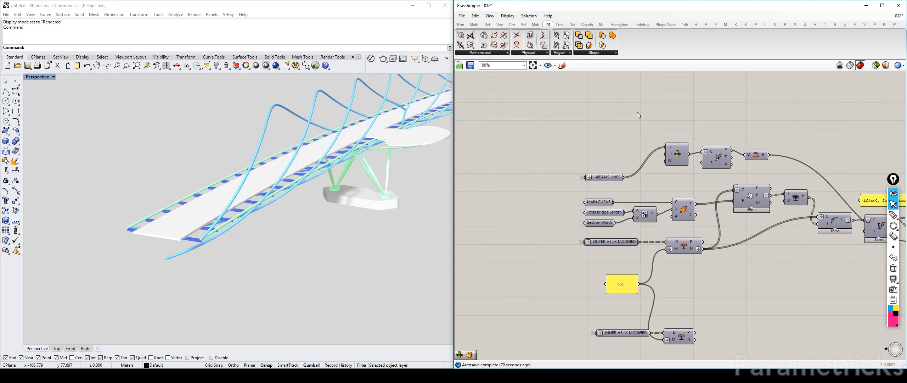
key("ctrl+v")
right_click_drag(653, 124, 518, 80)
left_click_drag(615, 182, 618, 85)
right_click_drag(574, 77, 608, 171)
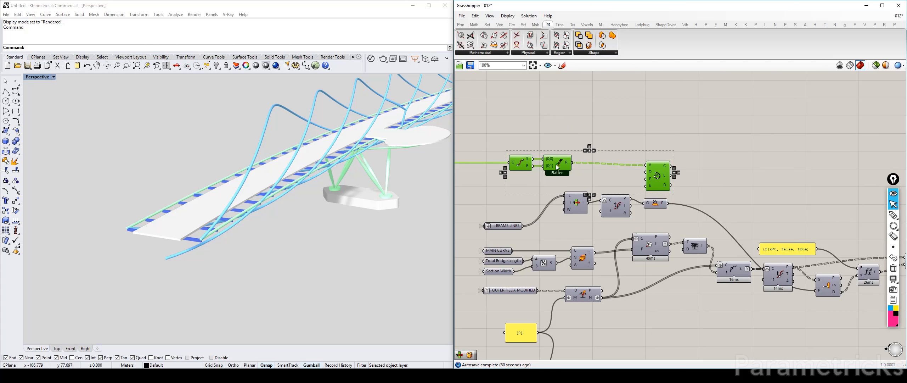
Connect the local I-BEAMS LINES parameter to the pasted End Points component and move PolyLine above Dispatch.
left_click_drag(557, 168, 606, 176)
left_click_drag(674, 219, 556, 176)
left_click(542, 234)
left_click(713, 193)
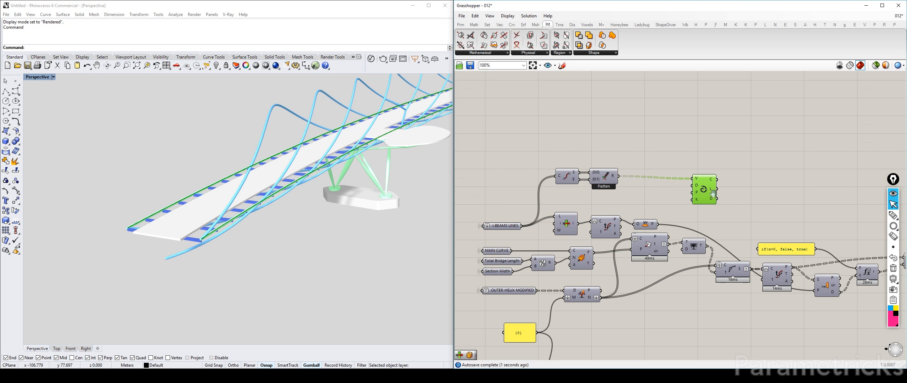
right_click_drag(712, 193, 516, 161)
left_click_drag(516, 161, 731, 185)
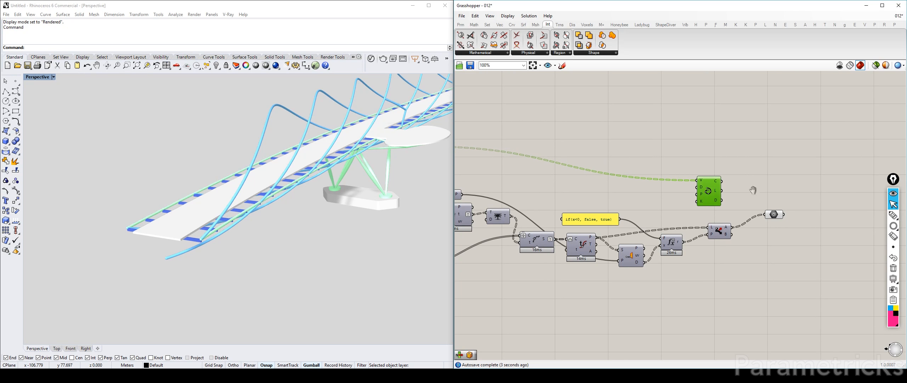
Add a Merge component with PolyLine's C output wired to D1 and the Geometry parameter wired to D2.
right_click_drag(753, 191, 585, 188)
double_click(616, 182)
type("merge")
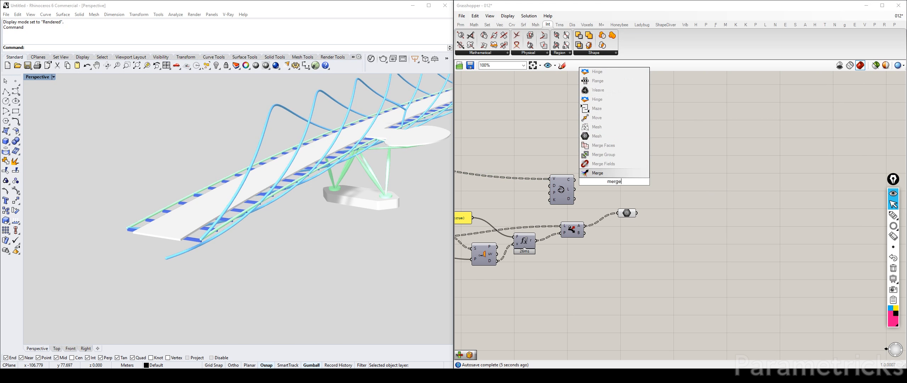
key("Return")
left_click_drag(574, 180, 674, 195)
left_click_drag(637, 213, 673, 209)
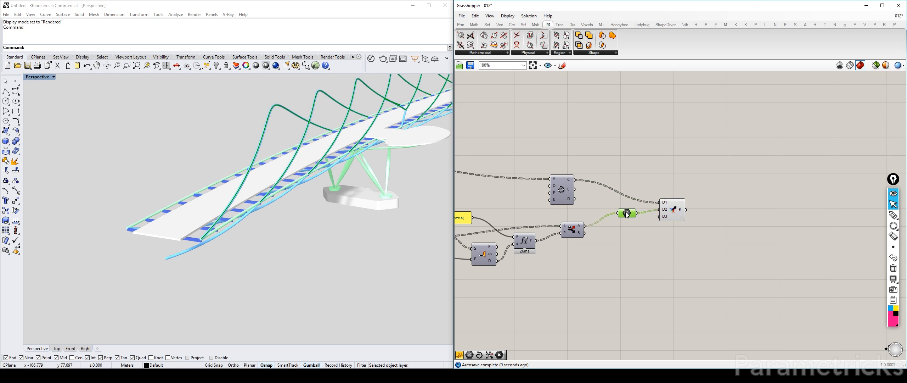
Set the Perspective view to Shaded, and turn the selected-only preview on and back off to check the merged curves.
right_click_drag(434, 106, 509, 154)
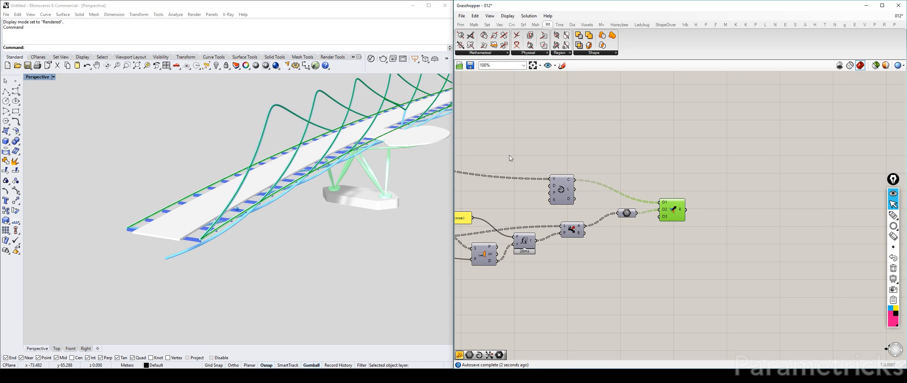
left_click(876, 68)
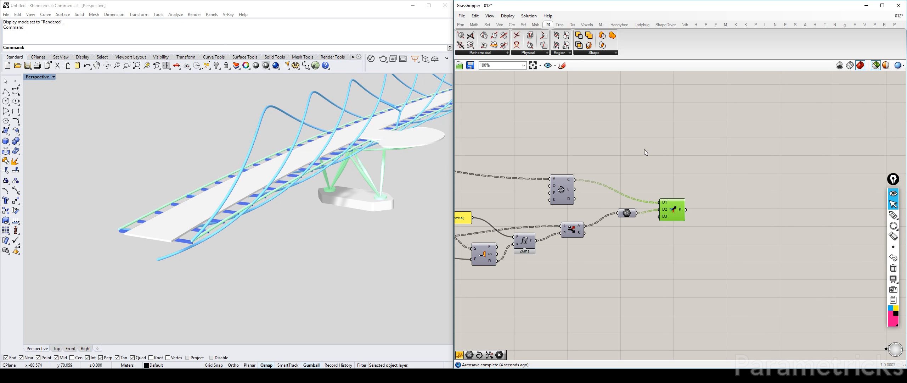
scroll(645, 149, "down", 12)
right_click_drag(643, 148, 701, 141)
left_click(36, 77)
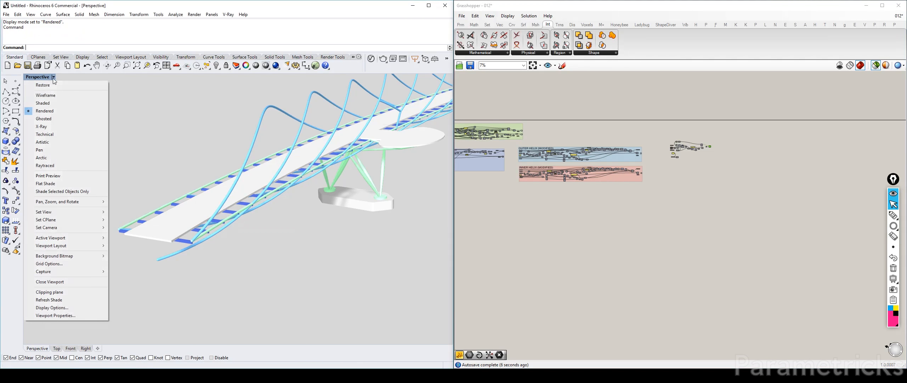
left_click(39, 104)
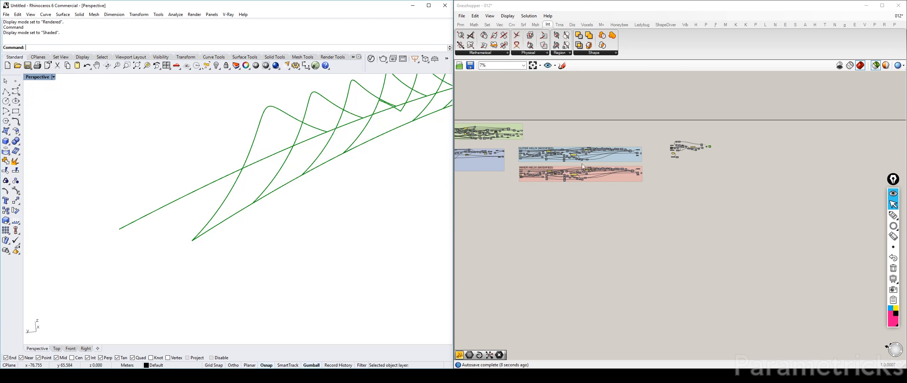
right_click_drag(740, 120, 730, 144)
left_click(876, 65)
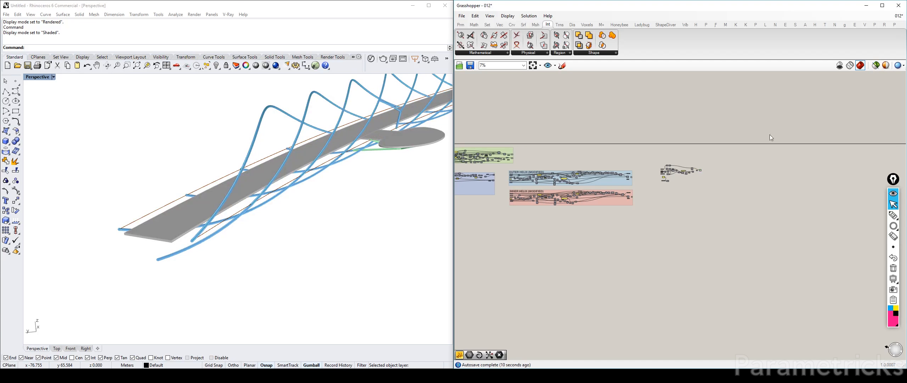
Hide the previews of the two last components at the end of the green PODS group.
scroll(515, 145, "up", 5)
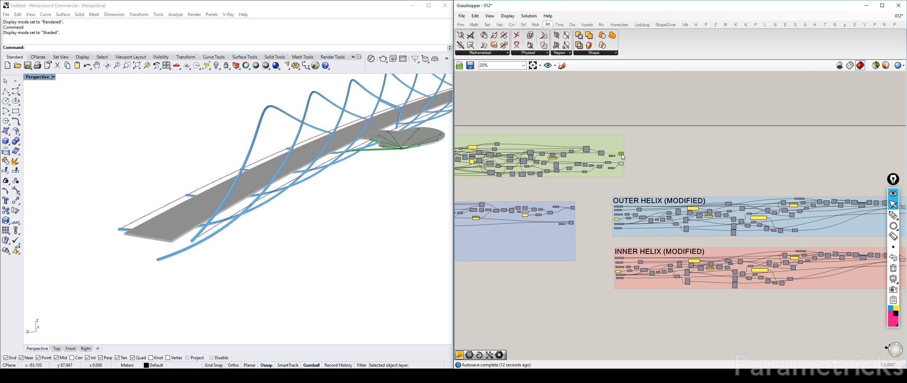
key("ctrl+q")
left_click(622, 163)
key("ctrl+q")
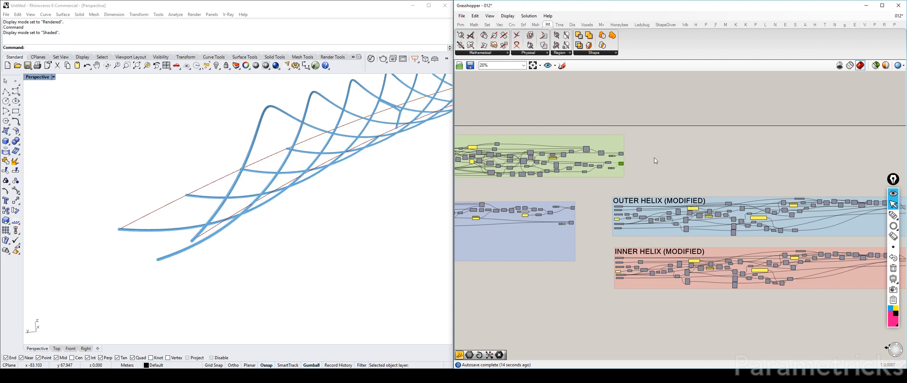
mouse_move(348, 175)
right_mouse_down()
mouse_move(375, 161)
mouse_move(349, 164)
right_mouse_up()
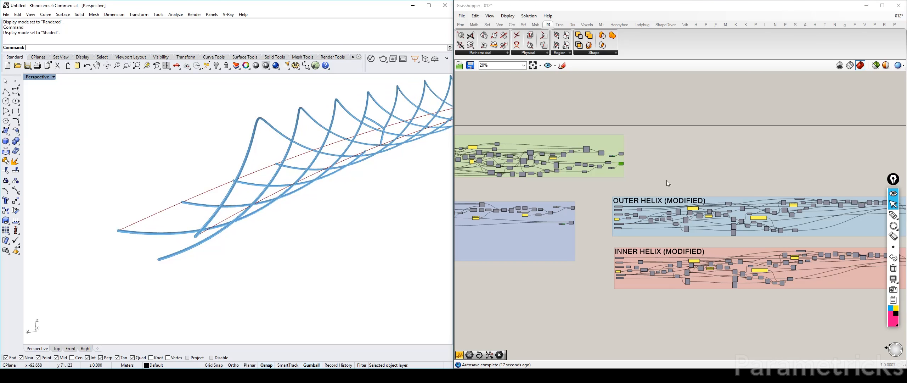
Hide the preview of the display component at the end of the OUTER HELIX (MODIFIED) group.
right_click_drag(631, 195, 444, 165)
right_click(680, 147)
right_click_drag(816, 165, 552, 138)
scroll(792, 162, "up", 3)
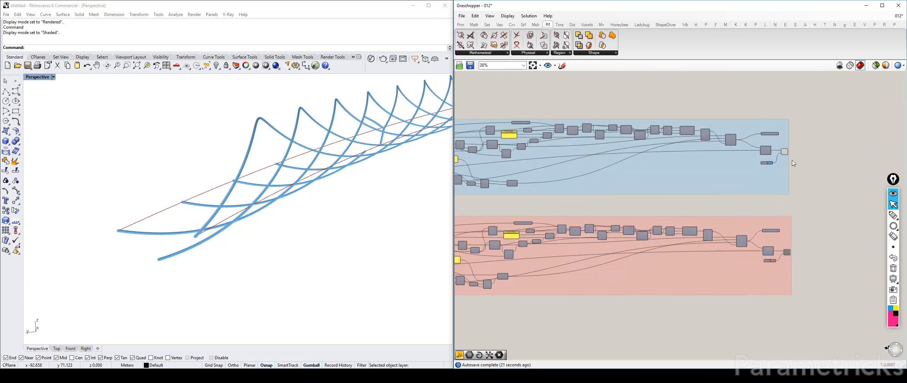
scroll(793, 161, "up", 3)
left_click(775, 154)
key("ctrl+q")
Select the new Merge component and examine the merged curves in the Perspective view.
right_click_drag(775, 155, 439, 167)
scroll(745, 159, "down", 2)
right_click_drag(723, 164, 439, 198)
scroll(639, 162, "up", 3)
left_click(621, 161)
right_click_drag(245, 195, 187, 240)
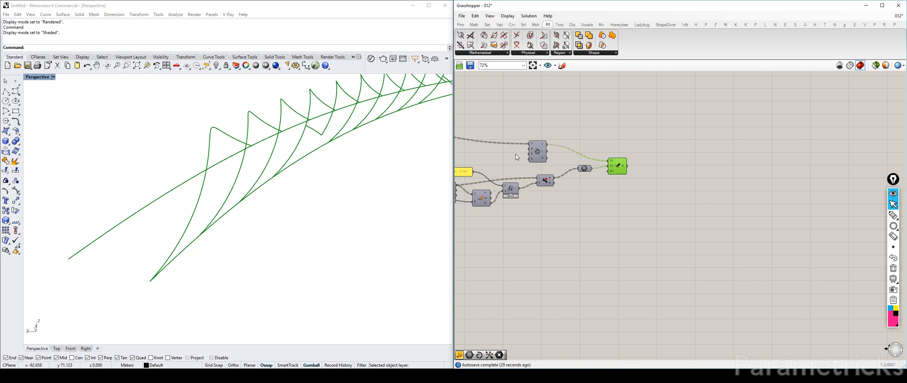
Remove the unused D3 input from the Merge component that joins the PolyLine curves and helix segments.
scroll(648, 163, "up", 2)
left_click(664, 161)
double_click(663, 161)
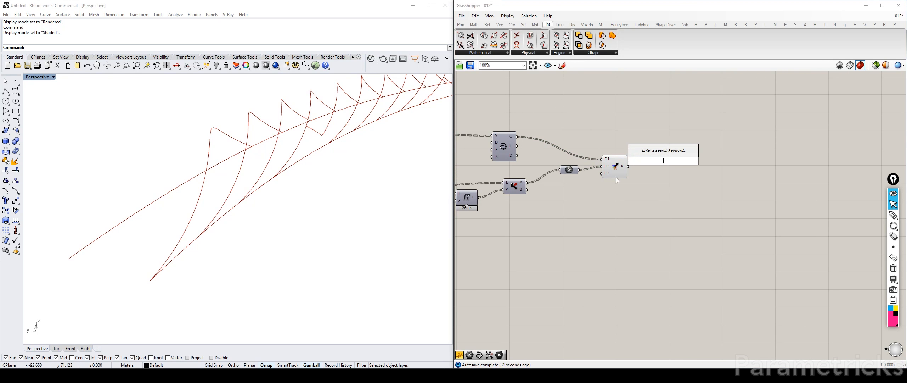
scroll(617, 178, "up", 9)
left_click(599, 170)
Duplicate the Curve | Plane intersection component and place the copy beyond the final Merge component.
scroll(599, 170, "down", 5)
right_click_drag(652, 158, 761, 167)
scroll(761, 167, "down", 5)
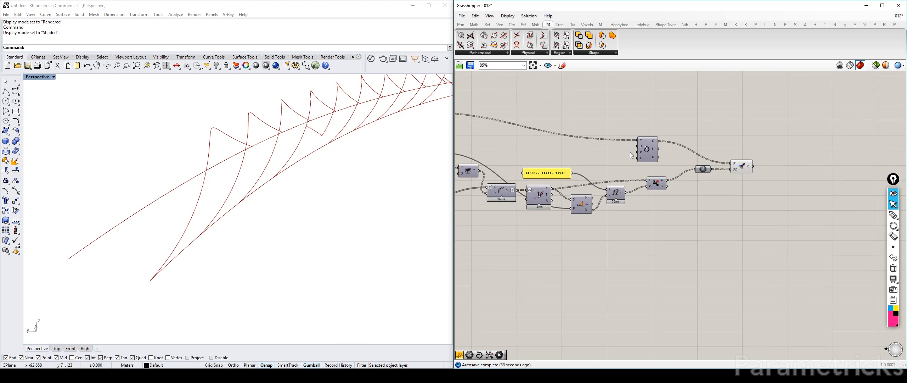
right_click_drag(589, 149, 701, 146)
left_click_drag(588, 165, 739, 117)
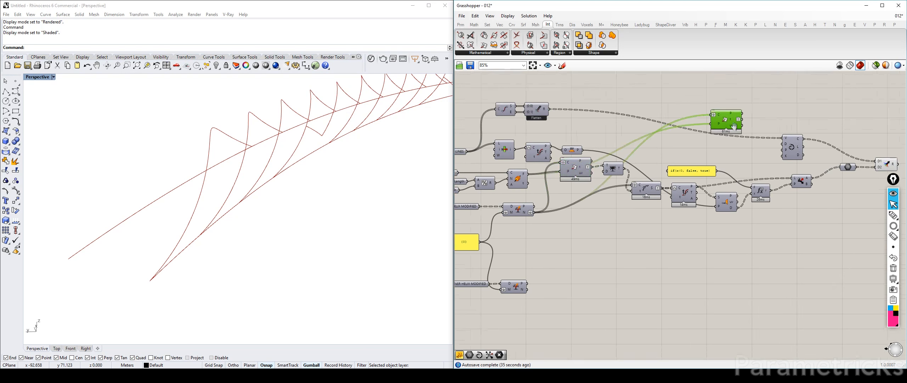
right_click_drag(755, 114, 549, 149)
left_click_drag(527, 152, 753, 155)
scroll(701, 191, "up", 3)
Inspect the Merge component's result tree and examine its curves from a lower angle in the Perspective view.
mouse_move(701, 191)
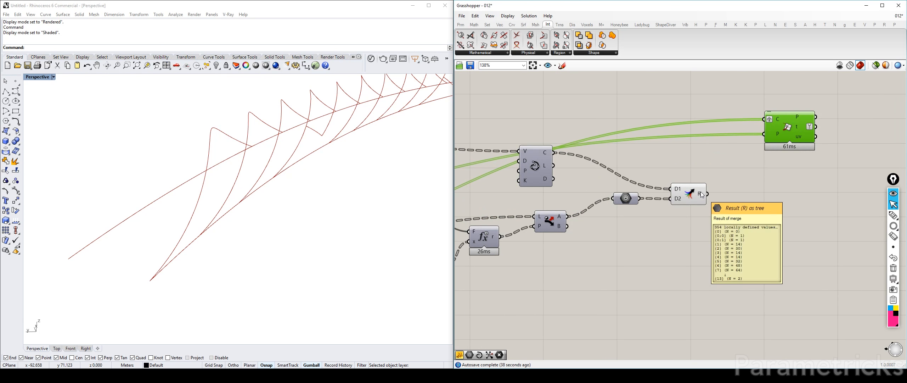
left_click_drag(698, 193, 692, 187)
right_click_drag(340, 202, 295, 205)
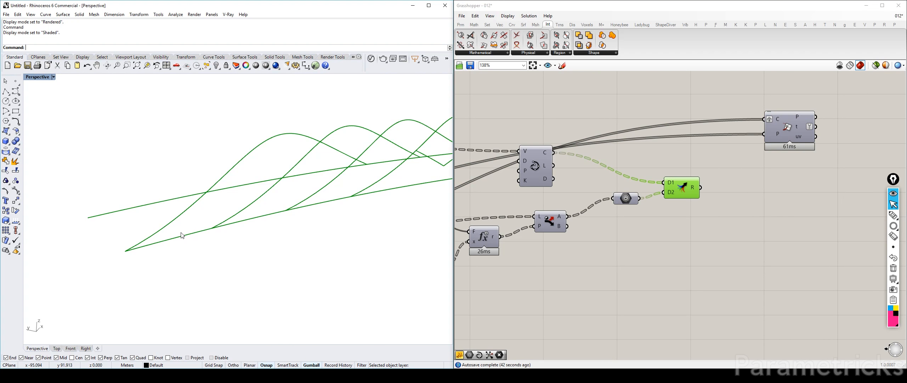
Switch to the bridge photo in IrfanView, study the deck edge with temporary pen strokes, and return to Grasshopper.
key("alt+Tab")
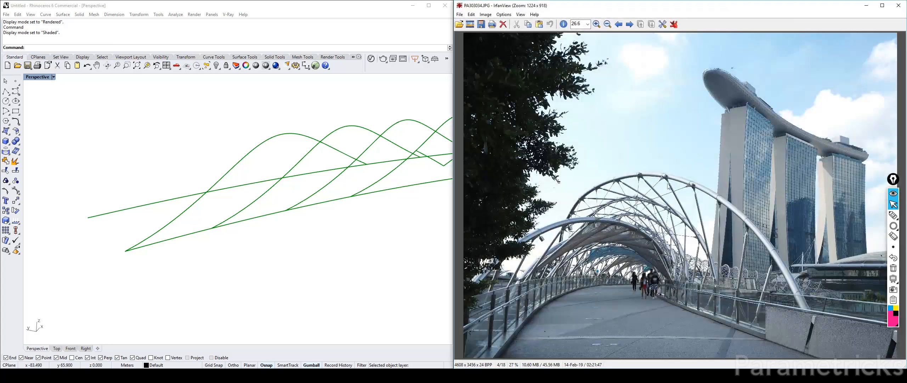
left_click(893, 215)
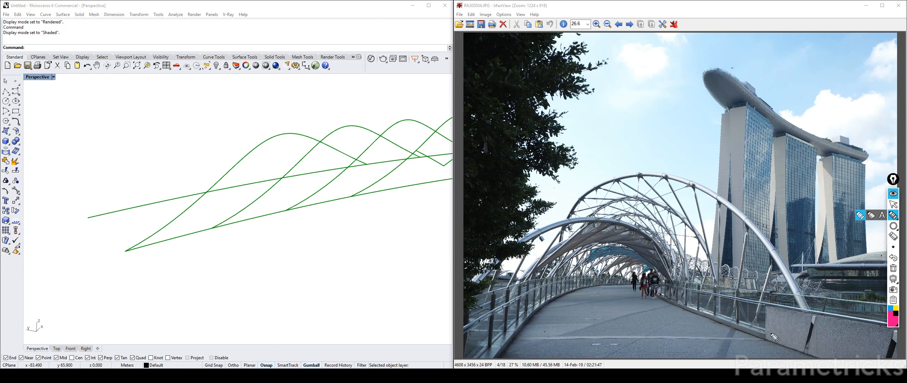
left_click_drag(774, 334, 631, 291)
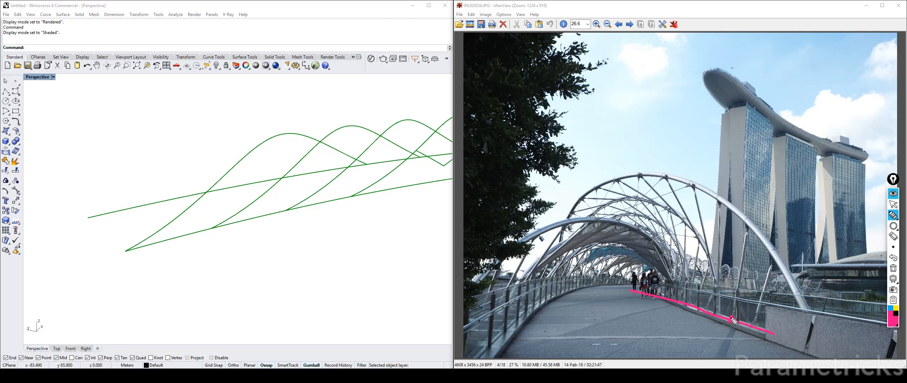
left_click_drag(747, 224, 746, 217)
left_click_drag(733, 321, 751, 225)
left_click(894, 268)
left_click(894, 194)
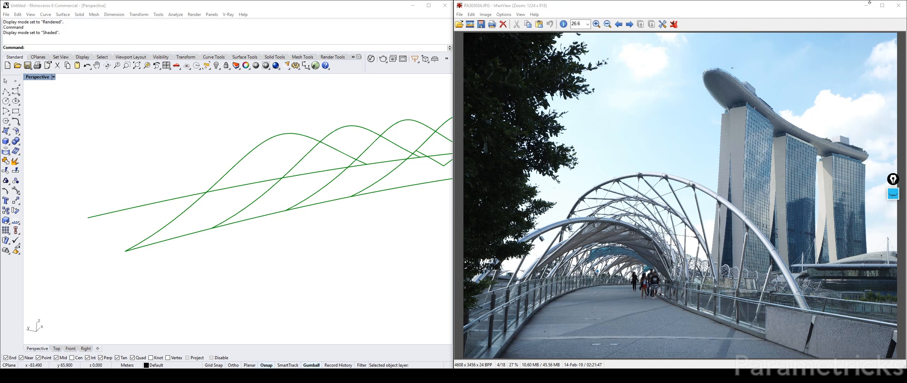
left_click(868, 3)
left_click(719, 185)
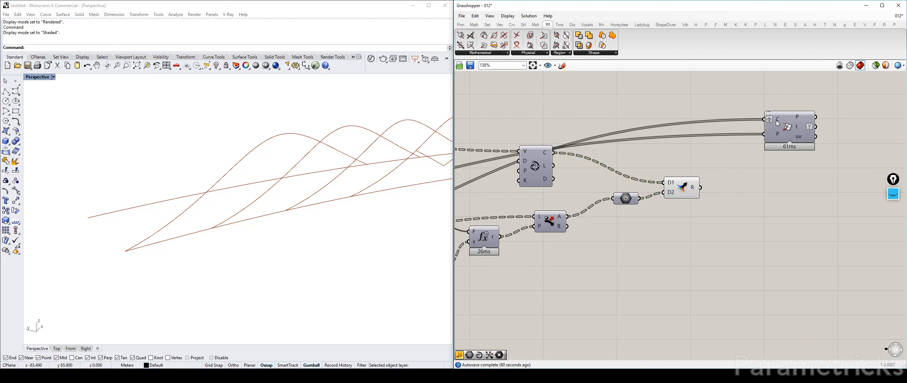
Feed the Merge result into the duplicated Curve | Plane component's C input and flatten the Merge's R output.
left_click_drag(701, 187, 766, 120)
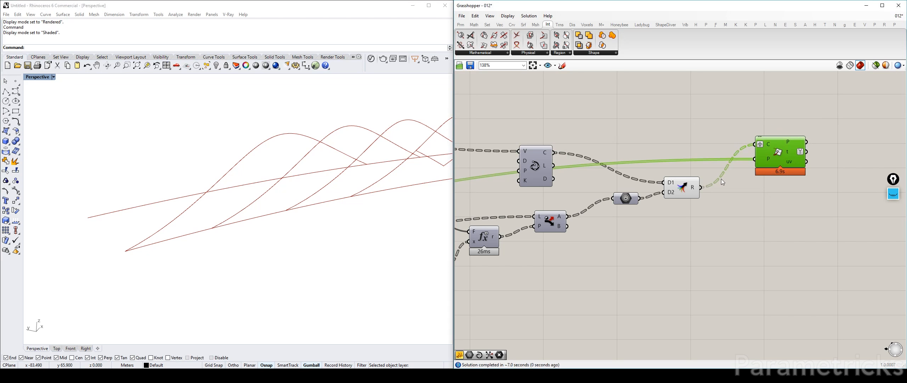
right_click(693, 186)
left_click(713, 223)
scroll(693, 186, "up", 3)
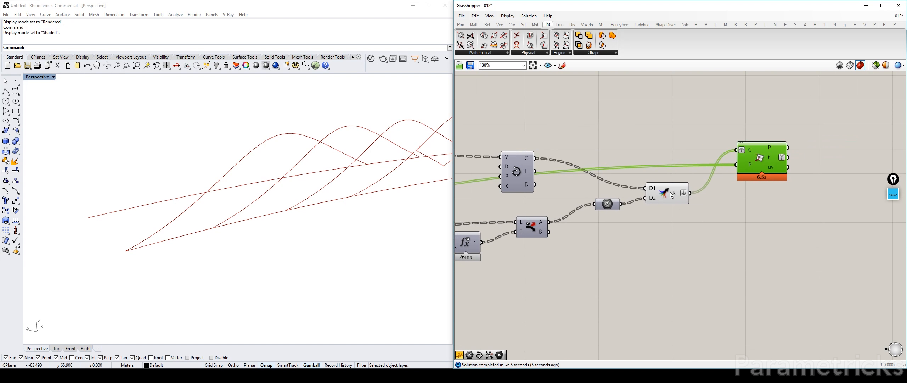
mouse_move(678, 197)
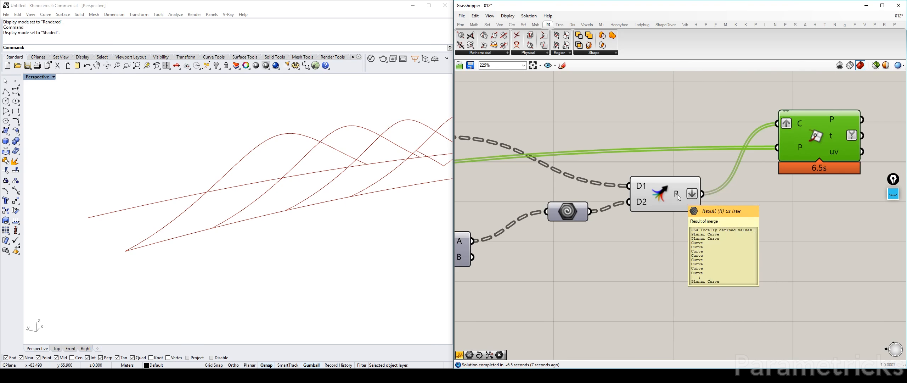
Move the duplicated Curve | Plane component close beside the Merge component.
left_click_drag(670, 191, 667, 189)
right_click_drag(707, 184, 616, 198)
left_click_drag(726, 143, 677, 220)
mouse_move(656, 243)
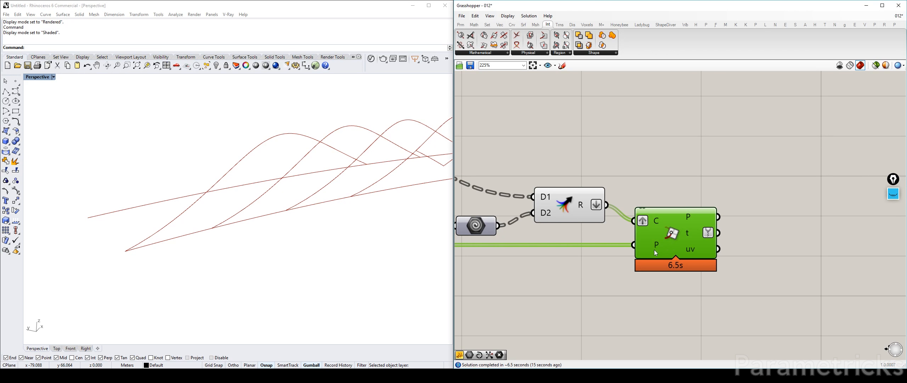
Remove the graft from the Curve | Plane component's C input and graft its P input instead.
right_click(655, 244)
right_click(658, 221)
right_click(657, 221)
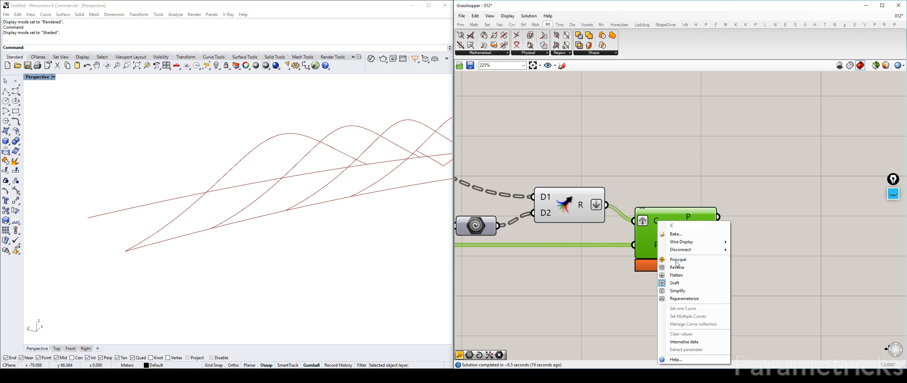
left_click(678, 282)
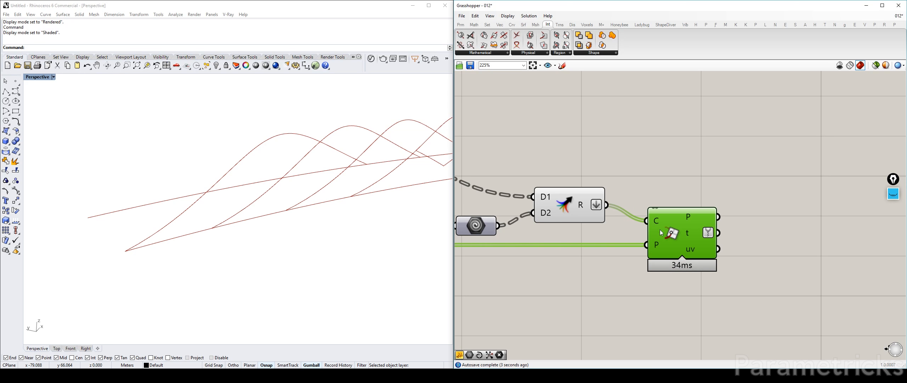
right_click(656, 243)
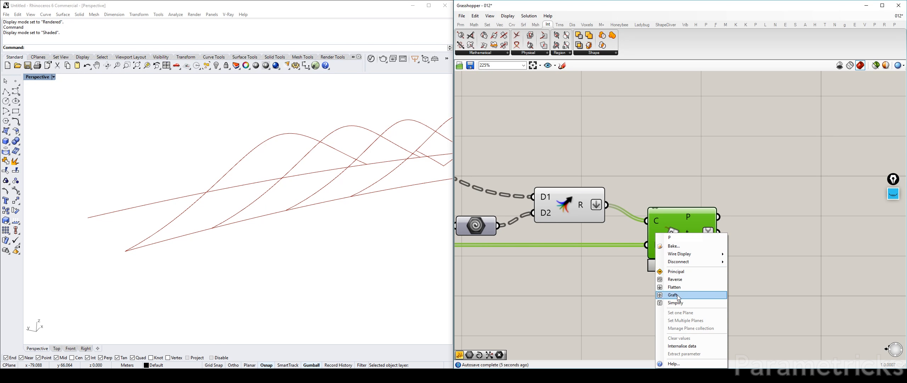
left_click(676, 262)
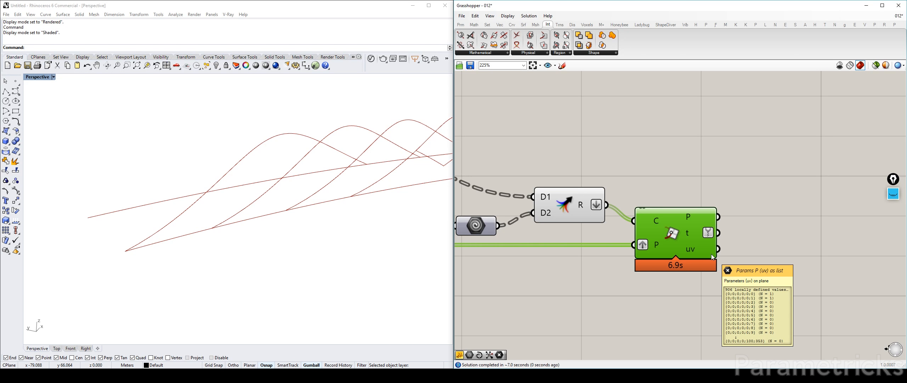
Simplify the P output of the Curve | Plane component and check its point tree paths.
right_click_drag(740, 183, 592, 192)
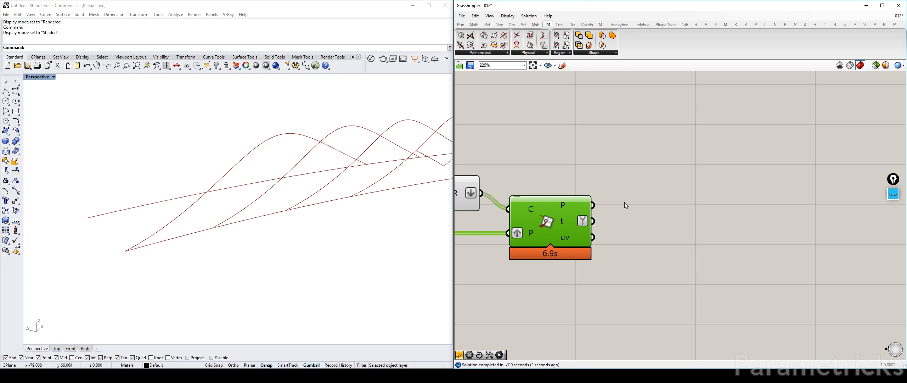
scroll(625, 204, "down", 3)
mouse_move(676, 189)
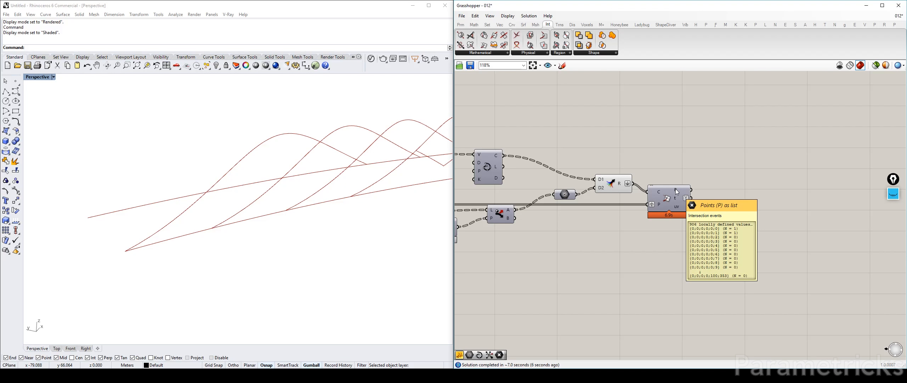
right_click(676, 189)
left_click(699, 235)
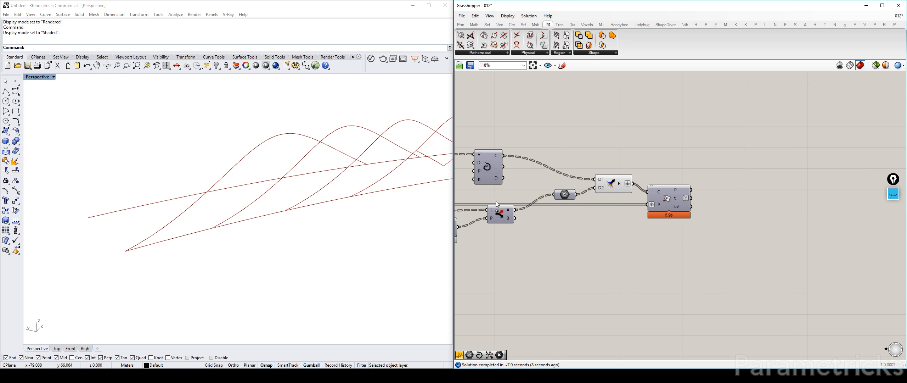
scroll(672, 199, "up", 3)
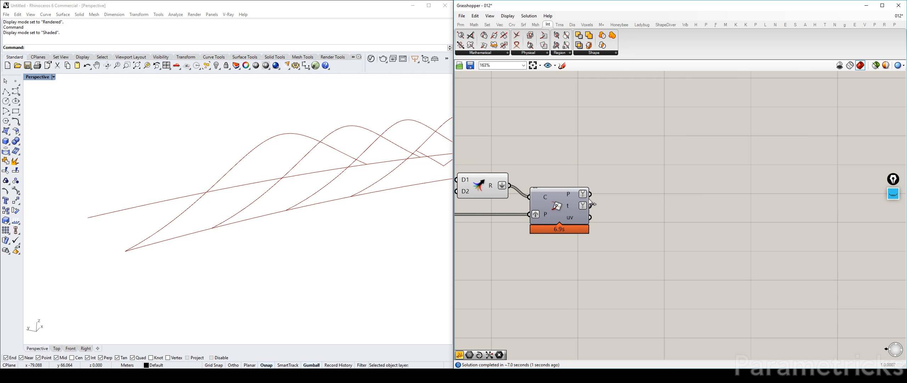
mouse_move(571, 193)
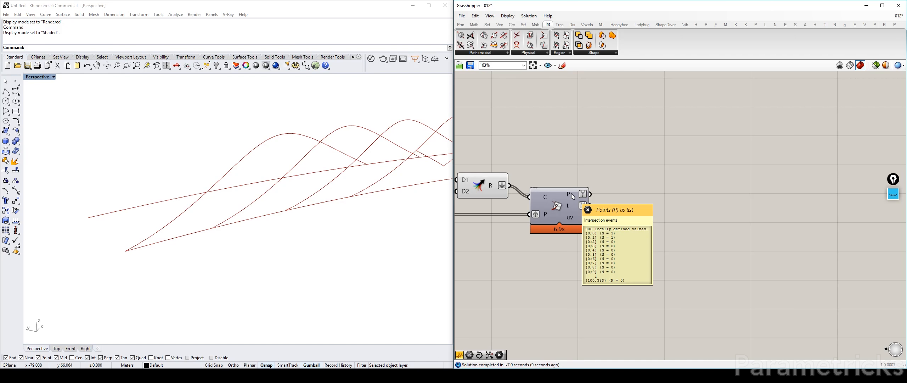
Add a Trim Tree component and connect the intersection points to its T input.
right_click_drag(571, 192, 610, 183)
double_click(666, 172)
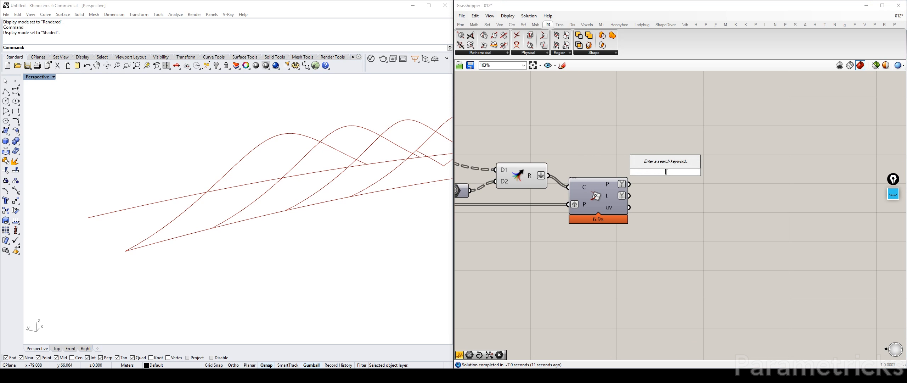
type("trim")
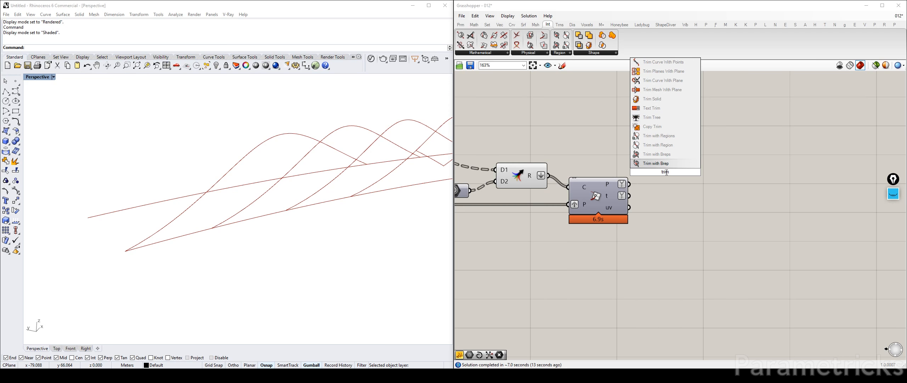
left_click(651, 117)
left_click_drag(630, 183, 667, 189)
View the trimmed points along the bridge curves and shift the Merge component slightly away from the intersection component.
right_click_drag(198, 210, 227, 209)
double_click(738, 166)
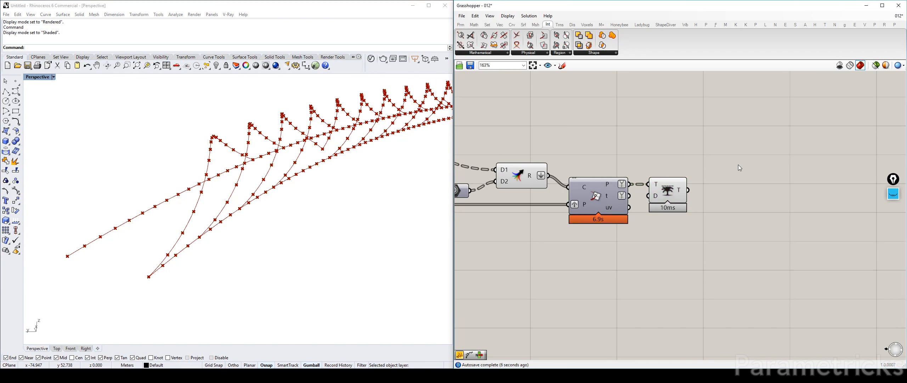
left_click_drag(517, 172, 511, 174)
left_click_drag(653, 118, 684, 135)
left_click(677, 188)
Try joining the Trim Tree's points with a PolyLine component and examine the lines in the Perspective view.
double_click(715, 154)
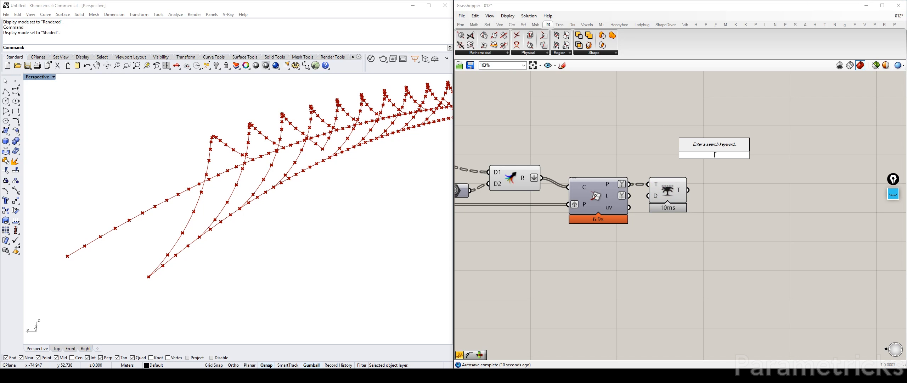
type("po")
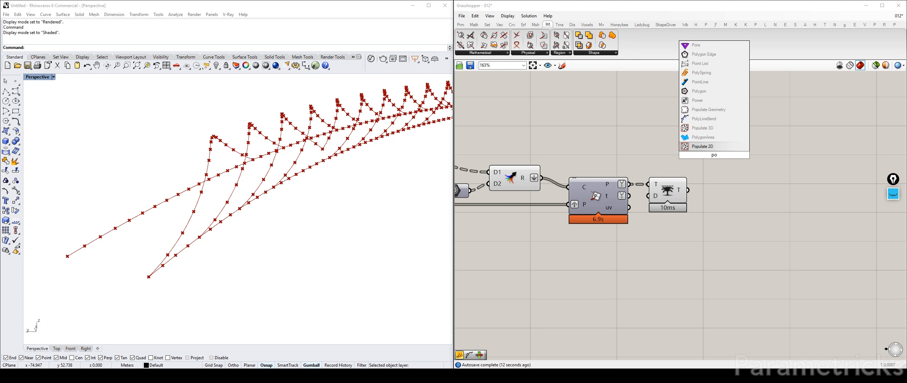
type("lyline")
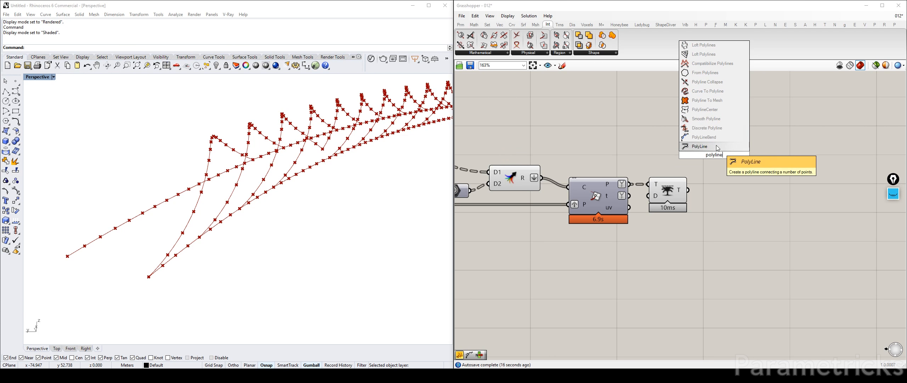
left_click(700, 128)
left_click_drag(719, 173, 719, 189)
right_click_drag(304, 183, 319, 172)
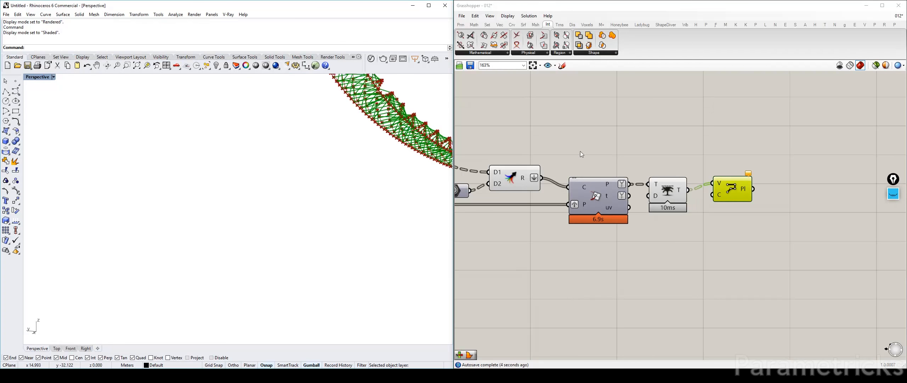
middle_click(732, 187)
left_click(749, 205)
right_click_drag(411, 202, 366, 199)
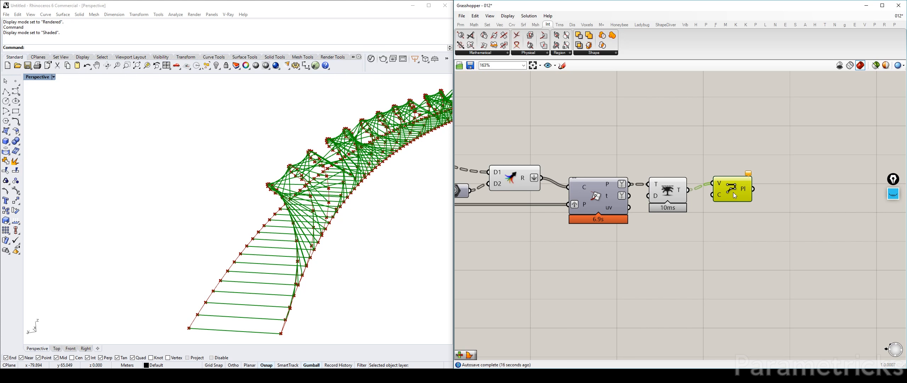
key("Delete")
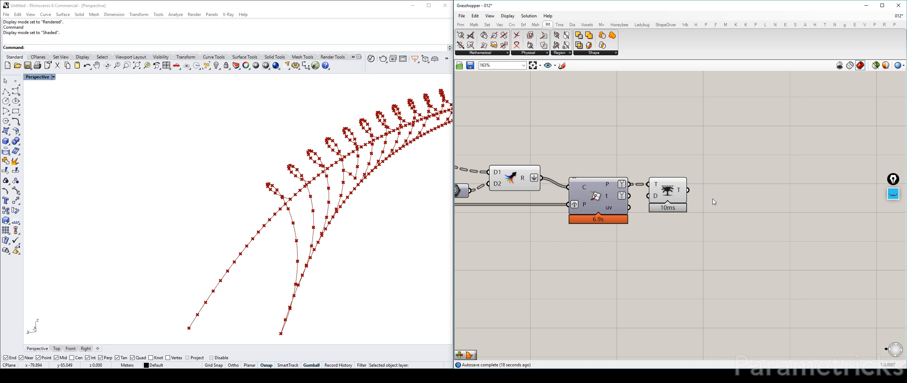
Select the Trim Tree component and frame all its intersection points along the whole bridge in the Perspective view.
scroll(718, 196, "down", 7)
right_click_drag(592, 205, 690, 166)
scroll(611, 147, "up", 4)
scroll(610, 147, "down", 8)
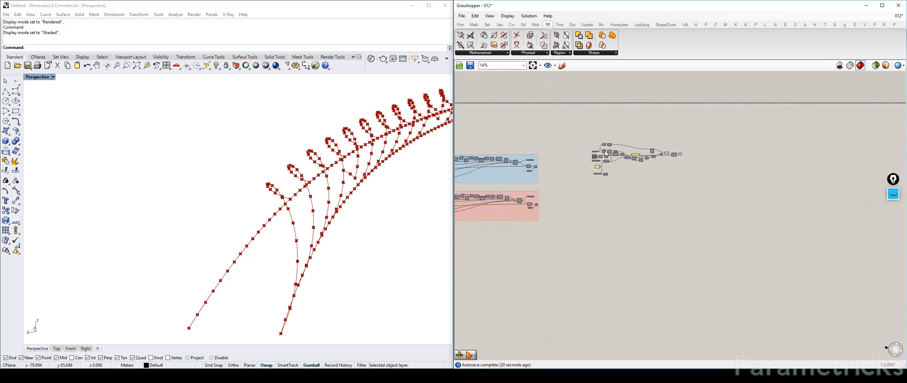
scroll(602, 145, "up", 6)
right_click_drag(820, 166, 551, 148)
scroll(682, 151, "up", 4)
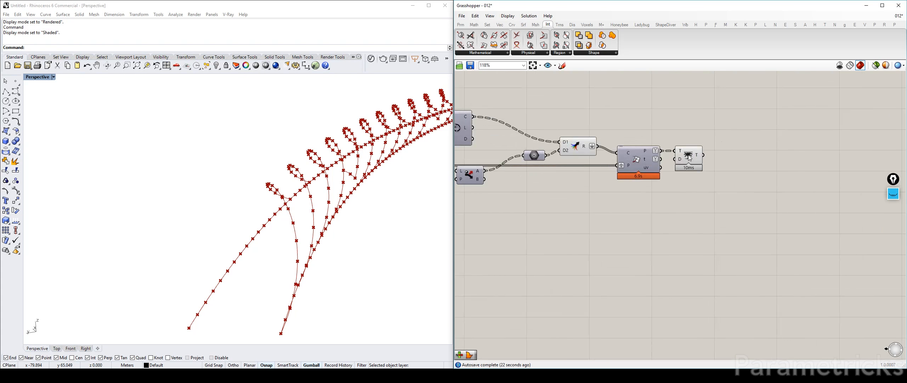
left_click(689, 155)
left_click(724, 163)
scroll(355, 216, "down", 10)
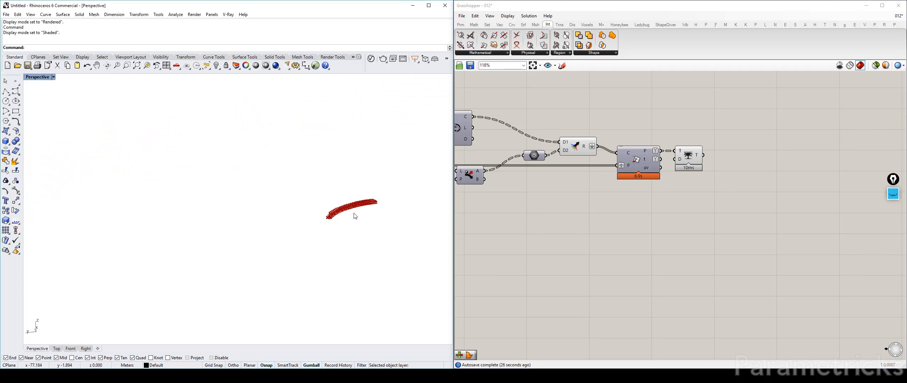
left_click(696, 154)
middle_click(697, 155)
left_click(708, 184)
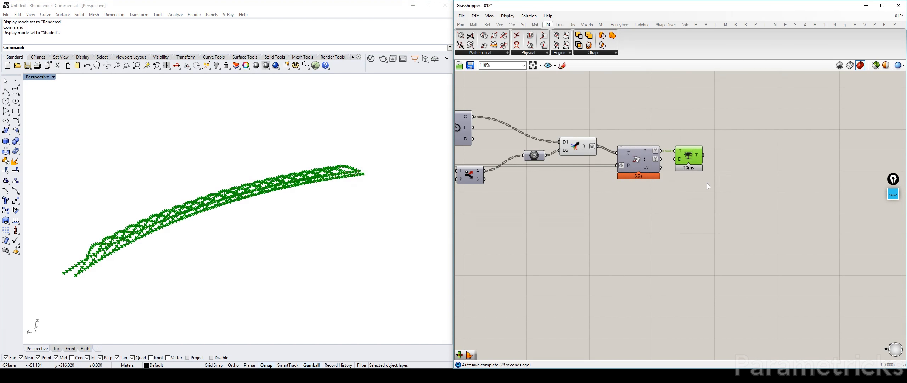
Copy the Circle component and the Outer Helix diameter parameter from the OUTER HELIX group.
scroll(602, 210, "down", 14)
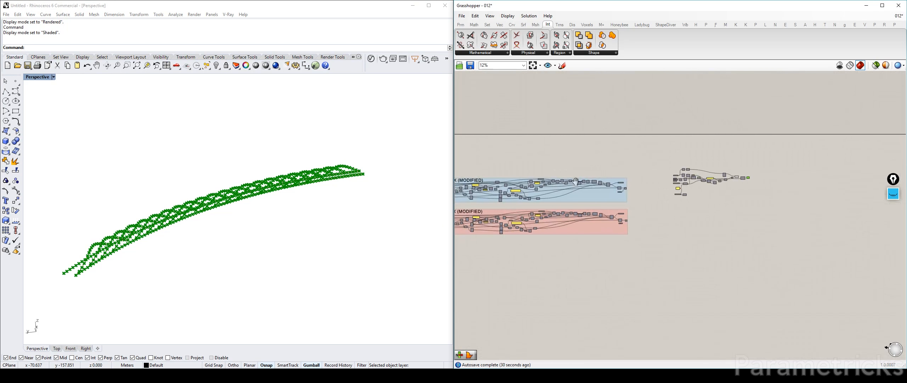
right_click_drag(476, 173, 888, 160)
right_click_drag(567, 155, 696, 149)
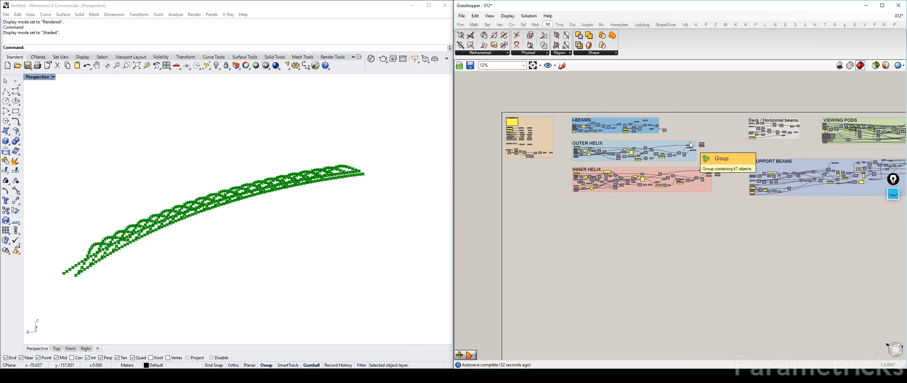
scroll(612, 138, "up", 13)
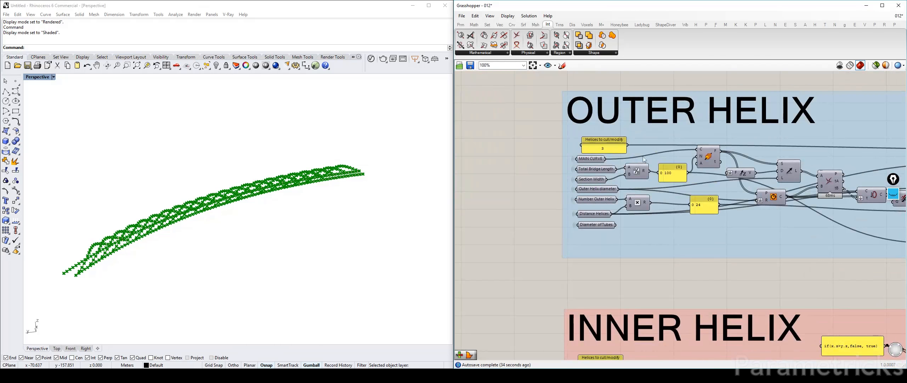
right_click_drag(764, 168, 680, 183)
left_click(686, 210)
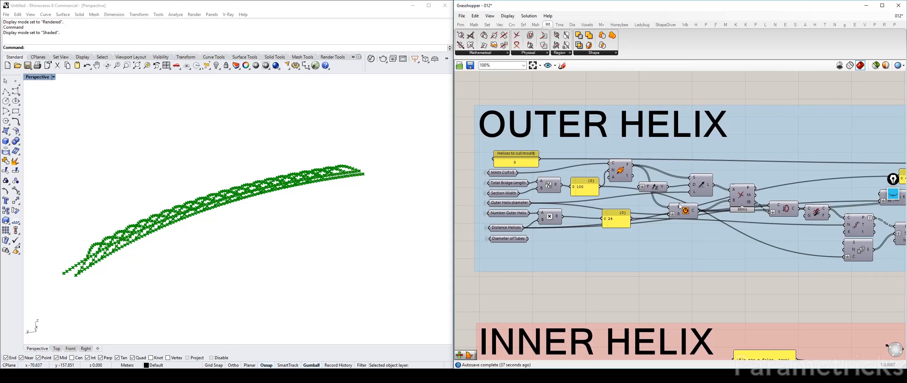
left_click_drag(685, 208, 674, 206)
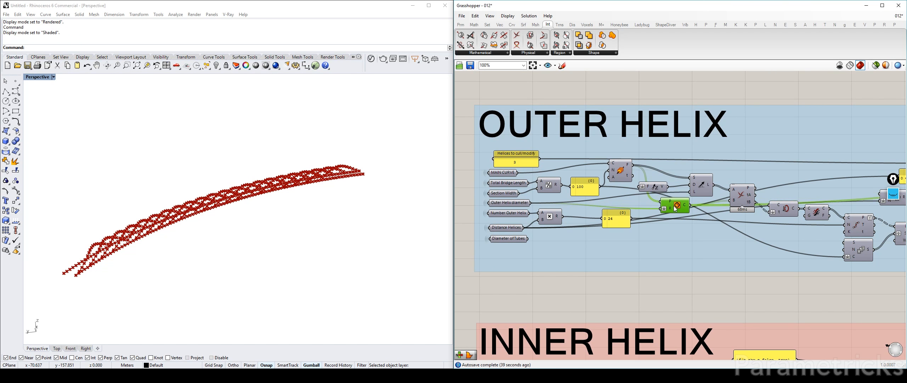
left_click(512, 205, "shift")
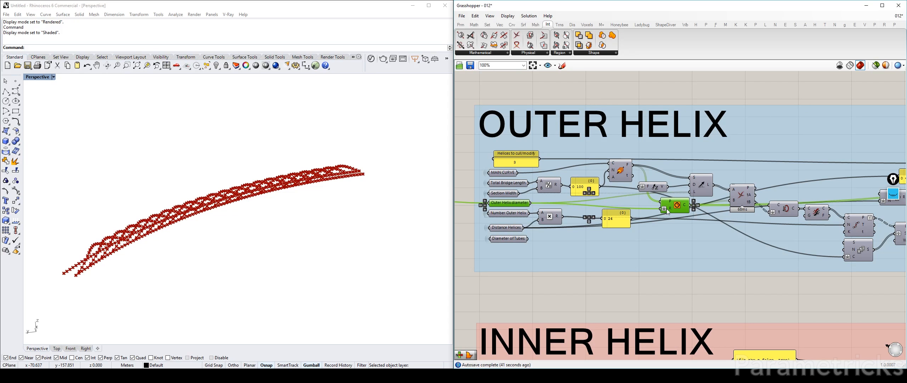
left_click(692, 279)
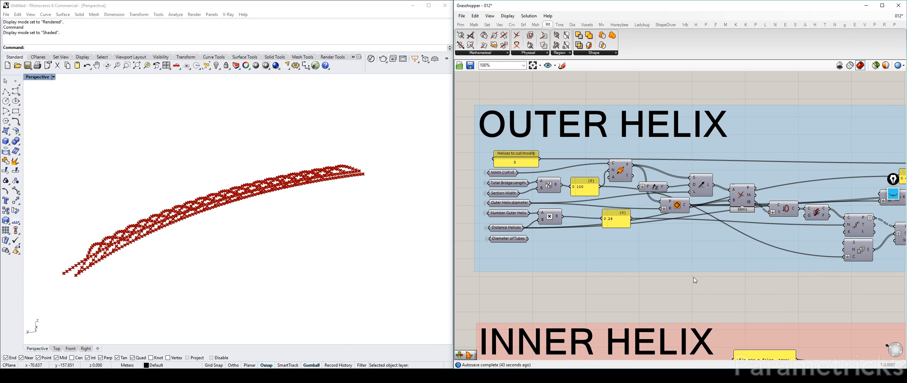
Paste the copied Circle and Outer Helix diameter components among the input parameters of the ungrouped support definition.
scroll(693, 277, "down", 10)
scroll(764, 237, "up", 7)
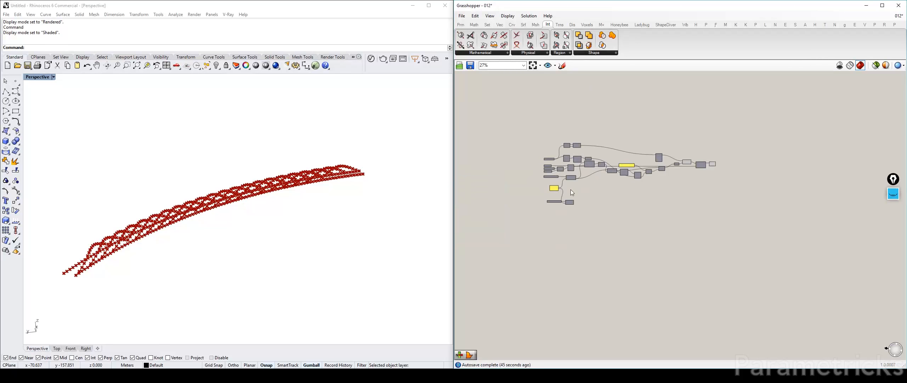
key("ctrl+v")
left_click_drag(635, 215, 527, 172)
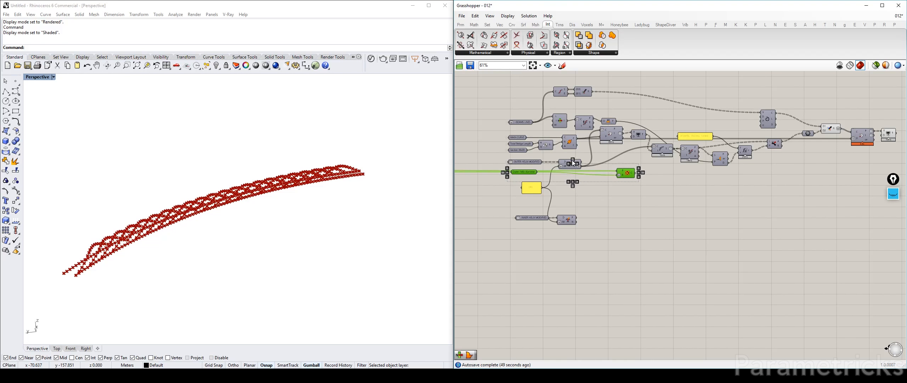
Move the OUTER and INNER HELIX MODIFIED parameters, the {0} panel and both Split Tree components lower on the canvas to free up space.
scroll(564, 183, "up", 3)
left_click_drag(574, 150, 583, 204)
left_click(514, 192)
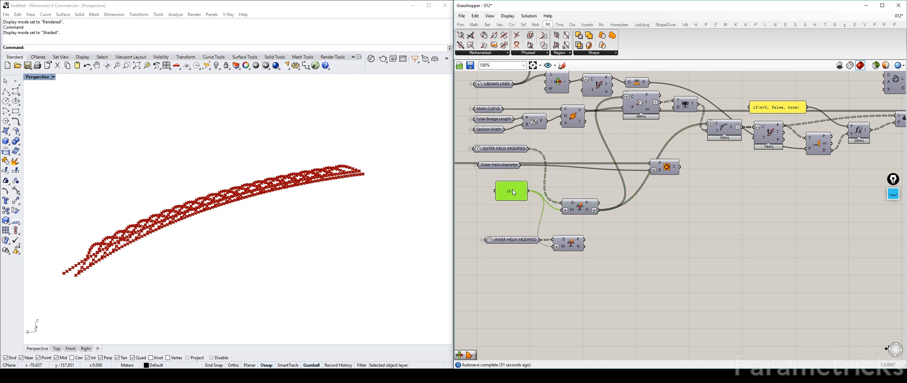
left_click_drag(513, 189, 511, 227)
left_click_drag(472, 257, 593, 214)
left_click_drag(571, 246, 578, 294)
left_click(551, 268)
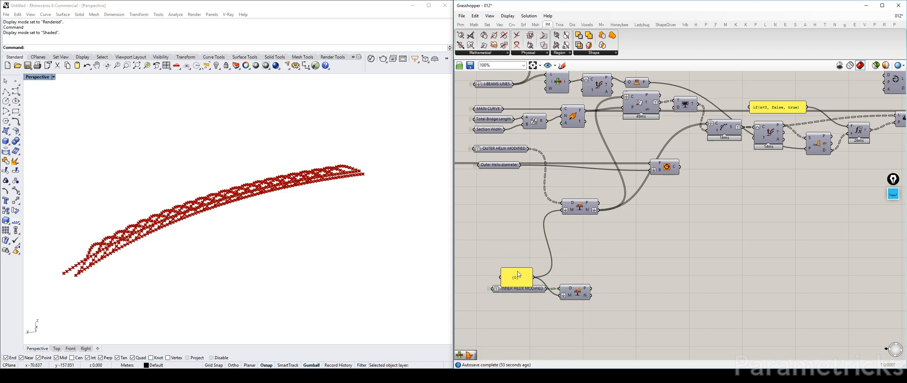
left_click_drag(519, 274, 518, 264)
left_click(505, 148)
left_click_drag(505, 149, 510, 212)
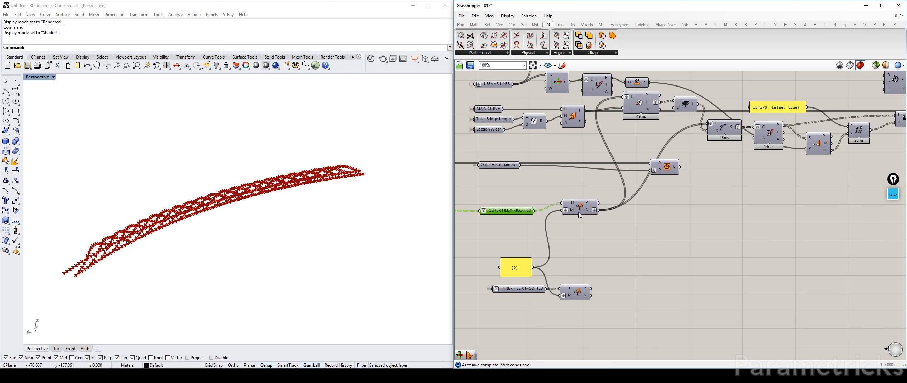
left_click_drag(579, 212, 578, 238)
Place the Outer Helix diameter parameter below Section Width and connect the perpendicular frames to the Circle component's P input.
left_click_drag(501, 165, 498, 141)
left_click_drag(654, 171, 636, 135)
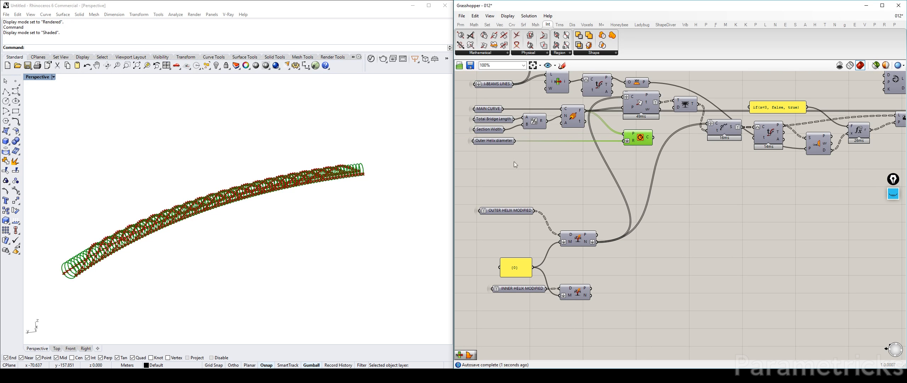
Examine the circles along the bridge in the Perspective view, toggling the Circle component's selection to highlight them.
scroll(156, 231, "up", 5)
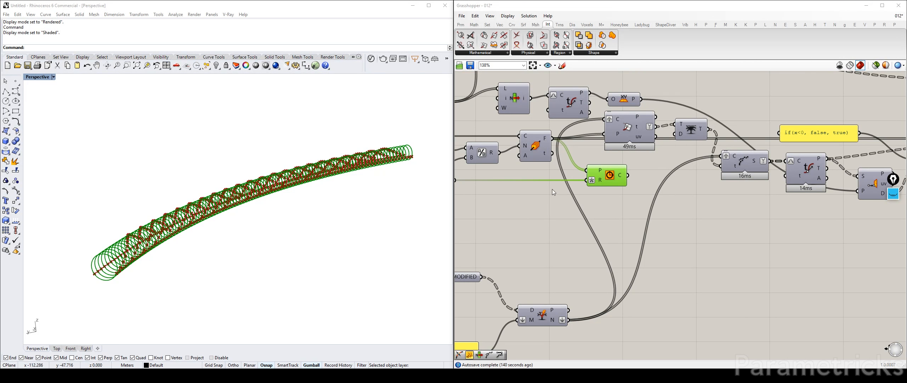
right_click_drag(333, 208, 285, 208)
scroll(281, 210, "up", 4)
scroll(282, 212, "up", 2)
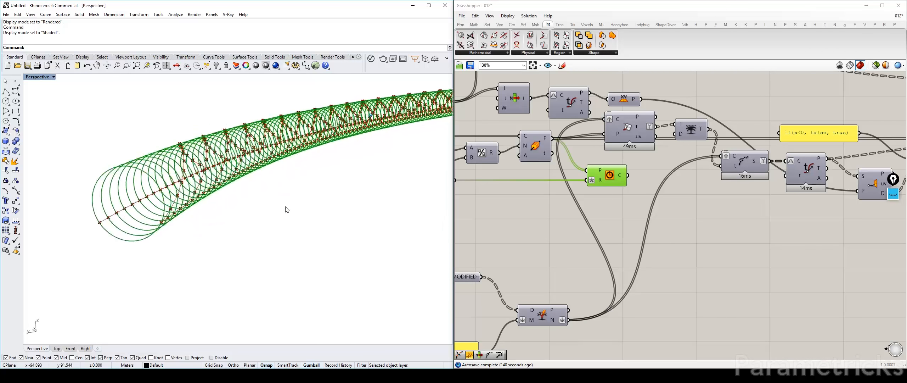
left_click(566, 206)
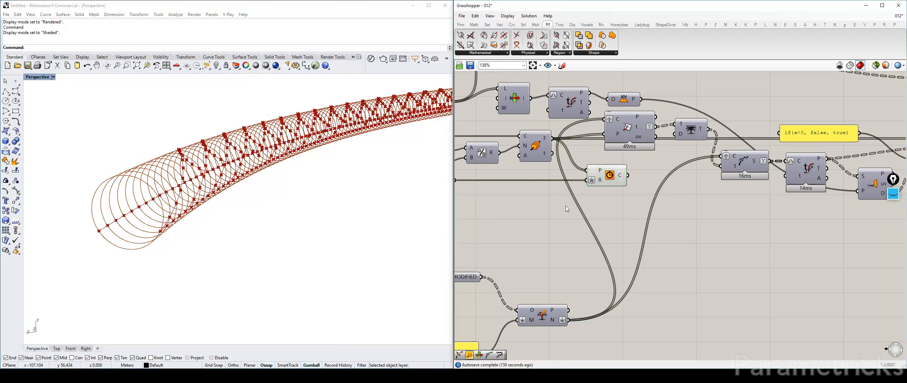
left_click(613, 180)
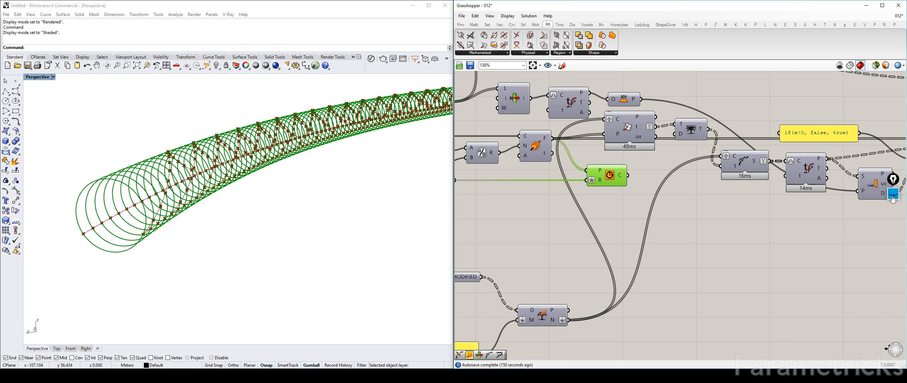
Draw a temporary pink annotation line along the deck edge points in the Perspective view, and clear it.
left_click(896, 195)
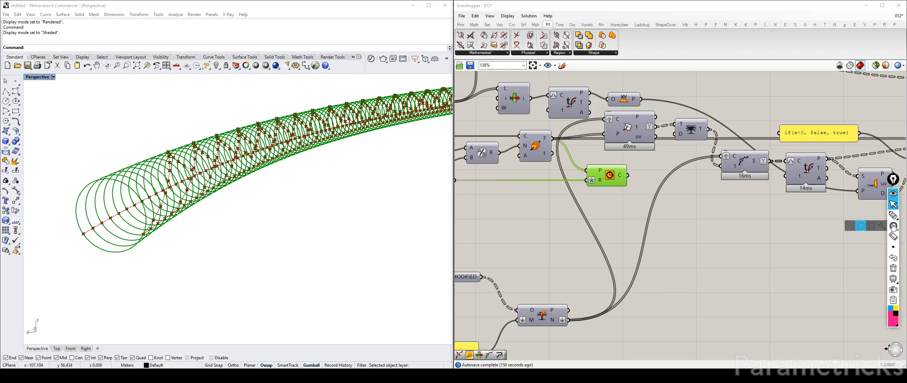
left_click(893, 214)
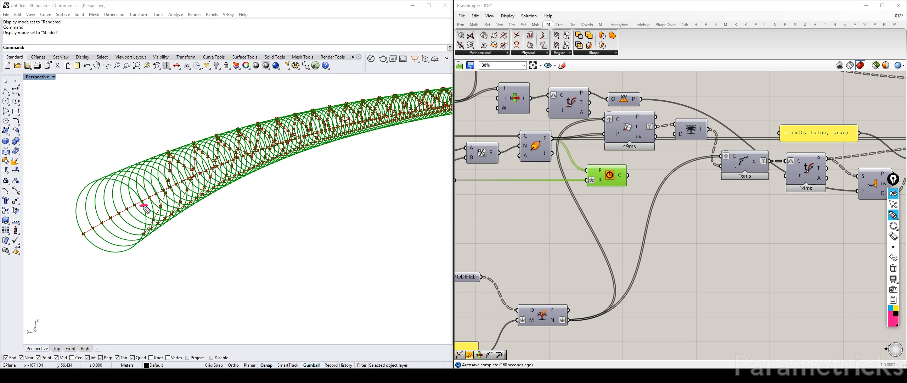
left_click_drag(141, 206, 217, 169)
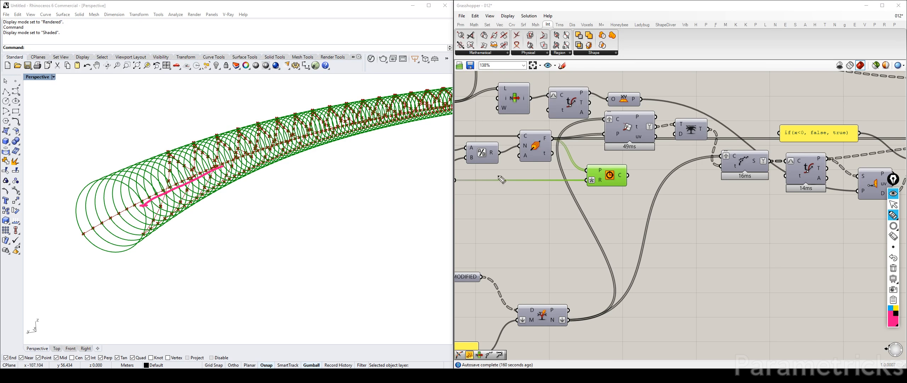
left_click(894, 268)
left_click(894, 204)
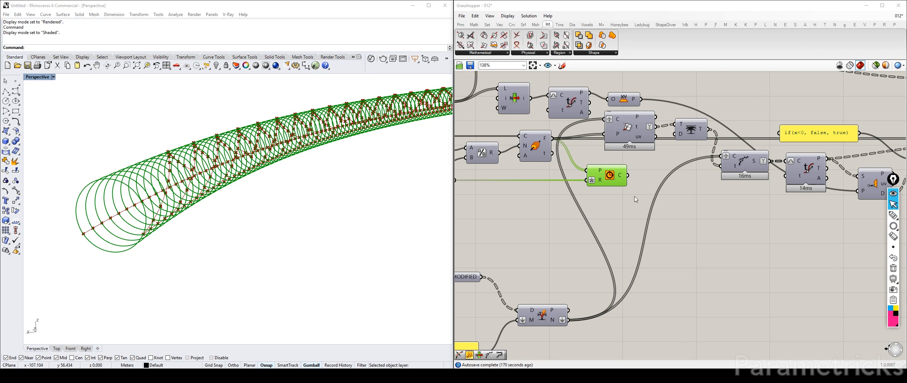
Move the End Points and flattened Entwine components down, closer to the I-beam line components.
left_click(610, 199)
right_click_drag(637, 206, 610, 214)
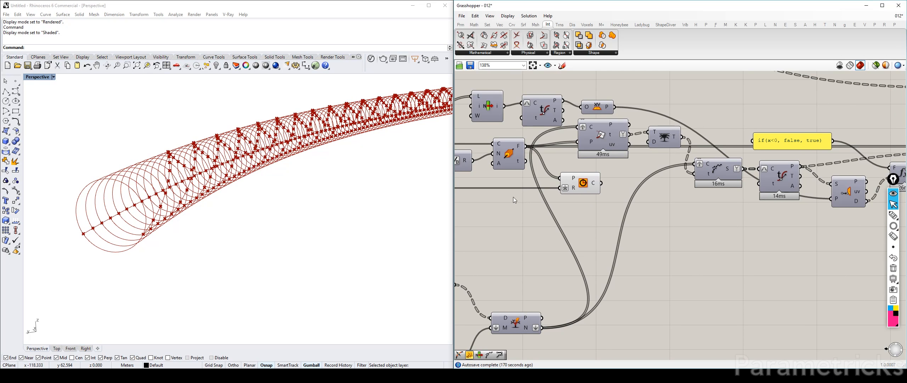
right_click_drag(152, 219, 166, 216)
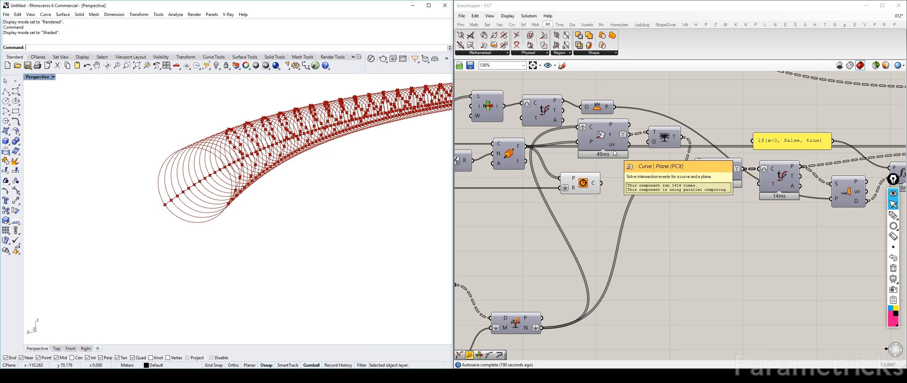
right_click_drag(624, 178, 682, 168)
right_click_drag(599, 239, 632, 156)
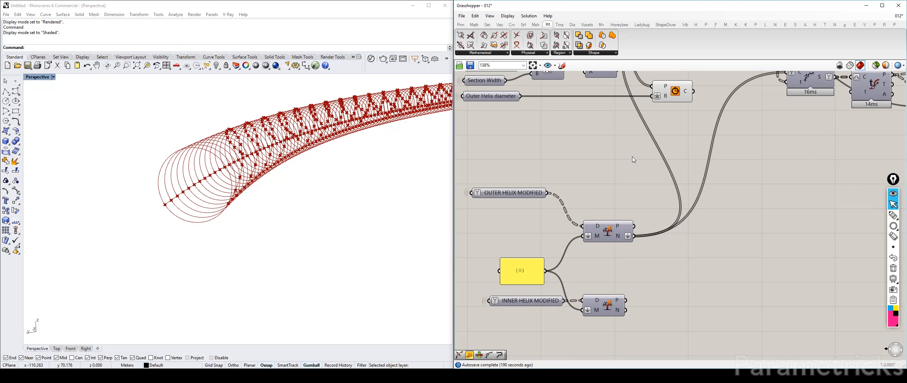
right_click_drag(625, 91, 597, 251)
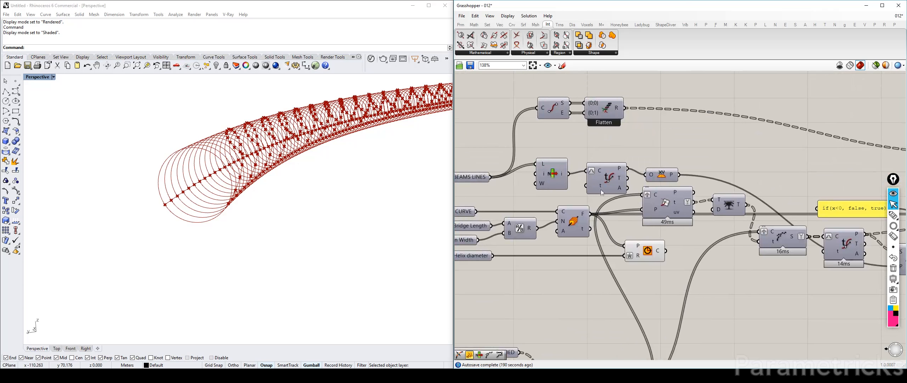
left_click_drag(555, 111, 544, 134)
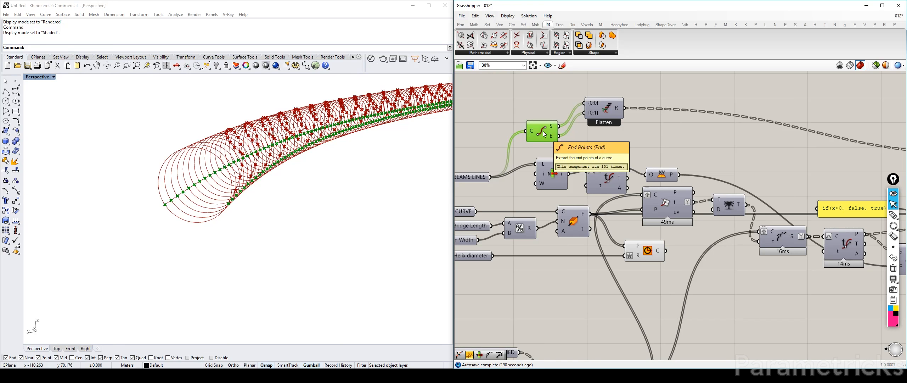
left_click_drag(612, 102, 617, 127)
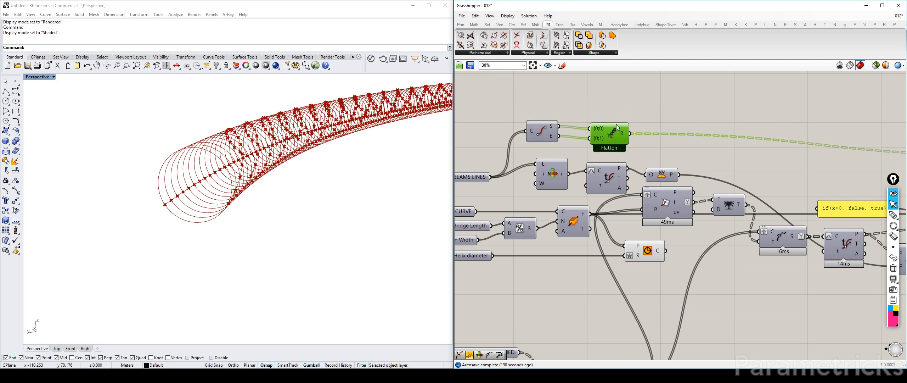
Select the End Points component and examine its deck edge points against the circles in the Perspective view.
left_click(536, 133)
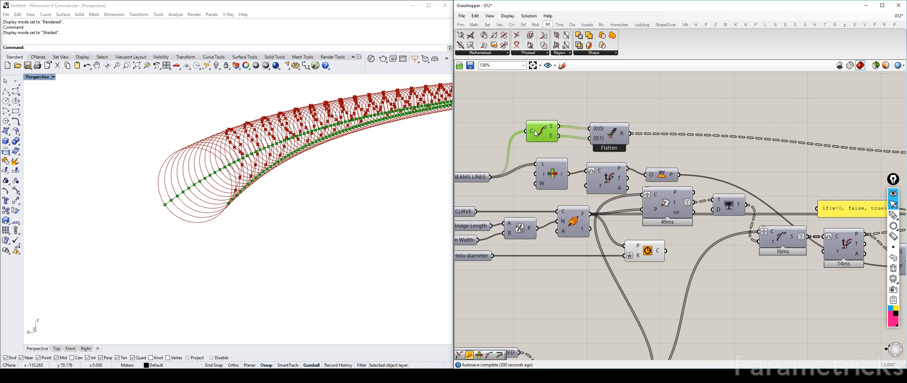
mouse_move(553, 131)
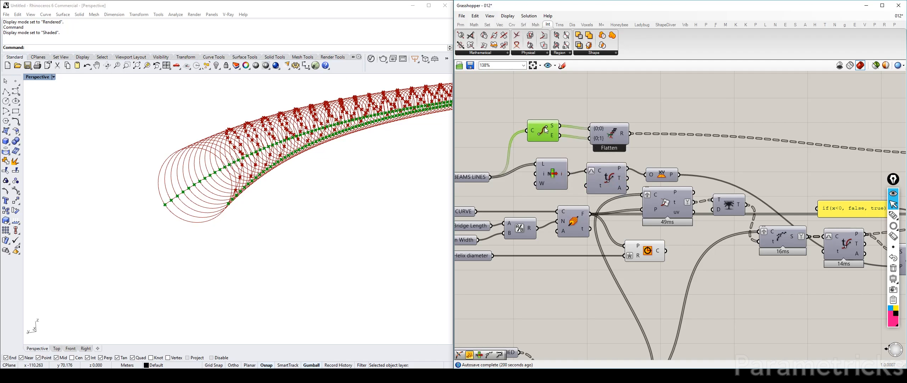
left_click_drag(543, 130, 549, 128)
right_click_drag(560, 139, 536, 104)
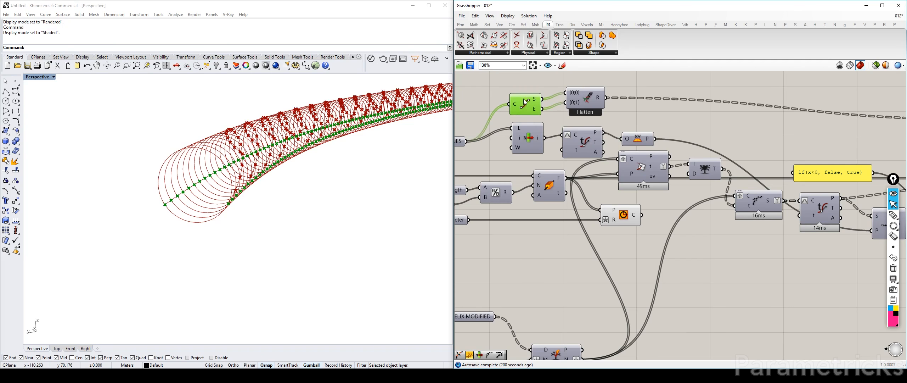
left_click_drag(526, 101, 522, 114)
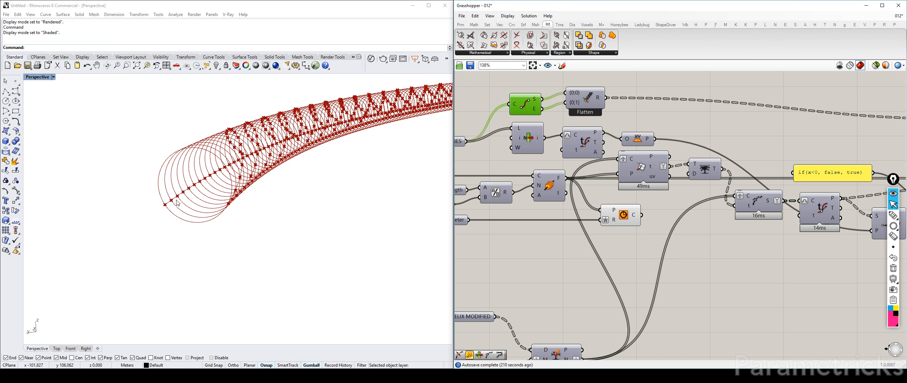
scroll(177, 203, "up", 5)
scroll(178, 200, "down", 6)
scroll(183, 199, "up", 2)
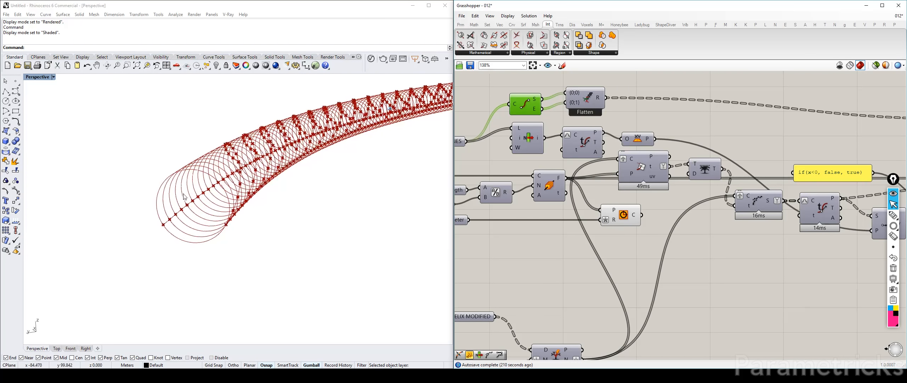
Add a Curve Closest Point component below the Circle component.
double_click(581, 264)
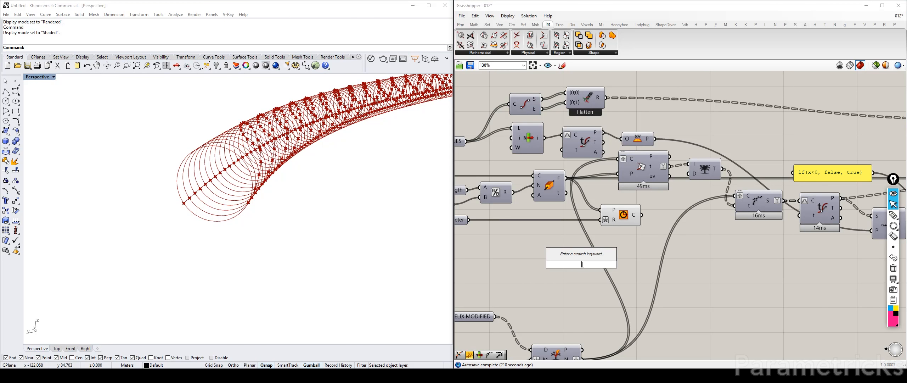
type("CURVE CL")
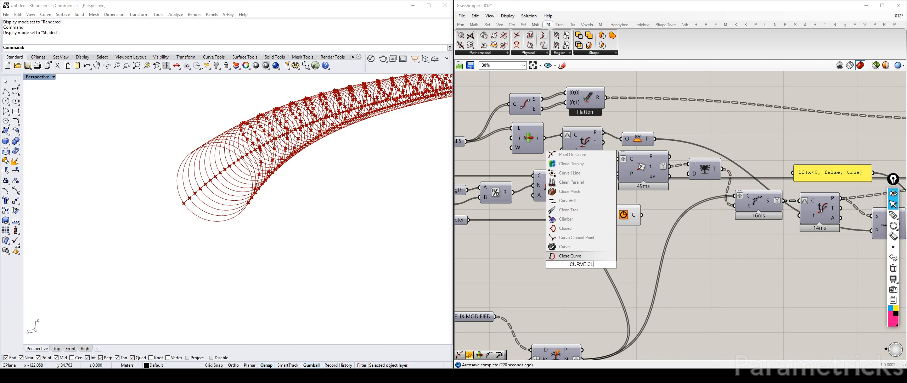
key("BackSpace")
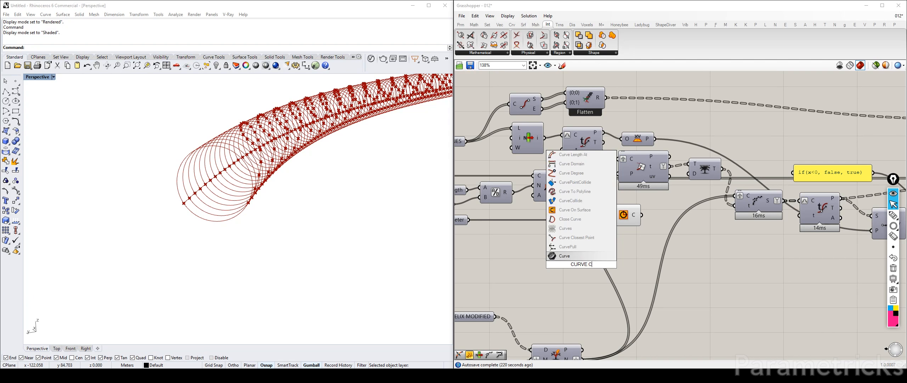
left_click(584, 240)
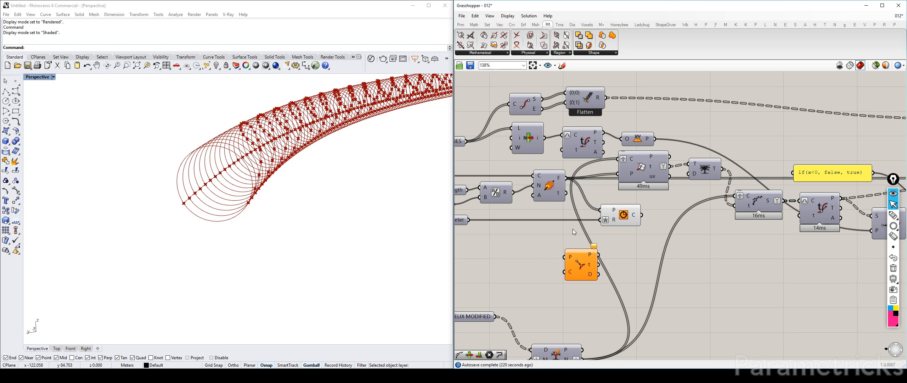
Connect a deck edge output of End Points and the circles to Curve Closest Point's P and C inputs, lining up both components.
double_click(540, 82)
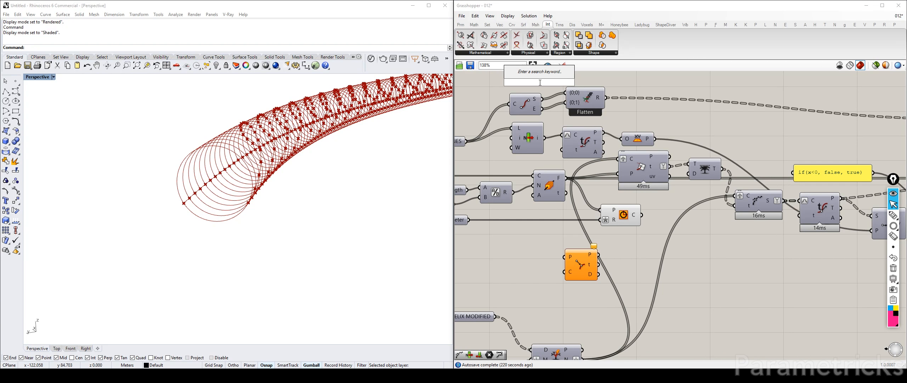
type("CURVE")
key("Return")
left_click_drag(542, 99, 662, 235)
key("Delete")
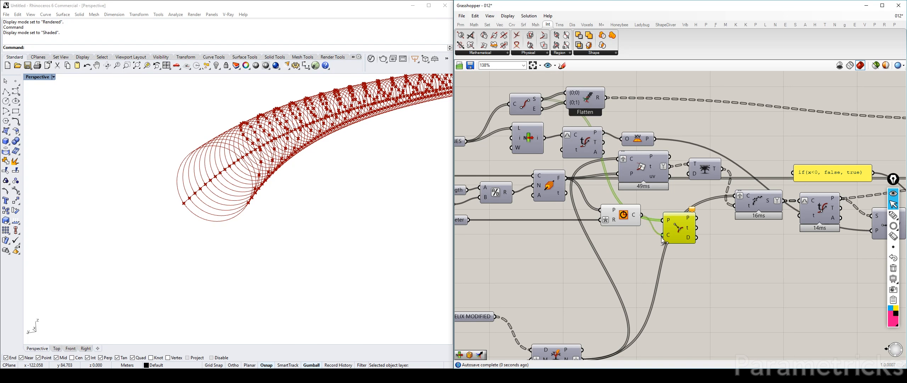
left_click_drag(626, 215, 624, 235)
left_click_drag(689, 230, 679, 227)
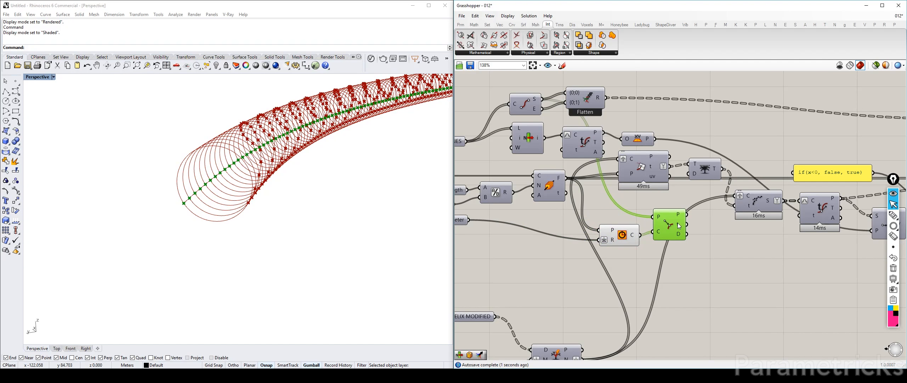
Add a Seam component and connect the circles to its C input and the Curve Closest Point parameter to its t input.
right_click_drag(721, 268, 653, 253)
double_click(653, 253)
type("MOVE")
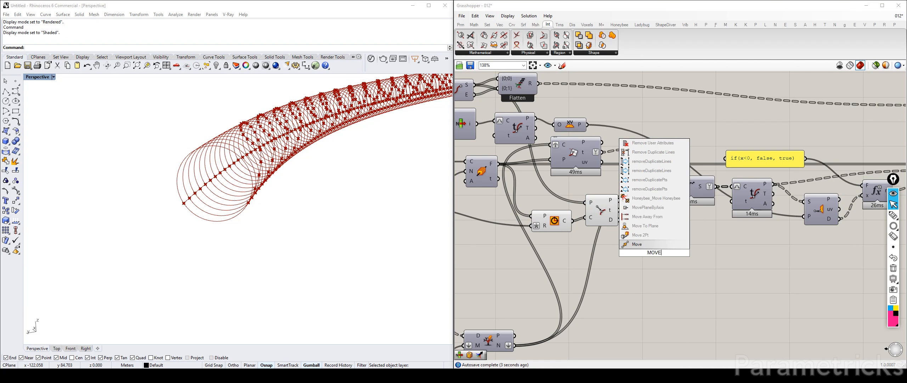
type(" SEAM")
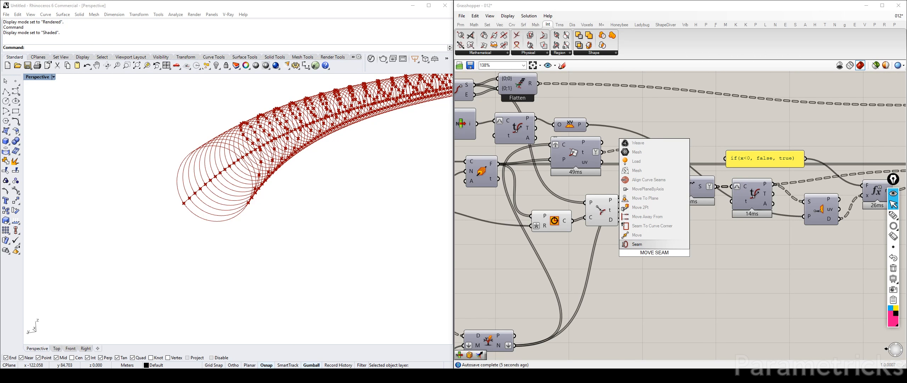
key("Return")
left_click_drag(573, 221, 638, 248)
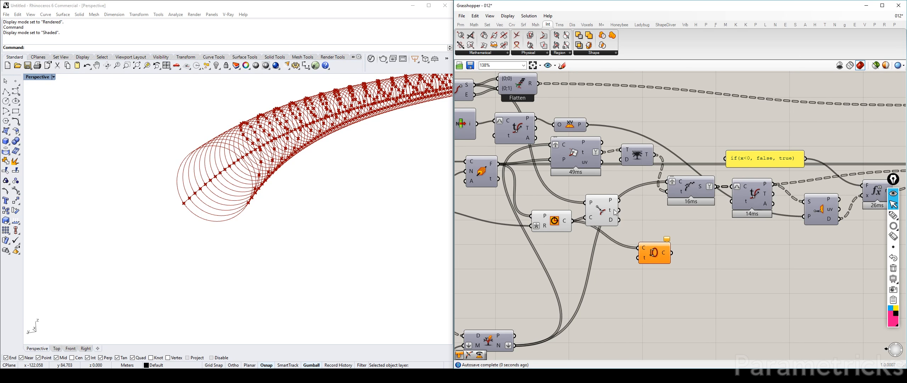
mouse_move(611, 212)
left_click_drag(619, 210, 639, 259)
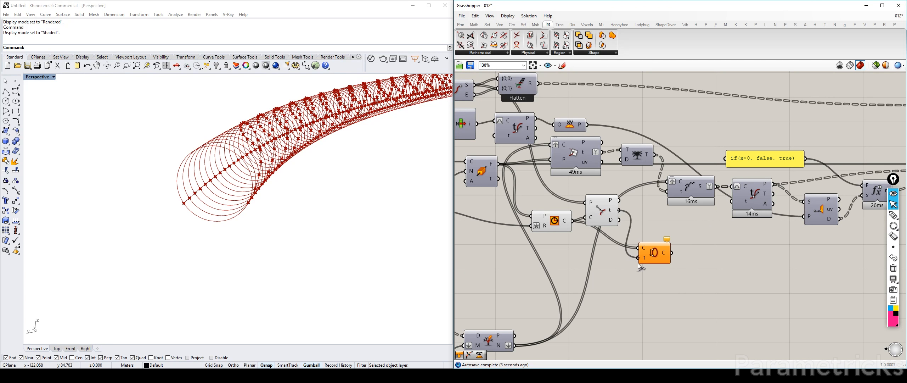
Hide the previews of Curve Closest Point and Circle, and move the Seam component up beside them.
left_click(599, 209)
key("ctrl+q")
left_click(554, 221)
key("ctrl+q")
left_click_drag(655, 253, 650, 231)
left_click(701, 262)
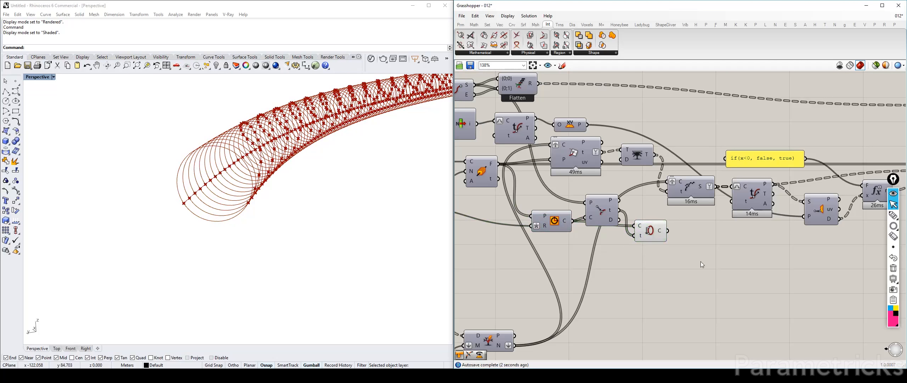
Test the circles' seam position with a temporary Point On Curve component set to 0.970, and delete it.
double_click(701, 261)
type("POINT")
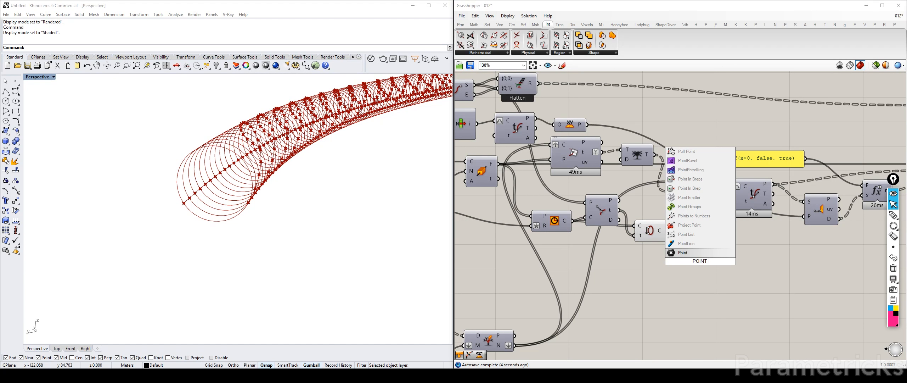
type(" ON CUR")
key("Return")
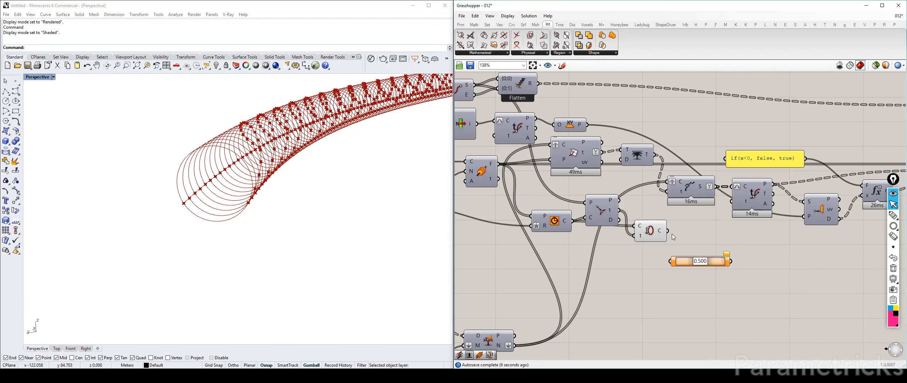
left_click_drag(668, 230, 723, 262)
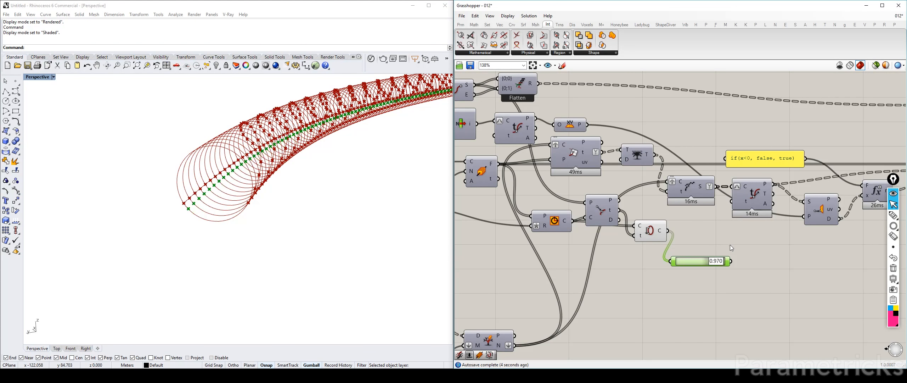
key("Delete")
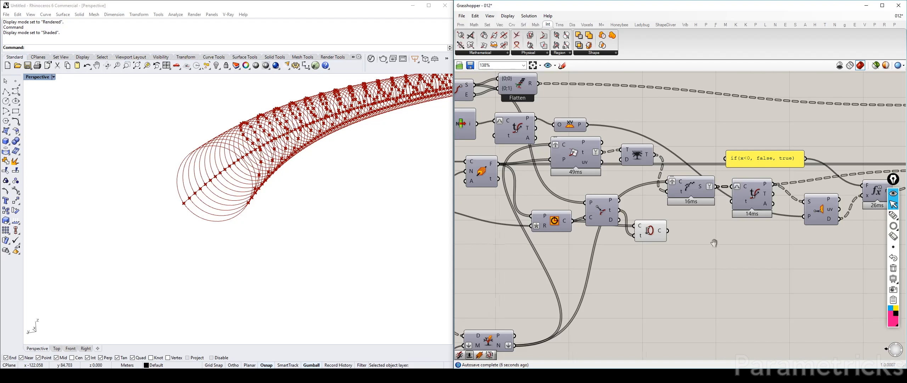
Move the Curve Closest Point component down and the Seam component along the definition, below the plane distance evaluation components.
scroll(714, 243, "down", 3)
right_click_drag(714, 243, 584, 232)
right_click_drag(744, 232, 710, 216)
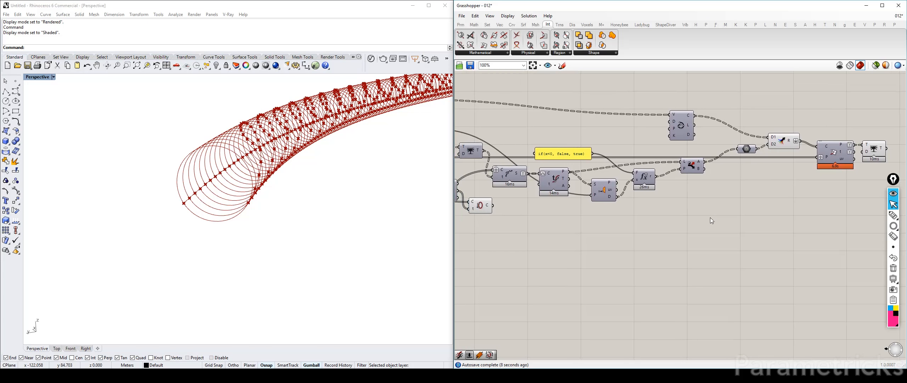
right_click_drag(604, 213, 660, 213)
left_click_drag(536, 205, 804, 205)
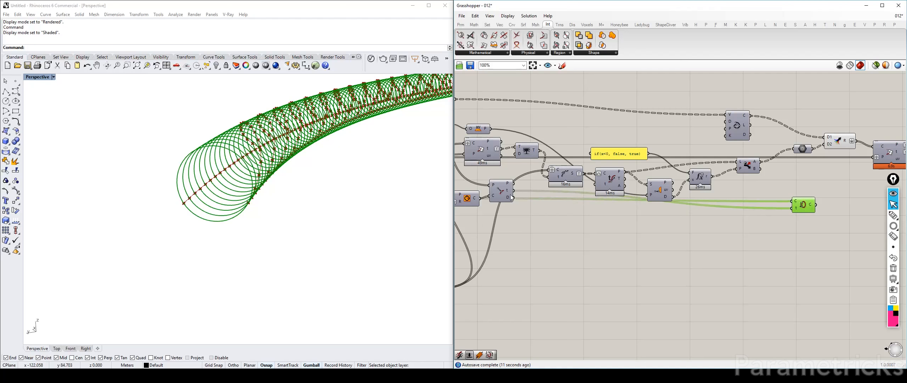
left_click_drag(502, 189, 521, 221)
right_click_drag(770, 213, 606, 217)
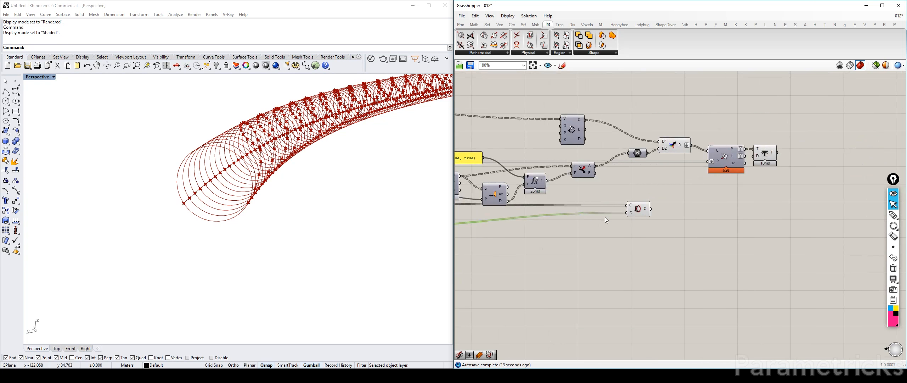
left_click(619, 210)
left_click_drag(637, 209, 485, 215)
Add a Sort Along Curve component after Trim Tree and connect the Seam curves to its C input.
double_click(570, 218)
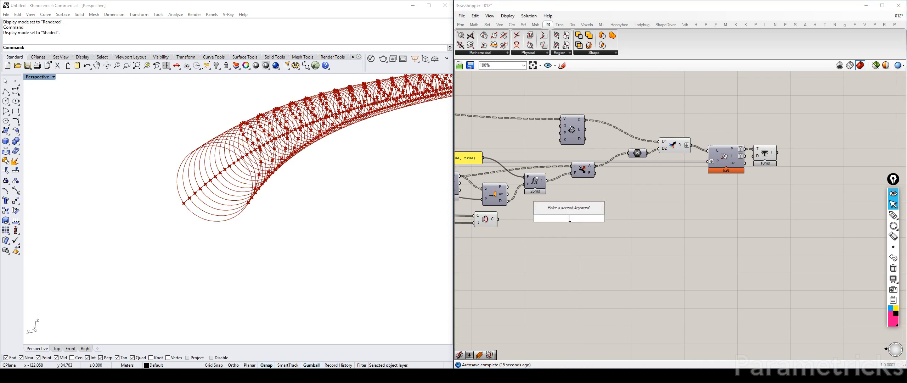
type("SORET")
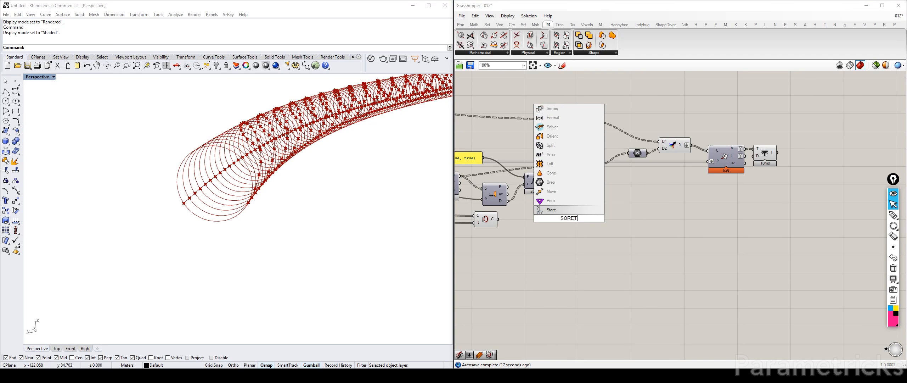
key("BackSpace")
key("BackSpace")
type("T")
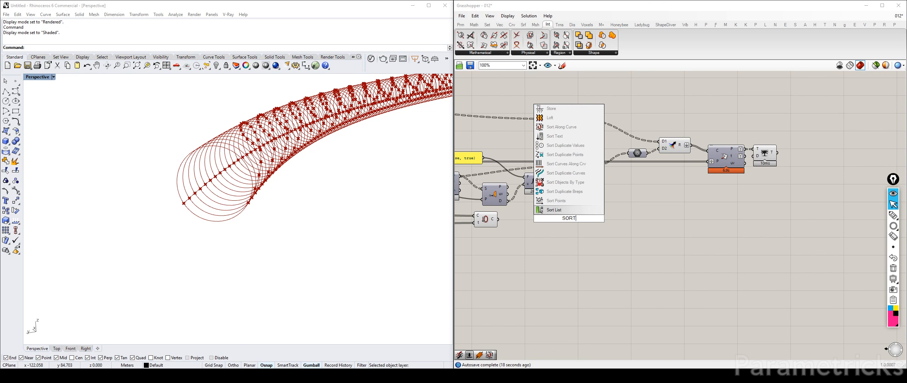
left_click(564, 127)
left_click_drag(541, 220, 818, 151)
scroll(785, 154, "up", 2)
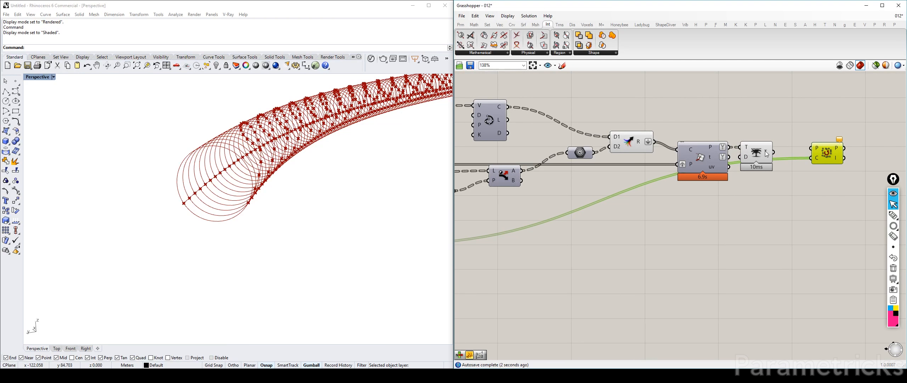
Review the merged curves component and hide the Seam component's circle preview.
mouse_move(766, 154)
right_click_drag(619, 217, 832, 138)
right_click_drag(875, 106, 497, 252)
scroll(635, 221, "up", 3)
scroll(591, 223, "down", 3)
left_click(560, 191)
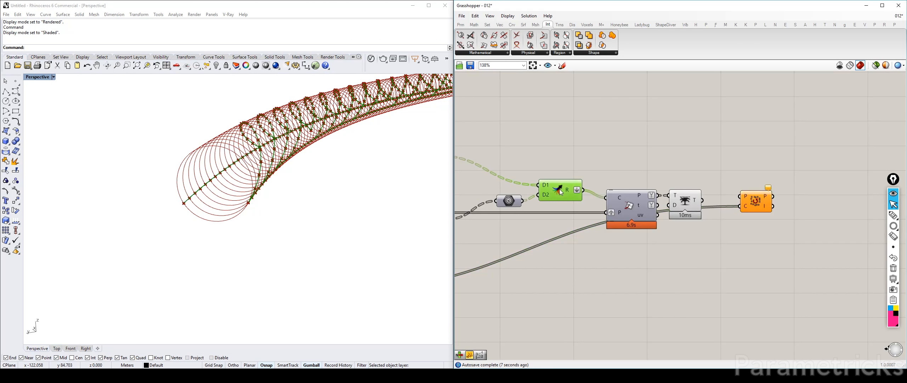
right_click_drag(571, 219, 810, 184)
left_click(544, 257)
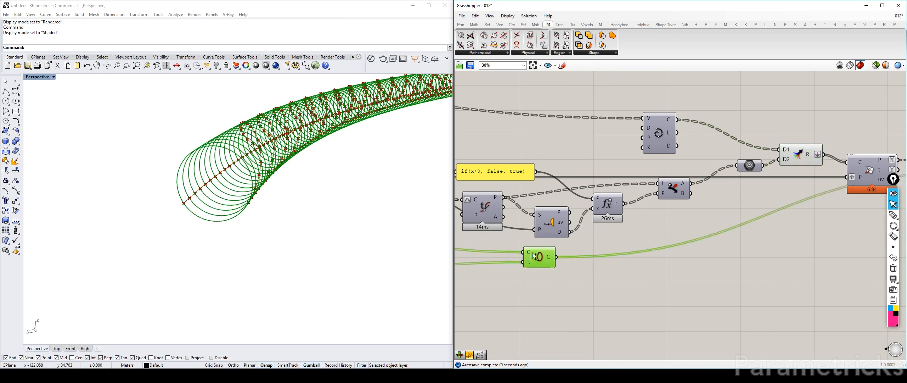
key("ctrl+q")
Connect the Trim Tree output to Sort Along Curve's P input, graft its C input, and move the component closer.
right_click_drag(697, 211, 468, 222)
scroll(693, 180, "up", 2)
left_click_drag(723, 175, 768, 190)
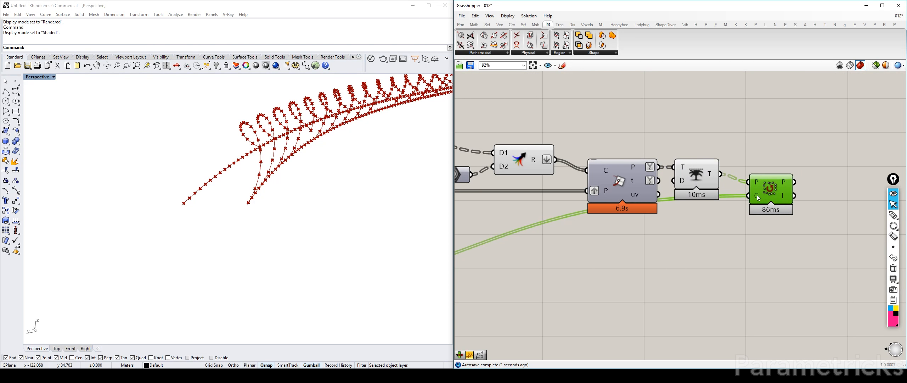
right_click(757, 194)
left_click(776, 248)
left_click_drag(772, 188, 762, 200)
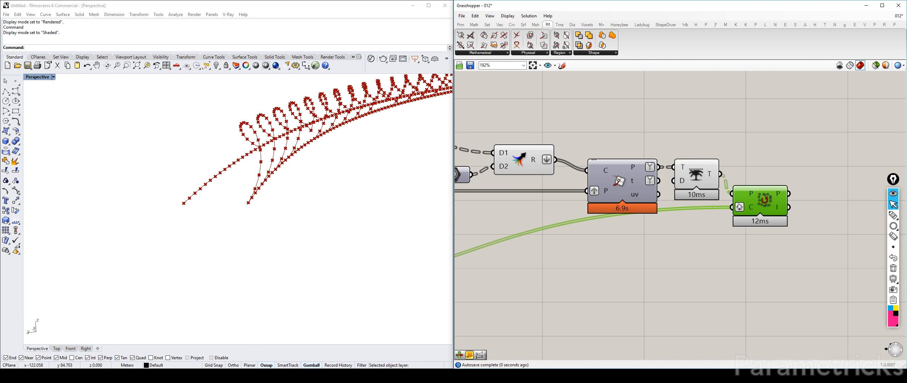
Hide the Trim Tree component's intersection point preview, leaving the merged curves displayed.
right_click_drag(731, 198, 605, 227)
left_click(571, 202)
left_click(608, 165)
right_click_drag(521, 196, 694, 182)
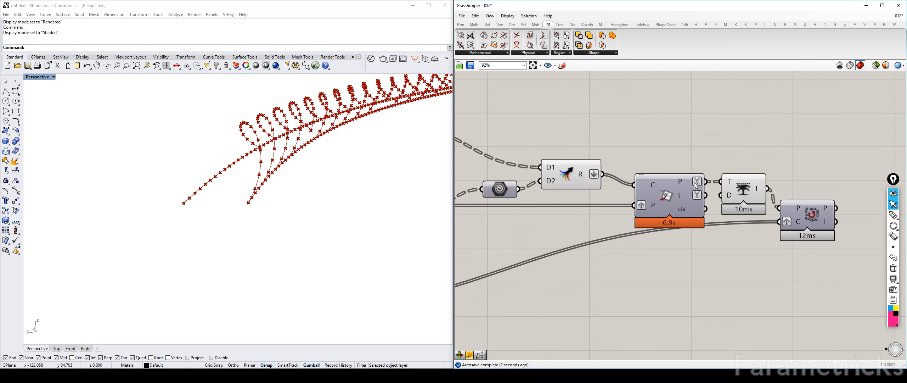
scroll(695, 184, "down", 3)
left_click(619, 175)
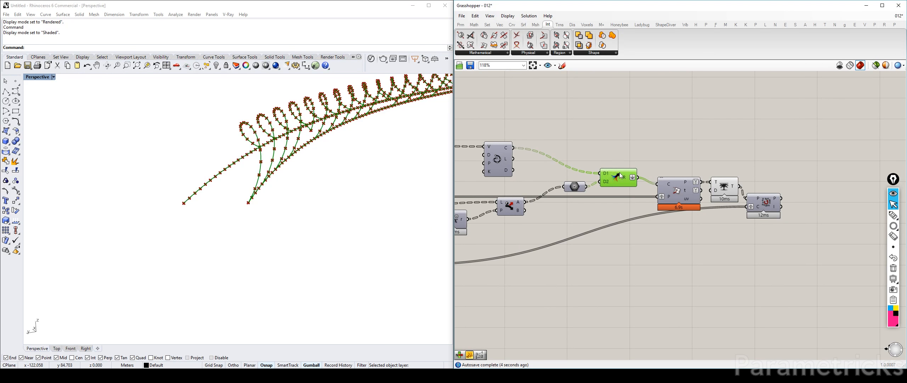
left_click(724, 187)
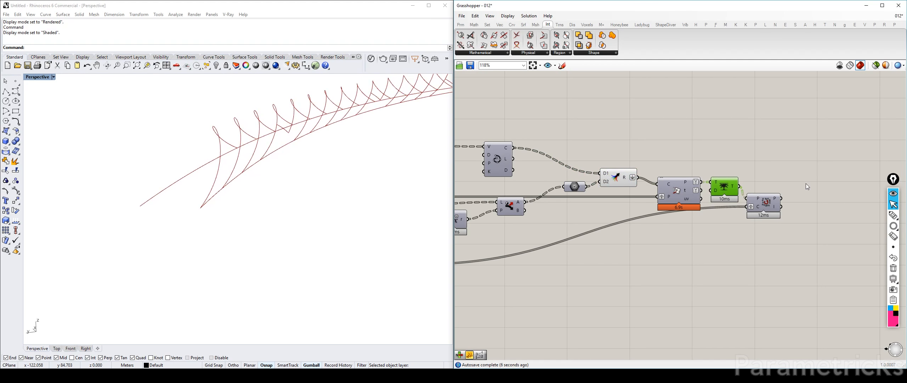
Simplify the P output of Sort Along Curve and inspect its sorted point lists.
scroll(807, 183, "up", 3)
left_click(638, 222)
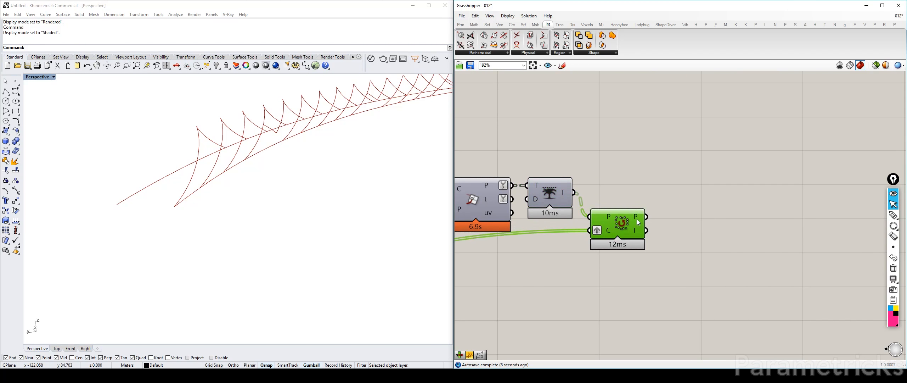
right_click(637, 217)
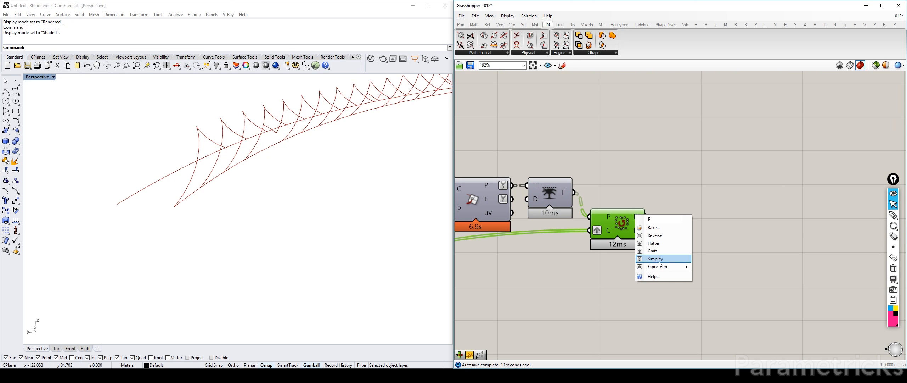
left_click(660, 259)
mouse_move(635, 216)
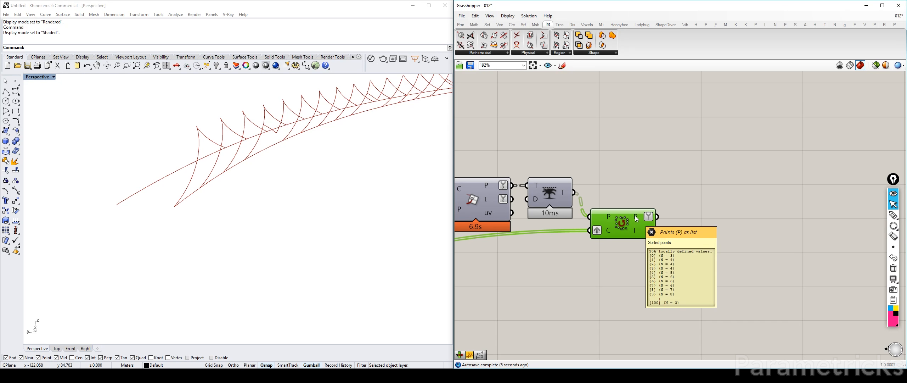
double_click(713, 209)
type("R")
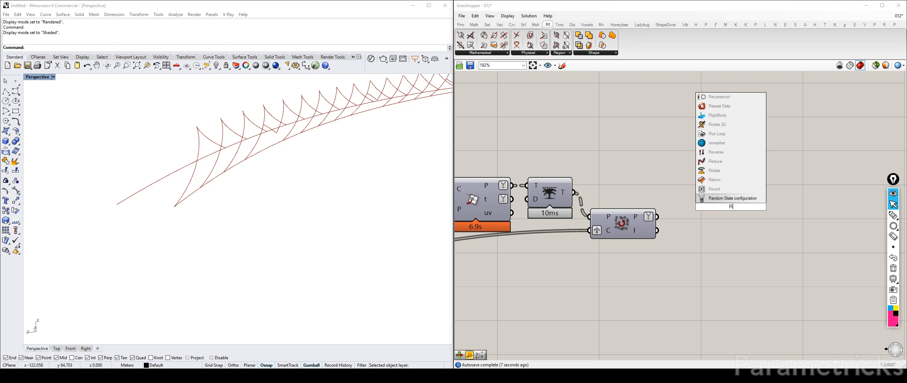
type("EMOVE")
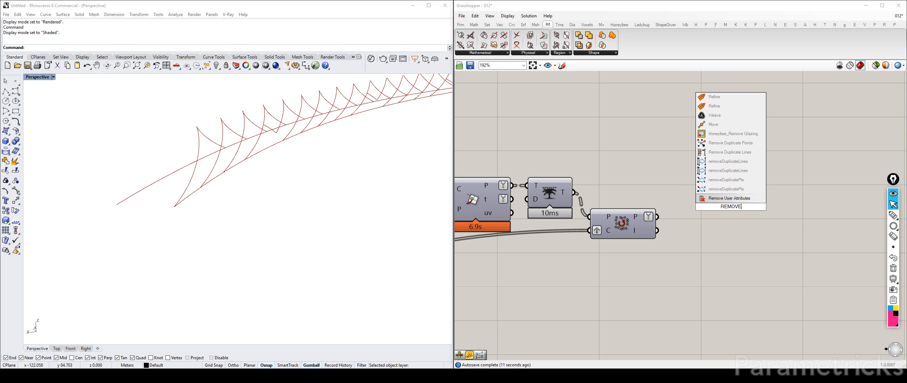
left_click(632, 129)
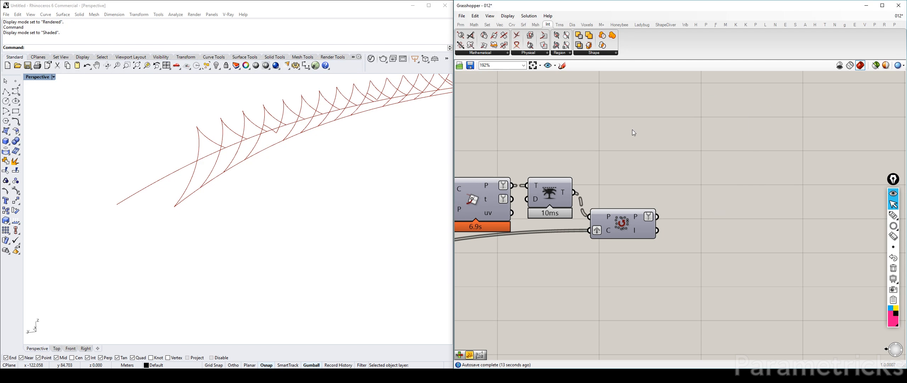
Add a removeDuplicatePts component, feed its P input from Sort Along Curve's P output, and place it beside that component.
left_click(735, 25)
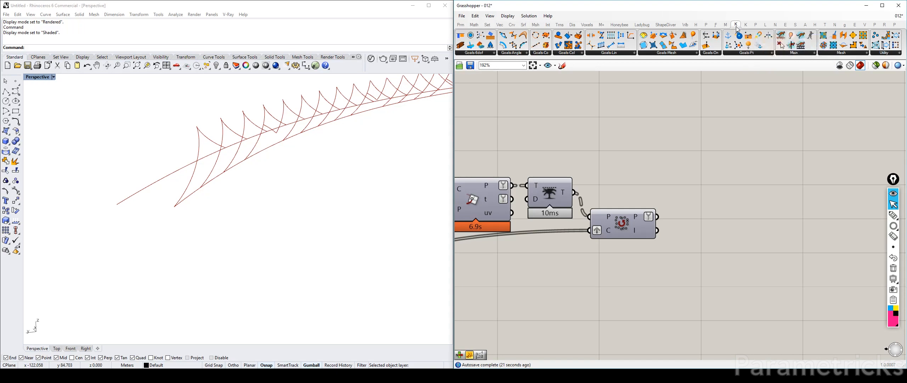
left_click(883, 53)
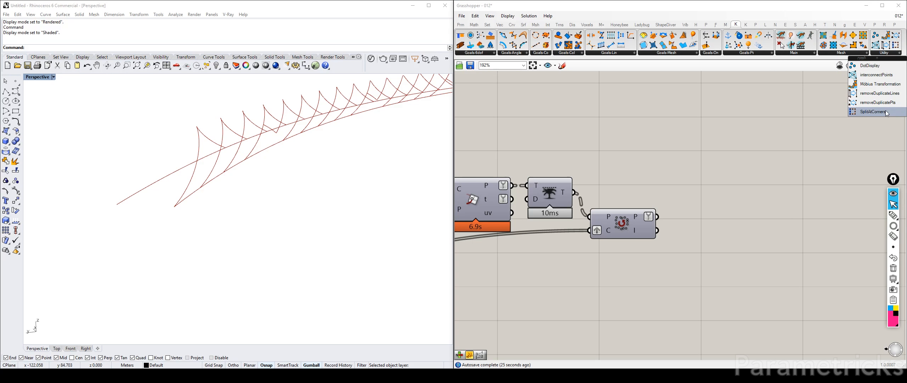
left_click_drag(885, 107, 705, 222)
mouse_move(691, 217)
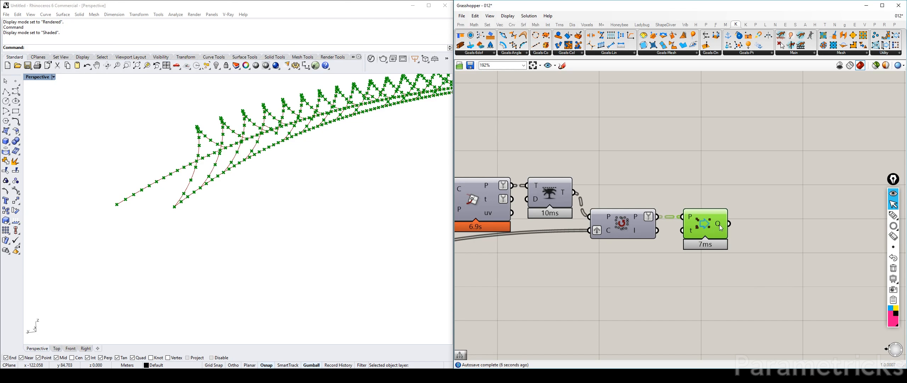
mouse_move(721, 227)
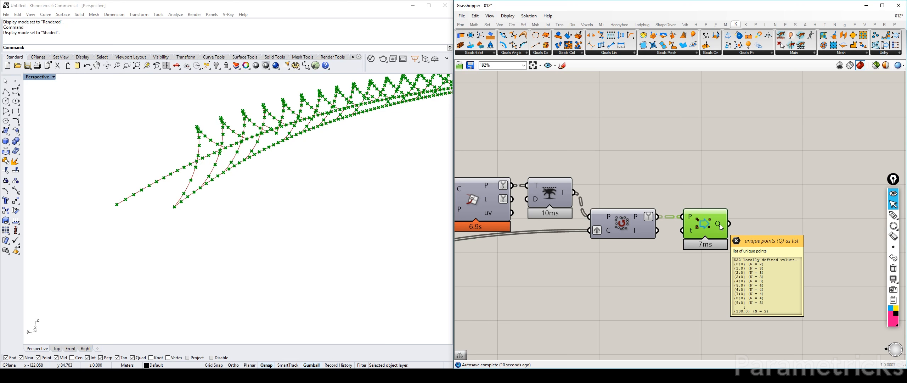
left_click_drag(708, 226, 697, 226)
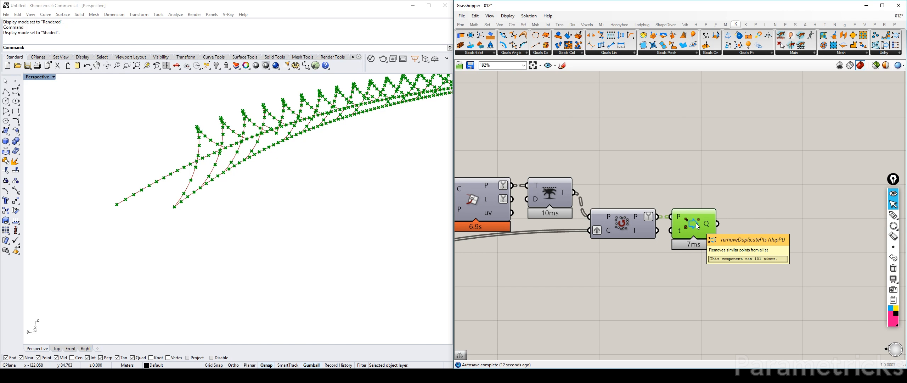
Examine the cleaned intersection points along the helices and deck edges in the perspective view.
scroll(227, 223, "up", 5)
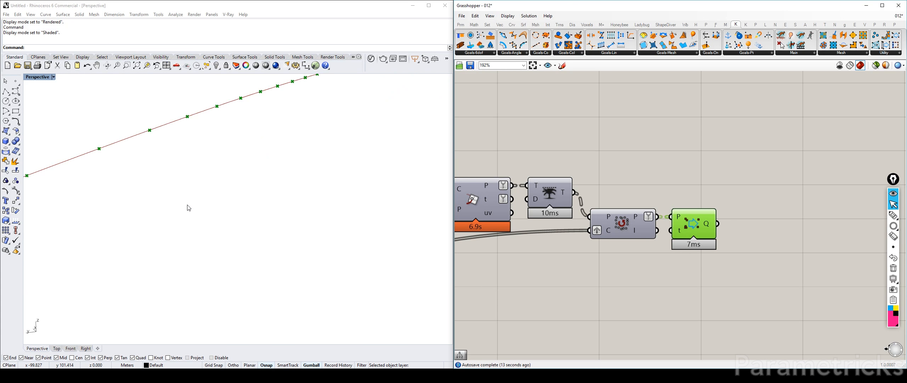
scroll(186, 204, "down", 8)
scroll(186, 209, "up", 5)
right_click_drag(187, 210, 213, 194, "shift")
scroll(210, 194, "up", 7)
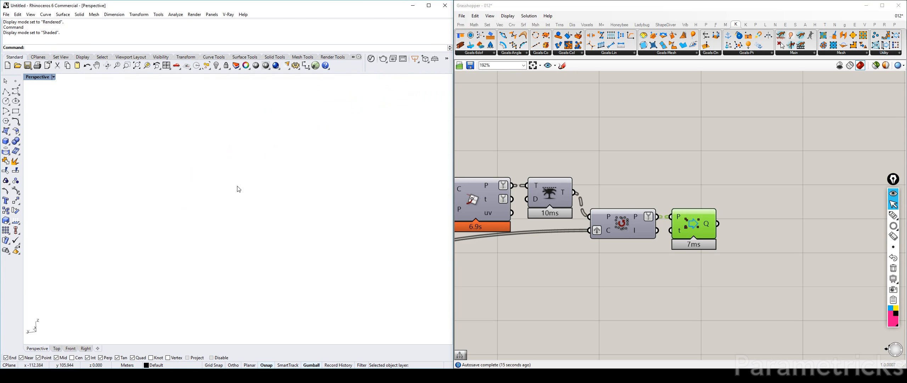
scroll(239, 189, "down", 5)
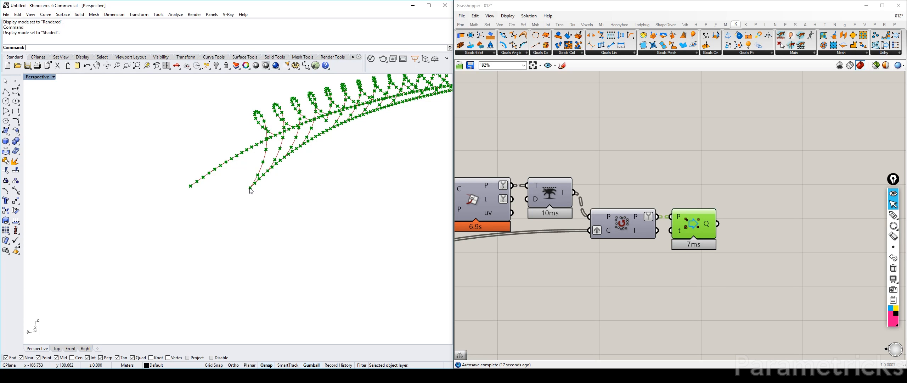
left_click(562, 155)
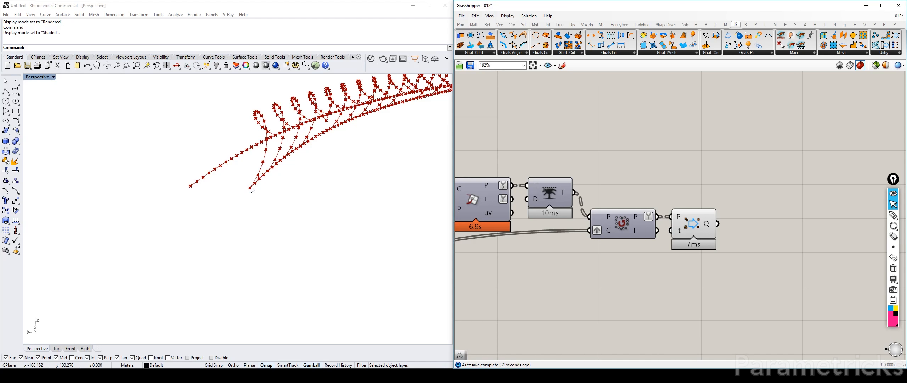
Add a PolyLine component and connect the Q output of removeDuplicatePts to its V input.
double_click(700, 161)
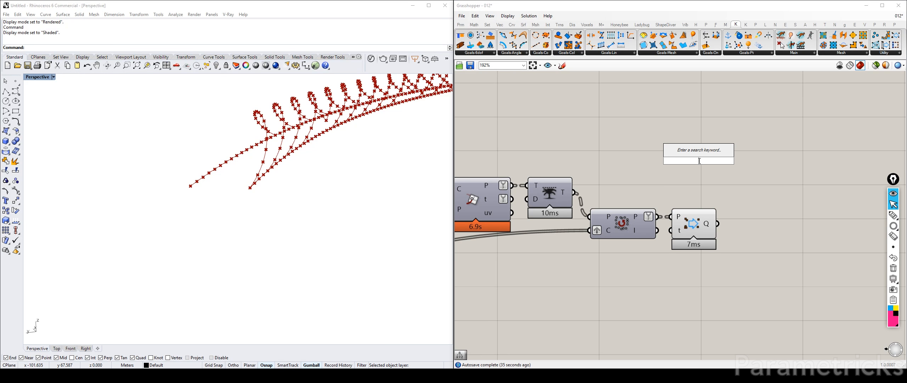
type("POL")
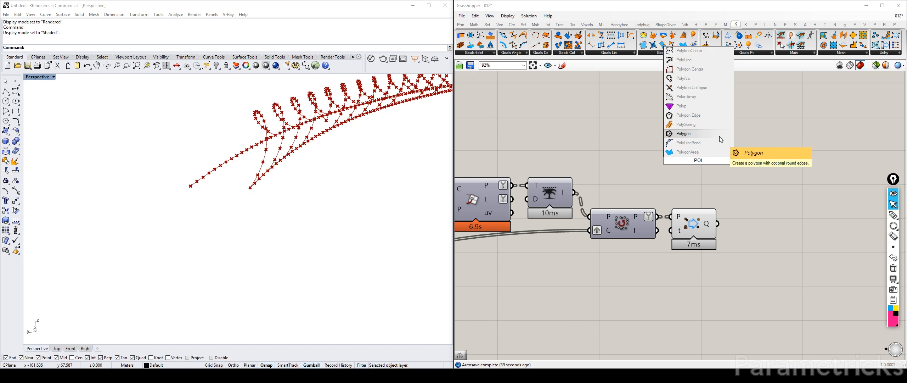
type("YLINE")
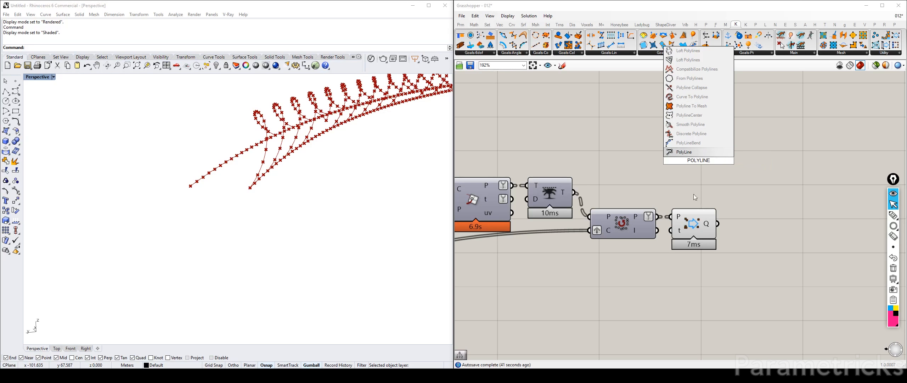
key("Return")
mouse_move(708, 227)
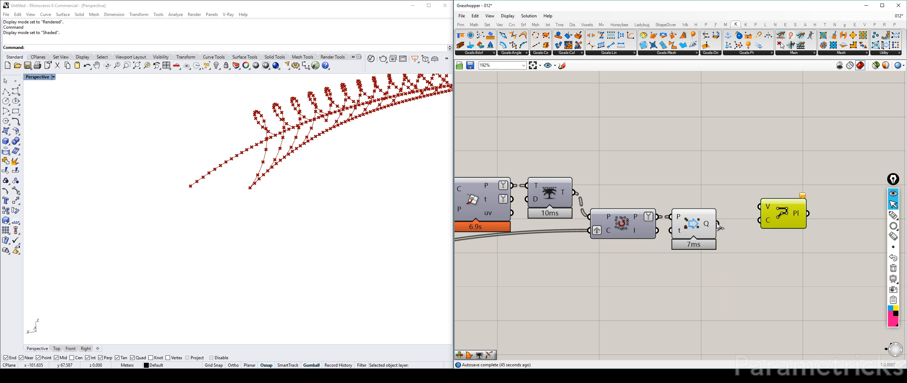
right_click_drag(727, 224, 582, 212)
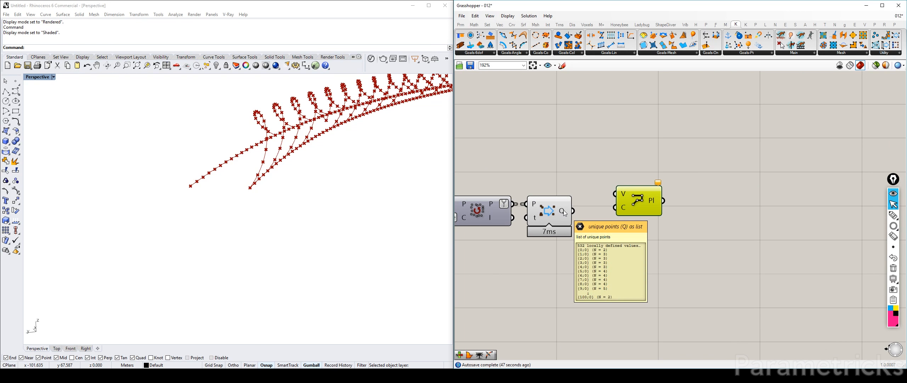
left_click_drag(573, 211, 634, 211)
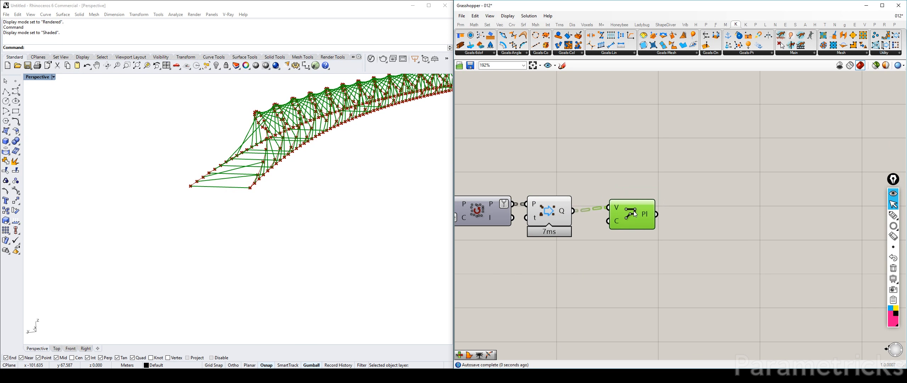
Move removeDuplicatePts ahead of Sort Along Curve, wiring Trim Tree's T output to its P input and its Q output to Sort Along Curve's P input.
right_click_drag(302, 172, 277, 168)
right_click_drag(350, 196, 374, 168, "shift")
scroll(534, 170, "down", 2)
right_click_drag(534, 170, 594, 161)
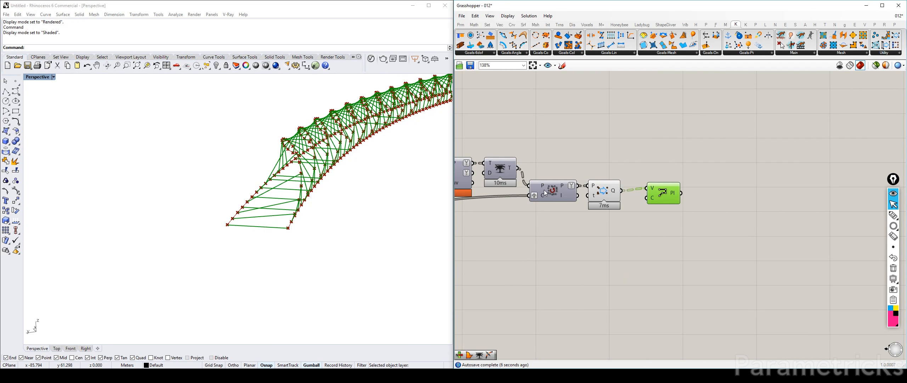
mouse_move(599, 199)
left_mouse_down()
mouse_move(598, 177)
mouse_move(548, 169)
mouse_move(586, 206)
left_mouse_up()
left_click_drag(551, 157, 557, 186)
scroll(542, 173, "up", 2)
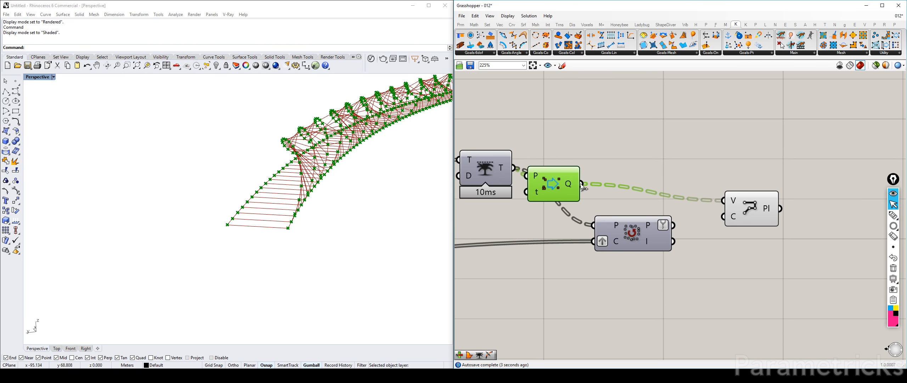
left_click_drag(582, 185, 552, 194)
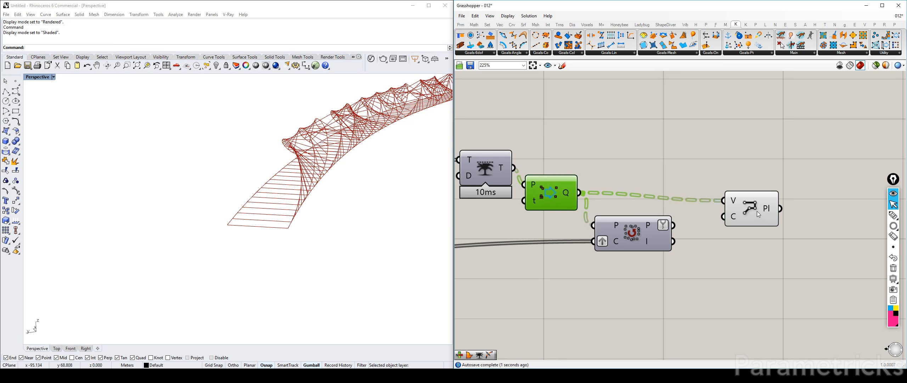
Reconnect the PolyLine's V input to the P output of Sort Along Curve and reposition the component.
left_click_drag(758, 212, 724, 204)
left_click_drag(675, 225, 756, 203)
left_click(676, 164)
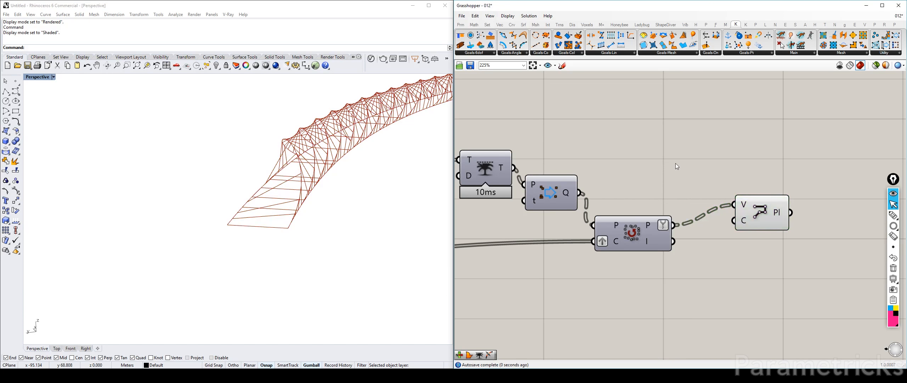
Set the PolyLine's C (closed) input to True and move the component next to Sort Along Curve.
right_click_drag(302, 172, 343, 181)
scroll(209, 215, "down", 7)
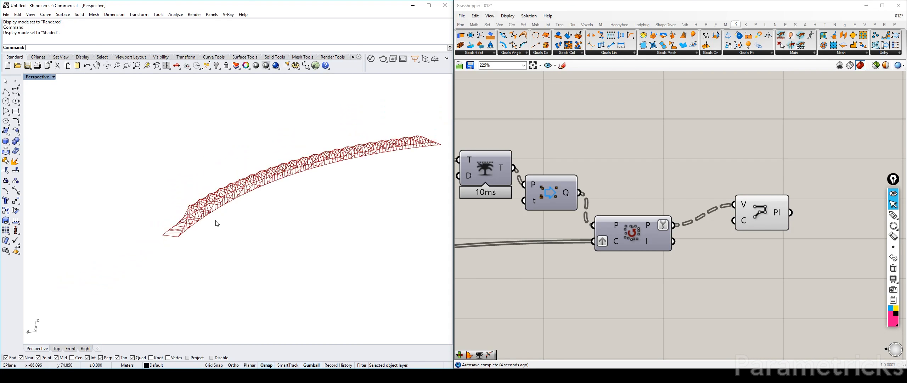
right_click_drag(216, 220, 555, 205)
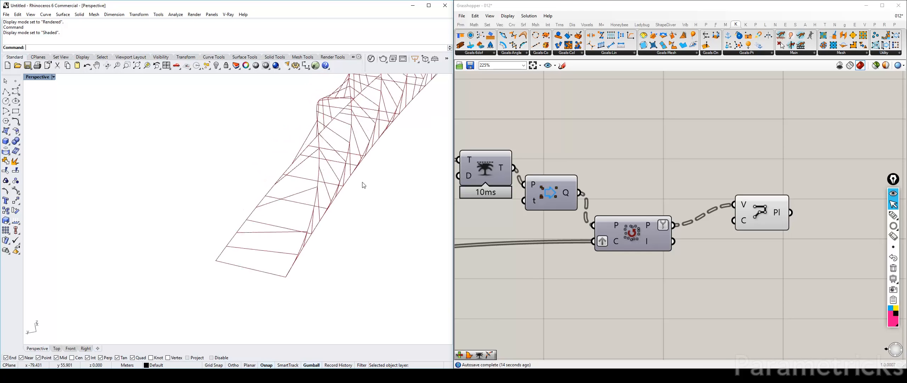
left_click_drag(766, 215, 764, 227)
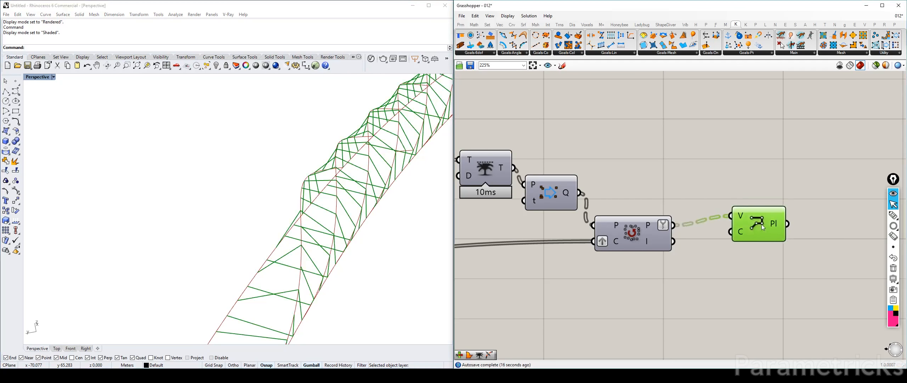
right_click(739, 237)
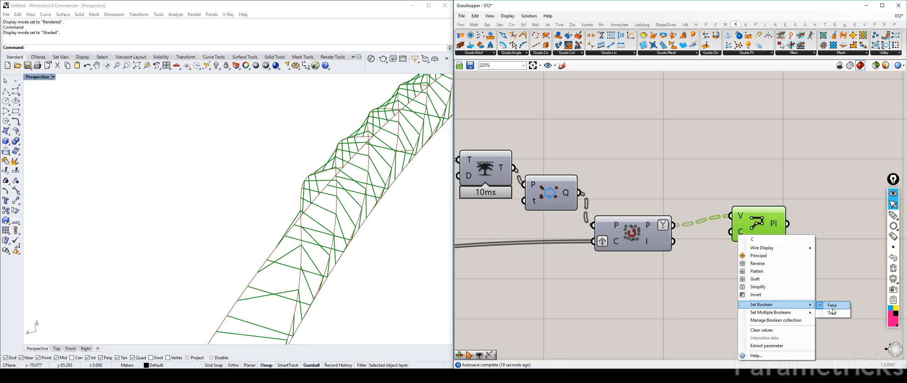
left_click(789, 307)
left_click(789, 307)
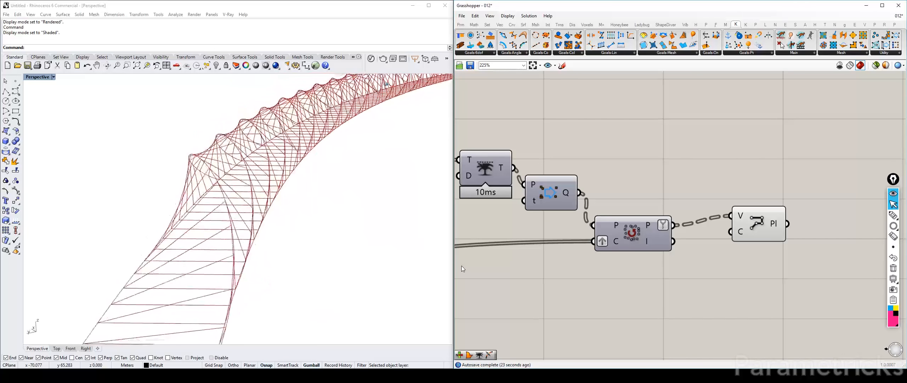
left_click_drag(748, 230, 706, 240)
Examine the closed section polylines along the whole bridge, checking the deck edge and the end section closely.
left_click(289, 241)
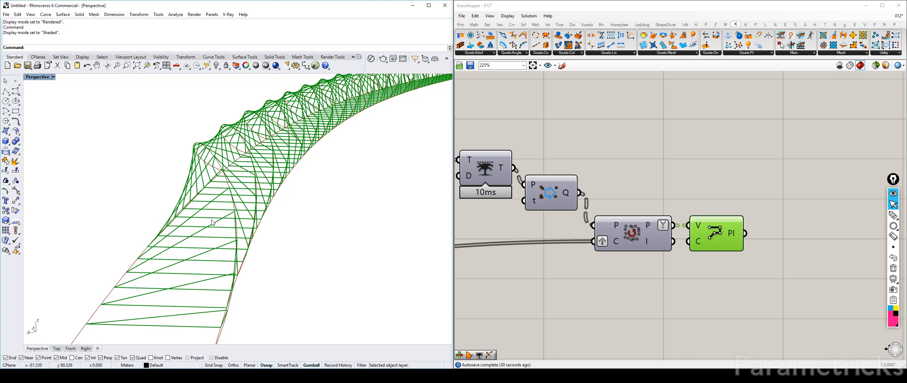
scroll(212, 226, "down", 10)
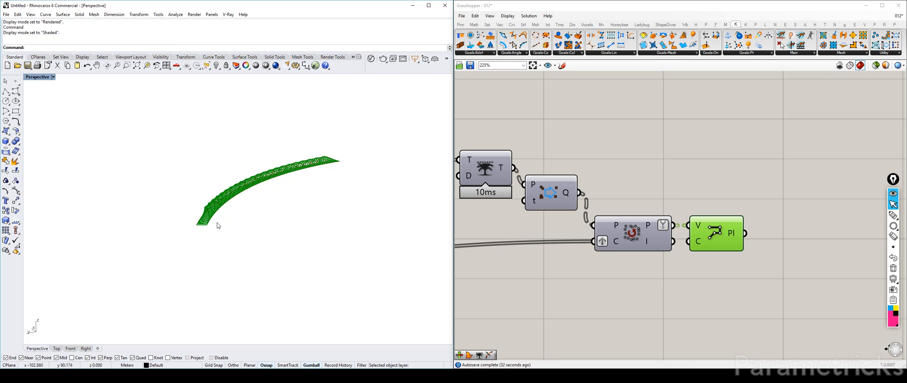
scroll(216, 224, "up", 10)
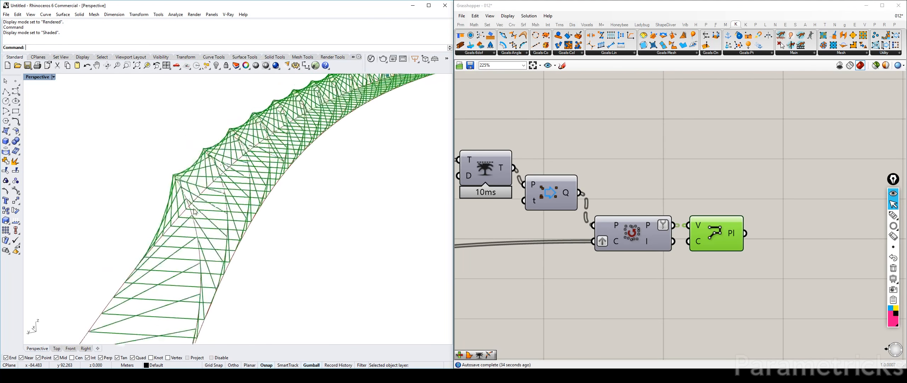
right_click_drag(194, 209, 173, 181)
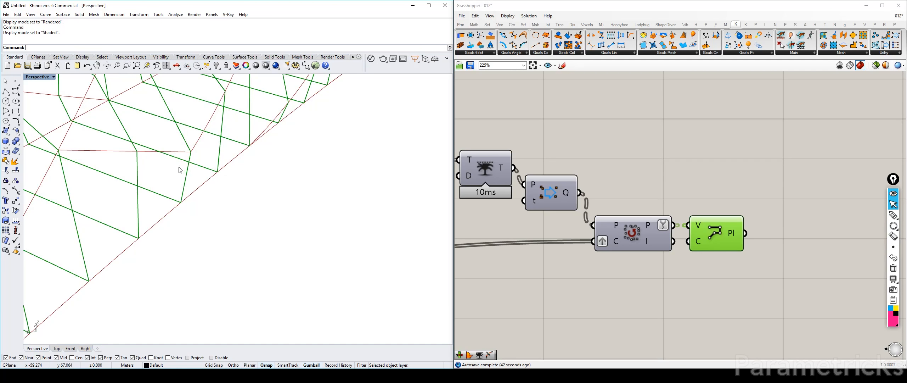
scroll(154, 198, "down", 5)
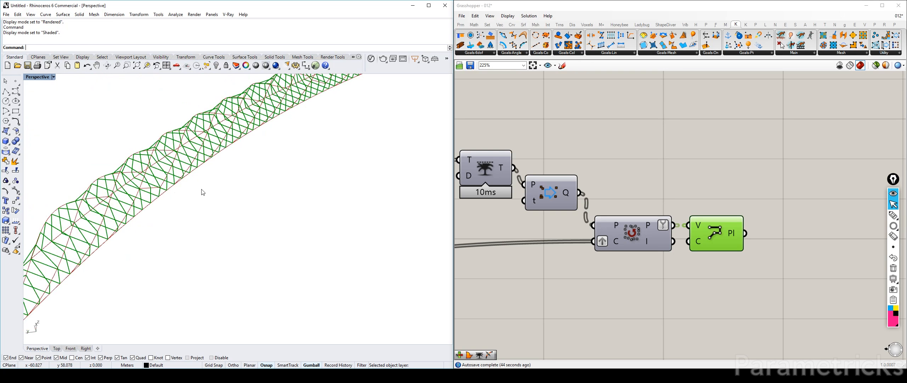
right_click_drag(202, 193, 158, 203)
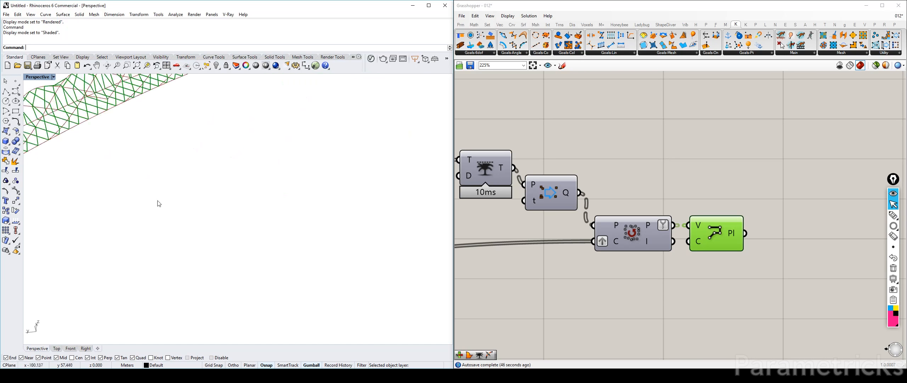
scroll(158, 203, "down", 10)
right_click_drag(164, 176, 197, 201, "shift")
scroll(194, 211, "up", 5)
middle_click(719, 224)
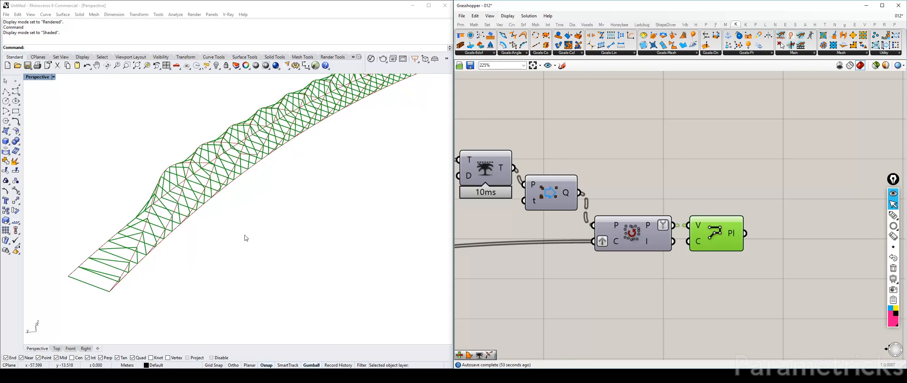
left_click(567, 112)
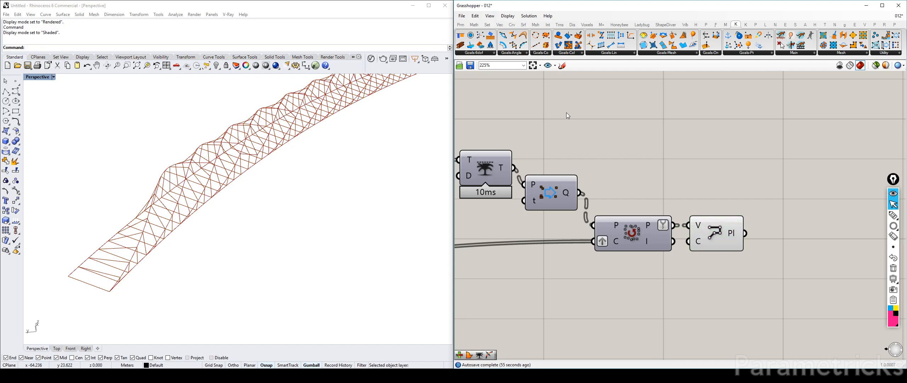
Inspect the sorted section polylines from several angles, both along the bridge's span and close up at its end.
right_click_drag(531, 165, 631, 143)
left_click_drag(575, 150, 573, 151)
right_click_drag(633, 168, 570, 179)
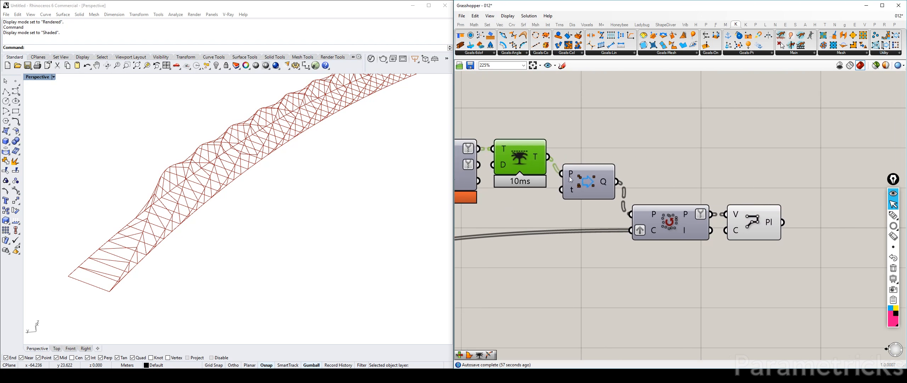
left_click(230, 241)
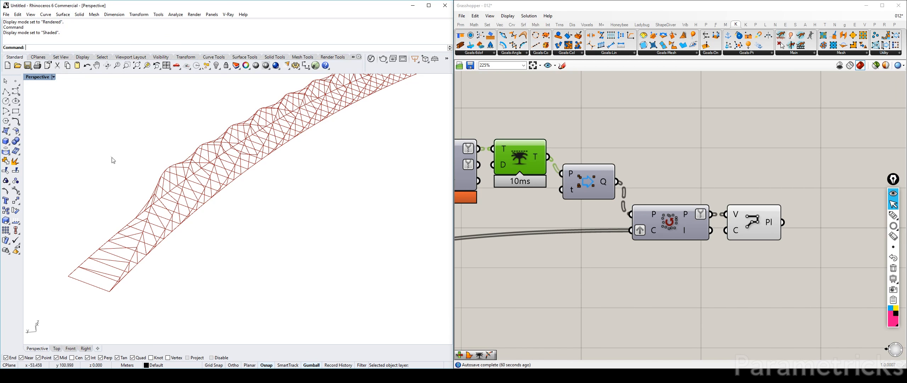
right_click_drag(182, 198, 136, 182)
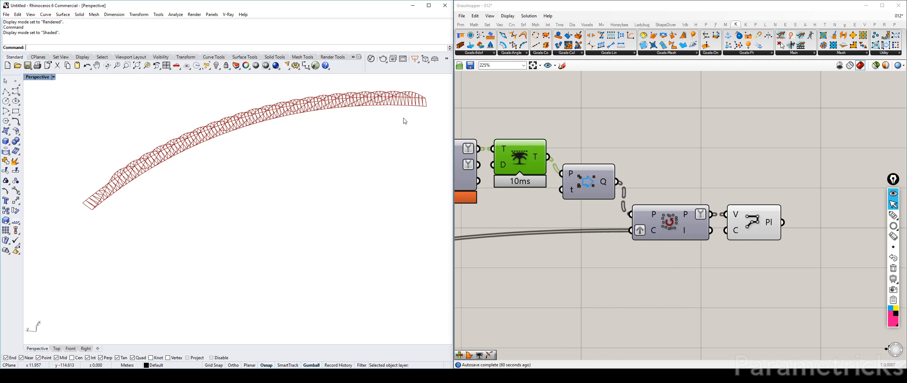
right_click_drag(405, 121, 362, 222)
scroll(216, 163, "up", 4)
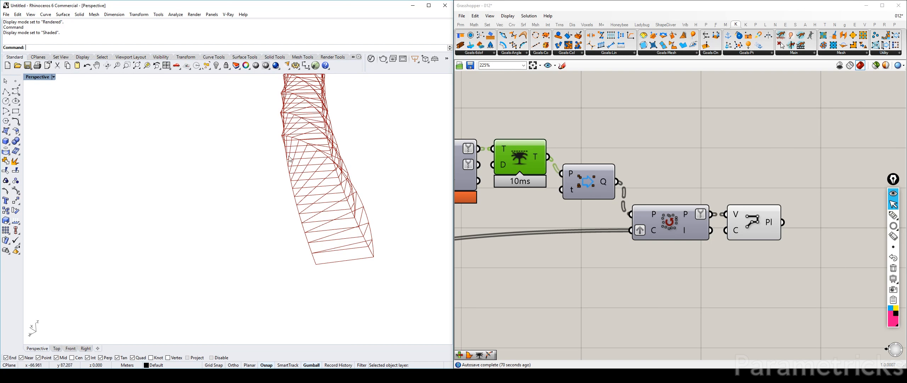
right_click_drag(335, 235, 313, 222)
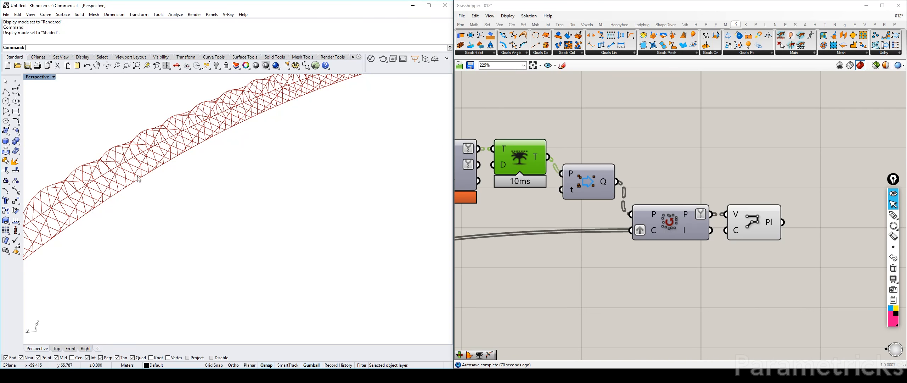
scroll(202, 193, "down", 4)
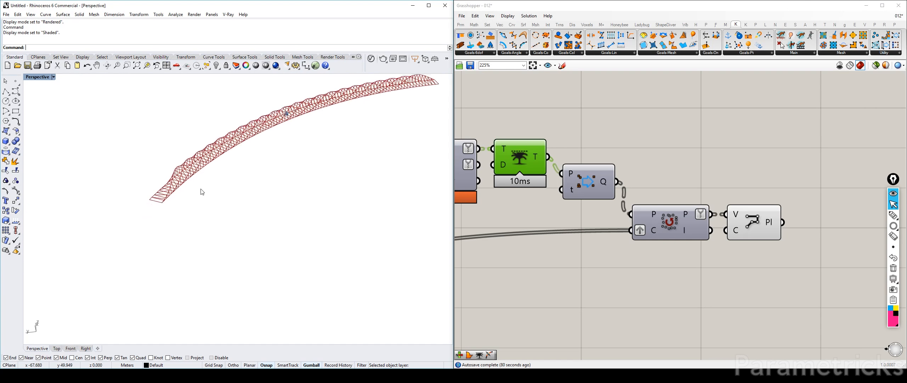
scroll(203, 192, "up", 5)
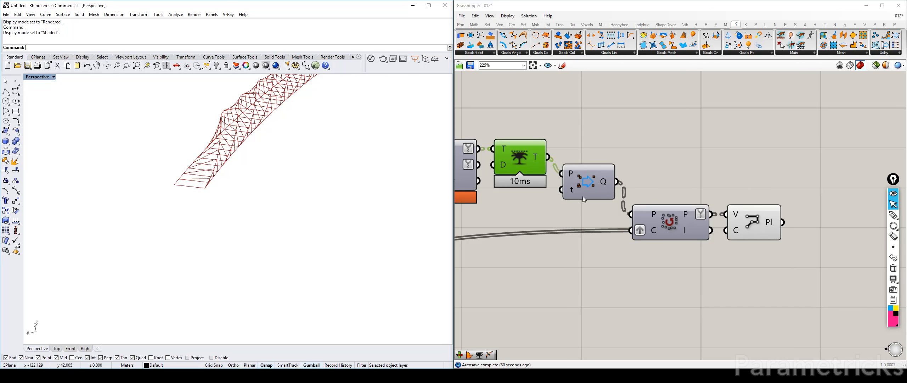
scroll(290, 166, "up", 5)
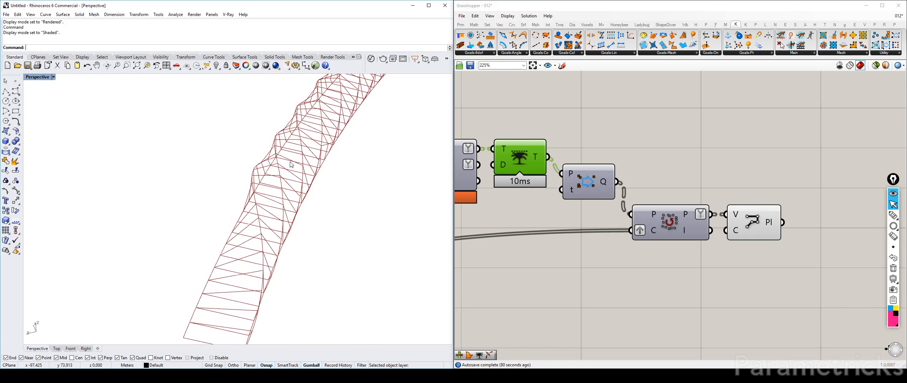
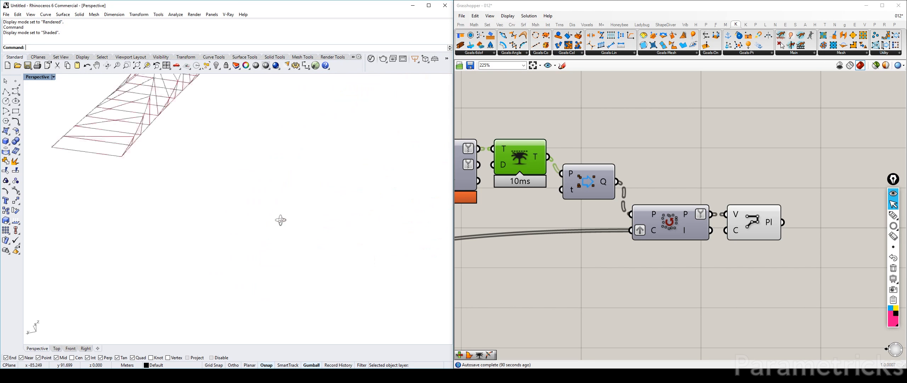
Add an Explode component after PolyLine and wire PolyLine's Pl output to its C input.
right_click_drag(750, 224, 665, 201)
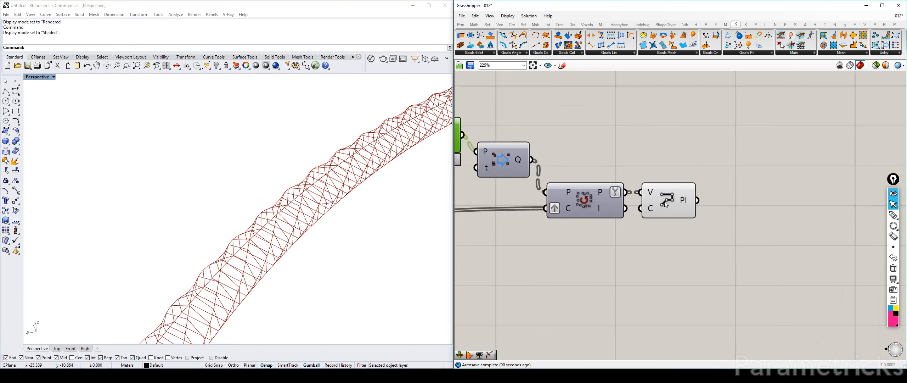
mouse_move(685, 201)
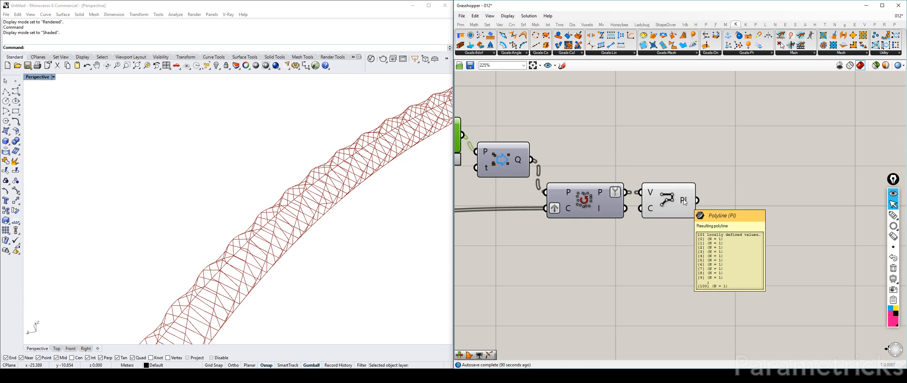
left_click(684, 198)
double_click(747, 202)
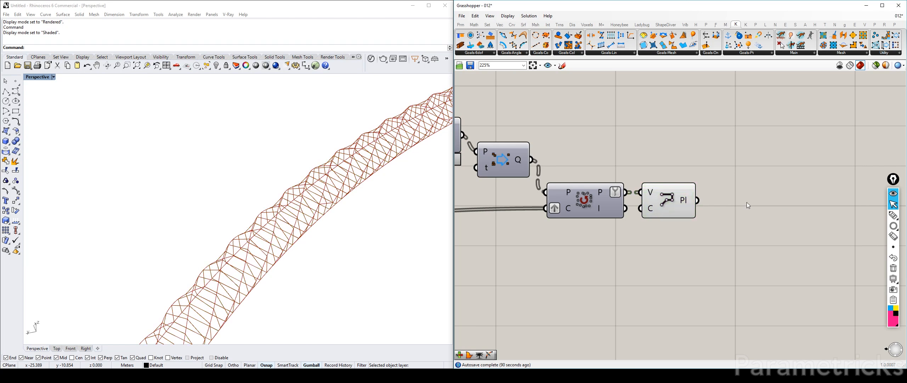
type("explode")
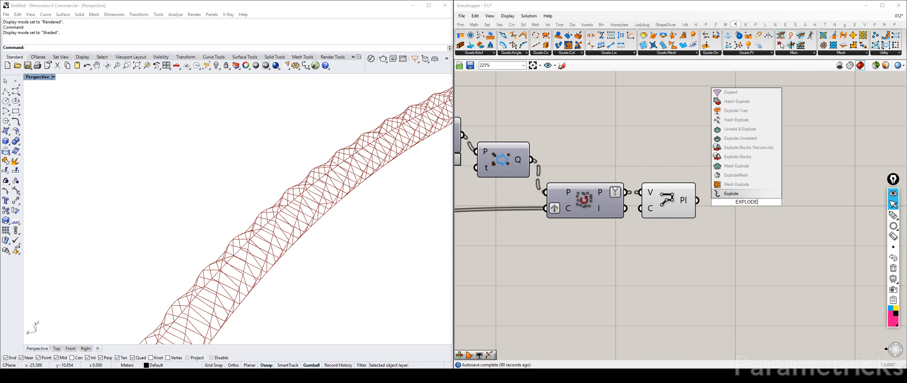
key("Return")
left_click_drag(698, 200, 719, 194)
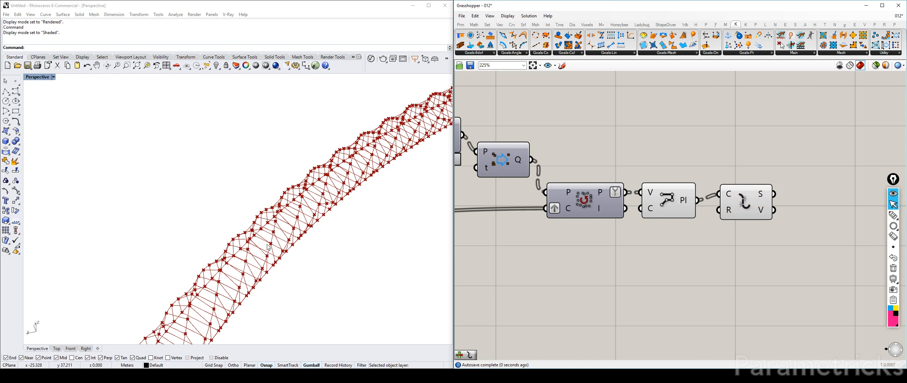
Check the exploded segments at the bridge's end and reposition the Explode component beside PolyLine.
scroll(294, 265, "down", 5)
scroll(288, 251, "up", 6)
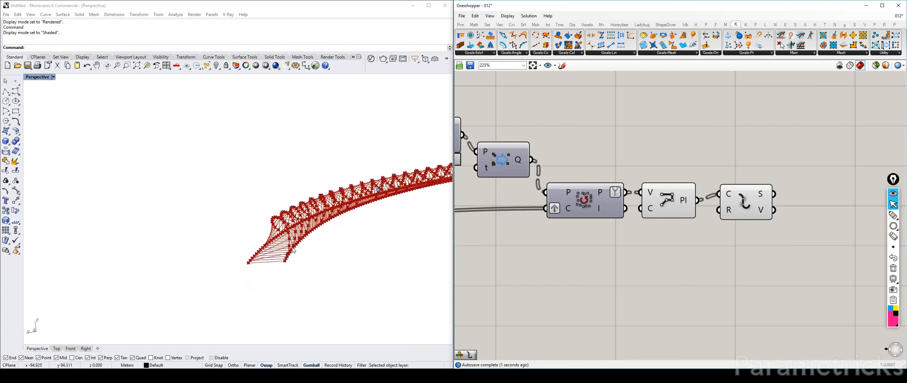
right_click_drag(298, 247, 270, 241, "shift")
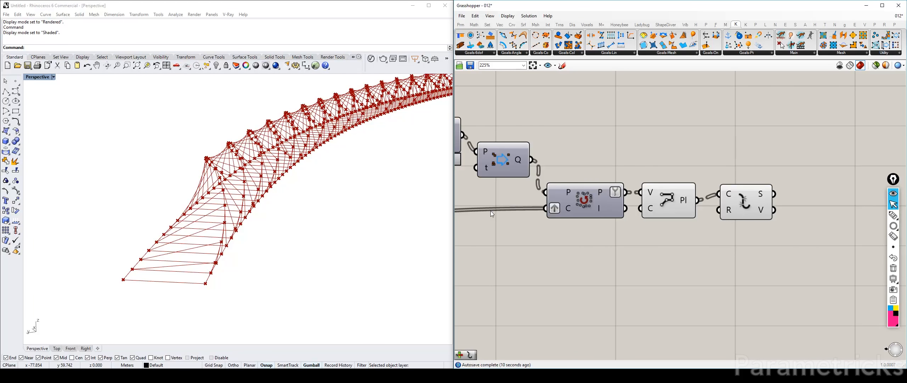
right_click_drag(575, 189, 486, 195)
left_click(644, 219)
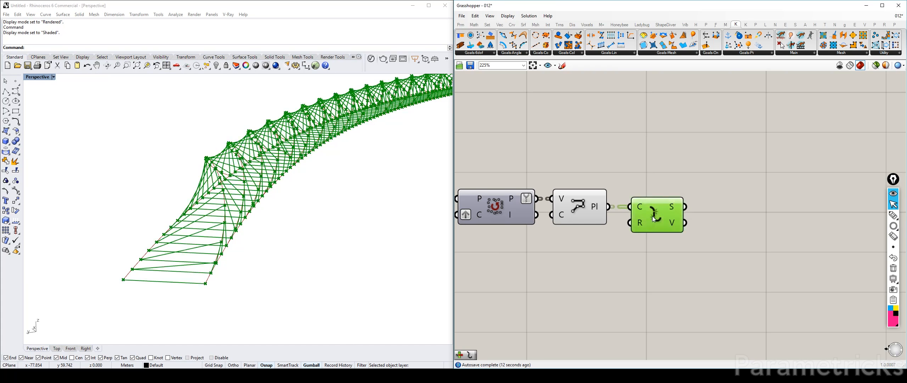
left_click_drag(645, 219, 651, 219)
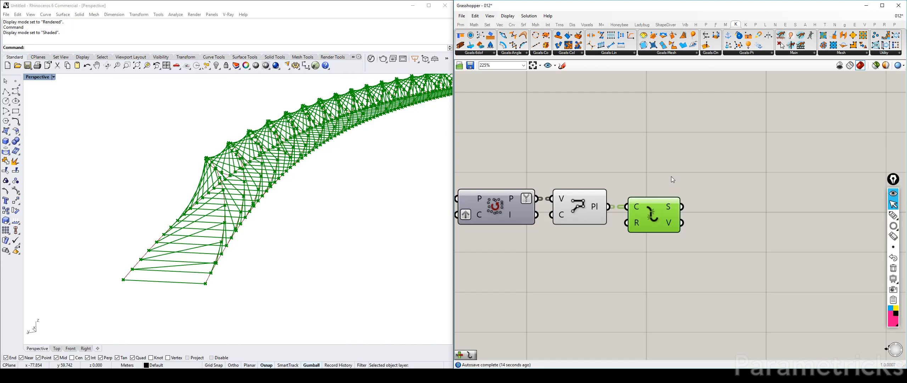
Add an Evaluate Curve component after Explode and wire Explode's S output to its C input.
scroll(620, 170, "down", 6)
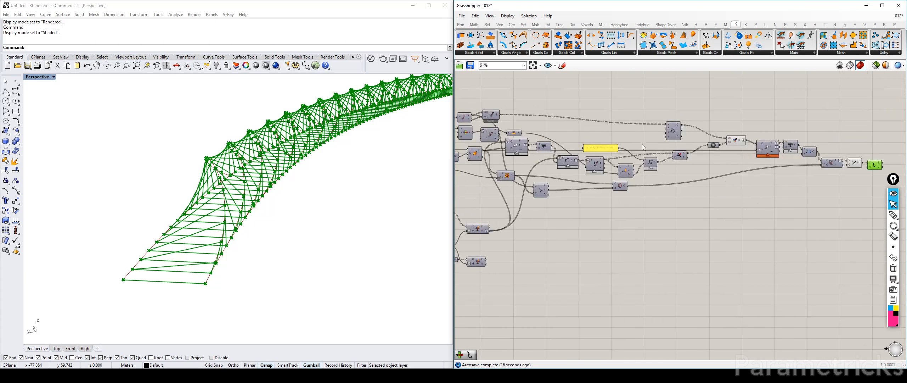
right_click_drag(888, 157, 618, 156)
scroll(619, 156, "up", 5)
double_click(611, 134)
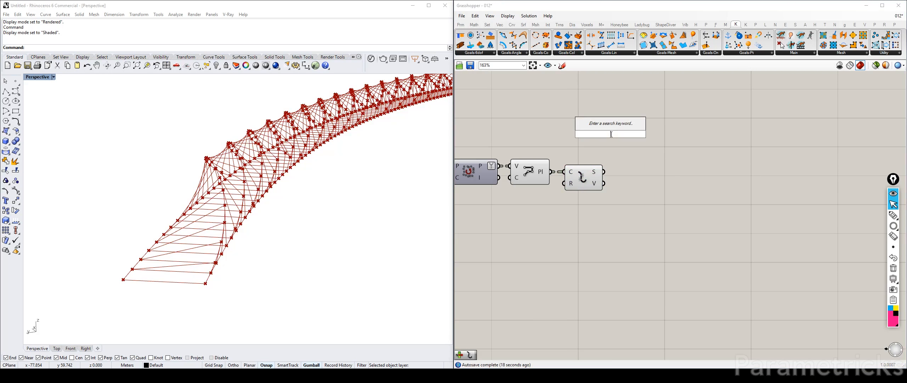
type("CRV")
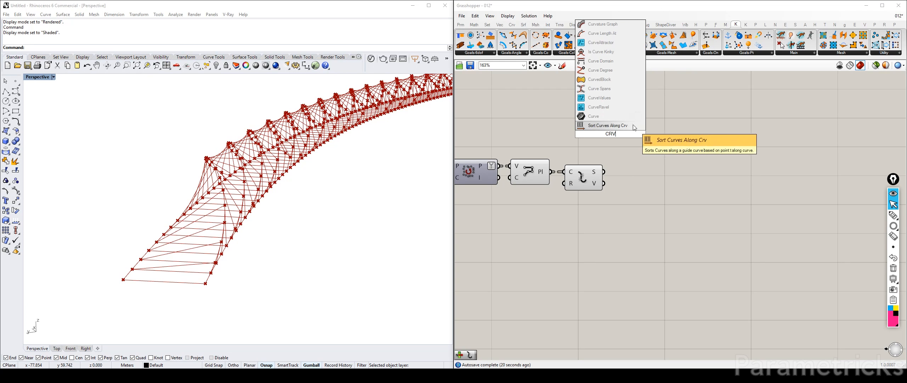
type(" EVAL")
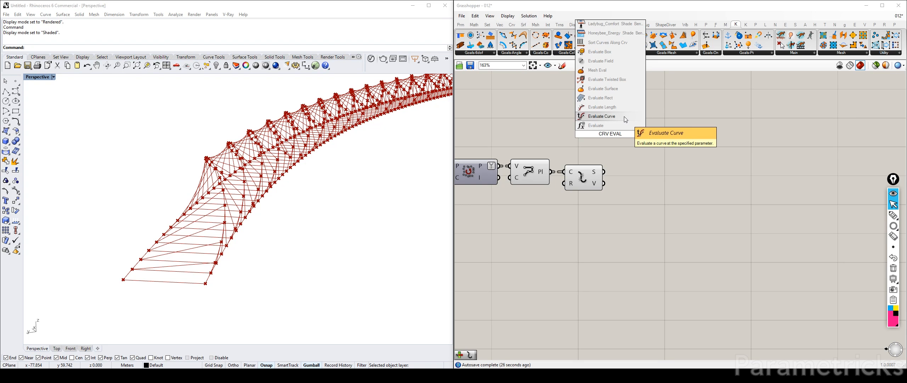
left_click(623, 117)
left_click_drag(614, 129, 619, 166)
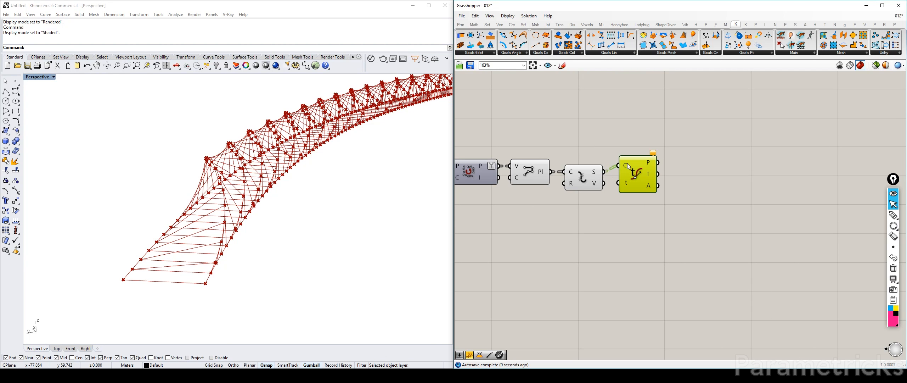
Reparameterize Evaluate Curve's C input and set its t input to 0.5.
right_click(628, 163)
left_click(652, 241)
right_click(626, 184)
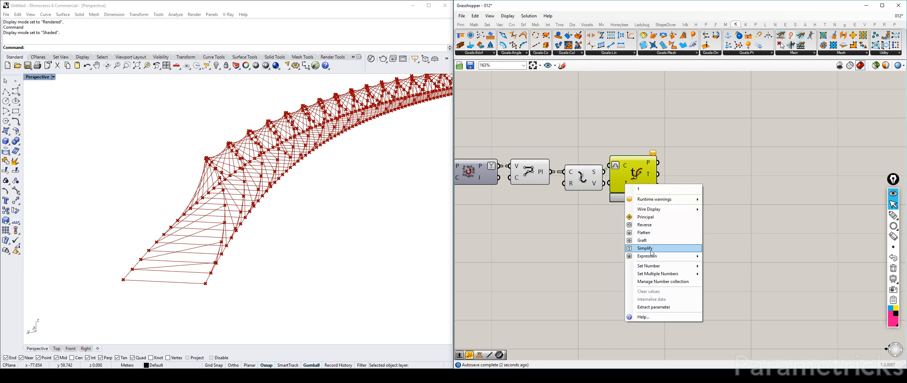
mouse_move(663, 266)
left_click(730, 265)
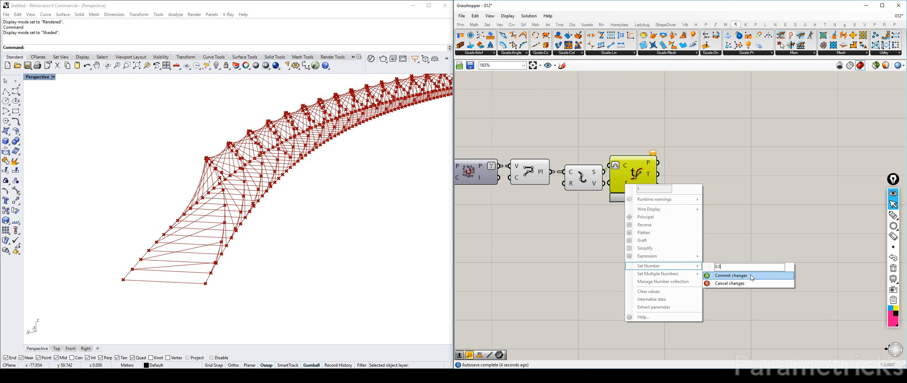
left_click(732, 275)
Turn off the previews of Explode and PolyLine and move Evaluate Curve slightly lower on the canvas.
left_click(582, 178)
key("ctrl+q")
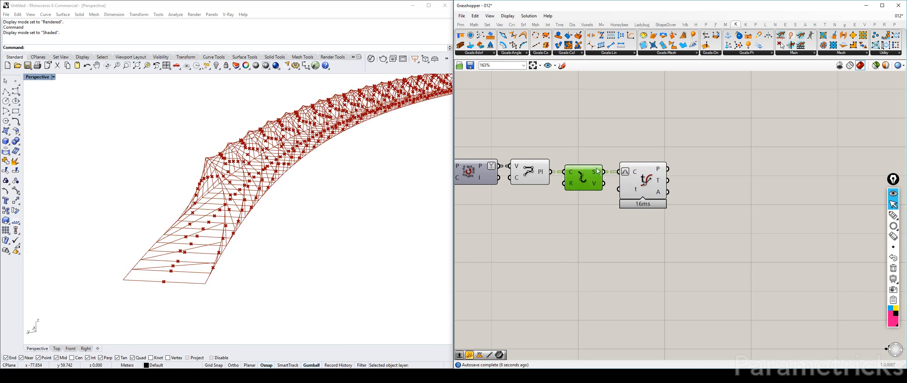
left_click(531, 173)
key("ctrl+q")
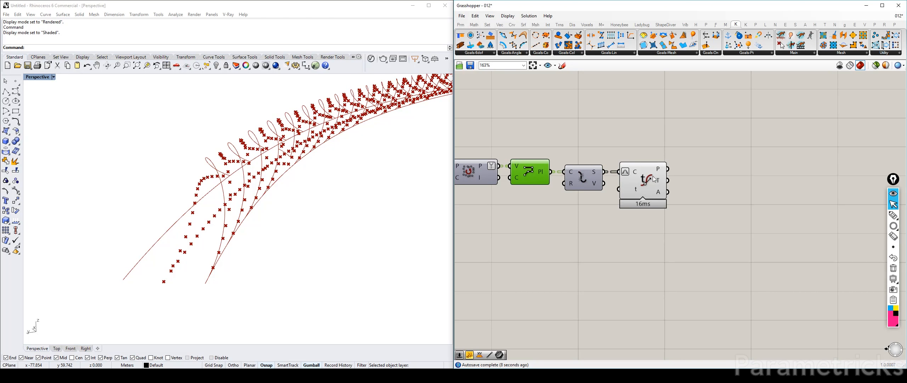
left_click_drag(652, 176, 663, 197)
double_click(651, 146)
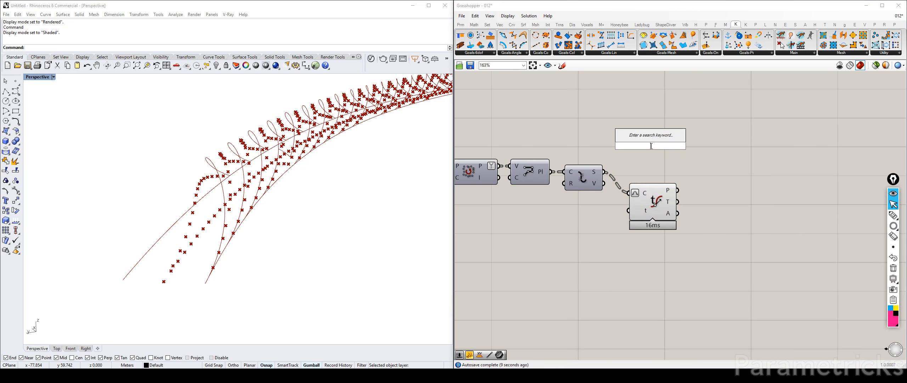
left_click(596, 140)
Duplicate the existing Plane Closest Point component, keeping its plane input wired, and bring the copy to the end of the definition.
scroll(596, 139, "down", 3)
right_click_drag(597, 140, 850, 152)
right_click_drag(556, 138, 715, 147)
right_click_drag(617, 158, 651, 144)
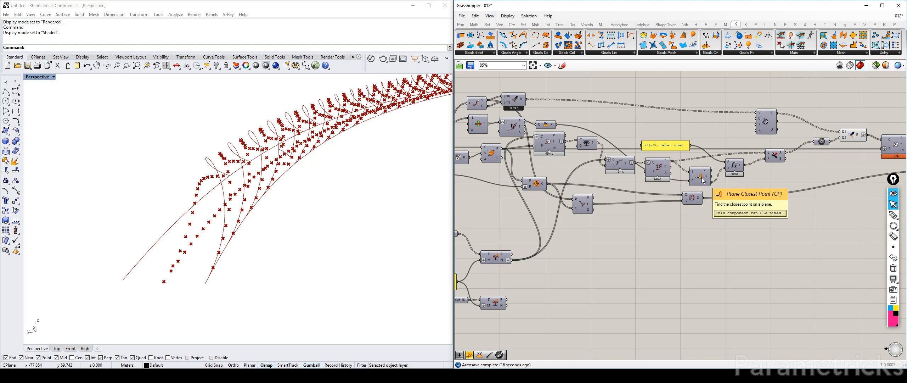
right_click_drag(719, 194, 625, 190)
left_click_drag(613, 174, 756, 199, "alt")
right_click_drag(765, 196, 601, 211)
left_click_drag(586, 213, 821, 184)
right_click_drag(835, 184, 599, 190)
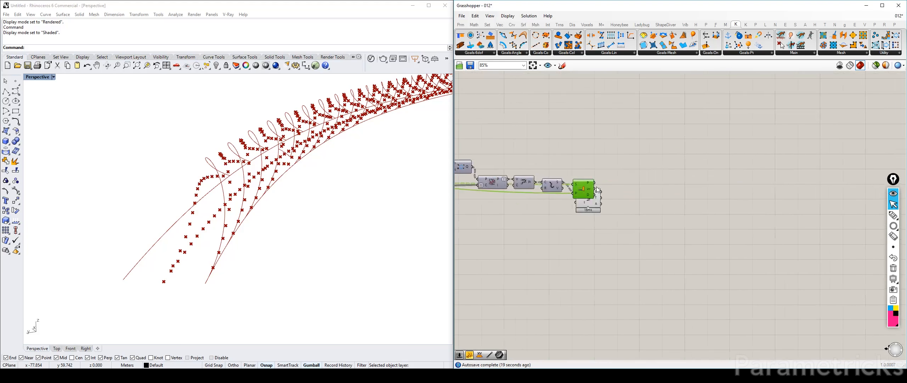
Place the copied Plane Closest Point after Evaluate Curve and wire Evaluate Curve's P output to its S input.
left_click_drag(589, 185, 651, 143)
right_click_drag(616, 156, 856, 145)
mouse_move(538, 155)
right_mouse_down()
mouse_move(678, 149)
mouse_move(757, 166)
mouse_move(538, 159)
right_mouse_up()
right_click_drag(879, 150, 597, 168)
scroll(598, 168, "up", 3)
left_click_drag(646, 188, 601, 277)
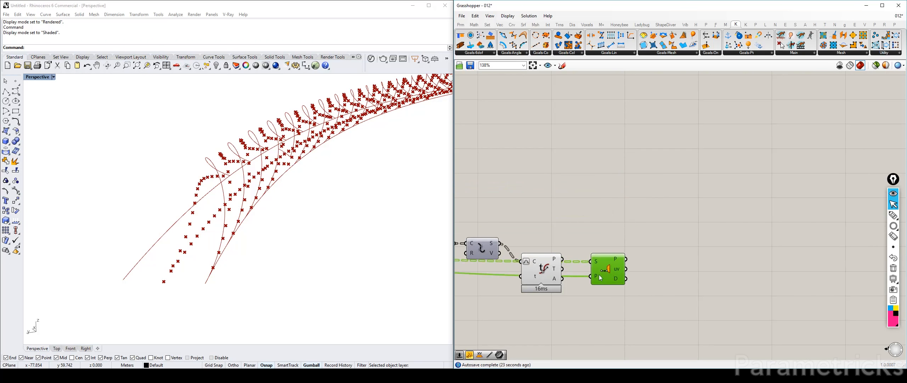
left_click_drag(563, 261, 591, 261)
left_click_drag(539, 272, 528, 253)
left_click_drag(604, 269, 588, 230)
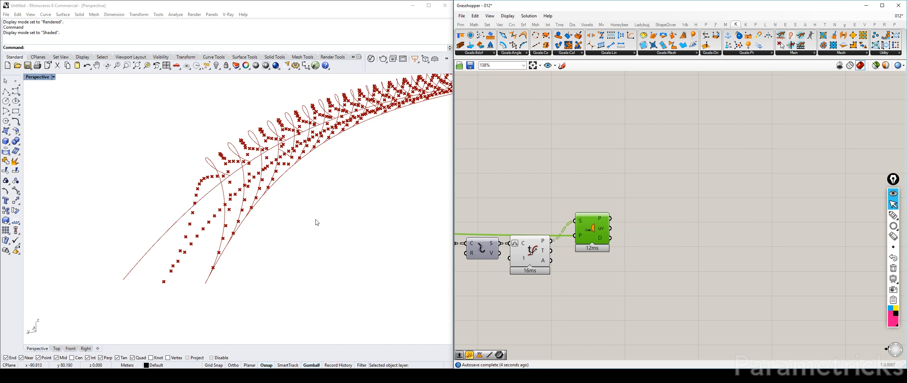
Select Evaluate Curve and examine its segment midpoints close up at the bridge's end.
scroll(317, 221, "down", 12)
right_click_drag(316, 221, 233, 235)
left_click(531, 249)
middle_click(532, 249)
left_click(555, 273)
right_click_drag(121, 261, 202, 228, "shift")
scroll(189, 225, "up", 12)
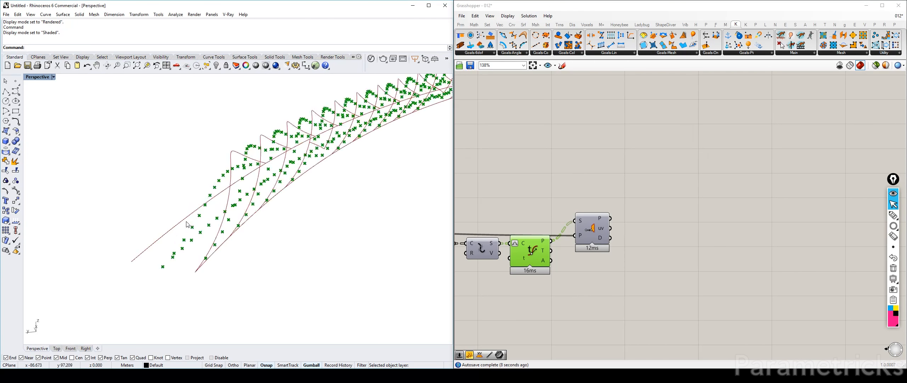
Add a Panel and wire the D output of the copied Plane Closest Point into it.
right_click_drag(683, 237, 669, 220)
left_click(669, 220)
double_click(669, 220)
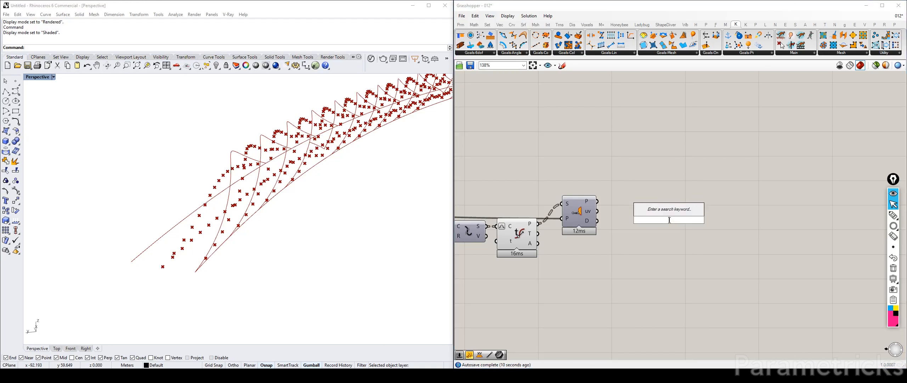
type("panel")
key("Return")
left_click_drag(597, 220, 629, 220)
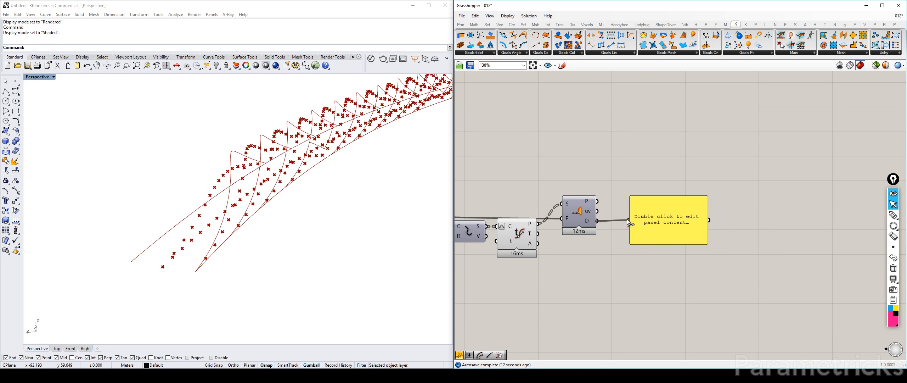
Stretch the distance Panel downward so several branches of values fit in it.
right_click_drag(682, 228, 670, 180)
left_click_drag(684, 194, 688, 277)
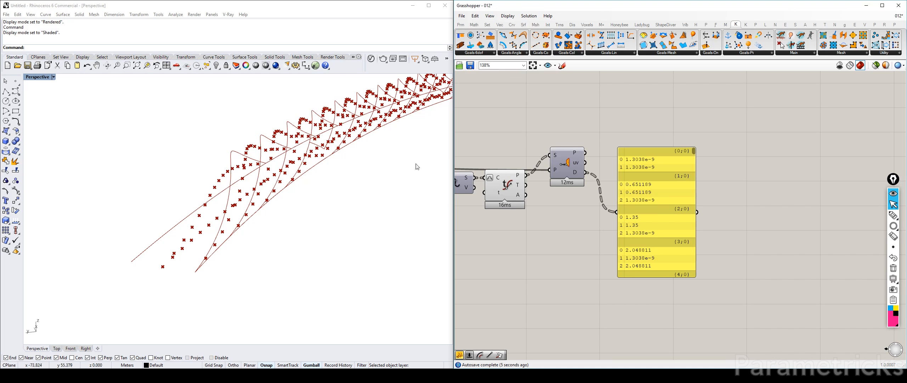
Change the Rhino view from Perspective to a maximized Front view, close up on the end of the bridge deck.
double_click(32, 79)
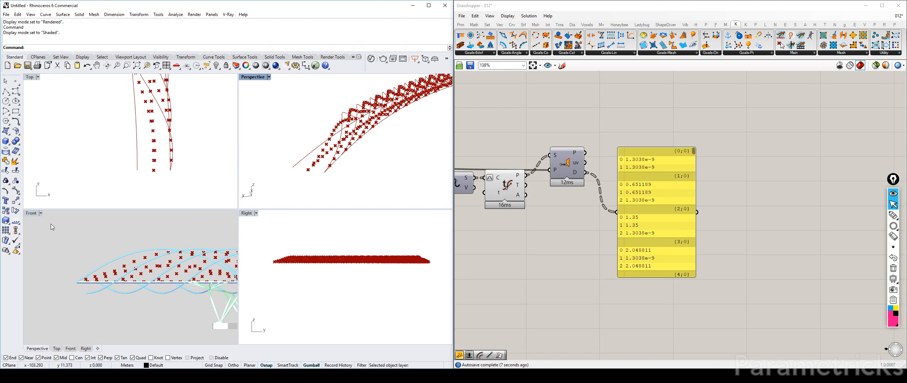
left_click(35, 212)
double_click(31, 213)
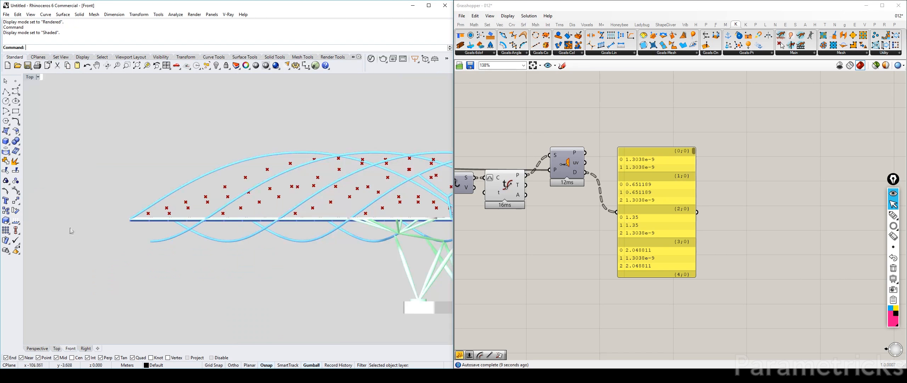
scroll(190, 211, "up", 5)
Select the plane component near the start of the definition and examine its plane against the bridge deck in the Front view.
scroll(481, 185, "down", 3)
right_click_drag(481, 184, 758, 172)
scroll(623, 169, "down", 3)
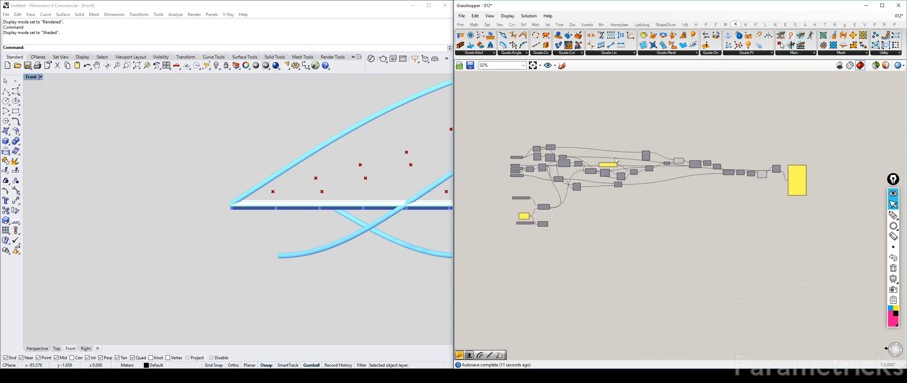
right_click_drag(576, 150, 671, 149)
scroll(671, 149, "up", 4)
left_click_drag(641, 163, 696, 159)
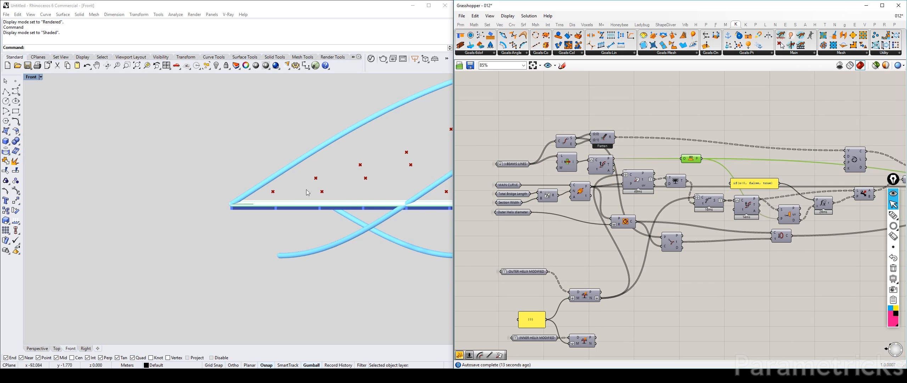
scroll(256, 206, "up", 4)
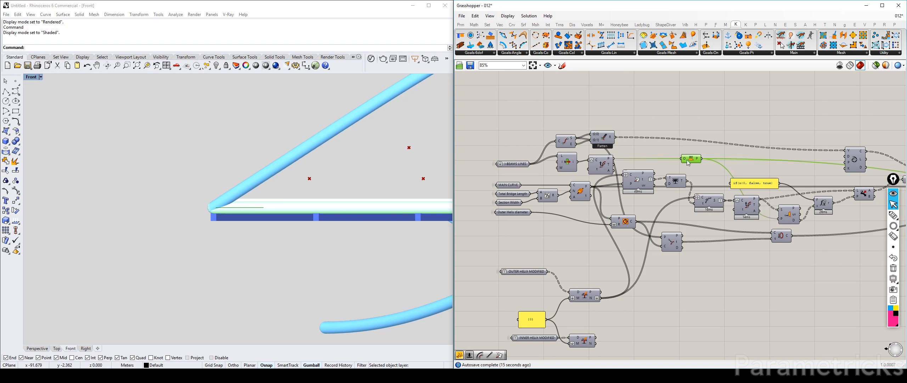
scroll(304, 208, "down", 4)
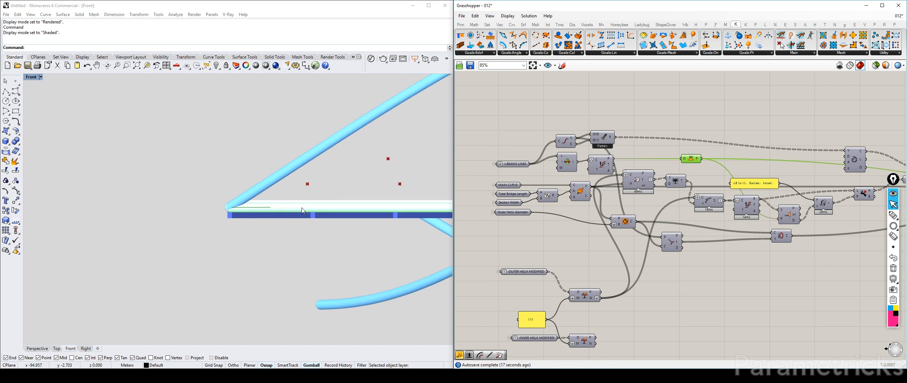
Select Evaluate Curve before the last Plane Closest Point and compare its segment midpoints with the deck level in the Front view.
right_click_drag(773, 195, 595, 185)
scroll(562, 185, "down", 3)
scroll(595, 185, "up", 5)
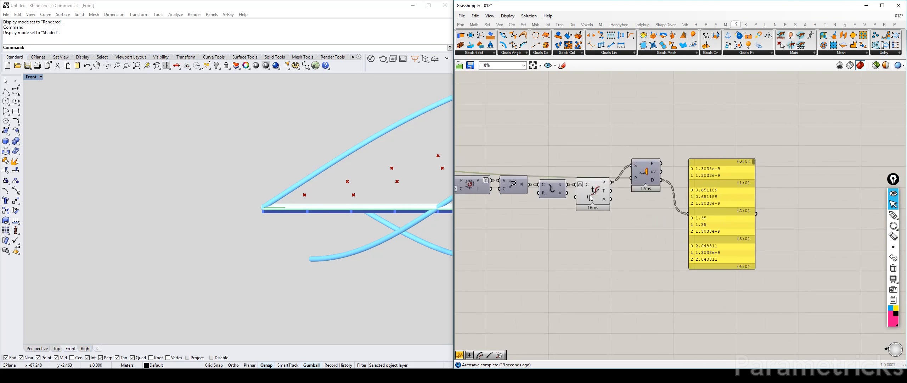
left_click(594, 190)
scroll(300, 189, "down", 3)
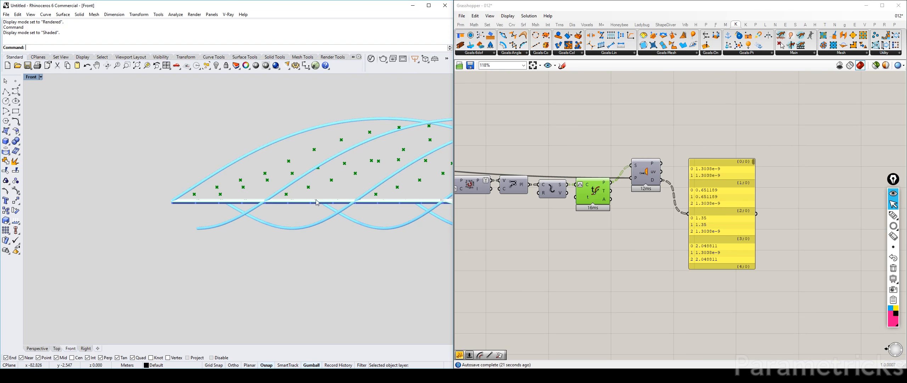
Examine the plane distances listed in the output panel alongside the tube curves in the Front view.
scroll(316, 202, "up", 4)
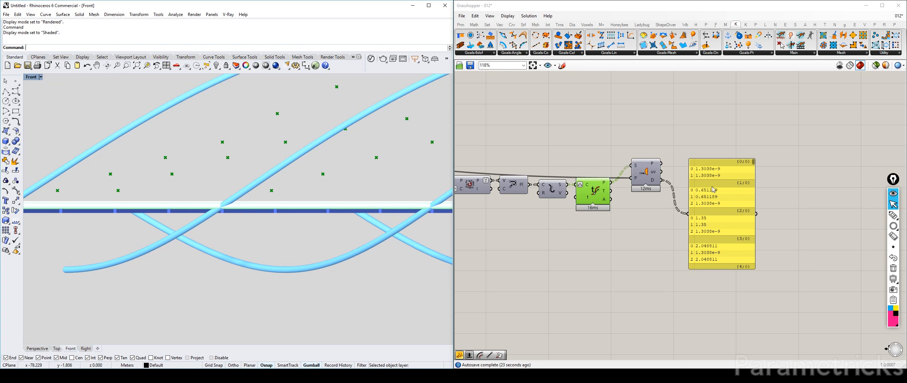
right_click_drag(713, 189, 645, 183)
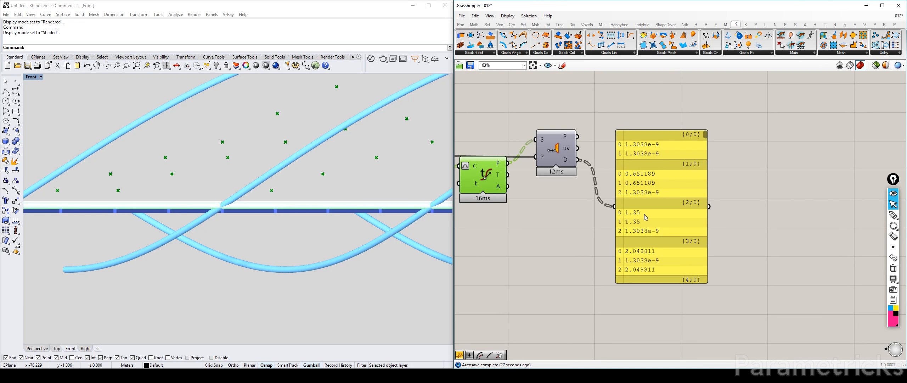
scroll(642, 207, "up", 3)
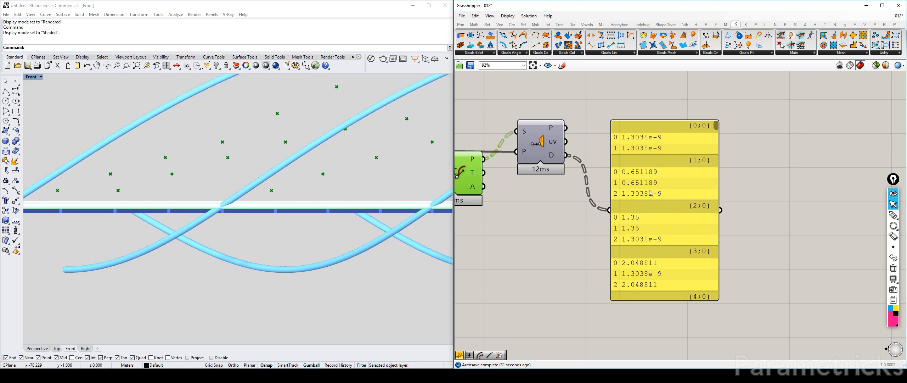
Change the condition in the expression panel to if(x<0.01, false, true) and widen the panel to fit it on one line.
scroll(654, 193, "down", 4)
right_click_drag(654, 193, 762, 189)
right_click_drag(504, 174, 739, 184)
right_click_drag(463, 153, 612, 178)
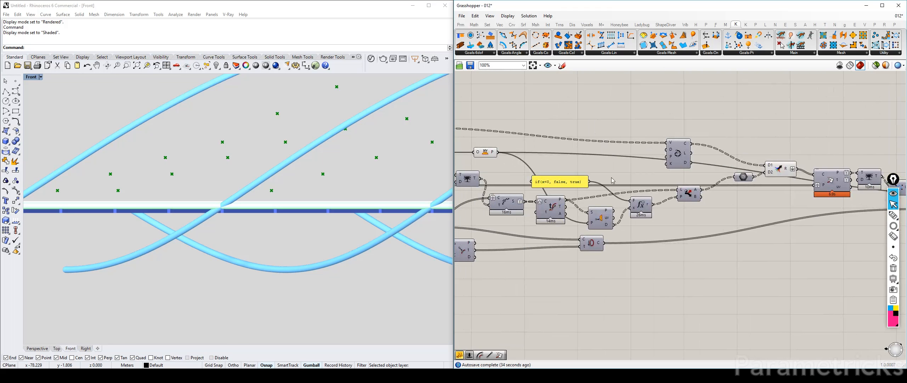
scroll(570, 183, "up", 2)
left_click_drag(564, 186, 575, 169)
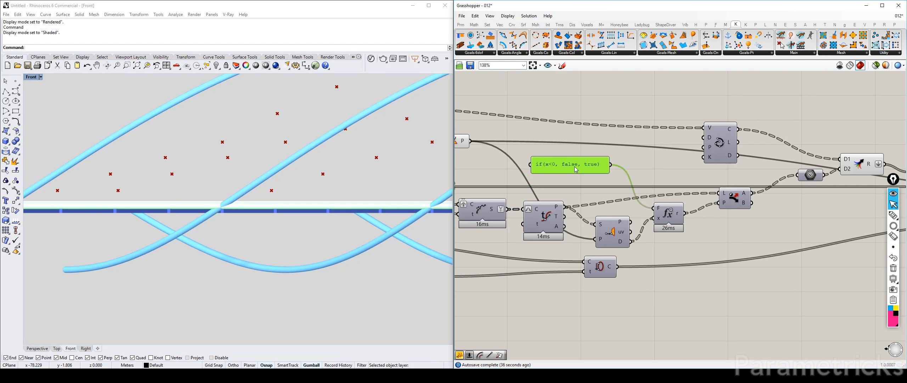
double_click(561, 167)
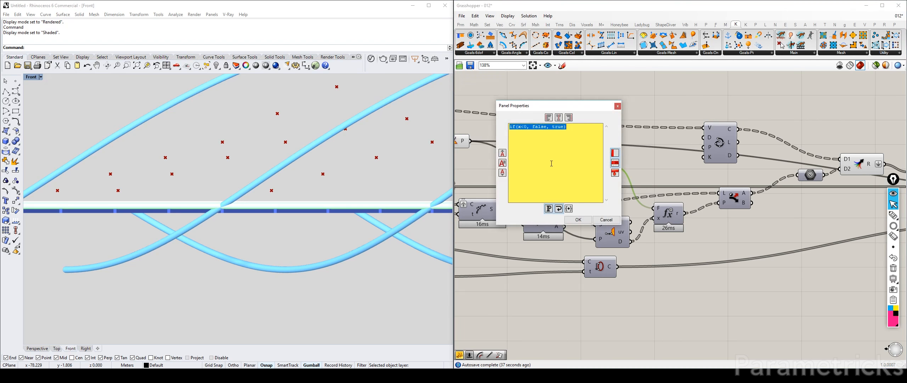
left_click(528, 127)
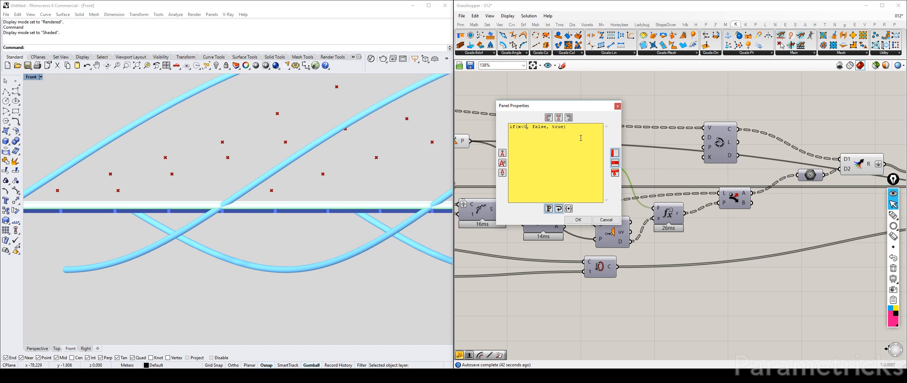
type(".01")
key("BackSpace")
key("BackSpace")
key("BackSpace")
left_click(578, 220)
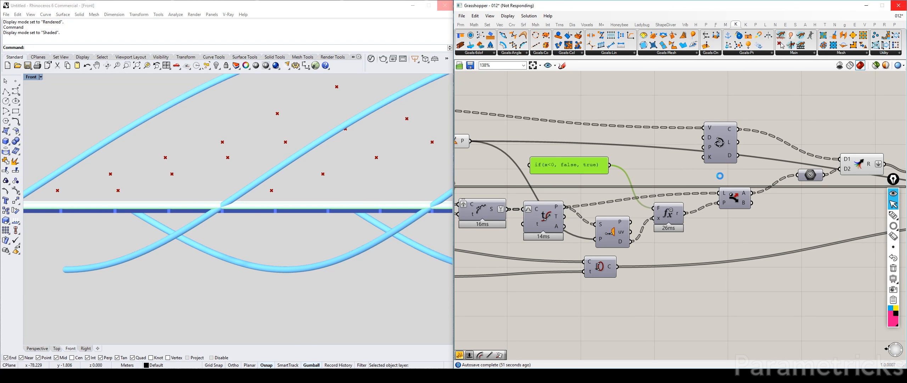
key("alt+Tab")
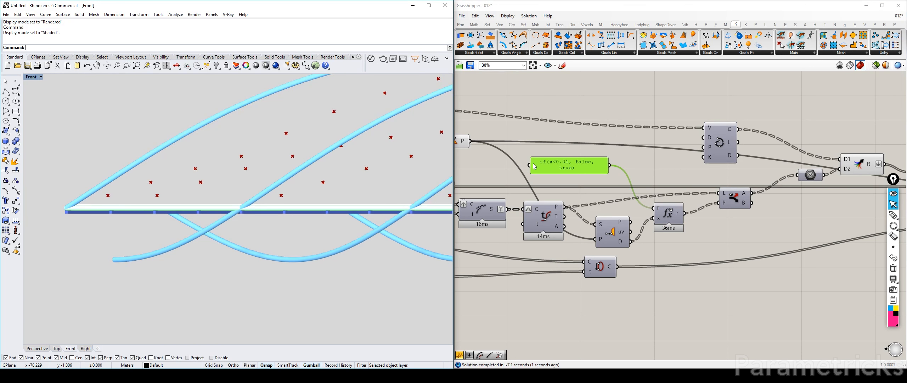
left_click_drag(535, 167, 510, 166)
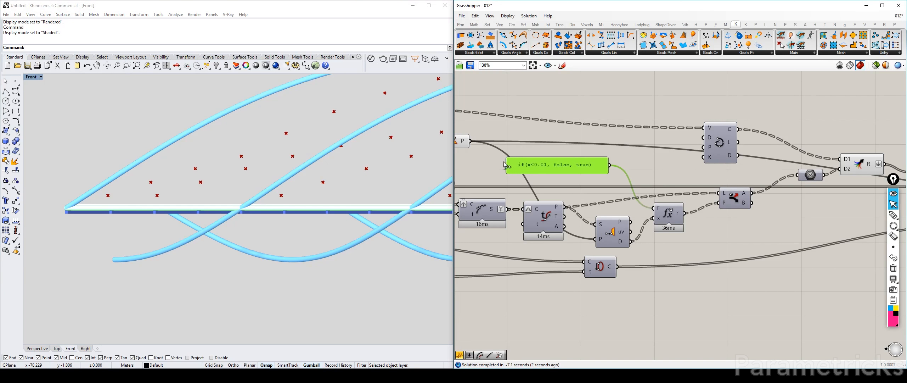
Maximize the Perspective viewport and look over the component chain from the plane intersection to the distance panel.
double_click(32, 77)
double_click(250, 77)
right_click_drag(740, 174, 485, 171)
scroll(605, 171, "down", 2)
scroll(518, 172, "up", 2)
right_click_drag(672, 167, 567, 176)
scroll(567, 175, "up", 2)
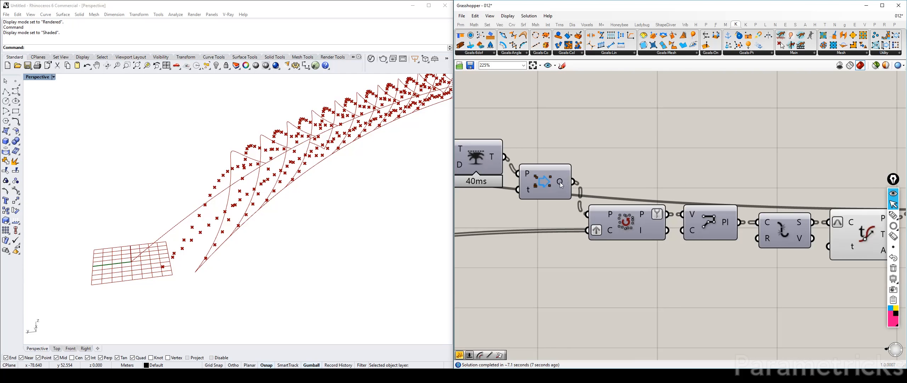
mouse_move(561, 183)
scroll(561, 184, "down", 6)
right_click_drag(746, 171, 582, 172)
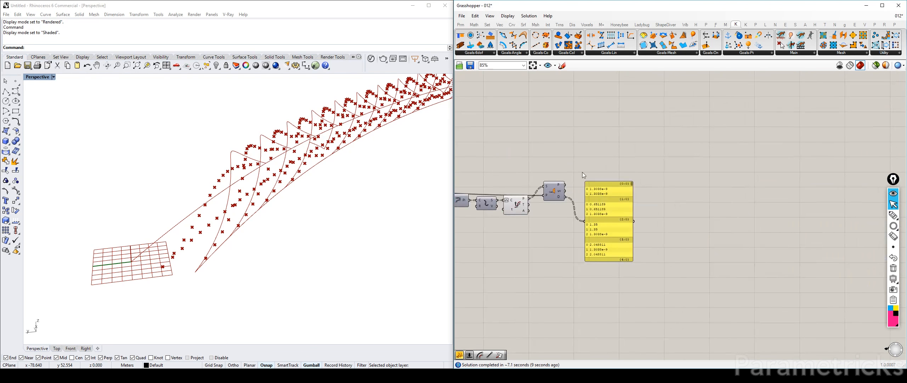
scroll(653, 208, "up", 2)
scroll(652, 208, "down", 4)
right_click_drag(485, 184, 653, 173)
scroll(654, 173, "up", 4)
scroll(654, 174, "up", 3)
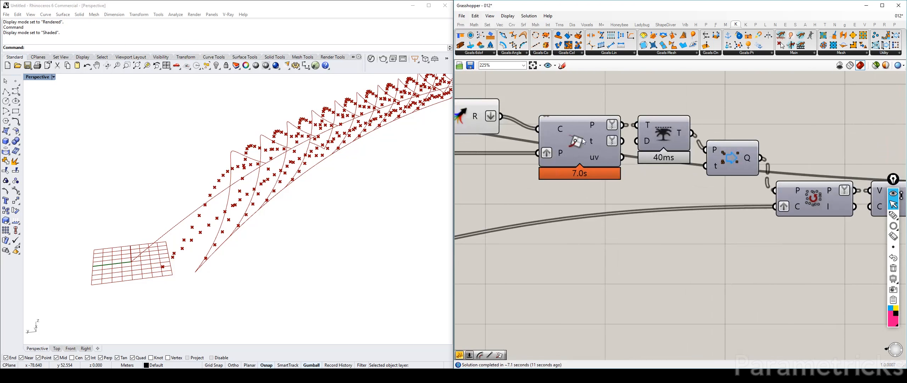
Reposition the Curve | Plane component and turn off the preview of the Merge component that feeds it.
left_click(561, 142)
mouse_move(557, 142)
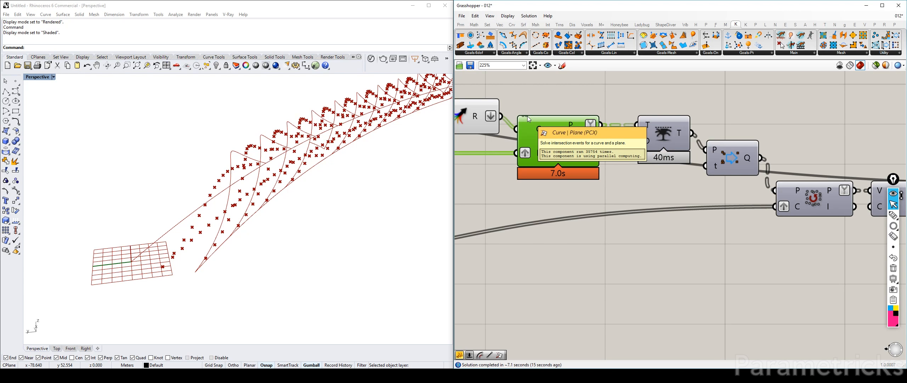
scroll(545, 196, "down", 3)
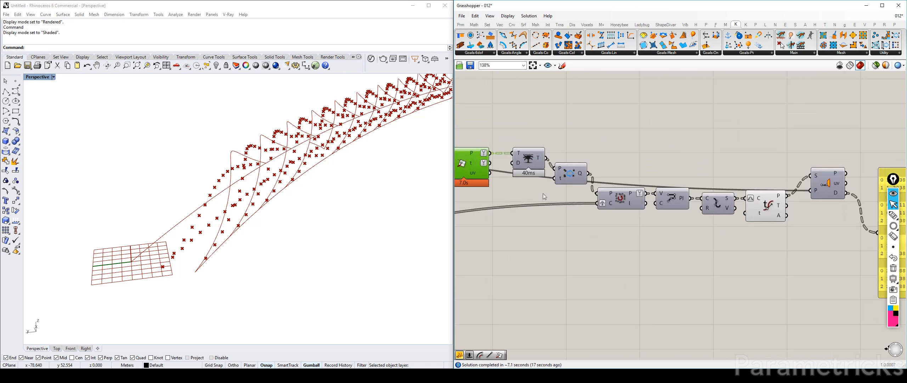
right_click_drag(544, 193, 665, 199)
left_click(527, 154)
key("ctrl+q")
right_click_drag(854, 187, 833, 172)
right_click_drag(790, 173, 707, 178)
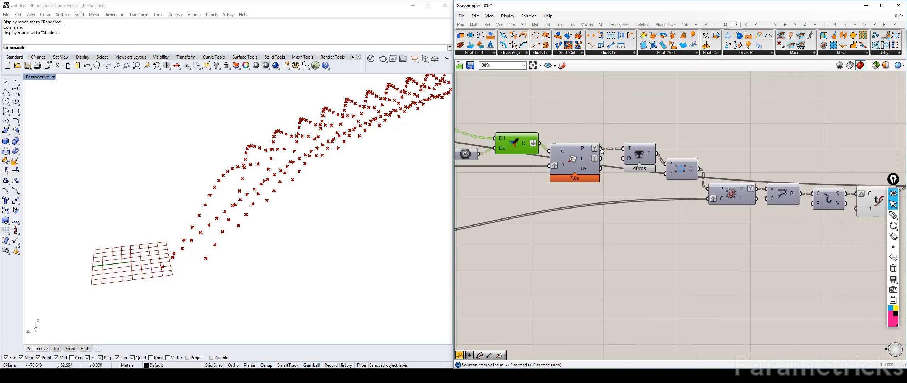
Move the Plane Closest Point component below the Evaluate Curve component at the end of the definition.
right_click_drag(757, 191, 508, 199)
mouse_move(713, 192)
right_mouse_down()
mouse_move(688, 196)
mouse_move(610, 152)
right_mouse_up()
left_click_drag(587, 144, 587, 188)
Enlarge the condition panel and copy the Evaluate expression component, with its formula connection, to the distance panel at the definition's end.
scroll(578, 166, "down", 5)
scroll(560, 158, "up", 2)
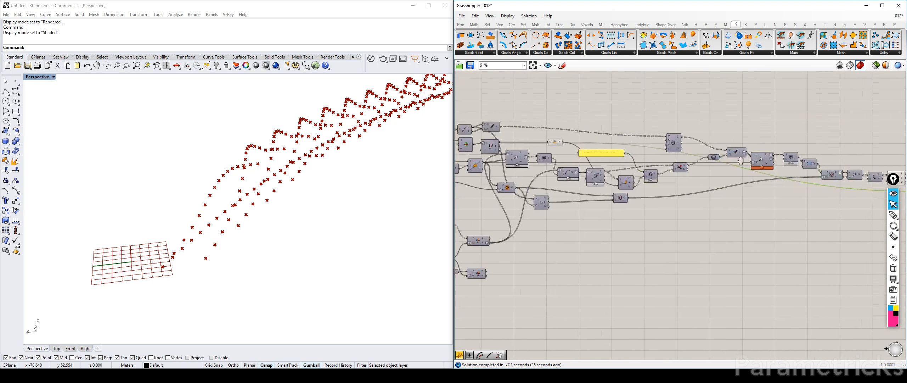
scroll(664, 186, "up", 2)
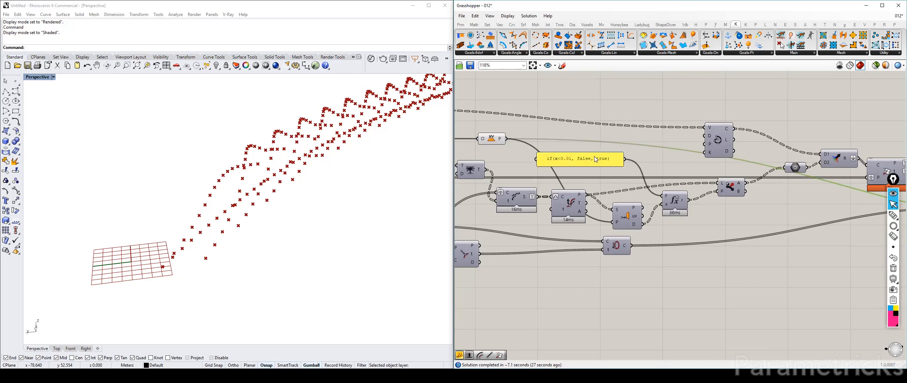
left_click_drag(595, 159, 598, 148)
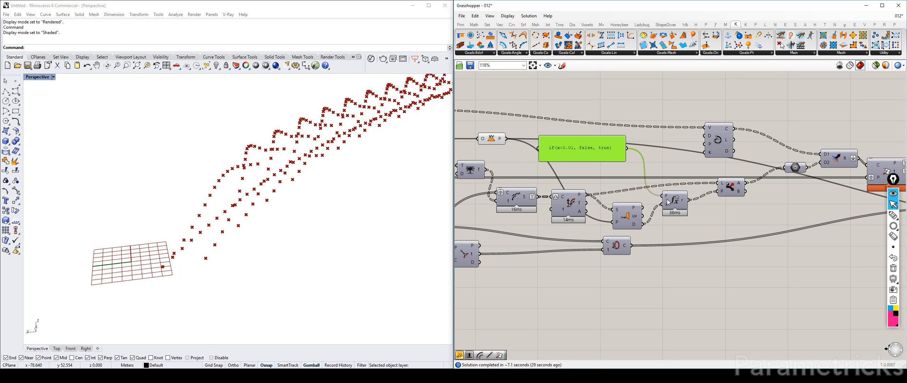
left_click_drag(668, 201, 765, 222)
scroll(644, 216, "down", 4)
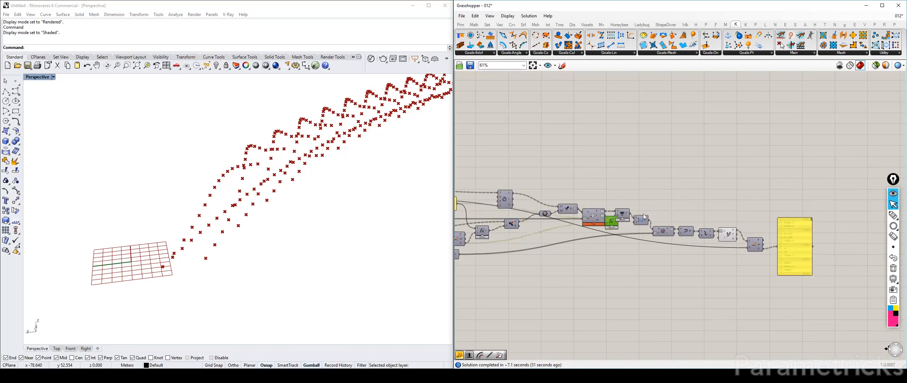
scroll(706, 190, "up", 7)
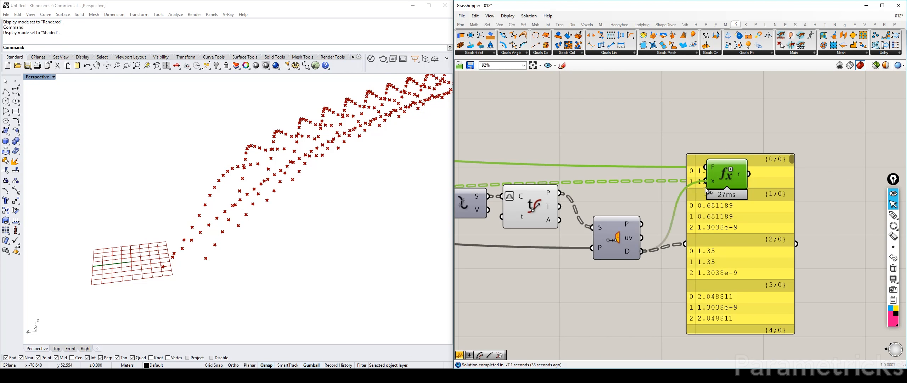
Feed the copied Evaluate component only the new Plane Closest Point distances, place it beside that component and shift the distance panel aside.
left_click_drag(706, 191, 667, 226)
left_click_drag(694, 262, 780, 219)
left_click(692, 167)
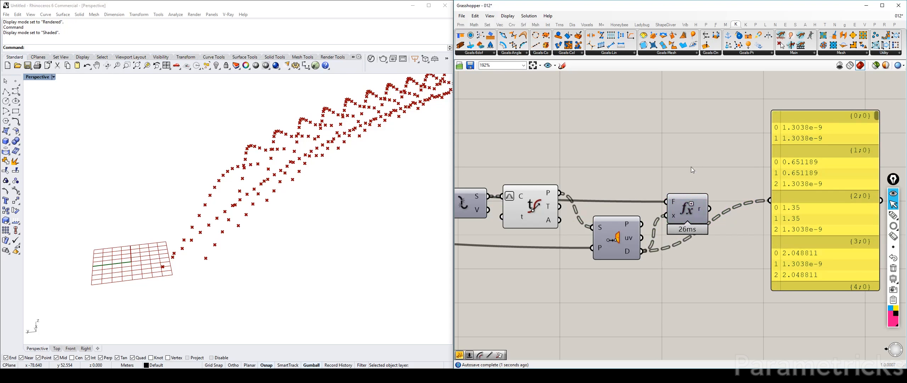
Add a Cull Pattern component and connect the copied Evaluate component's result to its pattern input.
double_click(692, 167)
type("CULL")
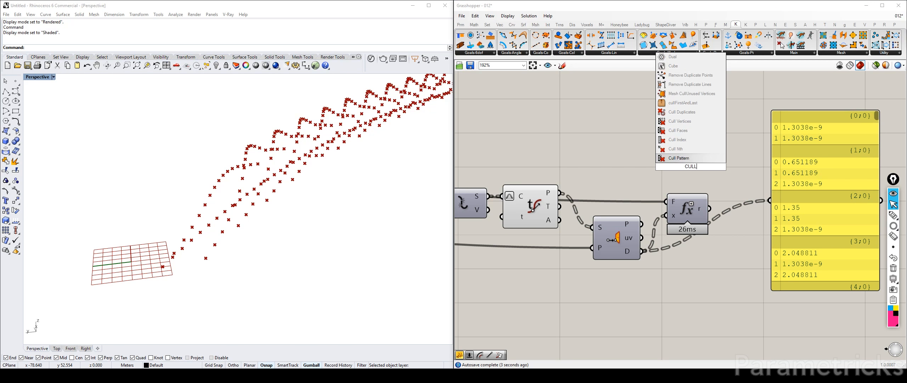
key("Return")
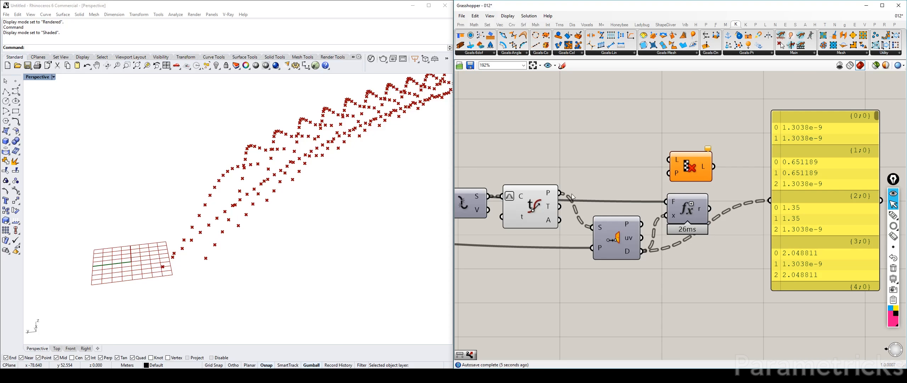
scroll(572, 197, "down", 4)
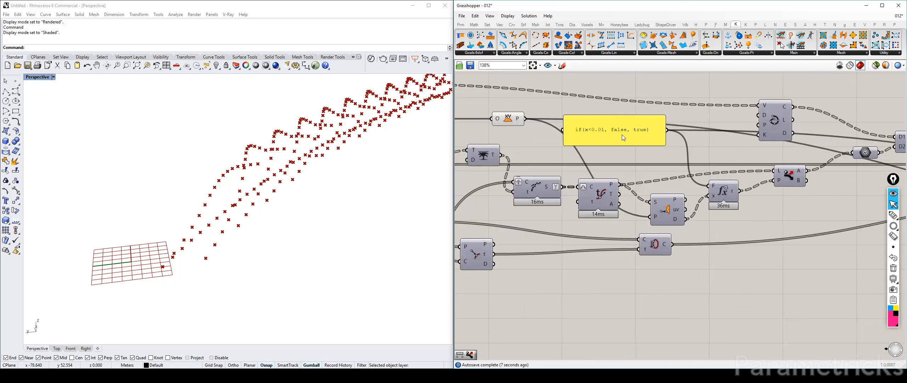
scroll(619, 130, "down", 5)
right_click_drag(862, 139, 507, 174)
scroll(553, 185, "up", 7)
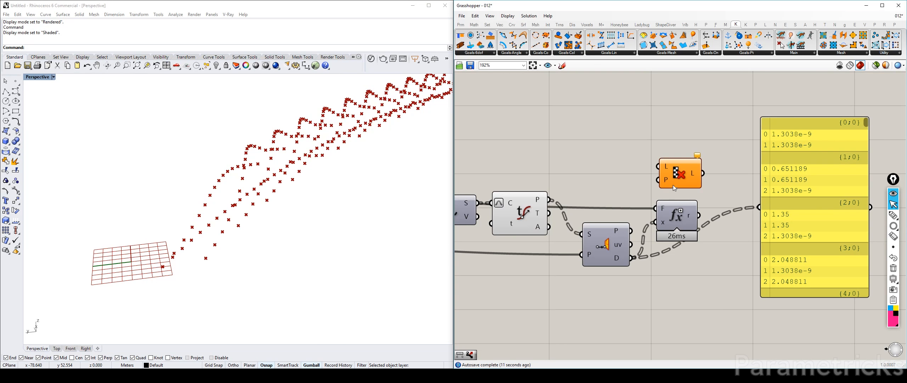
left_click_drag(674, 188, 712, 189)
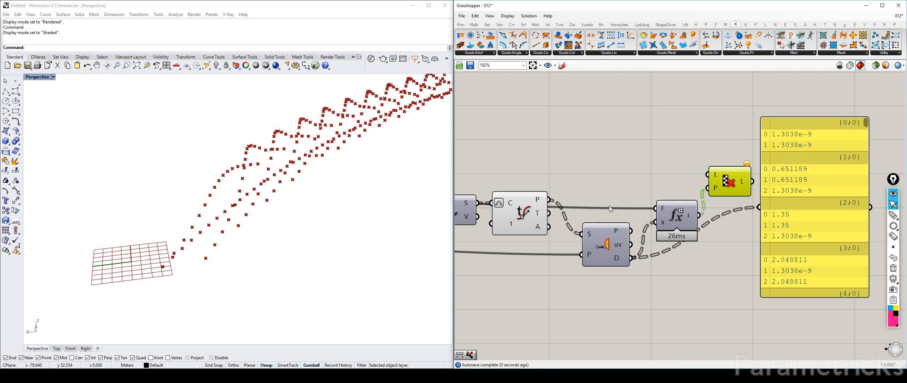
Connect the exploded polyline segments to Cull Pattern's list input and hide the preview of the last Evaluate Curve component.
right_click_drag(475, 207, 581, 191)
left_click_drag(562, 192, 814, 159)
left_click(620, 196)
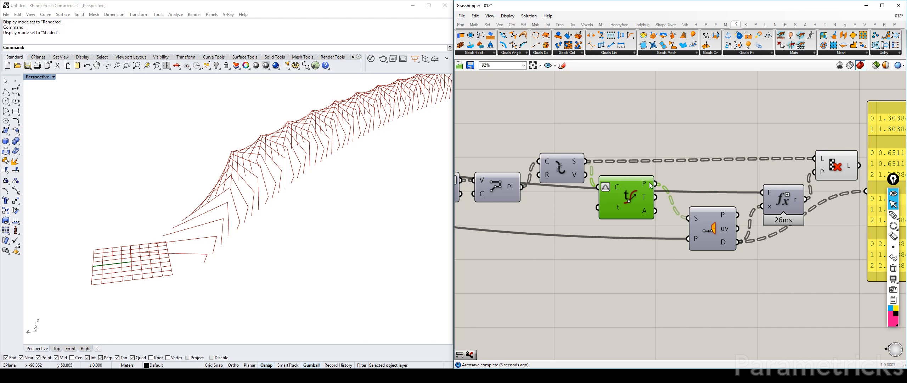
Turn off the preview of the group of upstream components at the start of the definition.
scroll(791, 180, "down", 10)
right_click_drag(791, 180, 801, 180)
left_click_drag(542, 150, 641, 204)
middle_click(673, 130)
left_click(686, 118)
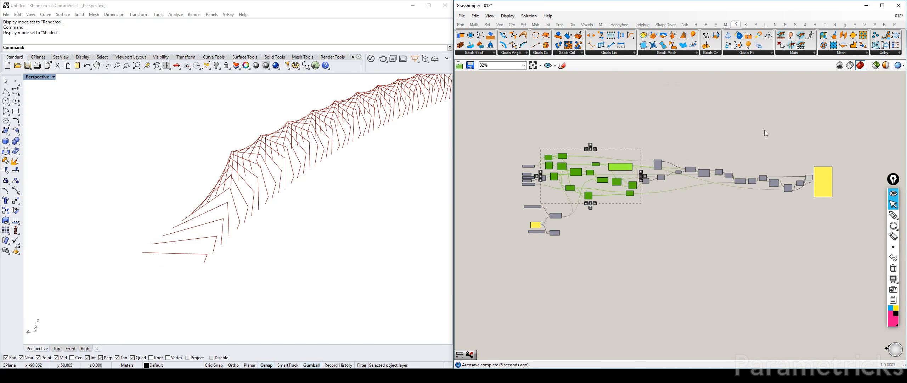
Examine the remaining culled segments along the whole arch in the Perspective view.
right_click_drag(330, 225, 368, 207)
scroll(346, 216, "down", 3)
scroll(369, 141, "up", 5)
scroll(369, 138, "down", 12)
scroll(335, 144, "up", 5)
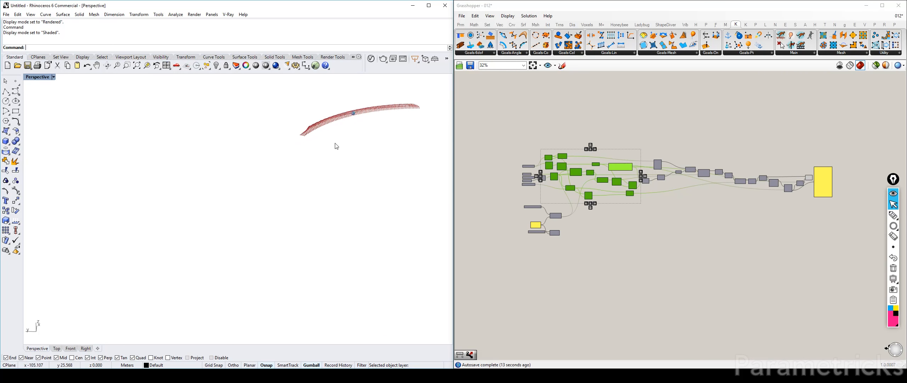
scroll(336, 144, "up", 4)
right_click_drag(335, 144, 336, 145)
Inspect the data structure of Cull Pattern's output and delete the distance panel.
right_click_drag(820, 182, 646, 183)
scroll(647, 184, "up", 5)
left_click_drag(646, 184, 754, 181)
scroll(607, 158, "up", 3)
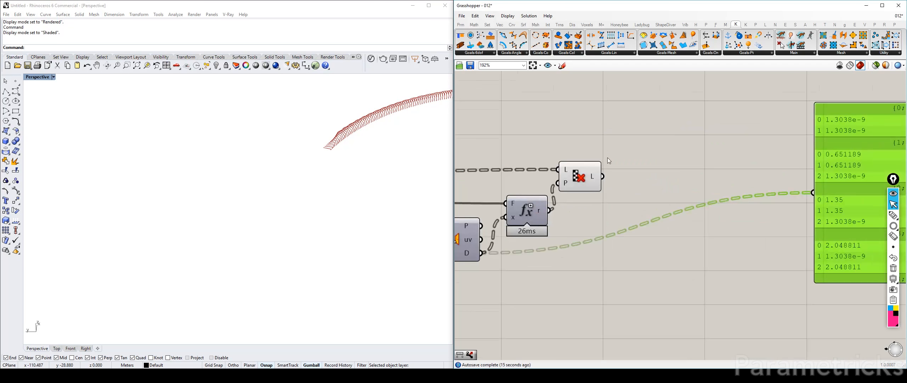
mouse_move(594, 177)
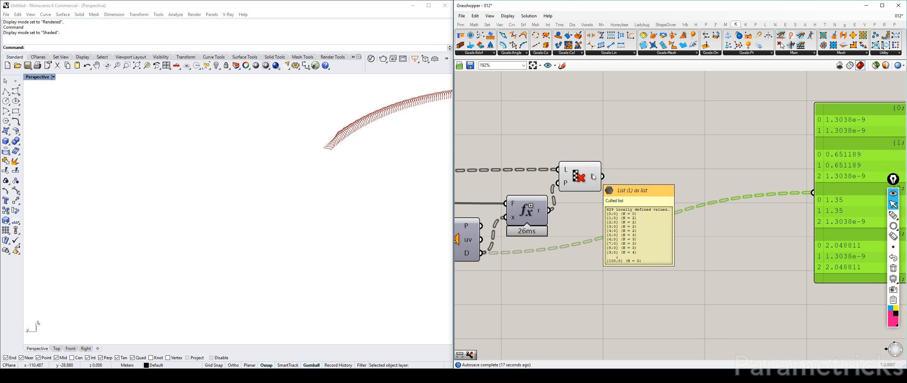
key("Delete")
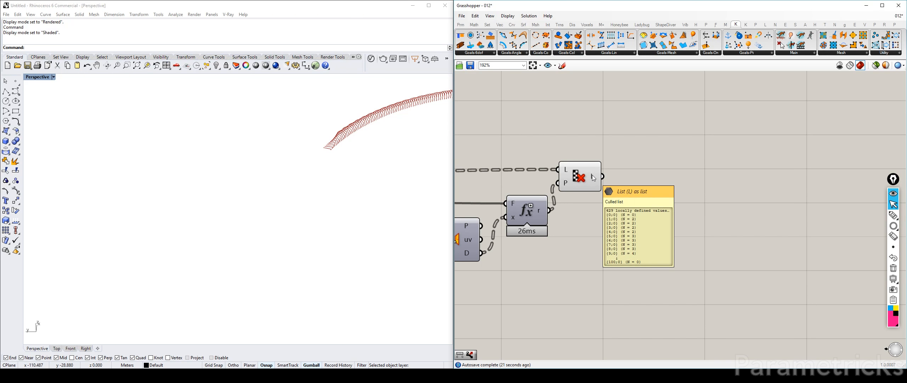
Check the culled segments up close and restore the four-viewport layout.
scroll(347, 131, "up", 10)
scroll(346, 131, "down", 8)
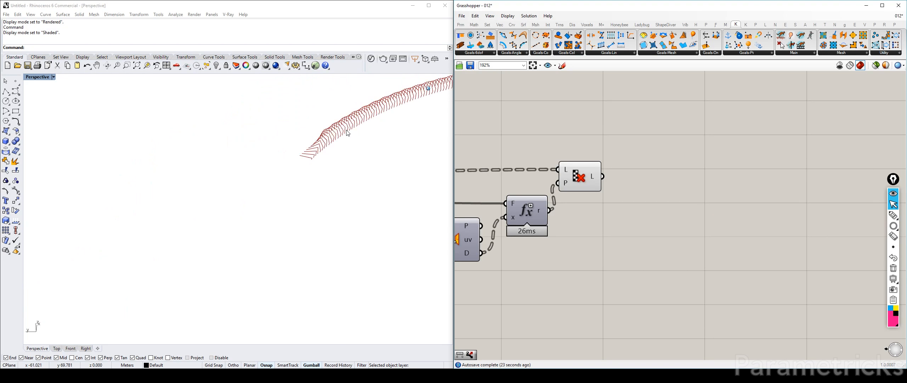
right_click_drag(346, 131, 232, 126)
double_click(35, 77)
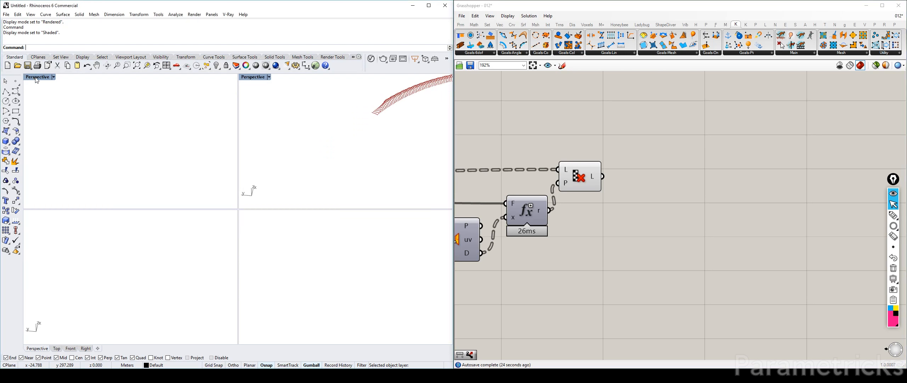
Maximize the Top viewport on the whole row of culled segments and hide its grid.
double_click(27, 78)
scroll(253, 186, "down", 6)
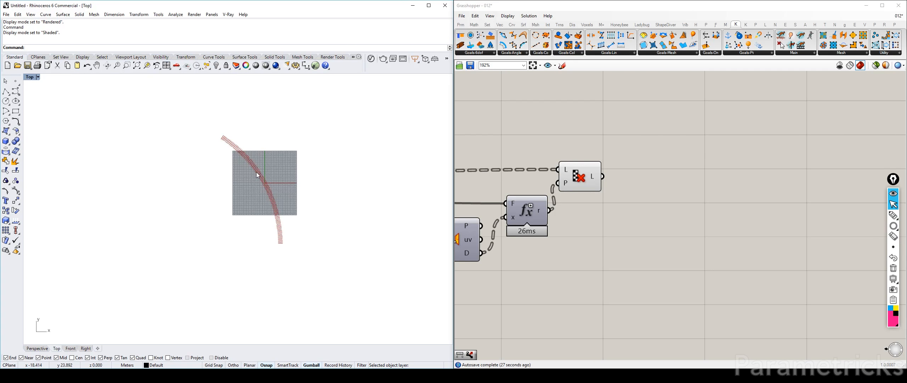
key("F7")
Move the tall component beside the upstream yellow panel slightly up, clear of the wires crossing it.
scroll(597, 172, "down", 5)
right_click_drag(597, 171, 701, 144)
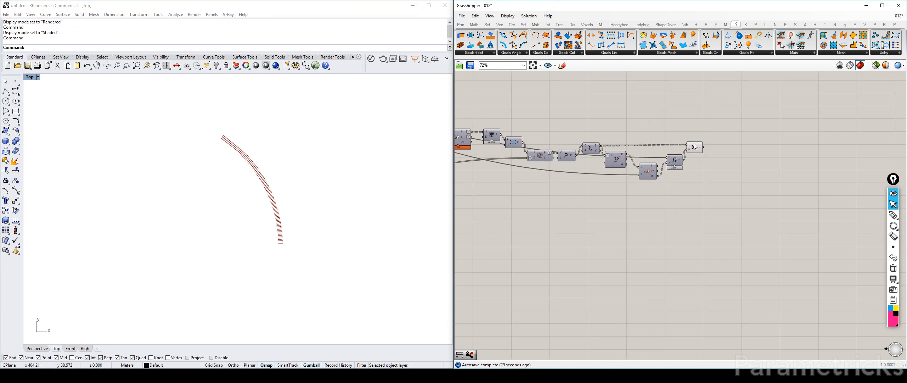
right_click_drag(457, 146, 609, 144)
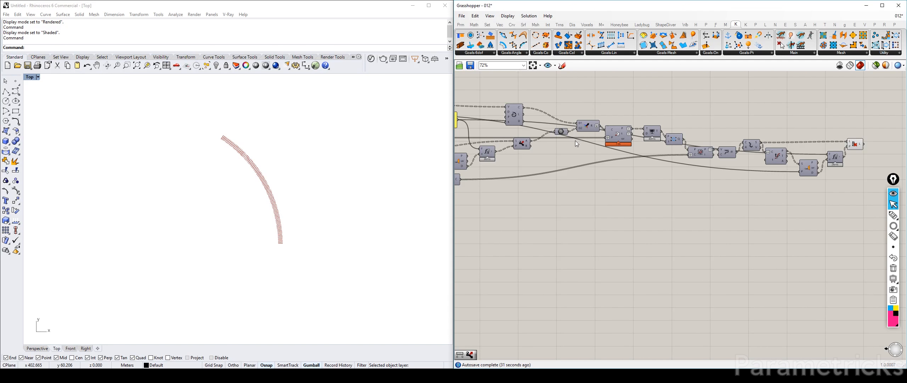
right_click_drag(515, 128, 637, 130)
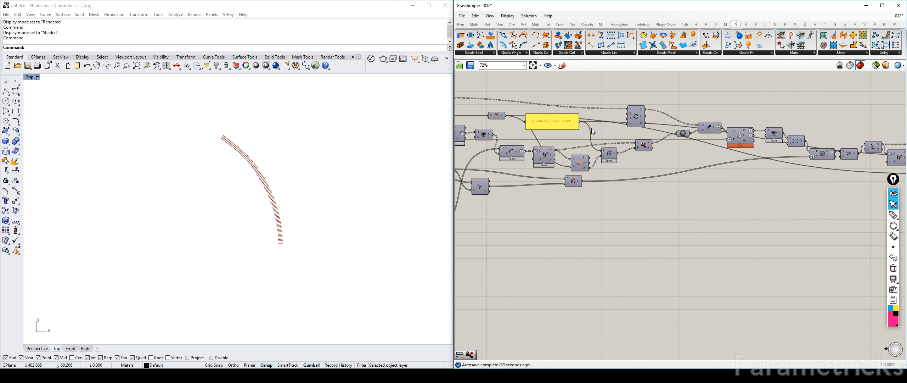
left_click_drag(633, 124, 634, 109)
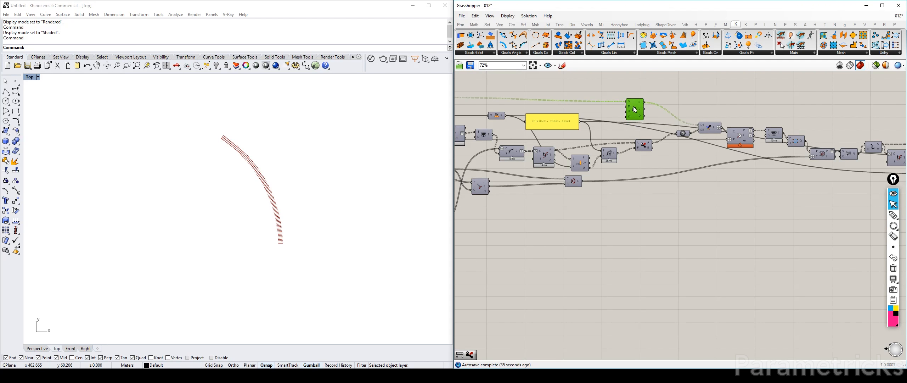
right_click_drag(577, 119, 725, 120)
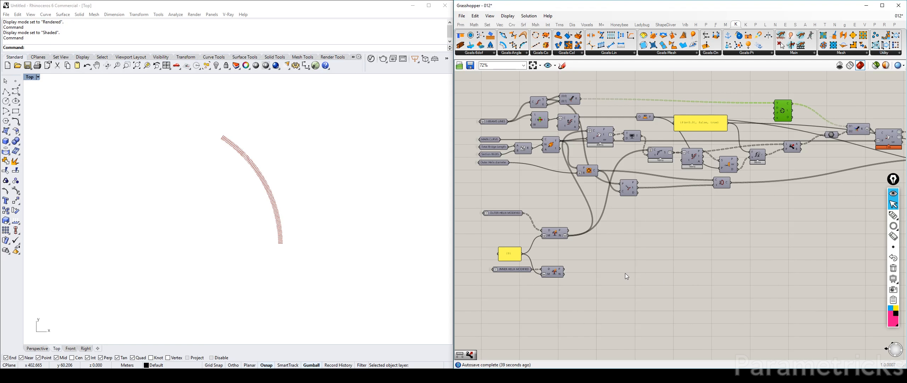
Switch to the reference photo PA303034.JPG in IrfanView and examine the bridge's arch tubes and struts up close.
left_click(255, 375)
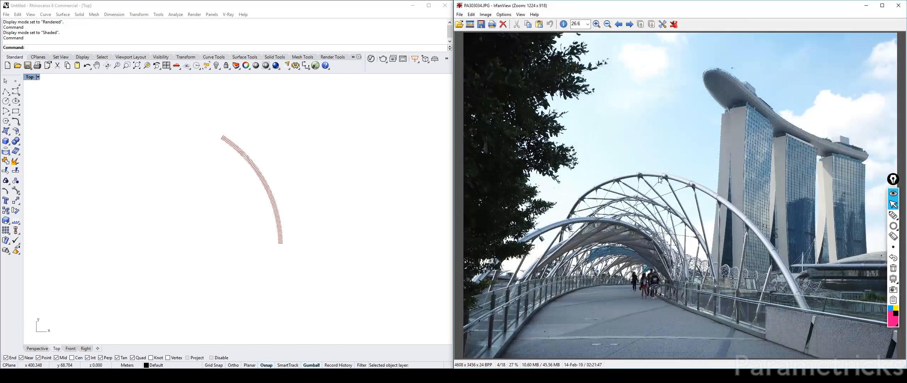
scroll(650, 134, "up", 4)
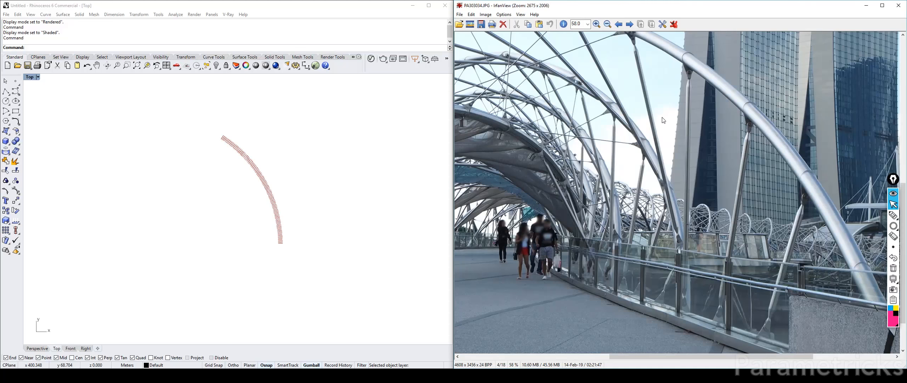
left_click_drag(664, 120, 647, 133)
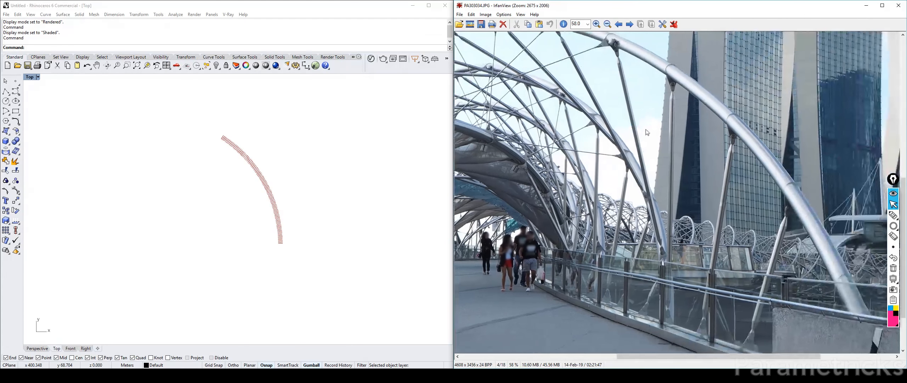
scroll(646, 130, "down", 3)
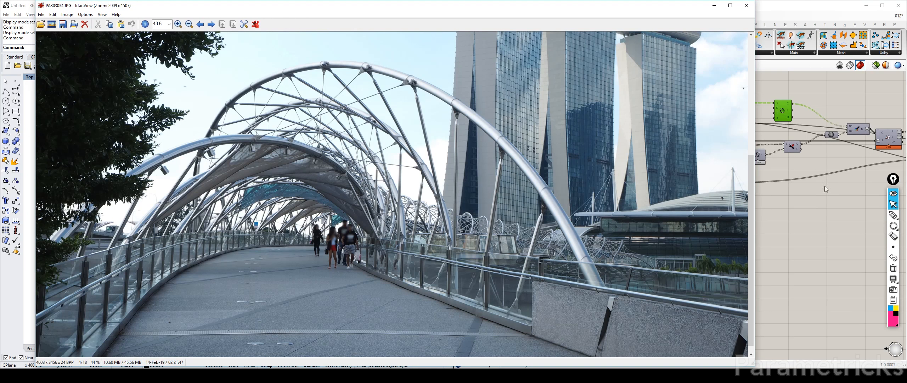
Mark the struts branching off the front arch tube in the photo with pink pen strokes.
left_click(892, 319)
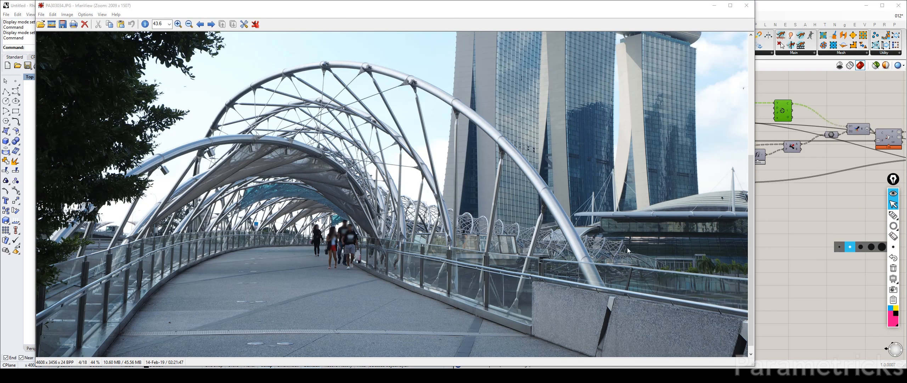
left_click(894, 215)
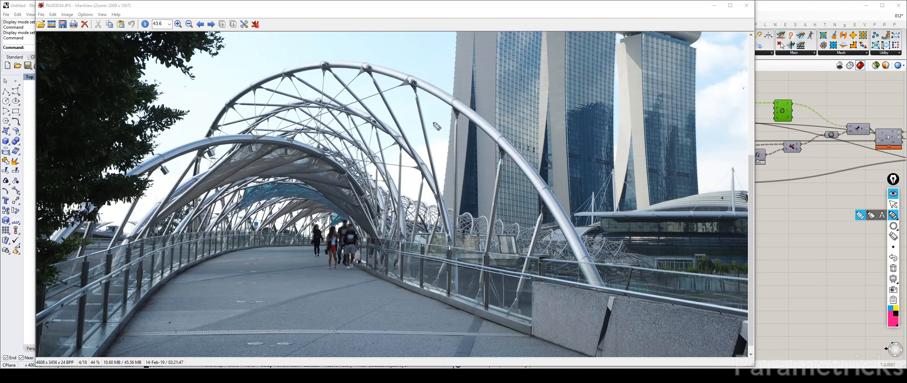
left_click(634, 350)
left_click_drag(583, 277, 578, 334)
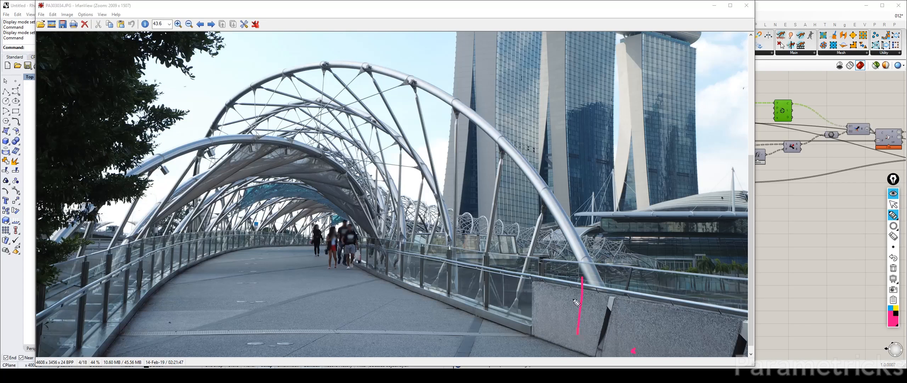
left_click_drag(544, 199, 520, 288)
left_click_drag(480, 292, 500, 166)
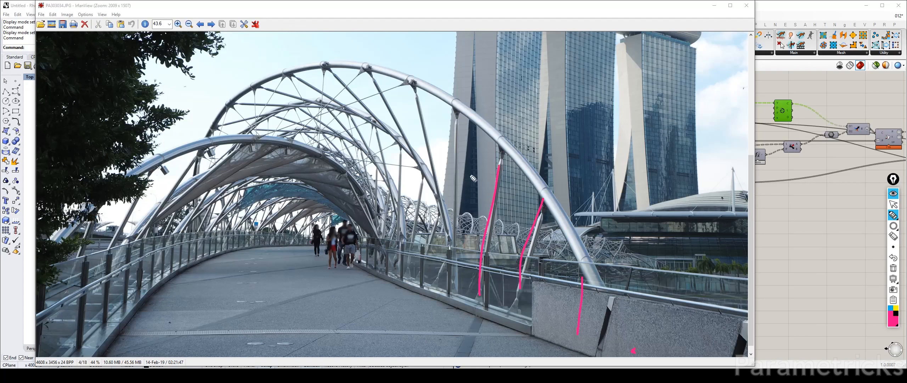
left_click_drag(455, 107, 457, 142)
left_click_drag(409, 81, 419, 109)
left_click_drag(367, 66, 378, 85)
left_click_drag(326, 64, 339, 81)
left_click_drag(286, 72, 309, 85)
mouse_move(251, 88)
left_mouse_down()
mouse_move(281, 91)
mouse_move(230, 105)
mouse_move(214, 127)
left_mouse_up()
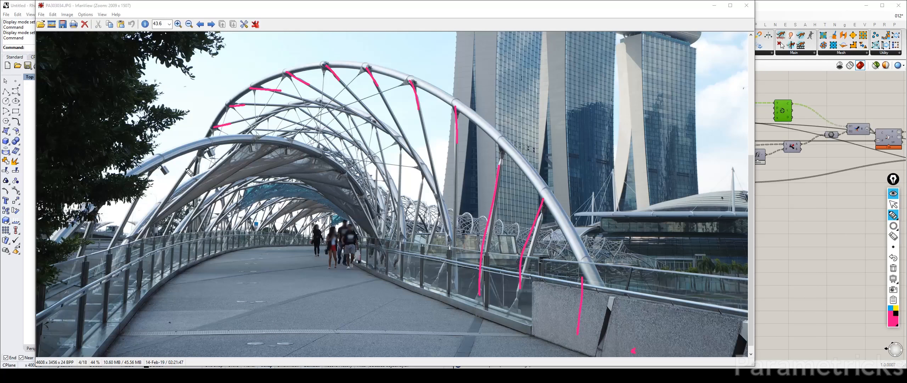
mouse_move(185, 171)
left_mouse_down()
mouse_move(215, 147)
mouse_move(114, 279)
left_mouse_up()
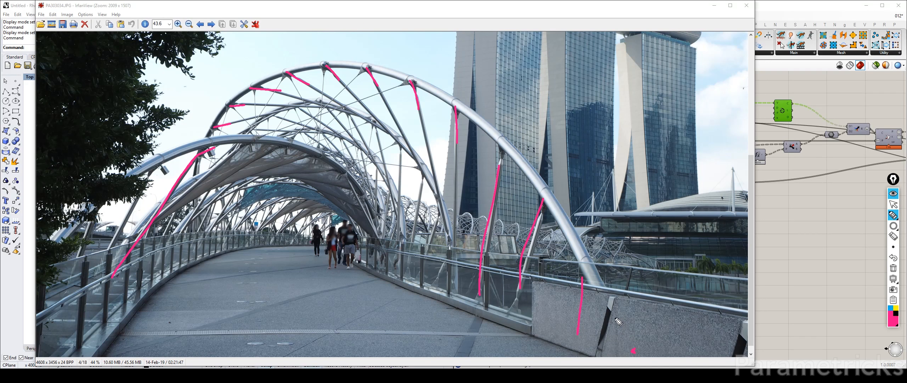
Dot the gaps between the marked struts and annotate the walkway with a curved arrow and the number 12.
left_click_drag(563, 272, 562, 280)
left_click(439, 105)
left_click(389, 82)
left_click(349, 73)
left_click(309, 74)
left_click(279, 82)
left_click(250, 97)
left_click(229, 117)
left_click(212, 138)
mouse_move(407, 277)
left_mouse_down()
mouse_move(399, 227)
mouse_move(193, 227)
mouse_move(174, 275)
mouse_move(182, 268)
left_mouse_up()
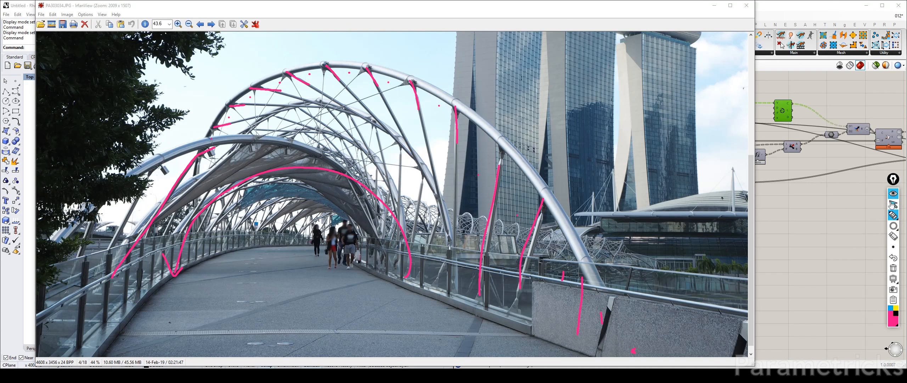
mouse_move(274, 260)
left_mouse_down()
mouse_move(275, 273)
mouse_move(318, 274)
left_mouse_up()
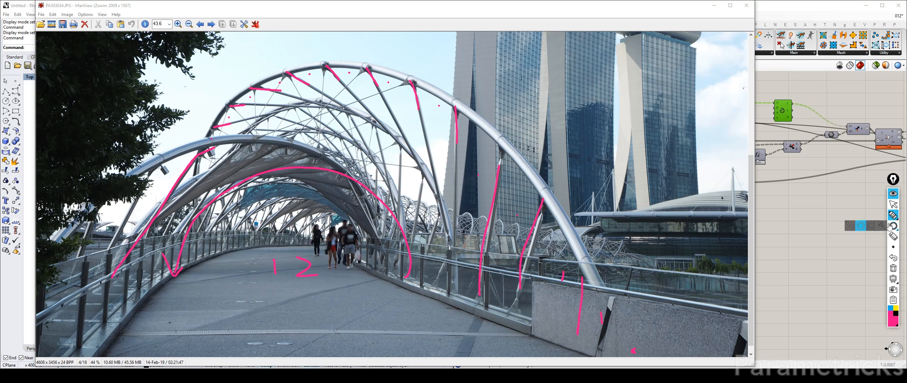
Clear all pen annotations from the photo and minimize it to return to the definition.
left_click(894, 269)
left_click(893, 204)
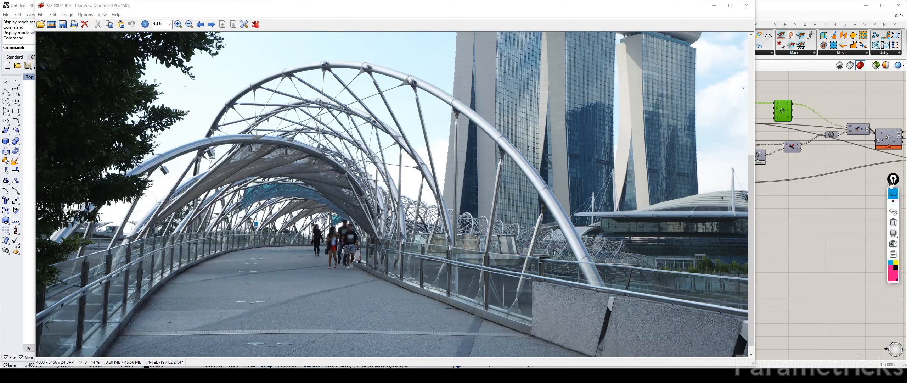
left_click(714, 5)
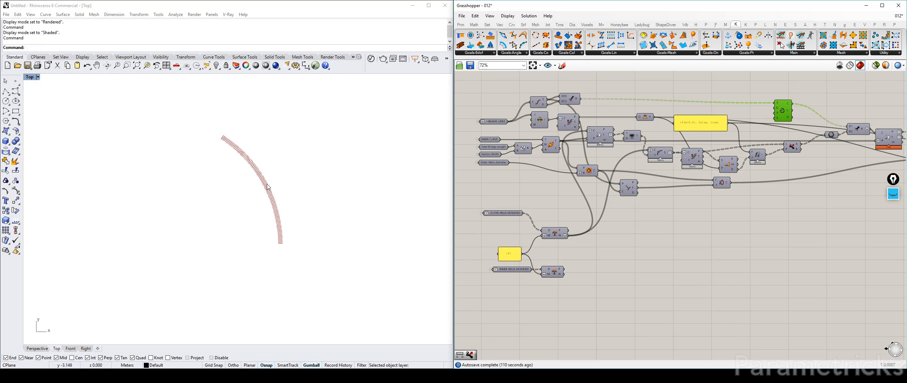
Separate the Distance Helices panel from the Total Bridge Length panel and select the Distance Helices parameter to show its wires.
scroll(208, 142, "up", 5)
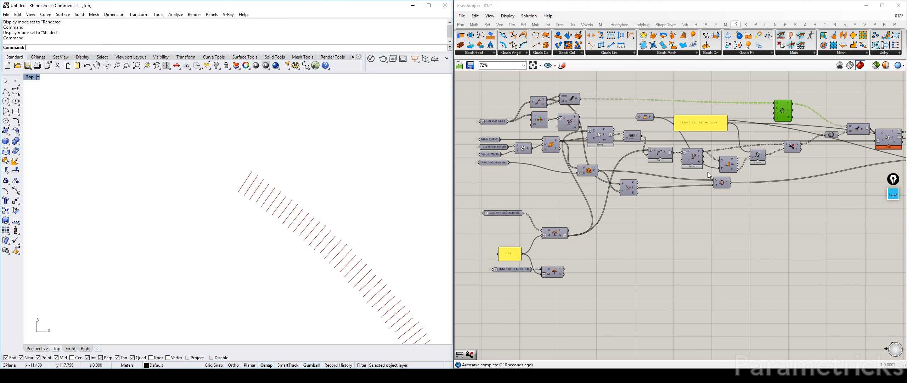
scroll(676, 168, "down", 5)
right_click_drag(676, 169, 850, 146)
scroll(851, 146, "down", 4)
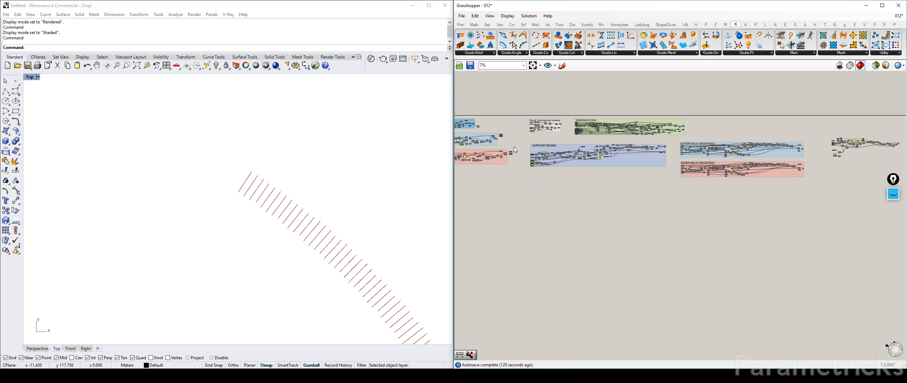
right_click_drag(514, 146, 810, 147)
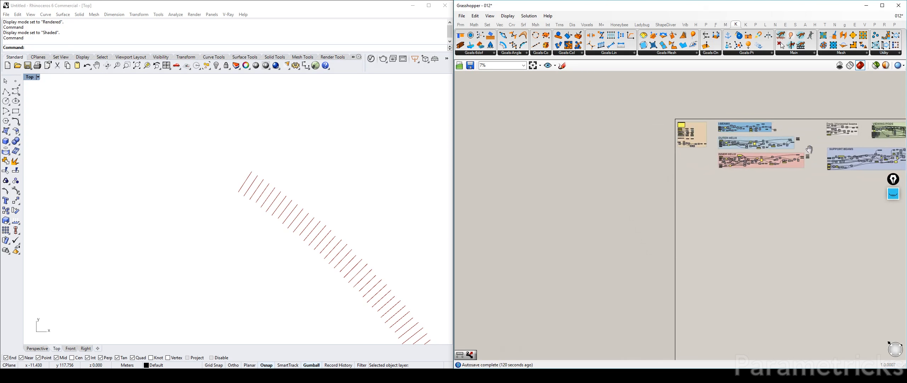
scroll(715, 128, "up", 4)
scroll(609, 128, "up", 7)
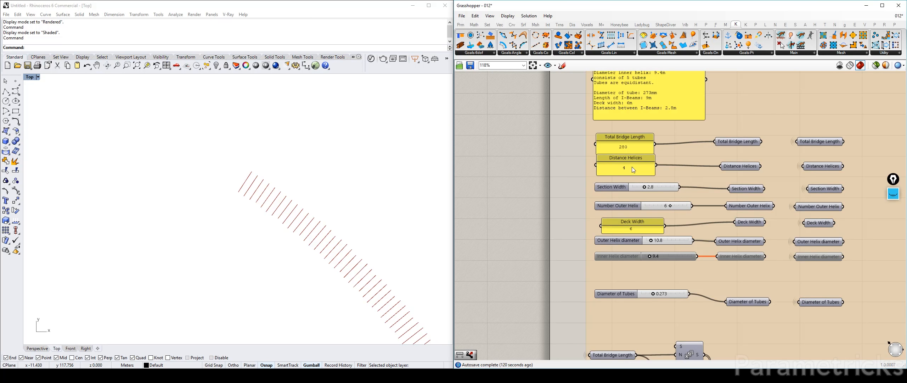
left_click_drag(632, 167, 633, 170)
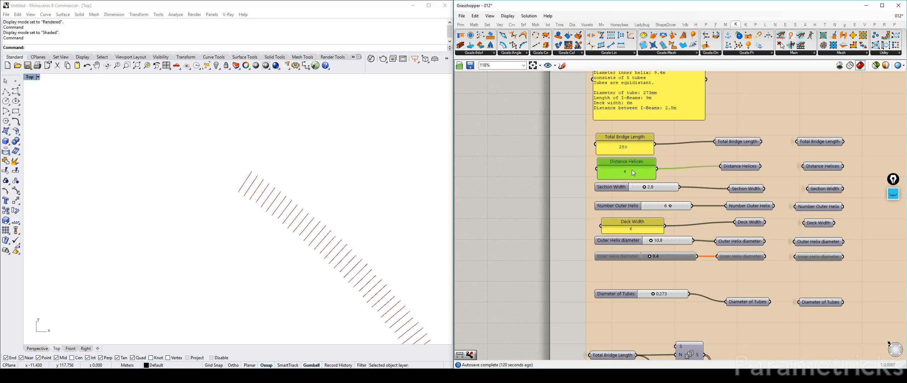
left_click(750, 166)
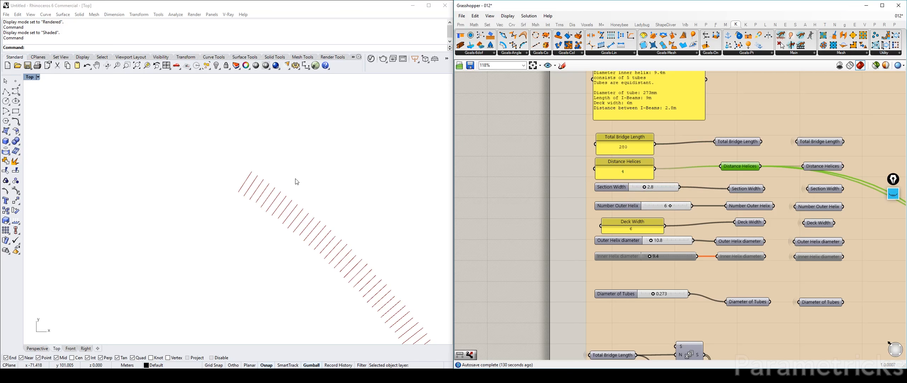
Examine the spacing of the culled segments along the start of the bridge in the Top view.
scroll(245, 194, "up", 5)
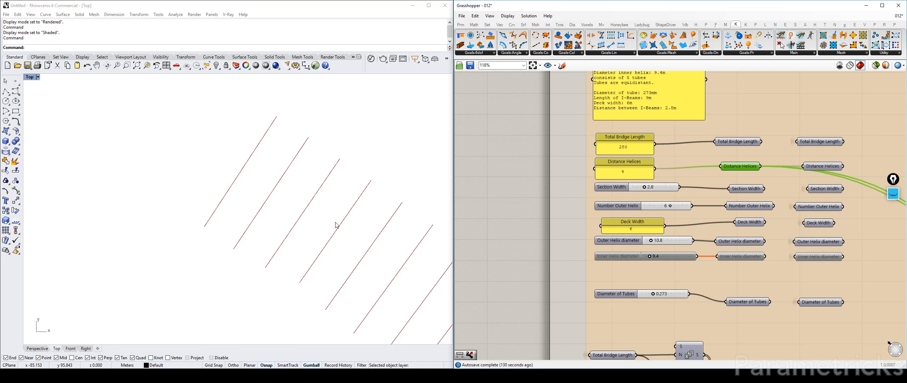
right_click_drag(336, 225, 263, 185)
scroll(526, 192, "down", 1)
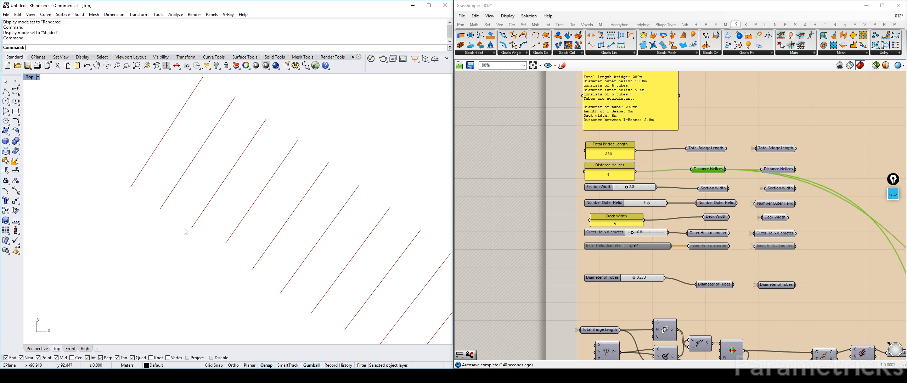
right_click_drag(255, 268, 195, 196)
scroll(209, 211, "down", 4)
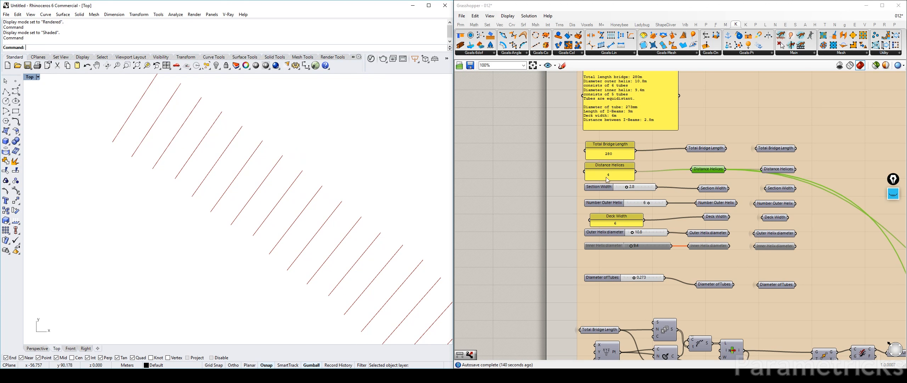
Trace the Distance Helices wires from the parameter group to the inputs of the OUTER HELIX group.
right_click_drag(778, 169, 564, 167)
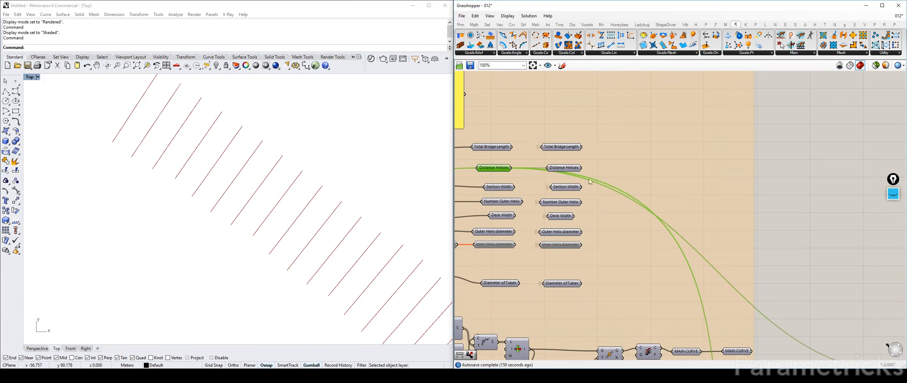
scroll(590, 182, "down", 5)
right_click_drag(751, 263, 581, 202)
scroll(582, 202, "up", 7)
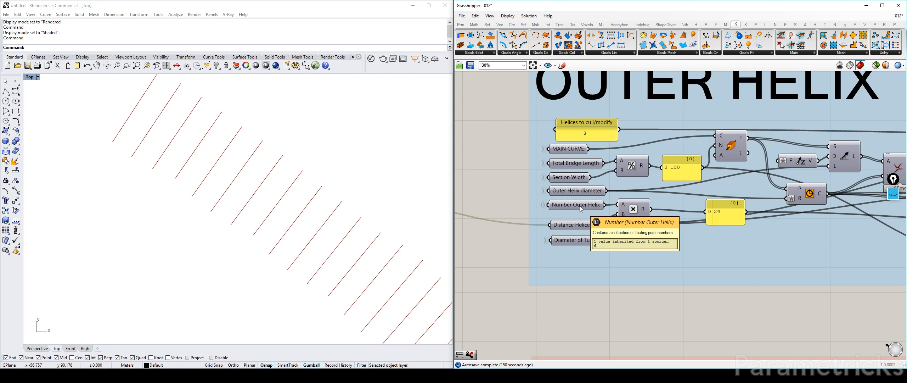
scroll(582, 226, "down", 4)
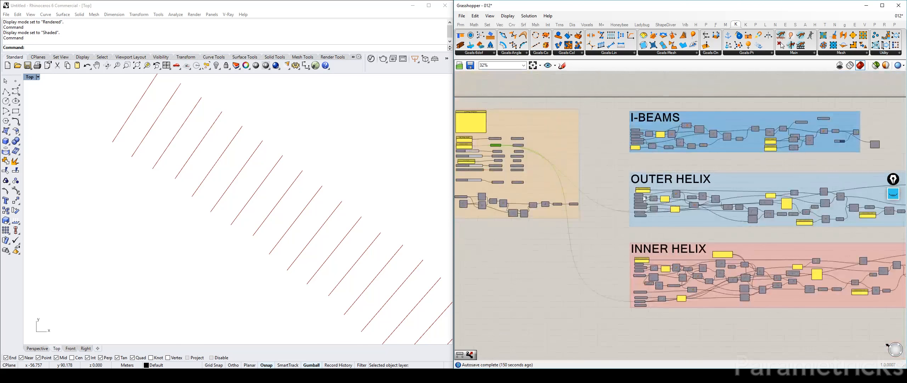
Trace the Helices to cull/modify panel through the OUTER HELIX group to the multiplication it feeds and back to the group's inputs.
scroll(657, 203, "up", 4)
left_click_drag(639, 189, 632, 181)
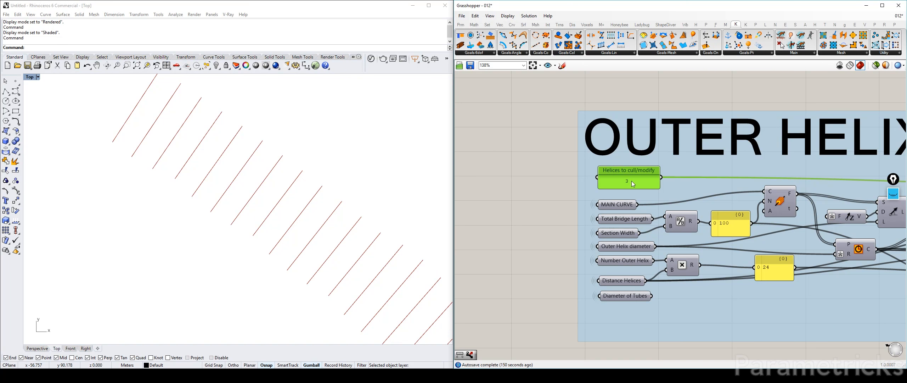
right_click_drag(682, 183, 467, 154)
scroll(467, 147, "down", 3)
scroll(785, 158, "up", 3)
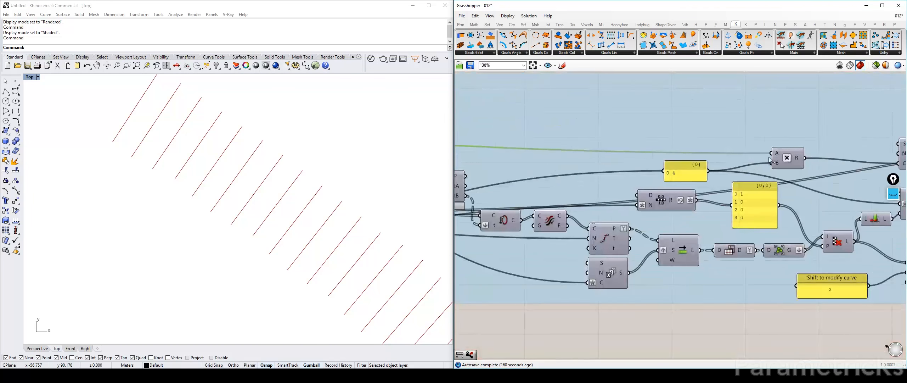
left_click(682, 177)
right_click_drag(507, 186, 688, 170)
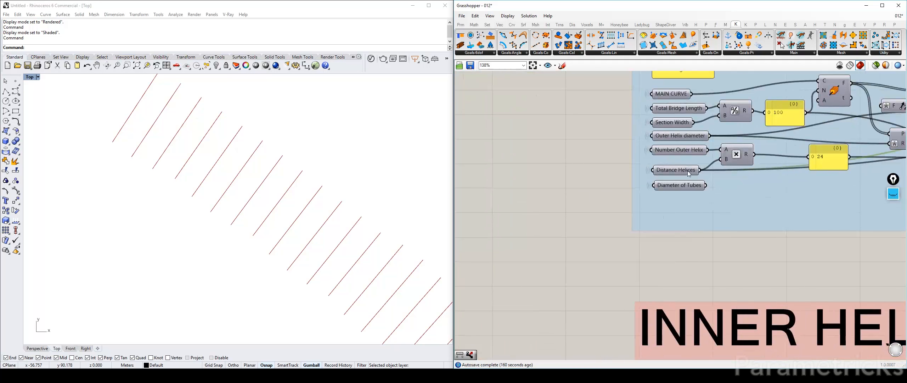
Copy the Distance Helices parameter, the Helices to cull/modify panel and the Multiplication component of the OUTER HELIX group.
left_click(686, 171)
scroll(686, 171, "down", 3)
scroll(606, 159, "up", 2)
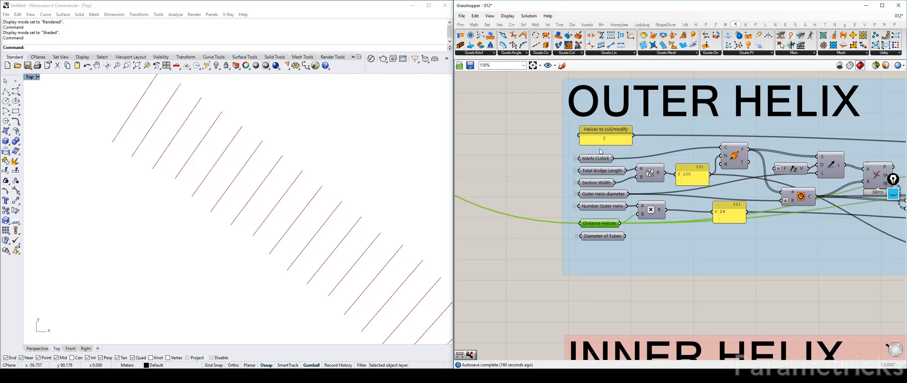
left_click(613, 139, "shift")
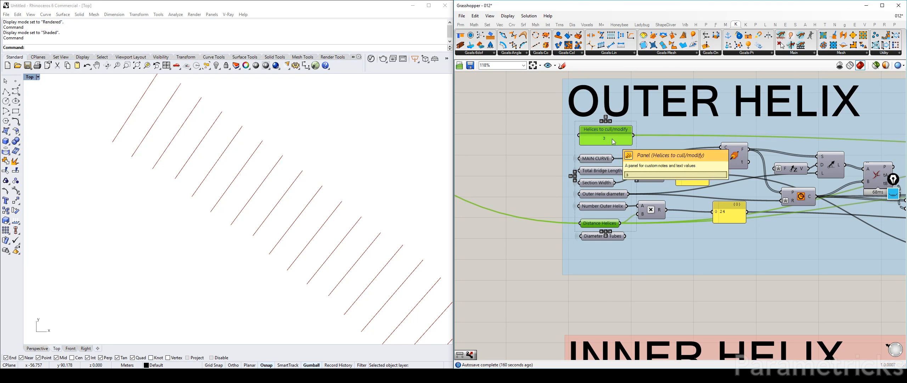
scroll(569, 208, "down", 4)
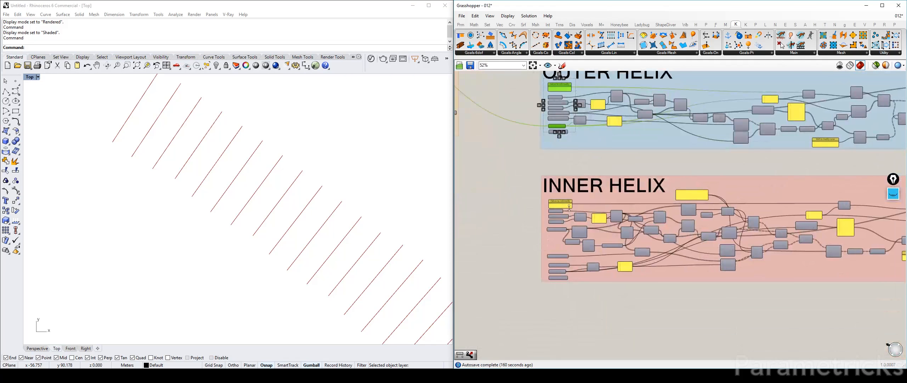
scroll(557, 113, "up", 4)
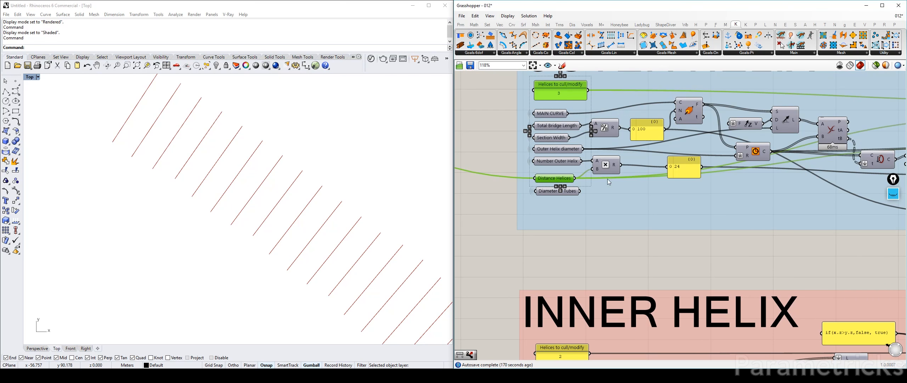
left_click(607, 165)
scroll(608, 165, "down", 5)
key("ctrl+c")
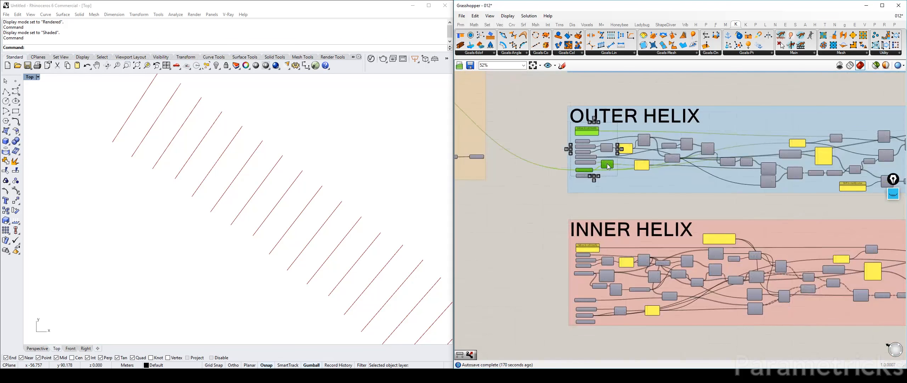
Paste the copied components and bring them across the canvas to the free area beside the OUTER HELIX MODIFIED parameter.
key("ctrl+v")
scroll(711, 211, "down", 3)
right_click_drag(712, 211, 511, 155)
left_click_drag(499, 150, 798, 214)
right_click_drag(861, 228, 523, 190)
left_click_drag(475, 192, 886, 185)
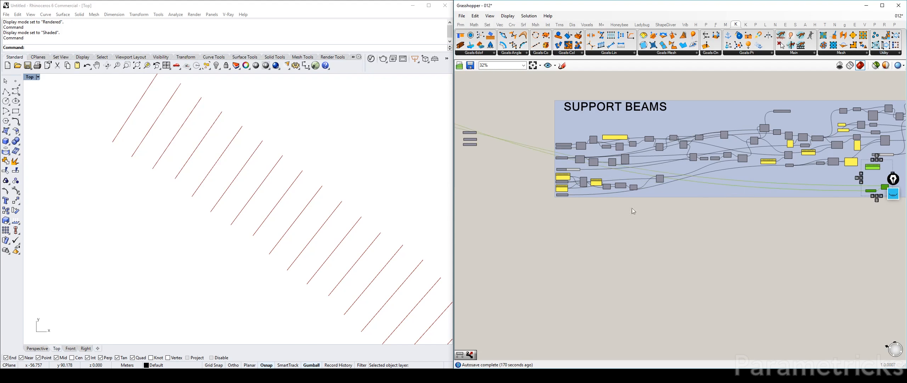
right_click(595, 211)
right_click_drag(545, 193, 511, 243)
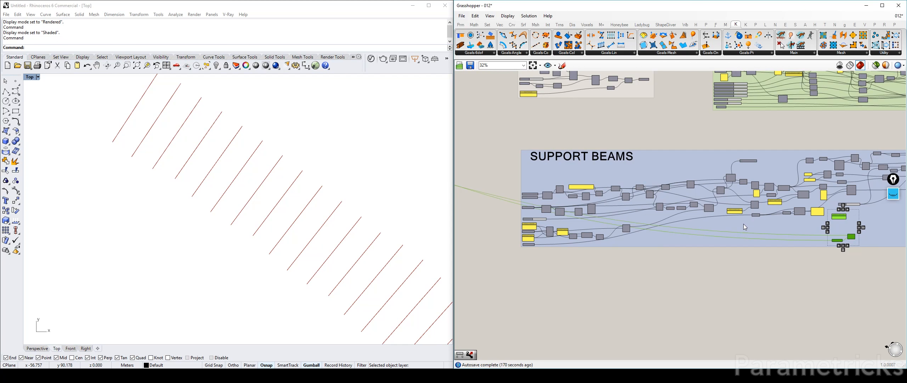
left_click(744, 224)
right_click_drag(743, 224, 475, 231)
right_click_drag(879, 186, 659, 146)
scroll(658, 146, "up", 5)
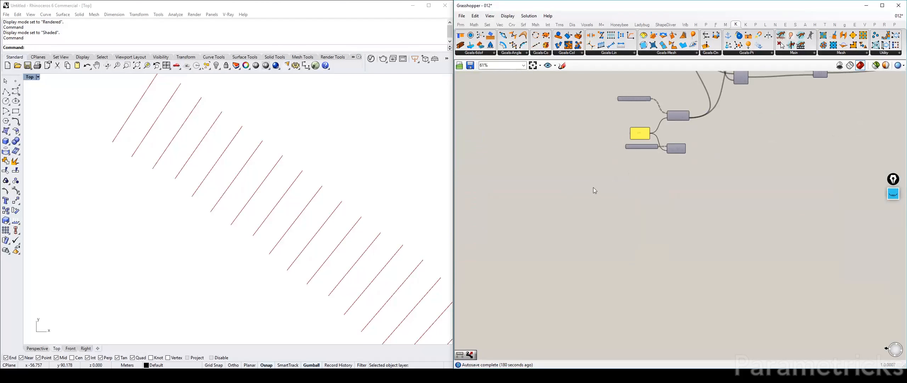
key("ctrl+v")
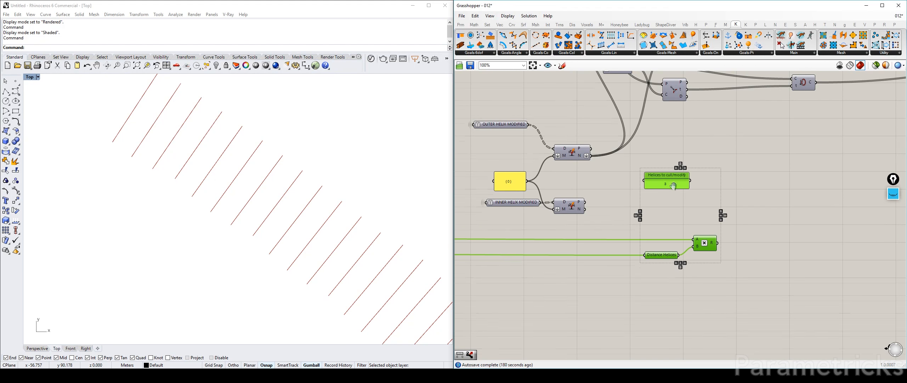
Place the copied Helices to cull/modify panel beneath the Outer Helix diameter parameter.
right_click_drag(674, 186, 680, 235)
left_click(707, 244)
left_click_drag(686, 233, 514, 135)
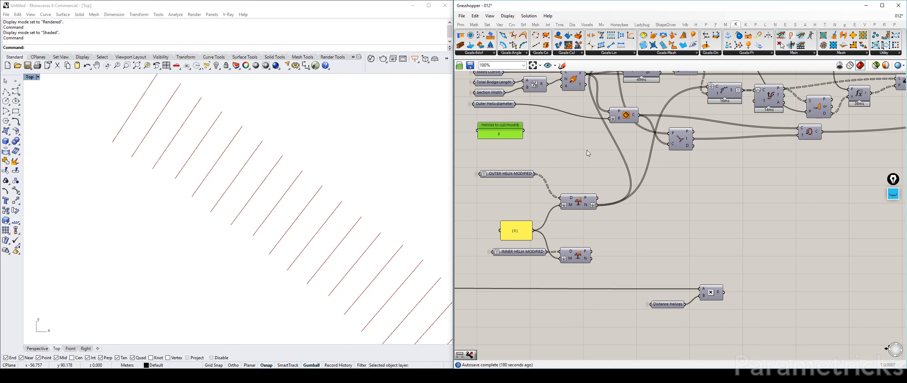
Move the INNER HELIX MODIFIED branch farther down and place the copied Multiplication and Distance Helices directly under the cull panel.
left_click_drag(601, 273, 531, 245)
left_click_drag(585, 258, 585, 377)
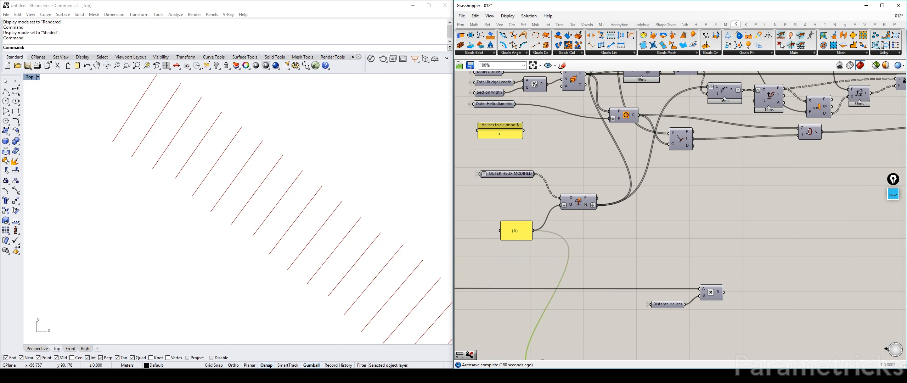
left_click_drag(518, 234, 511, 208)
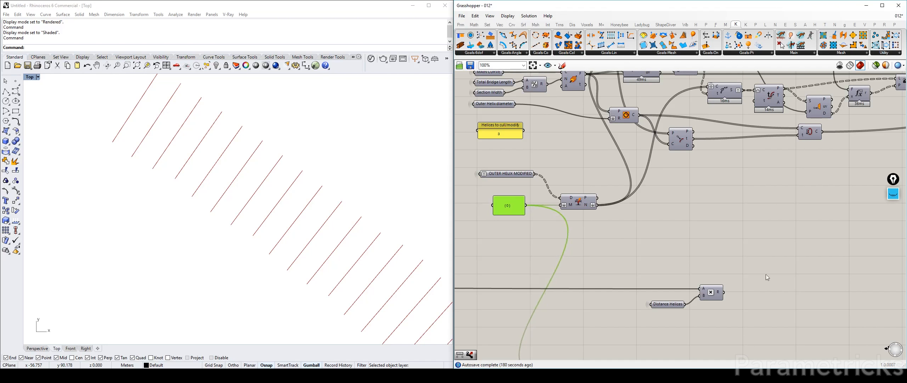
left_click_drag(746, 246, 680, 337)
left_click_drag(702, 296, 539, 151)
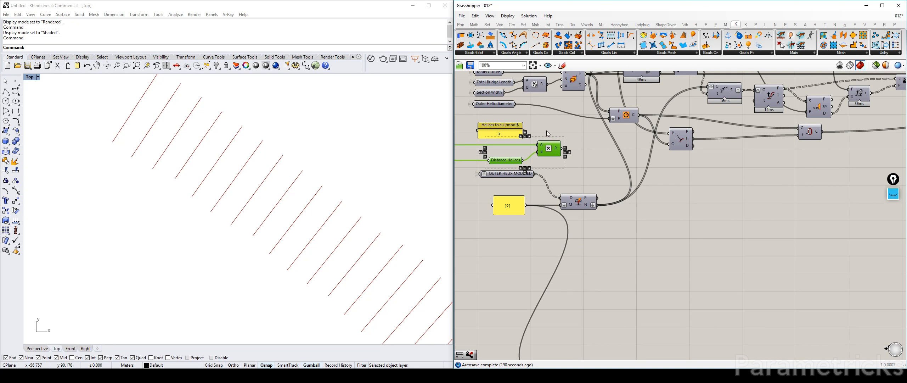
Rename the copied panel "Sections to modify" and connect it to input A of the Multiplication, aligning Distance Helices below it.
scroll(540, 151, "up", 3)
left_click(599, 147)
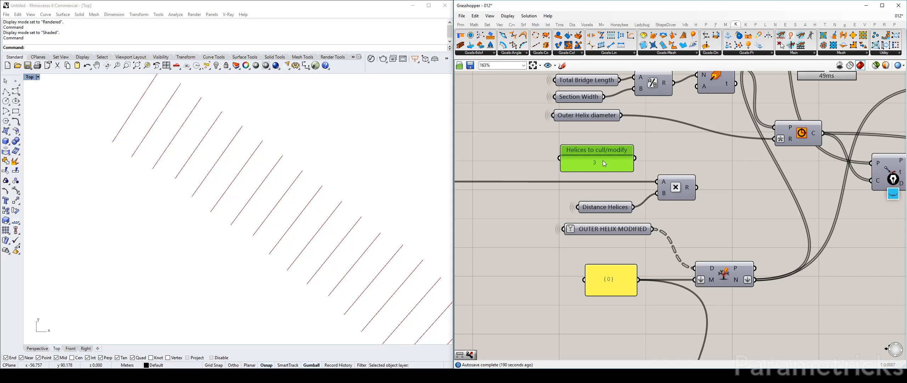
right_click(604, 160)
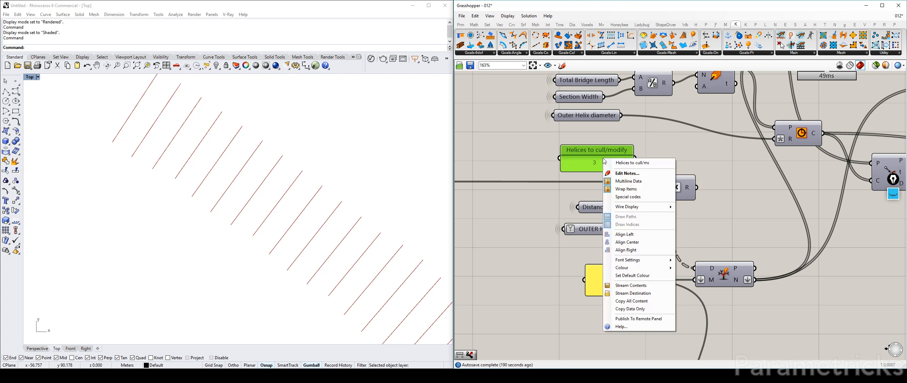
triple_click(643, 163)
type("sECTIONS TO")
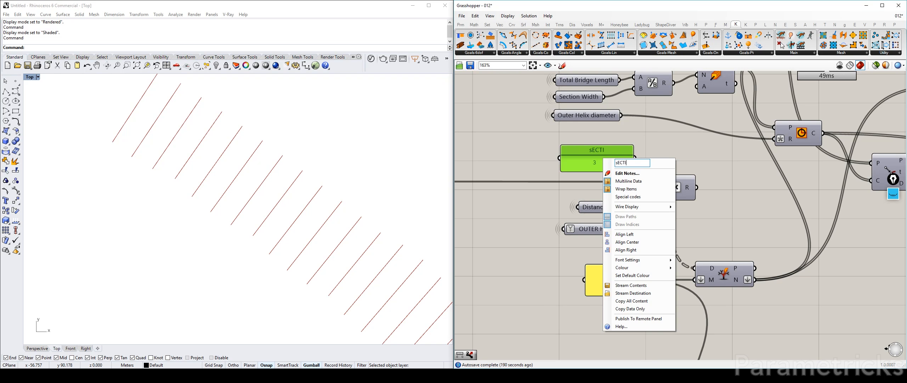
key("ctrl+a")
type("Sections to modifuy")
key("BackSpace")
key("BackSpace")
type("y")
key("Return")
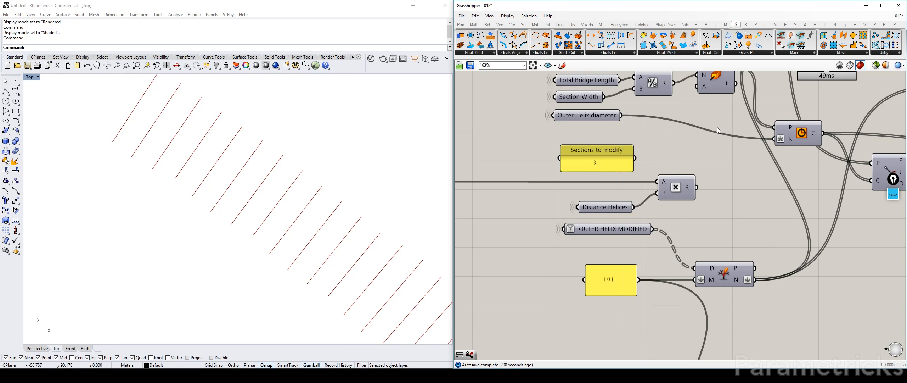
left_click_drag(638, 159, 657, 181)
left_click_drag(609, 209, 595, 201)
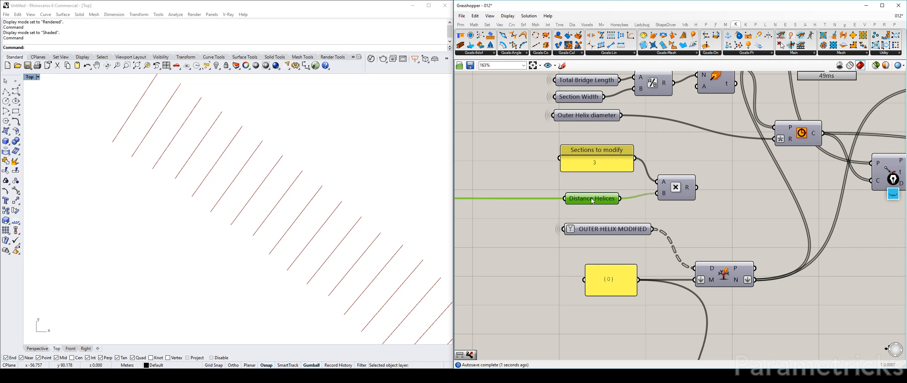
left_click_drag(615, 159, 756, 189, "alt")
left_click_drag(697, 187, 701, 188)
right_click_drag(725, 190, 538, 180)
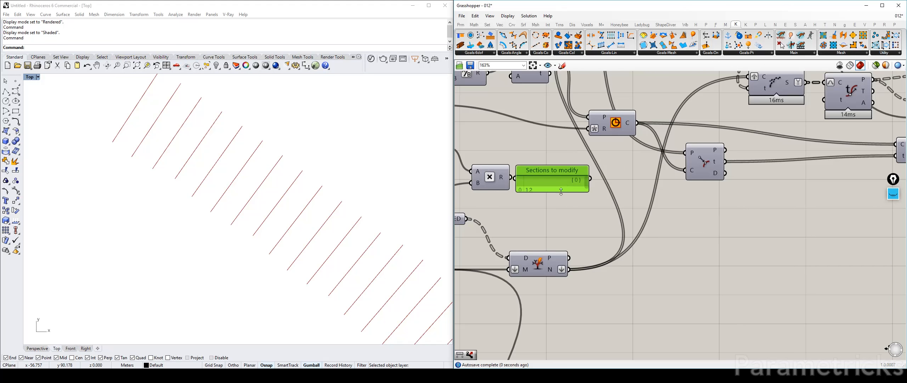
left_click_drag(563, 192, 564, 206)
left_click_drag(569, 189, 606, 187)
right_click(584, 183)
left_click(576, 192)
key("Delete")
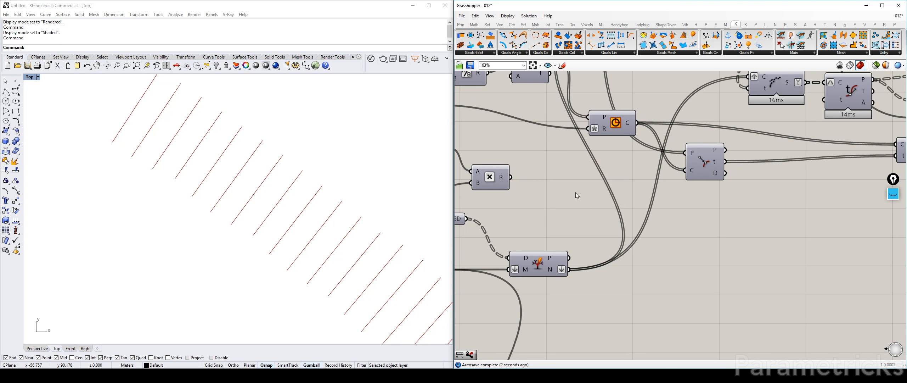
Add a new panel, connect the Multiplication result to it and reduce its height.
double_click(575, 192)
type("\"")
key("Return")
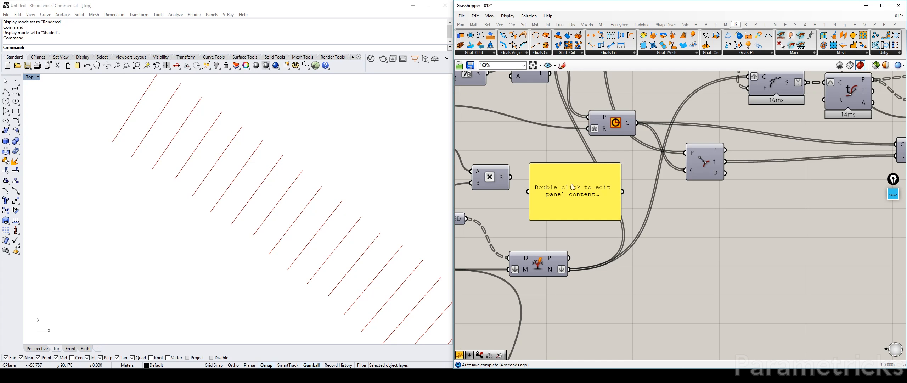
left_click_drag(511, 177, 529, 191)
left_click_drag(585, 219, 584, 195)
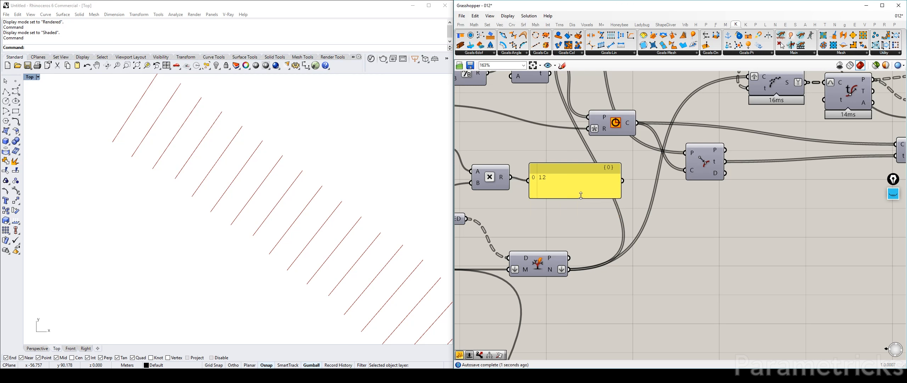
Name the panel showing the Multiplication result "Rods to be culled".
right_click(575, 179)
type("Ro")
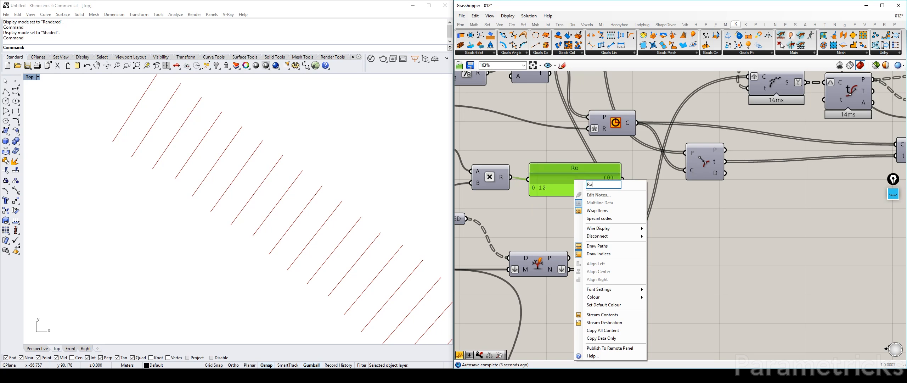
type("ds to be culled")
key("Return")
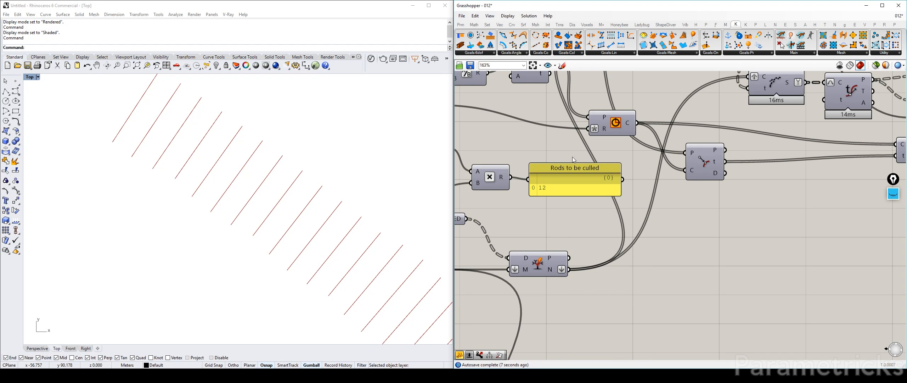
scroll(573, 156, "down", 3)
right_click(532, 180)
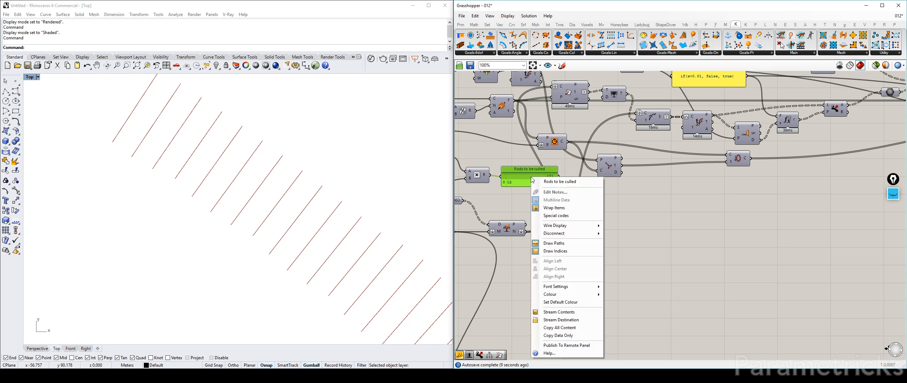
left_click(504, 157)
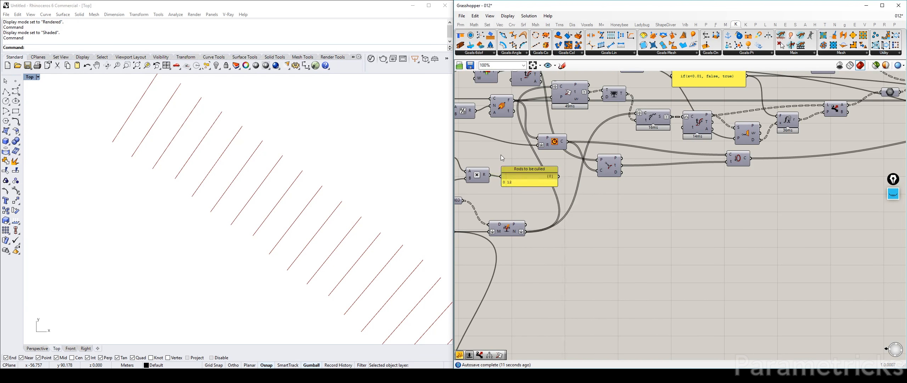
Move the Rods to be culled panel farther along the definition and shift the Curve Closest Point component up.
scroll(504, 156, "down", 1)
left_click_drag(520, 171, 646, 177)
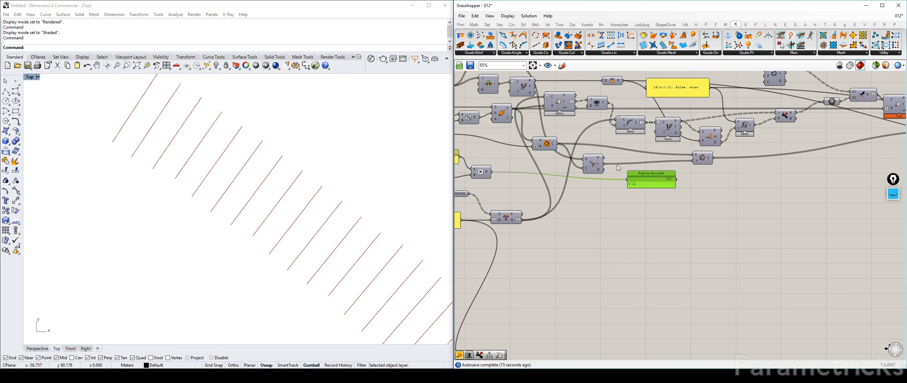
left_click_drag(595, 165, 592, 133)
Simplify the output list of the last Cull Pattern component at the end of the definition.
right_click_drag(727, 135, 628, 193)
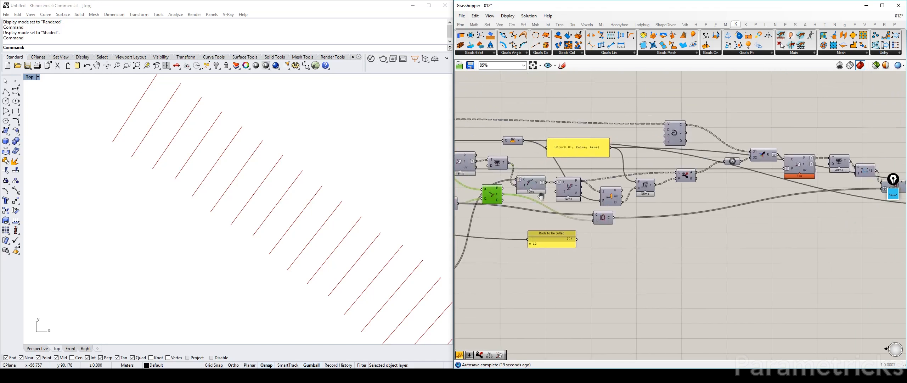
right_click_drag(829, 179, 608, 164)
right_click_drag(875, 158, 685, 159)
scroll(685, 160, "up", 3)
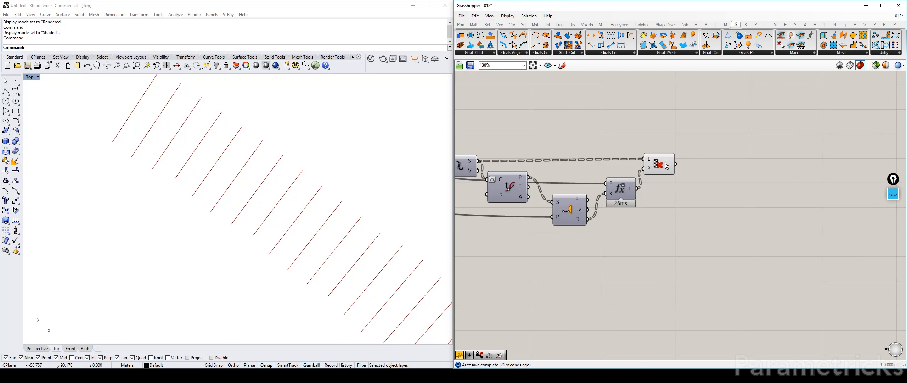
mouse_move(668, 166)
right_click(668, 166)
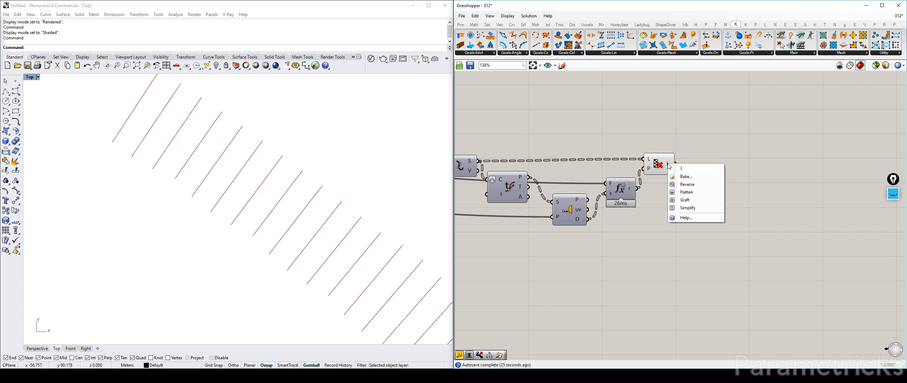
left_click(689, 201)
mouse_move(670, 165)
left_click_drag(669, 165, 680, 167)
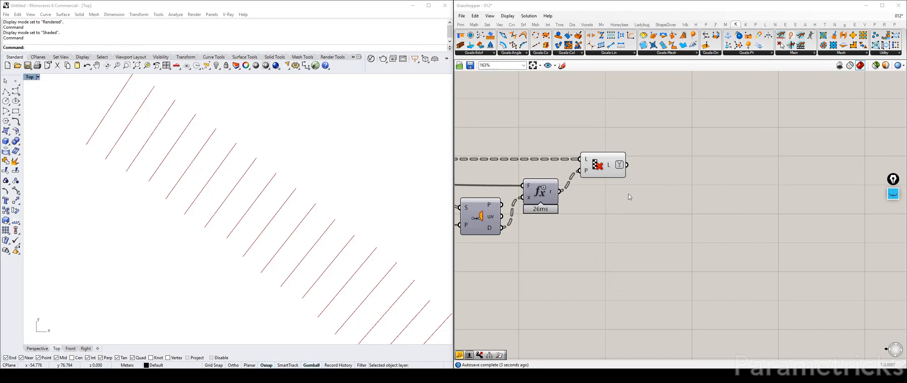
right_click_drag(629, 194, 659, 191)
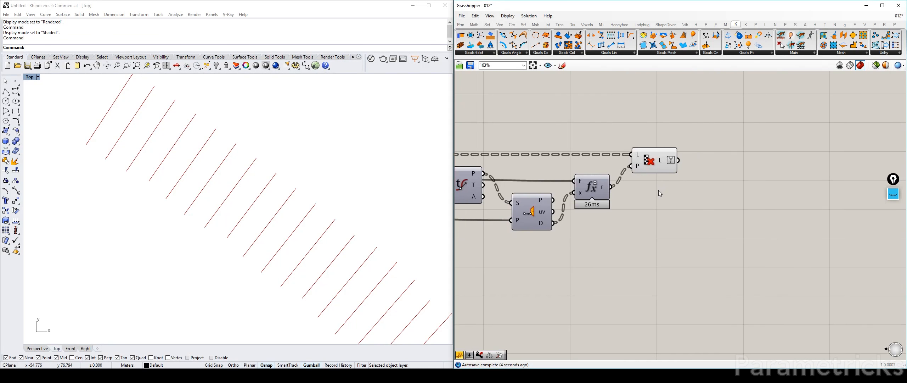
Shift the Split Tree component fed by OUTER HELIX MODIFIED slightly up.
scroll(651, 179, "down", 10)
right_click_drag(521, 178, 634, 175)
scroll(659, 173, "up", 8)
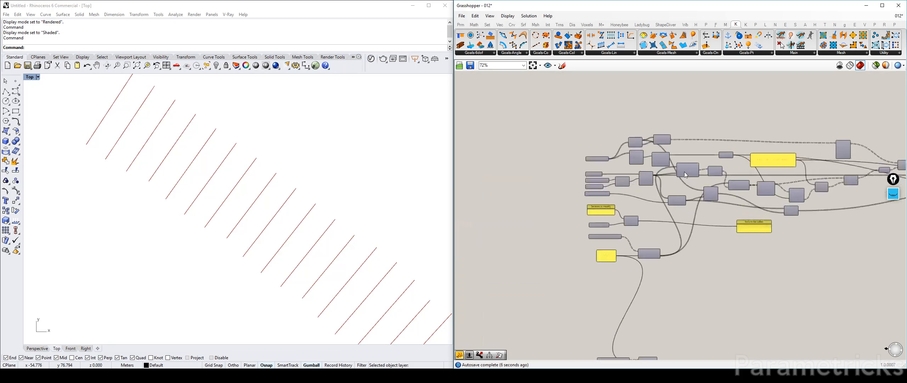
right_click_drag(596, 310, 623, 237)
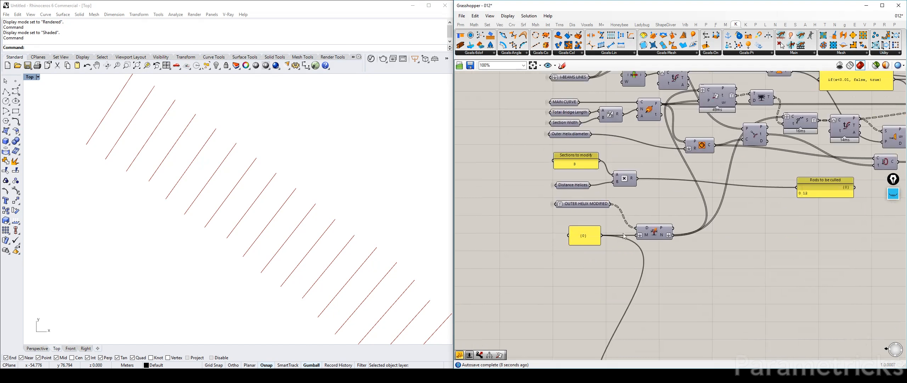
left_click_drag(654, 233, 651, 223)
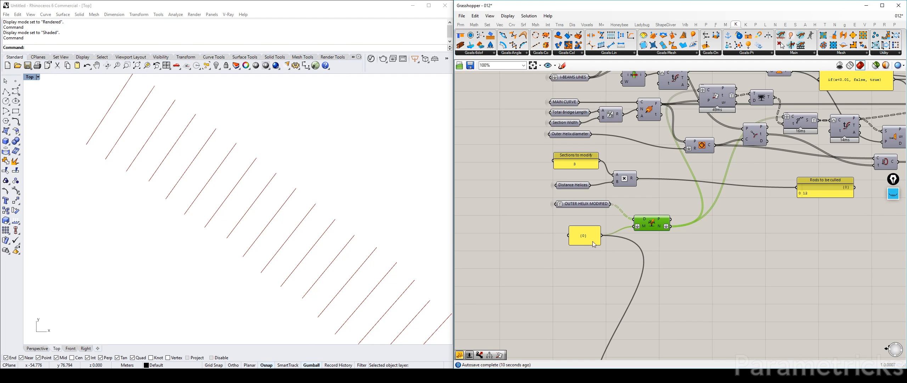
Add a Tree Branch component at the end of the definition and space it beyond the last Cull Pattern component.
scroll(582, 235, "down", 3)
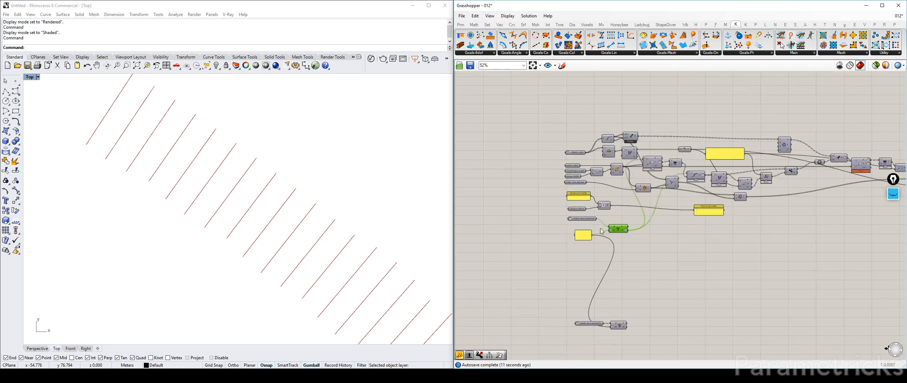
right_click_drag(898, 173, 733, 182)
scroll(650, 183, "up", 2)
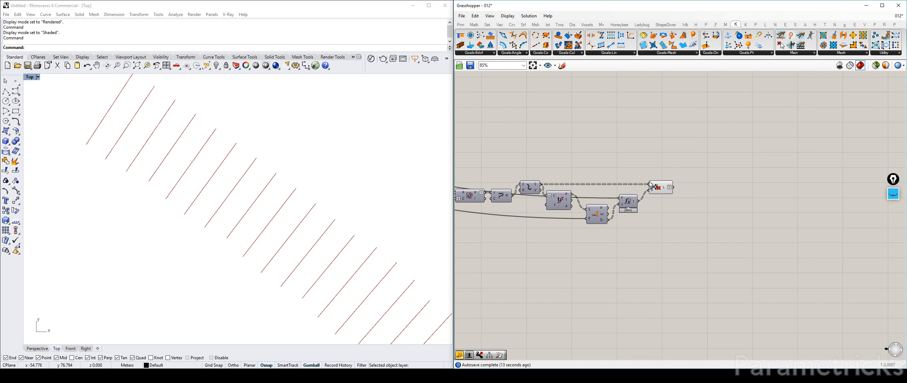
scroll(651, 184, "up", 2)
right_click_drag(692, 186, 618, 166)
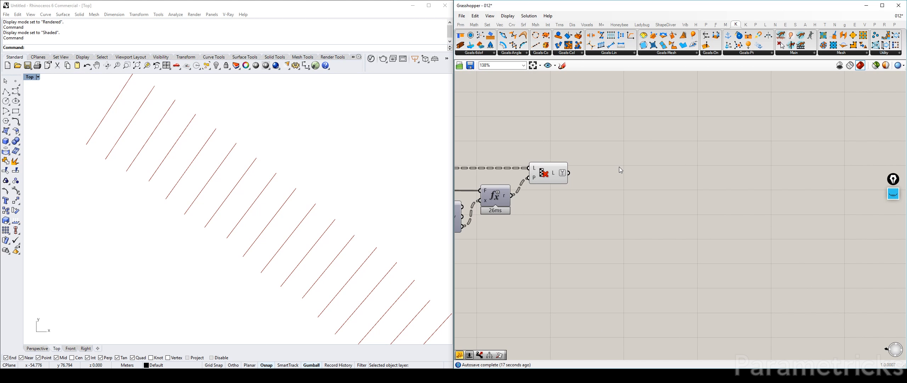
double_click(621, 167)
type("tree b")
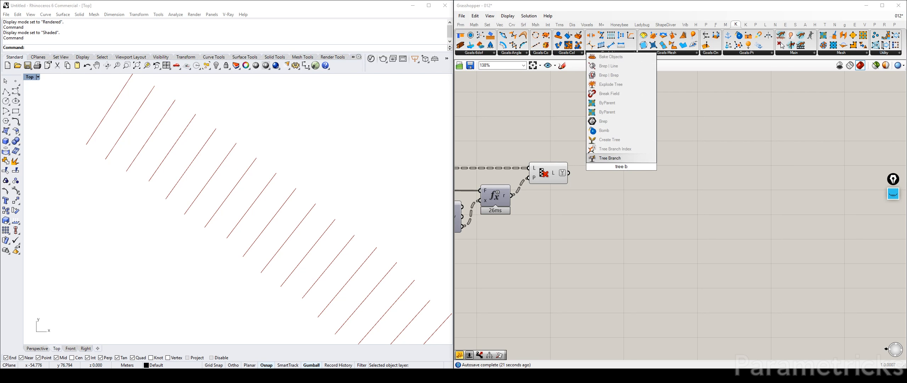
key("Return")
right_click_drag(586, 166, 612, 165)
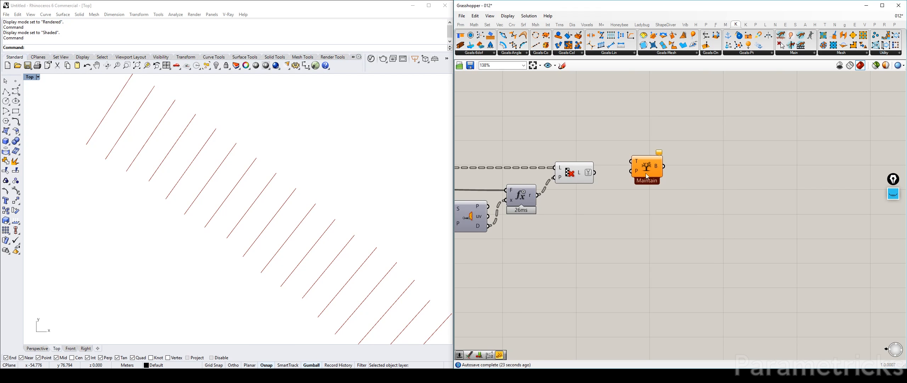
left_click_drag(637, 166, 664, 176)
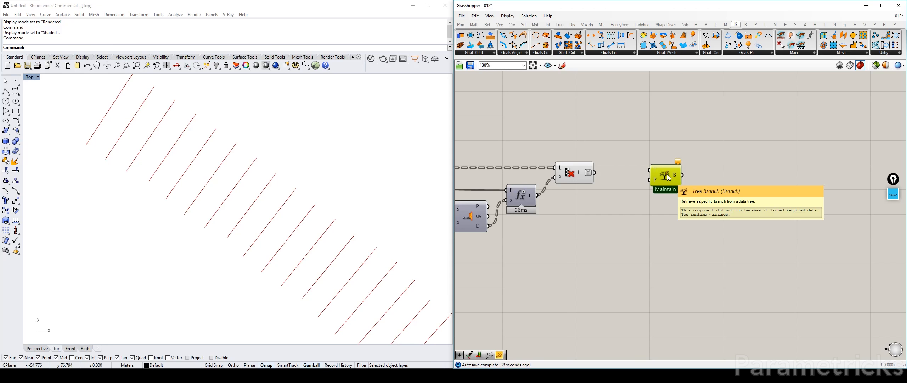
right_click_drag(535, 235, 617, 203)
scroll(618, 203, "down", 2)
right_click_drag(698, 159, 631, 166)
scroll(631, 166, "up", 3)
left_click_drag(655, 167, 675, 162)
Highlight the last Cull Pattern's output and examine the remaining rods along the bridge in the Top view.
left_click(555, 159)
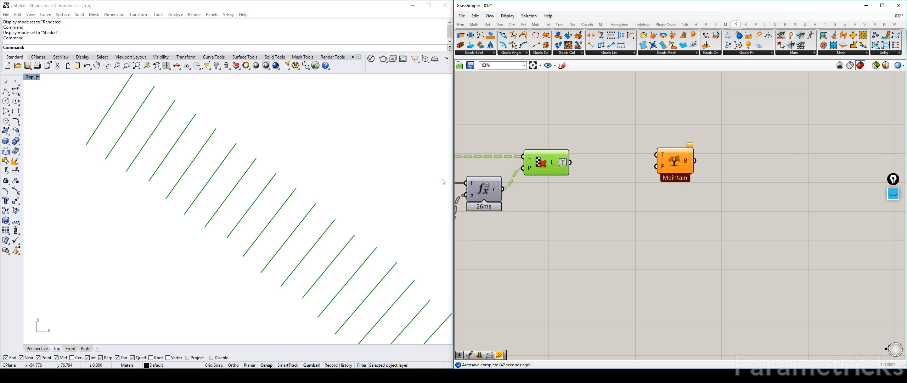
scroll(260, 214, "down", 12)
right_click_drag(224, 202, 180, 155)
right_click_drag(264, 293, 304, 226)
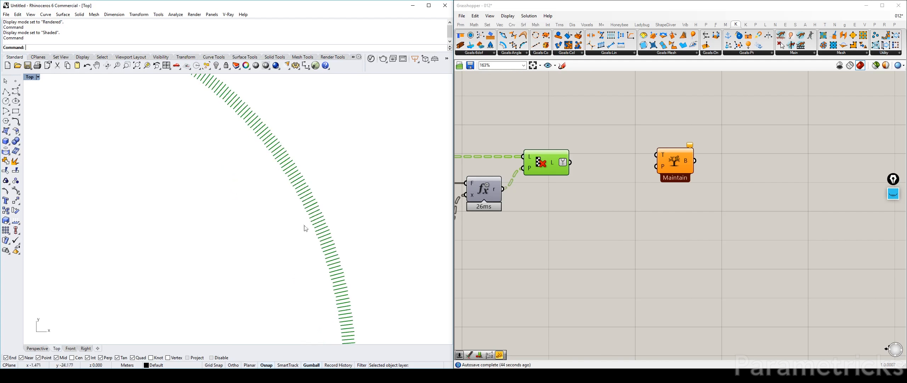
right_click_drag(342, 244, 339, 279)
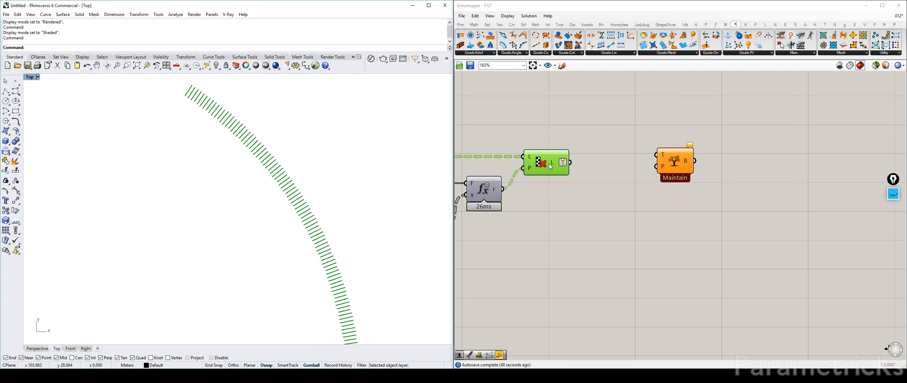
Add a Param Viewer, connect the last Cull Pattern's list output to it and place it above the Tree Branch component.
double_click(592, 199)
type("param")
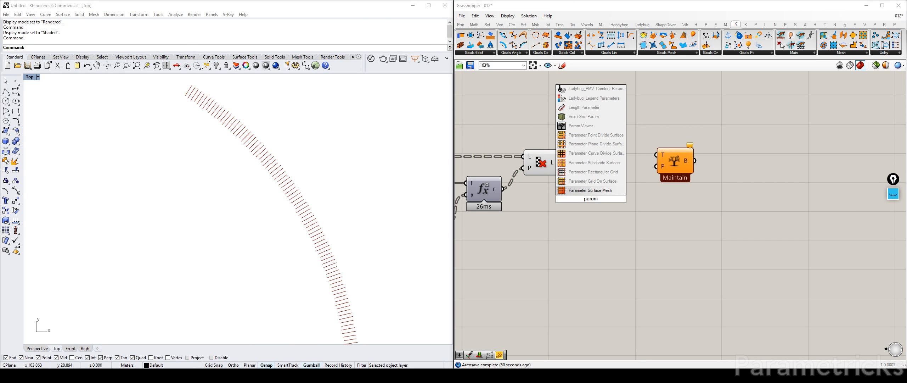
left_click(599, 124)
left_click_drag(595, 189, 671, 87)
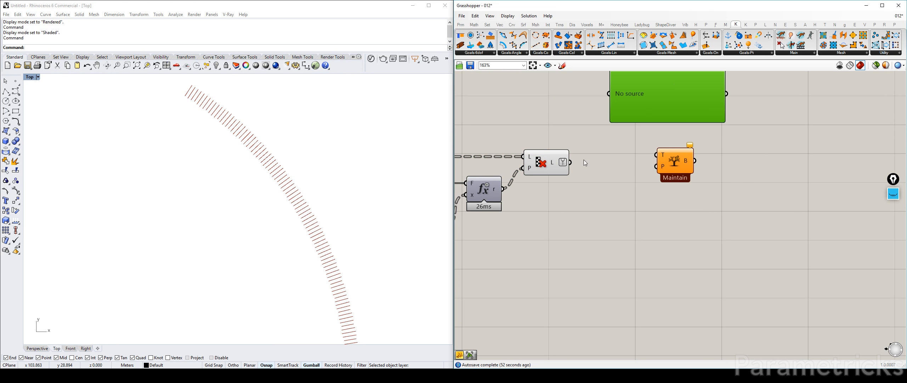
left_click_drag(570, 162, 613, 91)
right_click_drag(653, 88, 626, 134)
left_click_drag(626, 134, 613, 126)
left_click_drag(682, 108, 614, 104)
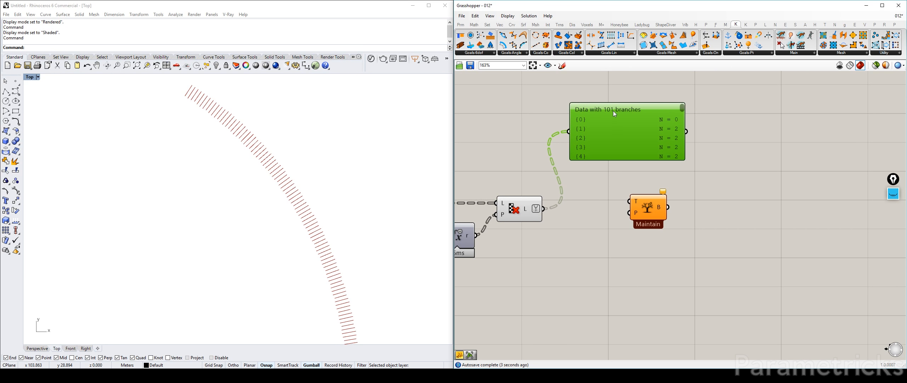
Examine the branch paths and item counts of the culled list in the Param Viewer.
scroll(579, 128, "down", 3)
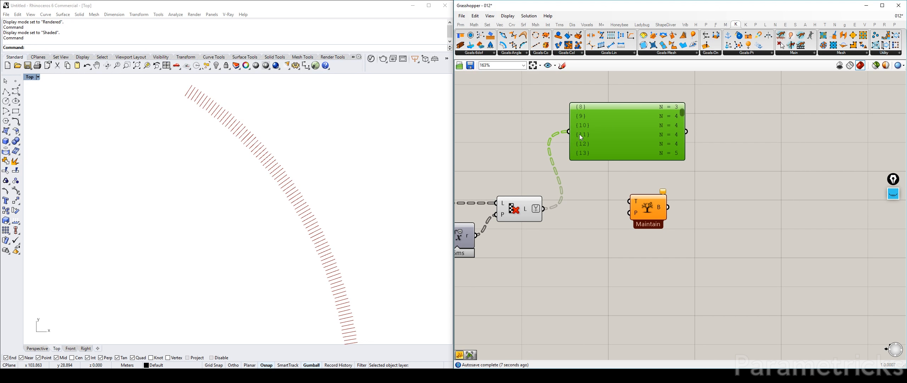
left_click_drag(681, 112, 684, 148)
right_click_drag(577, 206, 684, 124)
double_click(635, 205)
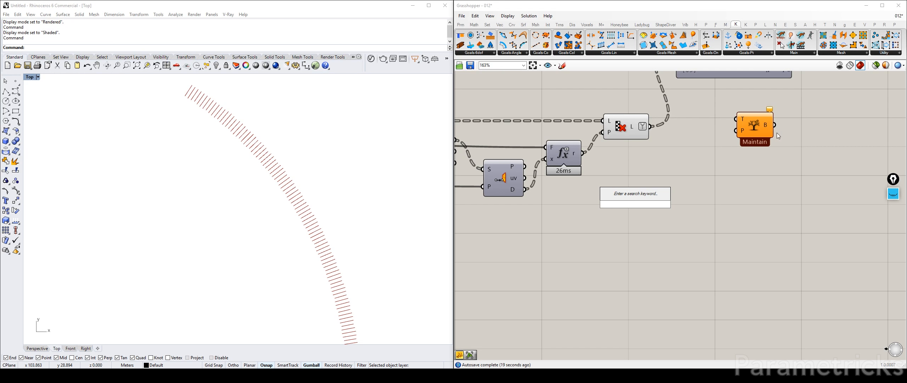
Nudge the Tree Branch component farther from Cull Pattern and add a Series component below the last Cull Pattern.
right_click_drag(777, 132, 710, 166)
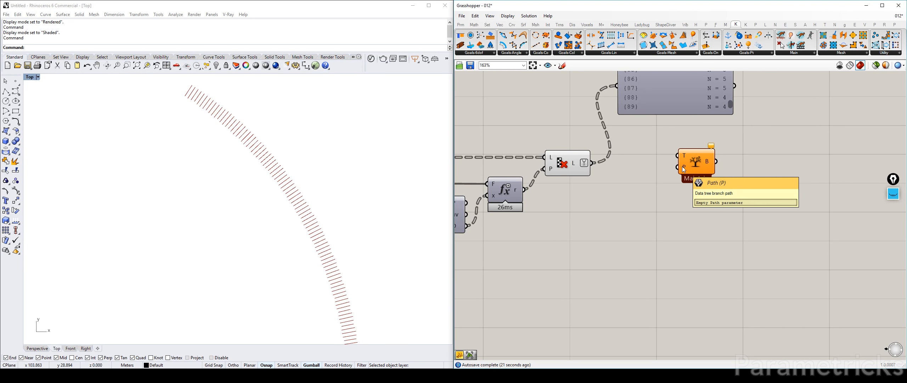
left_click_drag(695, 161, 703, 160)
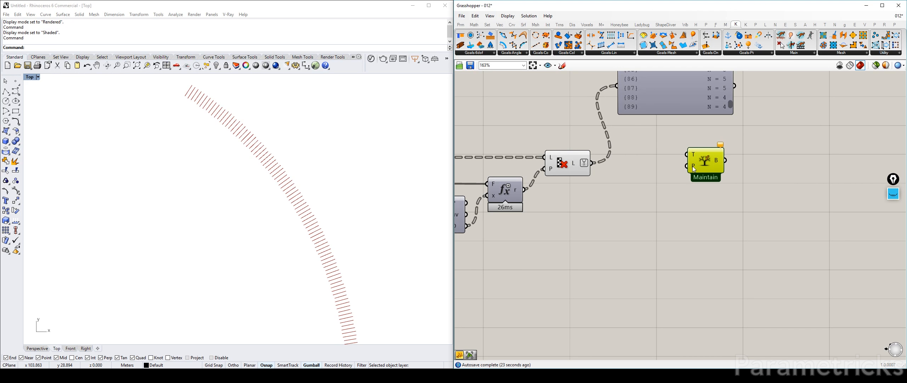
right_click_drag(646, 196, 718, 140)
left_click(648, 204)
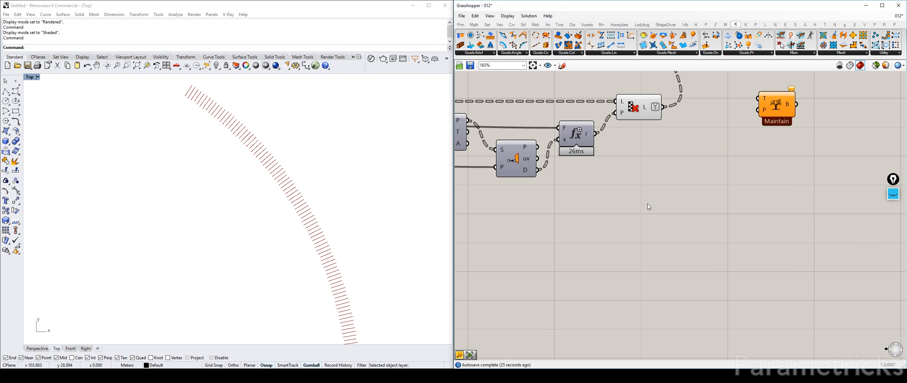
double_click(648, 203)
type("series")
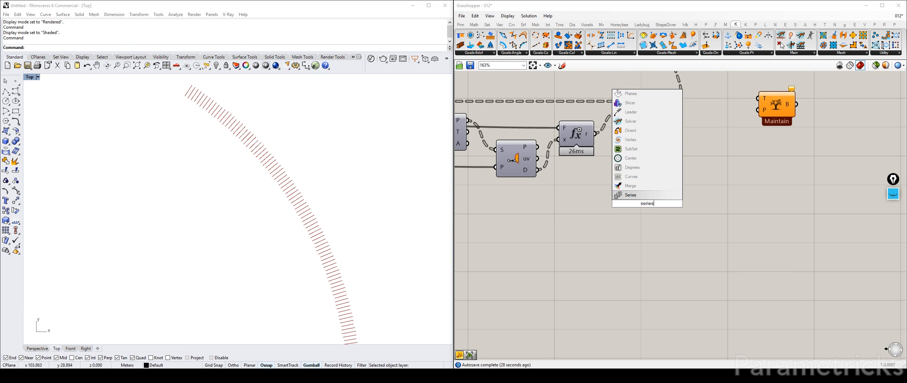
key("Return")
right_click_drag(704, 196, 644, 201)
double_click(644, 201)
right_click_drag(626, 130, 680, 145)
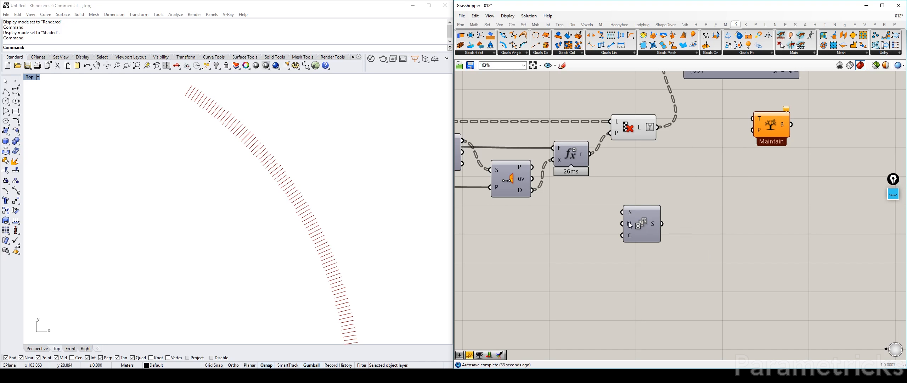
Move the Series component slightly farther along the definition, between the Cull Pattern and Tree Branch components.
scroll(632, 212, "down", 3)
type("l")
scroll(632, 211, "down", 1)
right_click_drag(624, 213, 779, 170)
mouse_move(565, 182)
right_mouse_down()
mouse_move(733, 165)
mouse_move(481, 171)
right_mouse_up()
scroll(650, 173, "up", 3)
left_click_drag(689, 204, 711, 196)
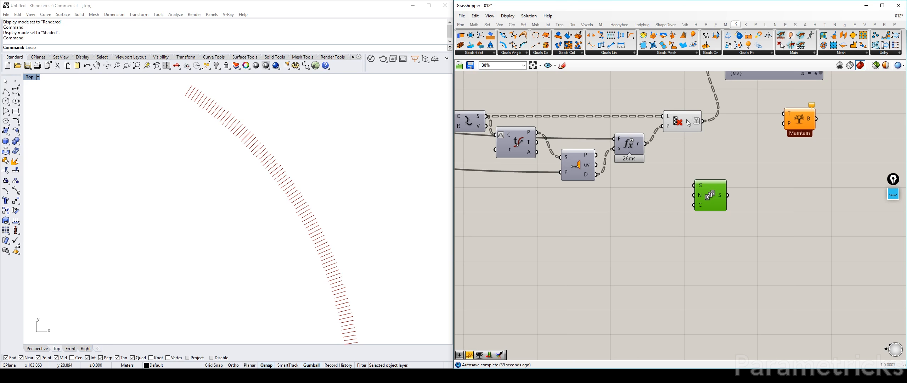
Add a Tree Statistics component beside Series and connect the last Cull Pattern's list output to its tree input.
mouse_move(688, 122)
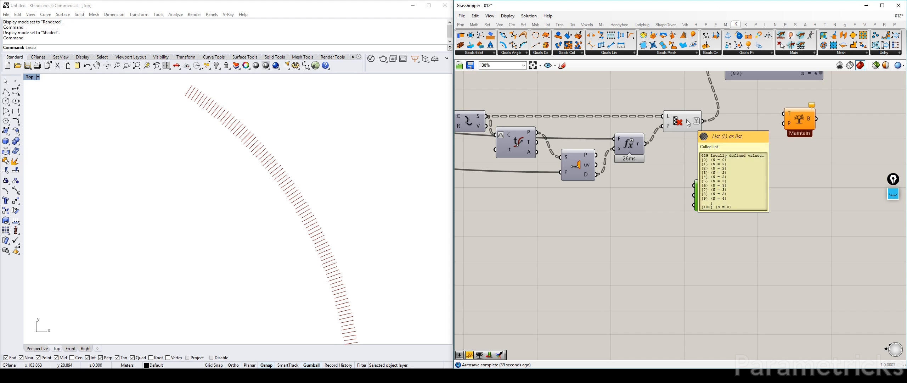
double_click(645, 217)
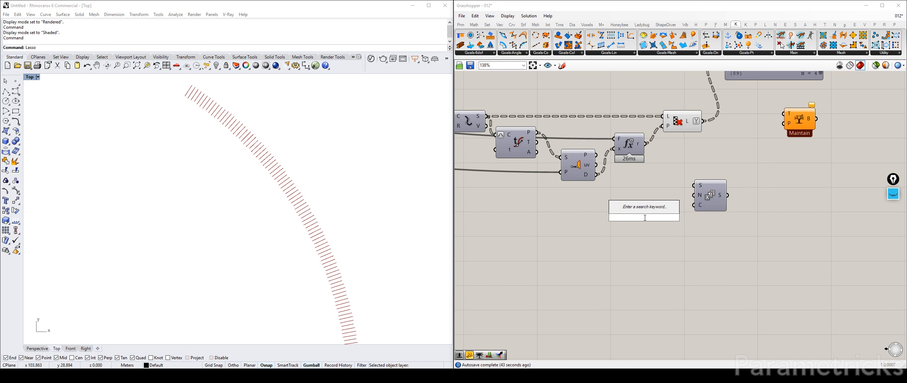
type("tree s")
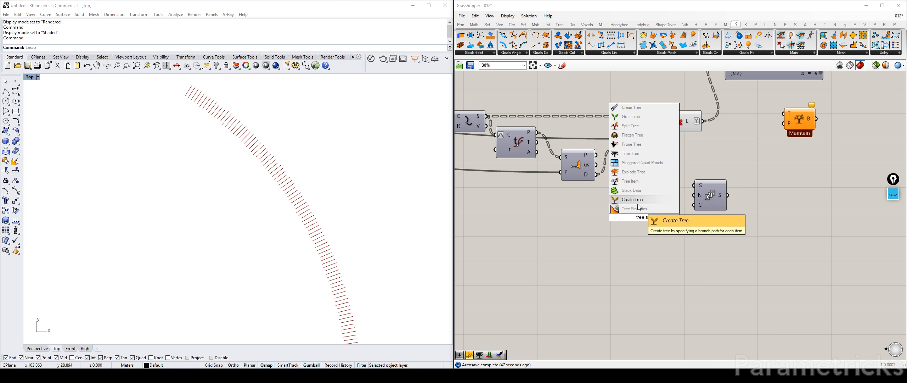
left_click(656, 204)
left_click_drag(704, 121, 628, 217)
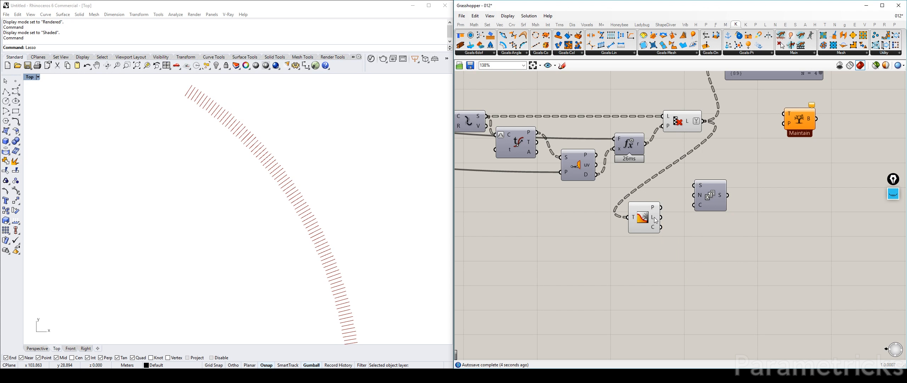
Connect the Tree Statistics count output to the Series count input and shift Series slightly down.
mouse_move(655, 220)
mouse_move(700, 207)
left_click_drag(700, 207, 661, 227)
mouse_move(720, 199)
mouse_move(654, 226)
left_click_drag(713, 199, 730, 210)
Arrange Tree Statistics and Series side by side after Cull Pattern, and move the Param Viewer and Tree Branch up together.
right_click_drag(712, 183, 618, 189)
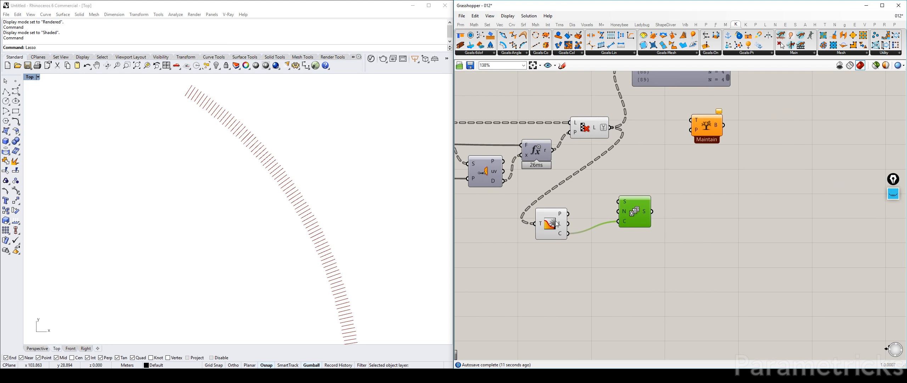
left_click_drag(555, 221, 646, 166)
left_click_drag(636, 206, 728, 187)
right_click_drag(730, 117, 674, 188)
left_click(687, 194)
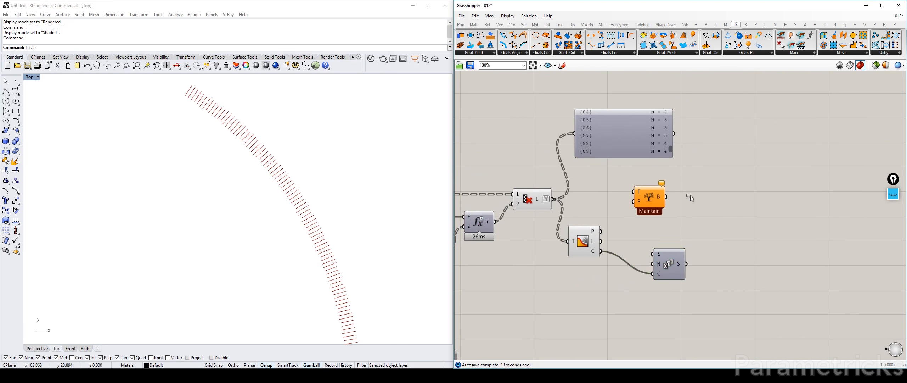
left_click_drag(691, 195, 651, 147)
left_click_drag(648, 144, 663, 82)
left_click(706, 208)
left_click_drag(671, 264, 667, 237)
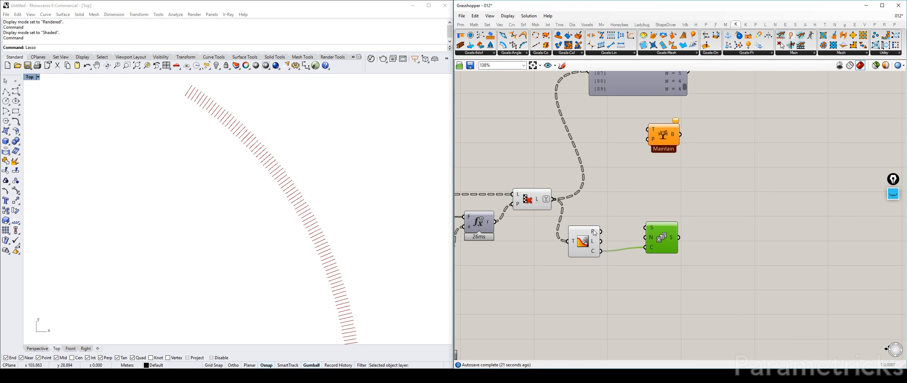
Move the Tree Branch component farther along and duplicate it twice, stacking the copies below the original.
mouse_move(594, 232)
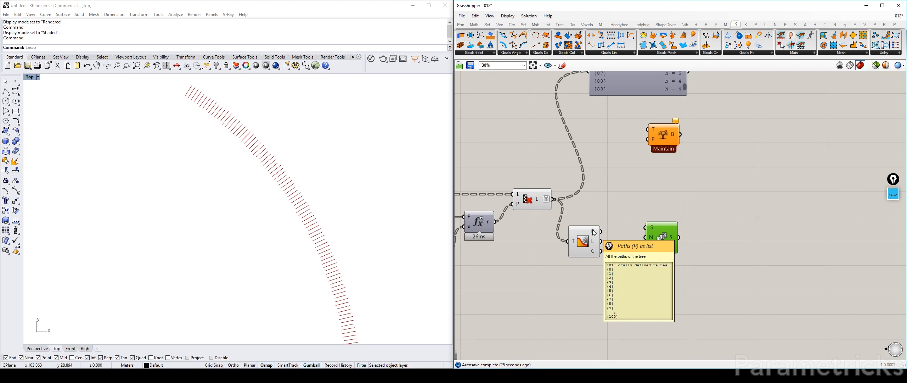
right_click_drag(595, 232, 618, 165)
left_click_drag(624, 184, 669, 181)
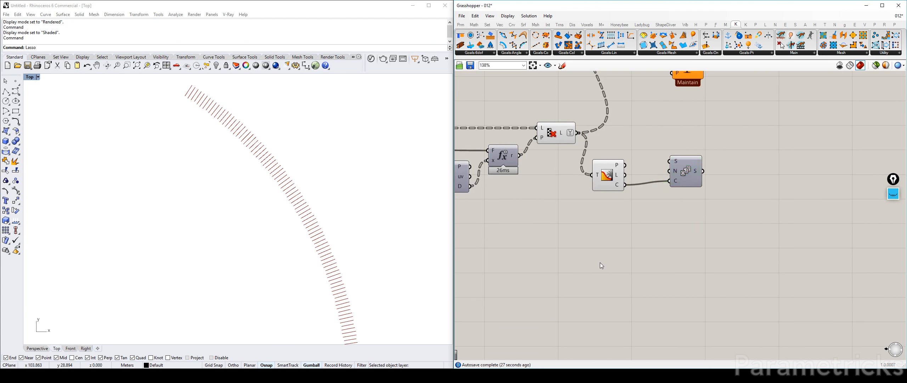
double_click(600, 263)
right_click_drag(674, 95, 624, 164)
left_click_drag(638, 138, 691, 147)
left_click_drag(693, 217, 695, 219, "alt")
left_click_drag(699, 217, 704, 284, "alt")
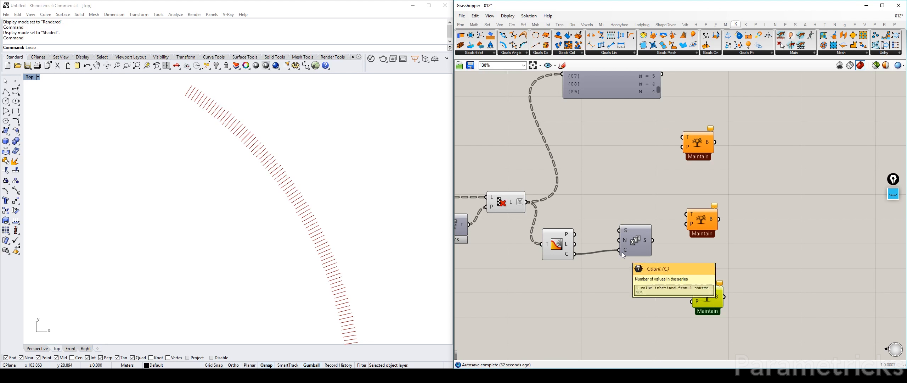
right_click_drag(622, 253, 658, 225)
left_click_drag(742, 266, 744, 270)
Align the Series component with Tree Statistics so the wire between their counts runs straight.
right_click_drag(712, 148, 689, 233)
right_click_drag(618, 220, 619, 144)
right_click_drag(537, 209, 587, 195)
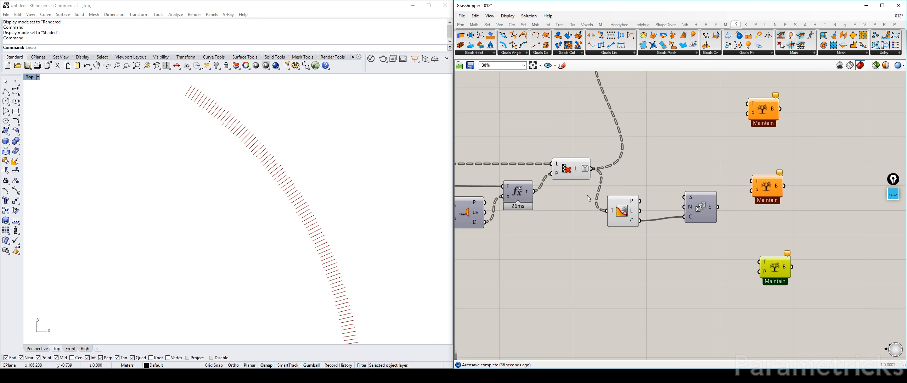
scroll(587, 195, "up", 3)
left_click(543, 155)
right_click_drag(644, 153, 572, 152)
left_click(575, 160)
left_click_drag(698, 225, 694, 224)
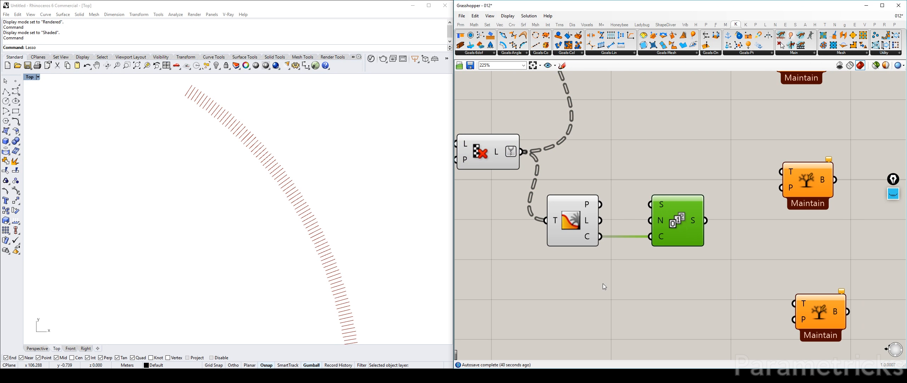
Add a Partition List component below Tree Statistics and move Tree Statistics slightly farther from Series.
double_click(603, 284)
type("part")
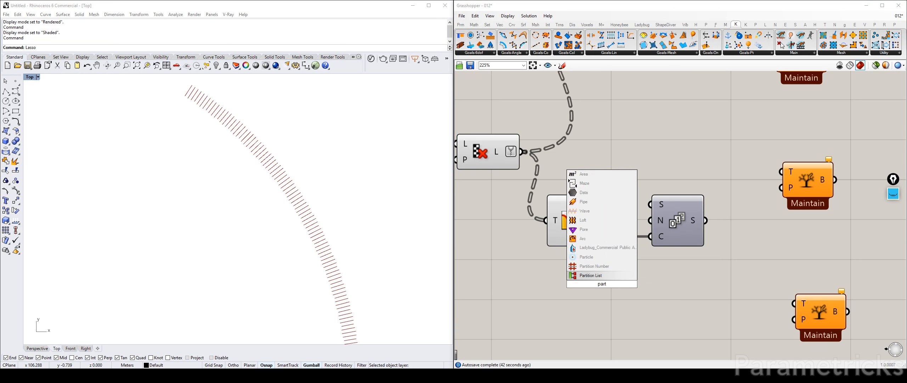
key("Return")
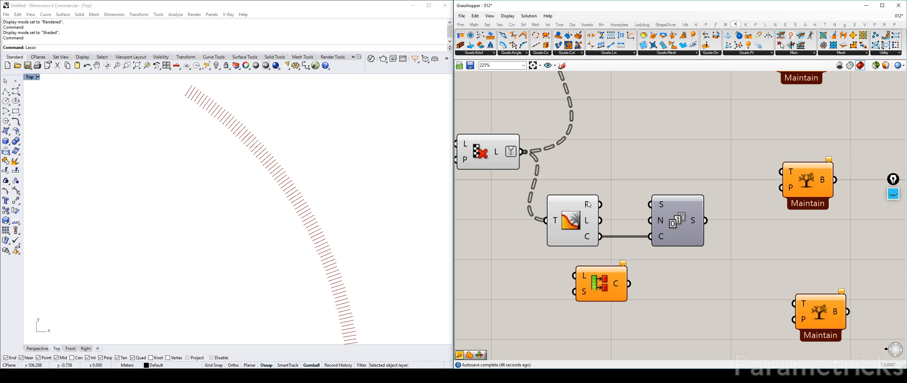
mouse_move(587, 204)
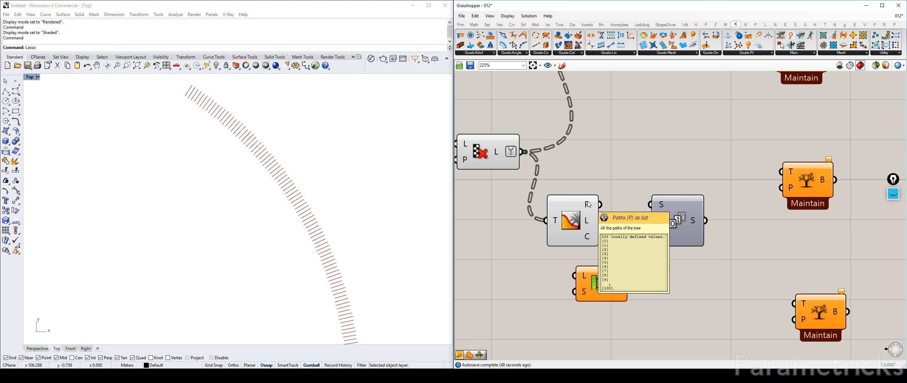
left_click_drag(600, 236, 651, 237)
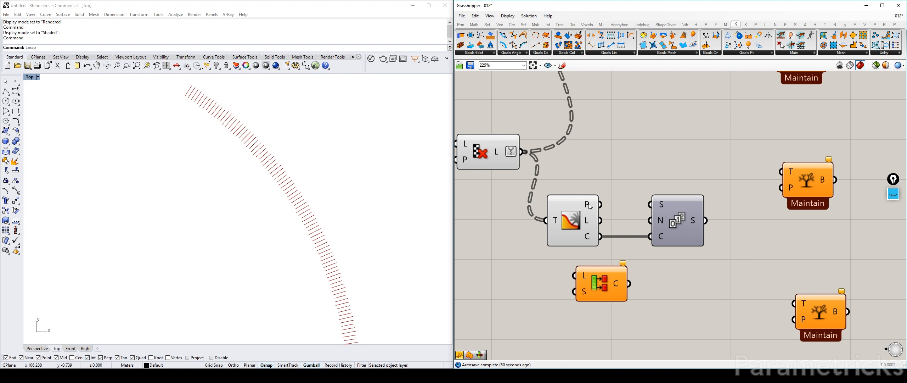
mouse_move(589, 206)
left_click_drag(579, 213, 568, 213)
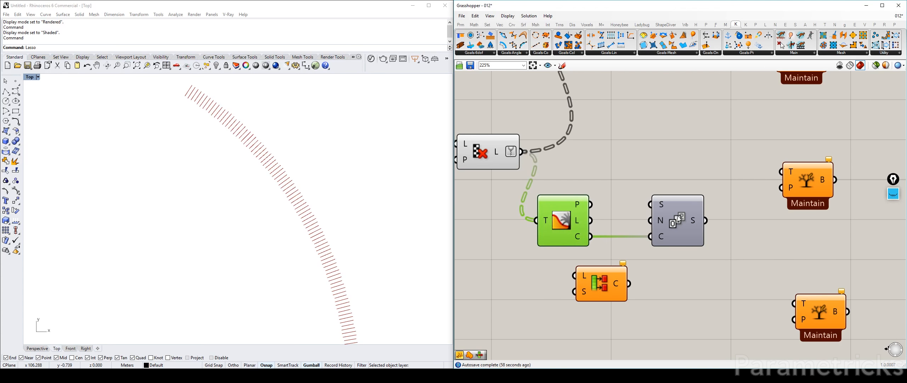
Move the three Tree Branch components together farther along the canvas to free space after Series.
right_click_drag(651, 247, 556, 244)
scroll(555, 245, "down", 2)
right_click_drag(696, 246, 632, 233)
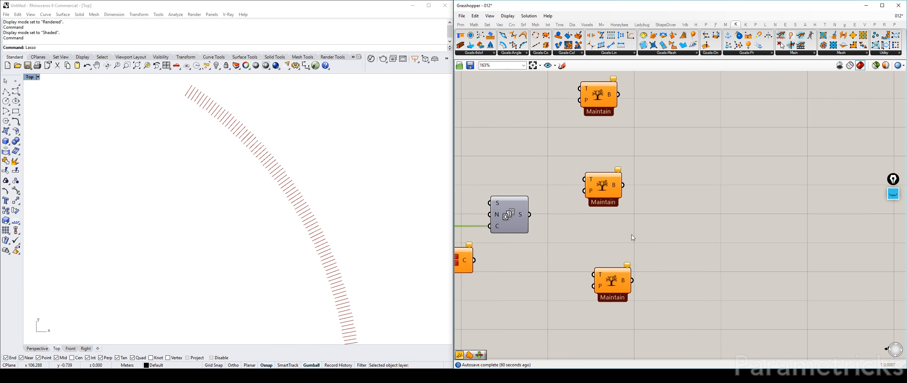
left_click_drag(704, 309, 604, 67)
scroll(614, 119, "down", 3)
left_click_drag(610, 160, 704, 171)
scroll(560, 189, "up", 3)
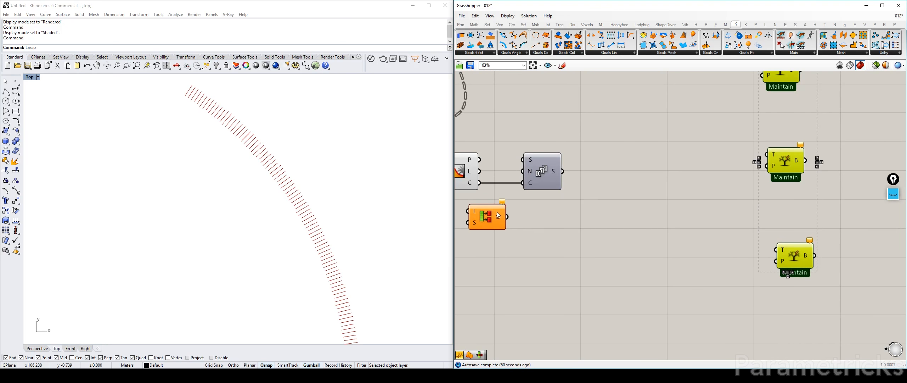
Place Partition List above and after Series and connect the Tree Statistics paths output to its list input.
left_click_drag(496, 212, 605, 117)
left_click_drag(479, 159, 577, 116)
left_click_drag(542, 178, 530, 190)
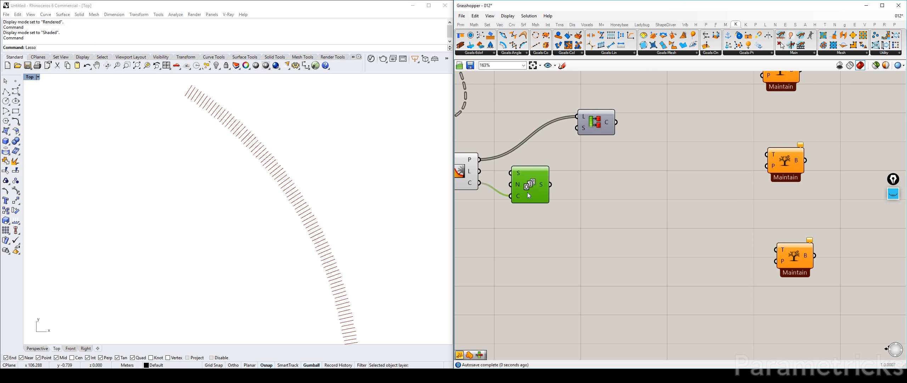
mouse_move(608, 125)
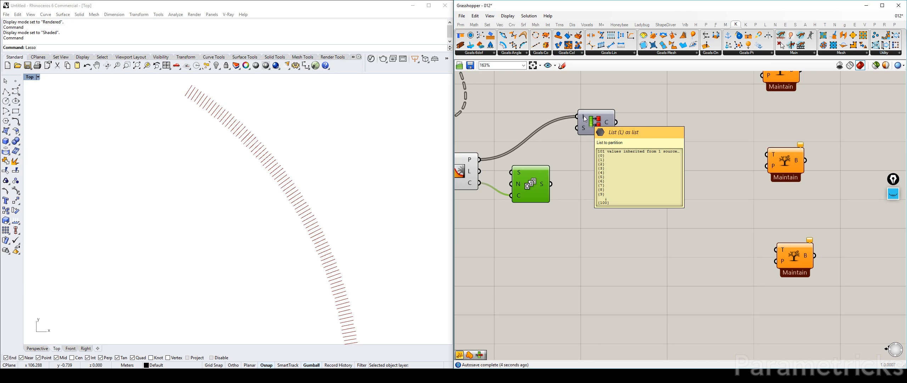
Feed the Series output into Partition List's list input in place of the paths, and bring the two components closer in height.
left_click_drag(551, 183, 577, 116)
left_click_drag(584, 134, 581, 153)
left_click_drag(541, 183, 533, 160)
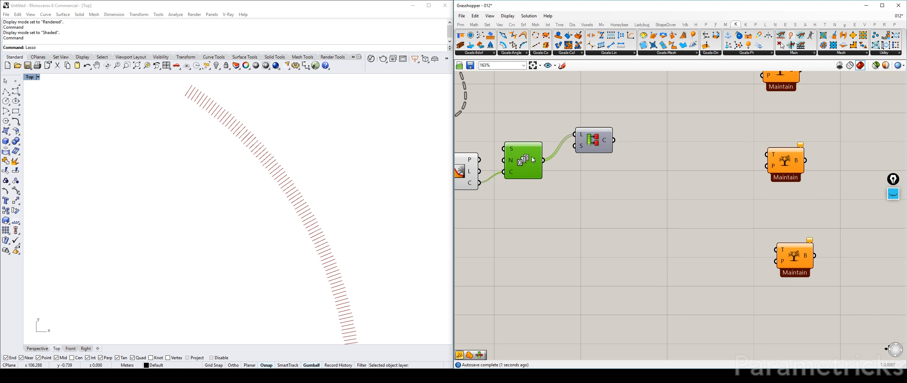
mouse_move(583, 146)
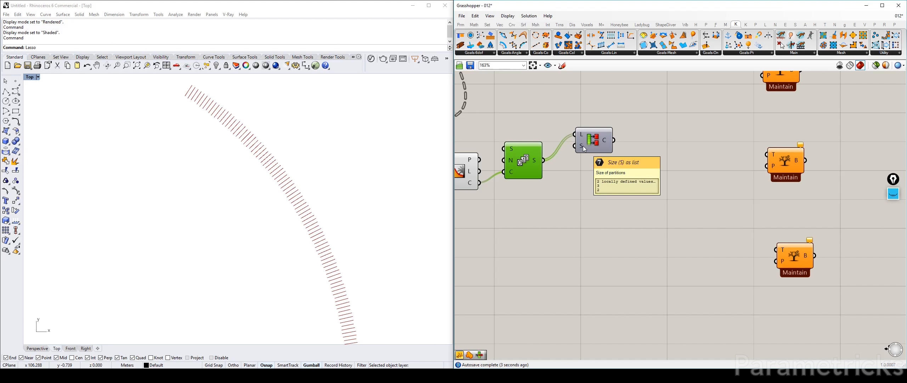
Move the "Rods to be culled" panel forward along the definition to just below the components feeding Cull Pattern.
scroll(574, 193, "down", 4)
right_click_drag(569, 198, 755, 199)
right_click_drag(464, 172, 627, 174)
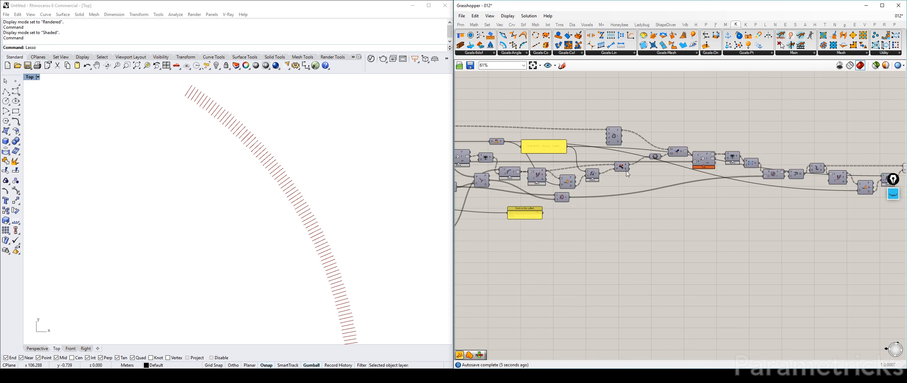
scroll(553, 212, "up", 2)
left_click_drag(510, 223, 510, 226)
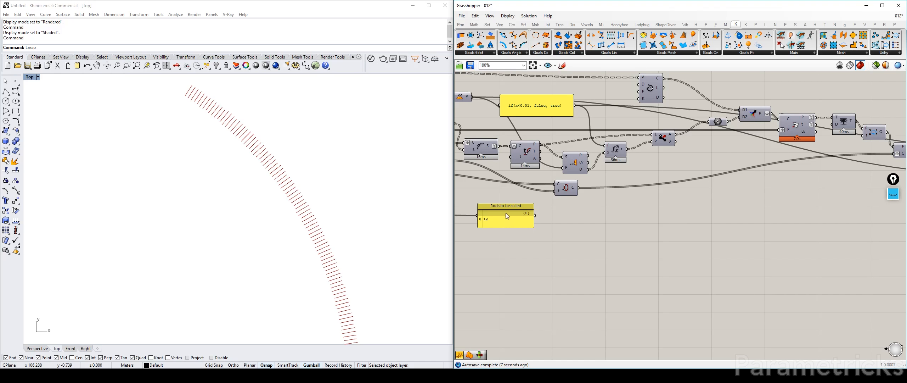
double_click(629, 216)
type("random")
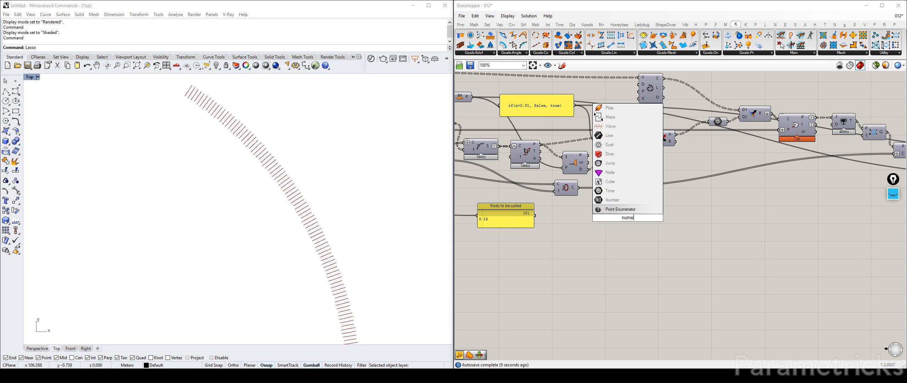
left_click_drag(521, 216, 811, 221)
scroll(812, 221, "down", 3)
right_click_drag(813, 221, 717, 217)
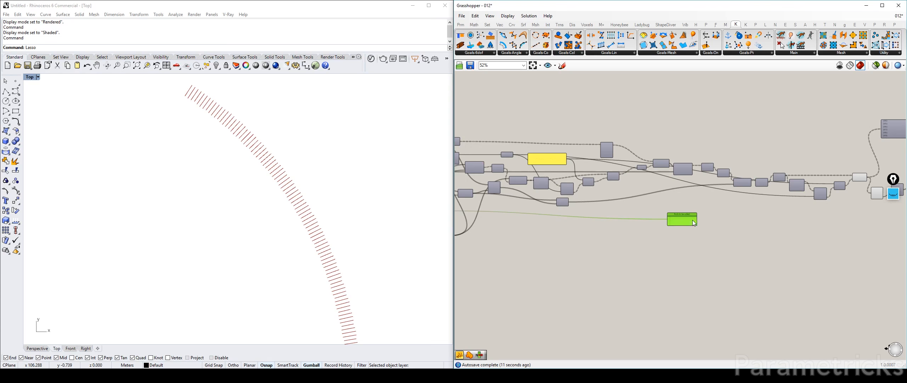
left_click_drag(690, 217, 852, 206)
right_click_drag(854, 205, 616, 216)
scroll(617, 217, "up", 3)
left_click_drag(601, 226, 552, 228)
scroll(553, 229, "up", 3)
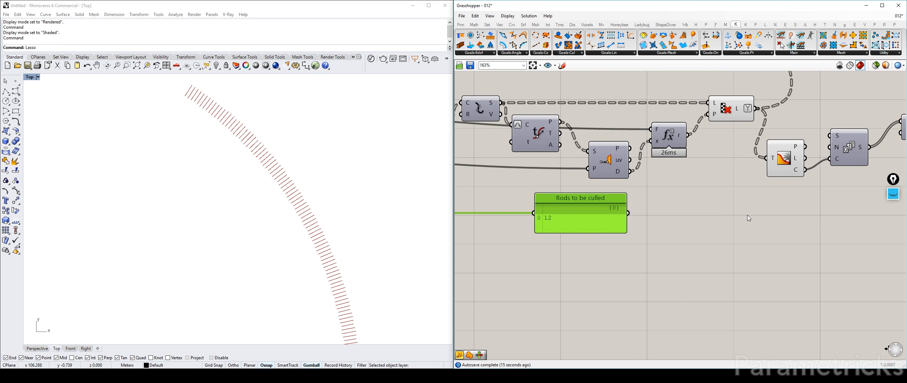
right_click_drag(748, 215, 688, 220)
left_click_drag(568, 232, 552, 231)
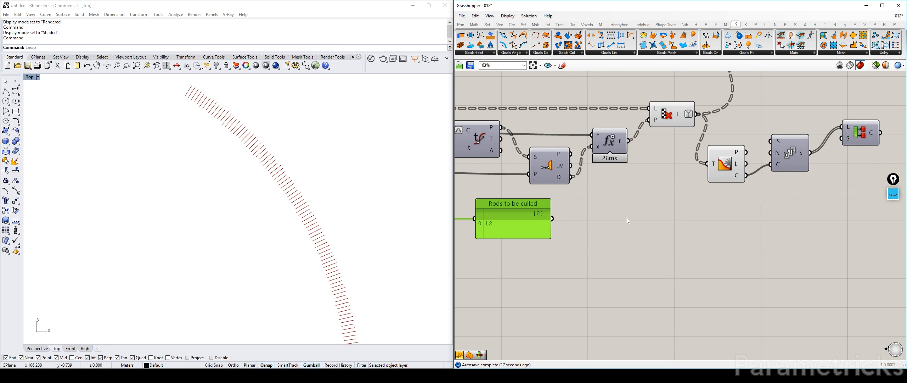
Examine the parameters at the start of the definition, the OUTER HELIX MODIFIED curve data and the bridge's main input sliders.
double_click(627, 217)
right_click_drag(569, 265, 682, 238)
scroll(681, 238, "down", 6)
right_click_drag(588, 241, 847, 205)
scroll(628, 200, "up", 6)
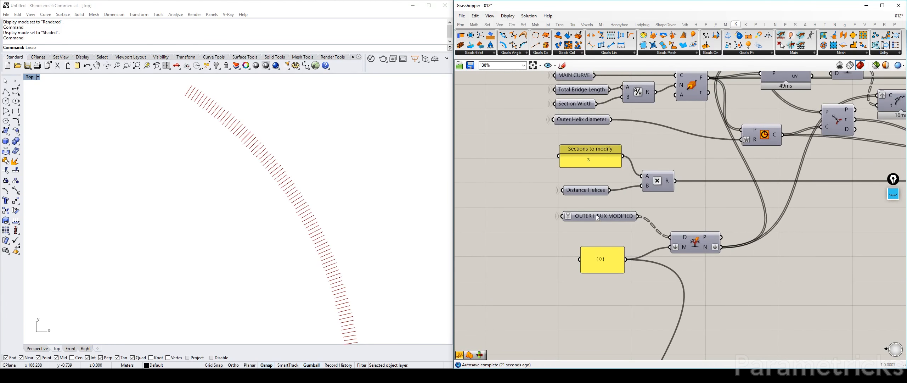
right_click_drag(587, 122, 590, 167)
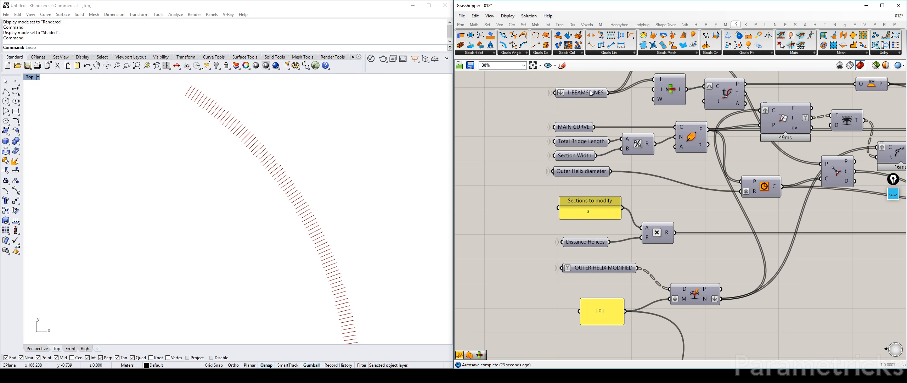
right_click_drag(590, 91, 582, 144)
right_click_drag(626, 250, 587, 96)
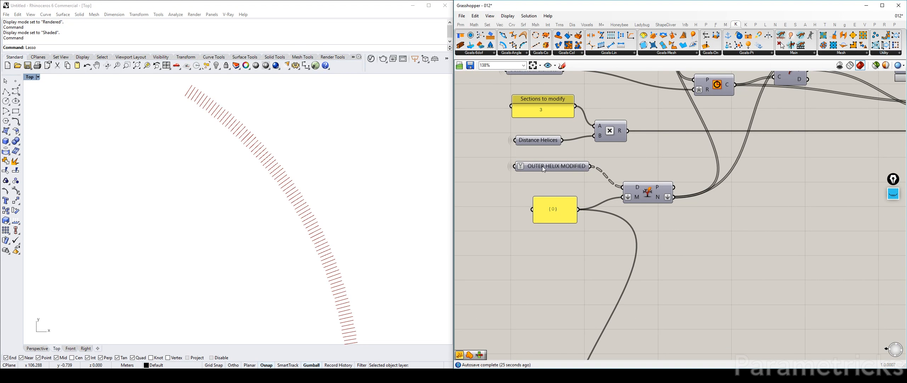
mouse_move(544, 167)
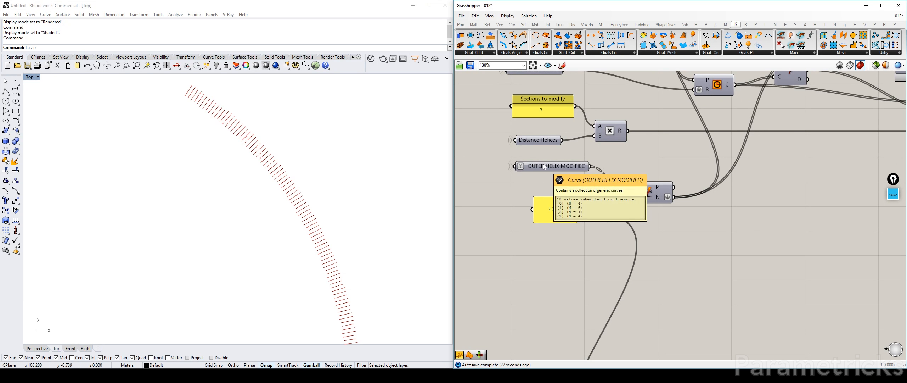
scroll(544, 166, "down", 10)
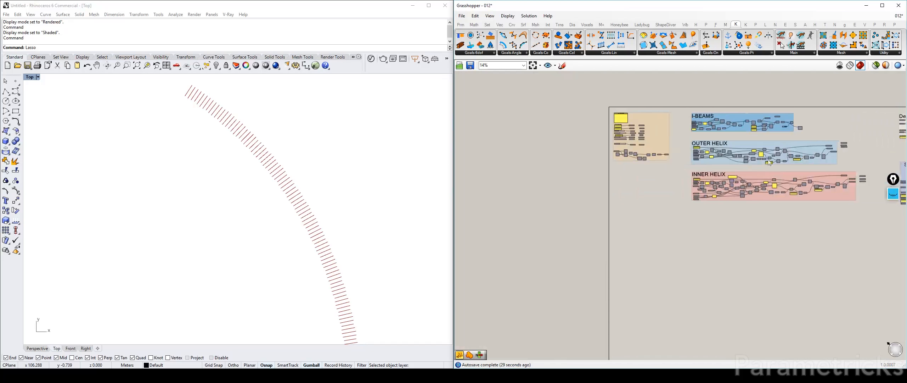
scroll(631, 136, "up", 10)
right_click_drag(593, 133, 569, 121)
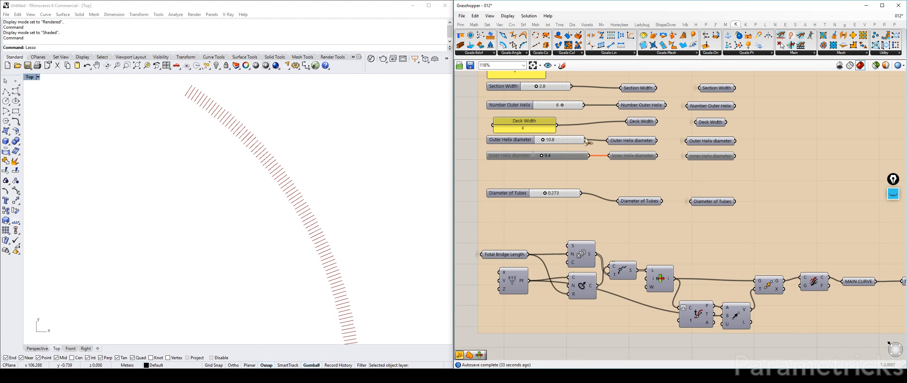
scroll(661, 170, "down", 8)
right_click_drag(883, 163, 492, 133)
right_click_drag(861, 139, 493, 131)
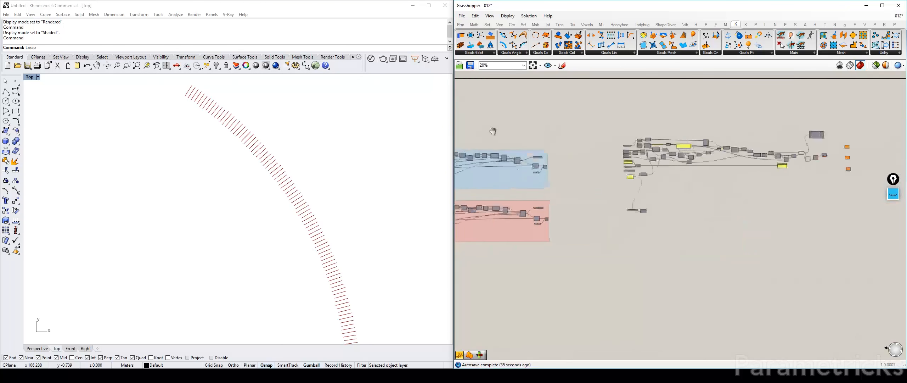
scroll(570, 157, "up", 8)
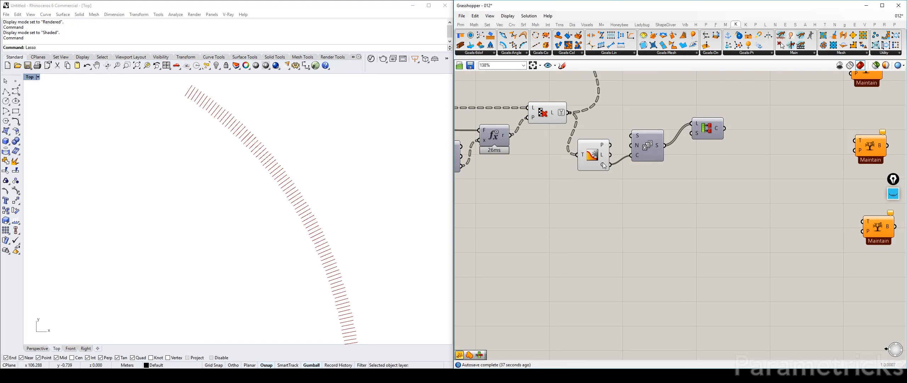
Move the "Rods to be culled" panel directly below Tree Statistics and nudge Series slightly farther along.
scroll(604, 164, "down", 5)
right_click_drag(567, 180, 665, 172)
scroll(605, 172, "up", 3)
left_click_drag(606, 171, 728, 171)
right_click_drag(810, 160, 593, 180)
scroll(593, 181, "up", 2)
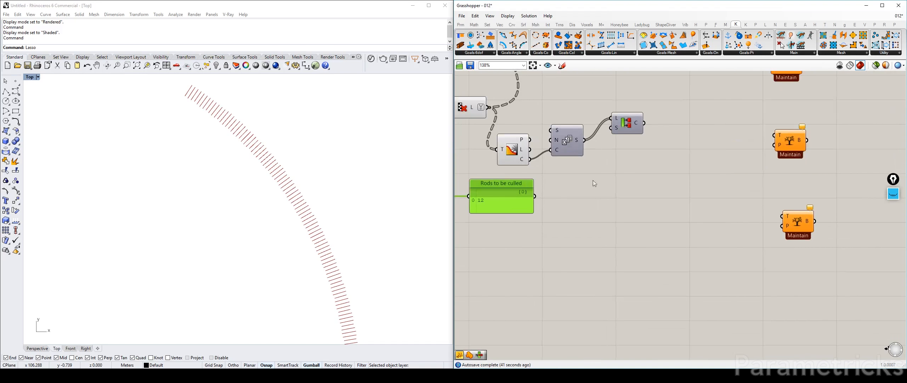
left_click(567, 142)
Add an Entwine component after the "Rods to be culled" panel, connect the panel to its {0;0} input and straighten the wire.
double_click(590, 212)
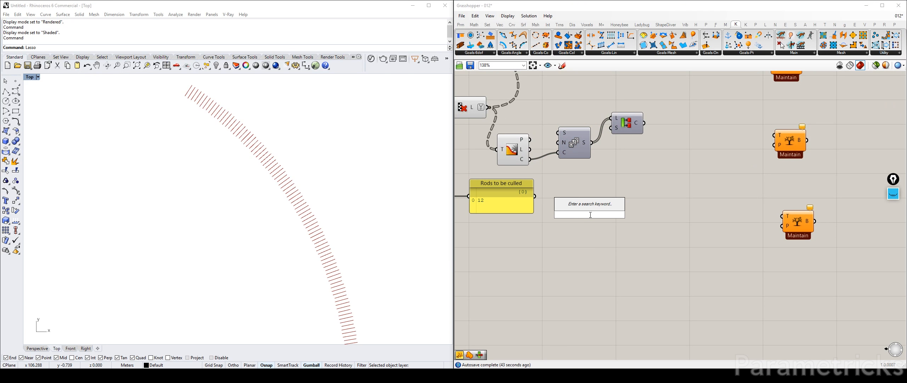
type("merge")
key("BackSpace")
key("BackSpace")
key("BackSpace")
key("BackSpace")
key("BackSpace")
type("6nt")
key("Return")
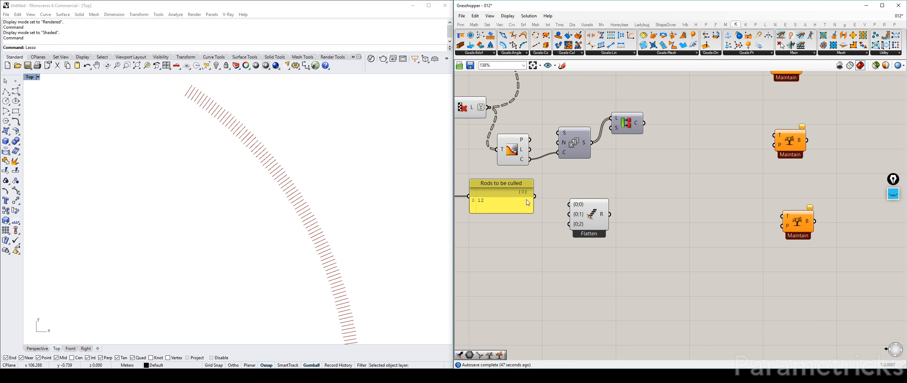
left_click_drag(537, 197, 593, 195)
right_click_drag(594, 200, 676, 191)
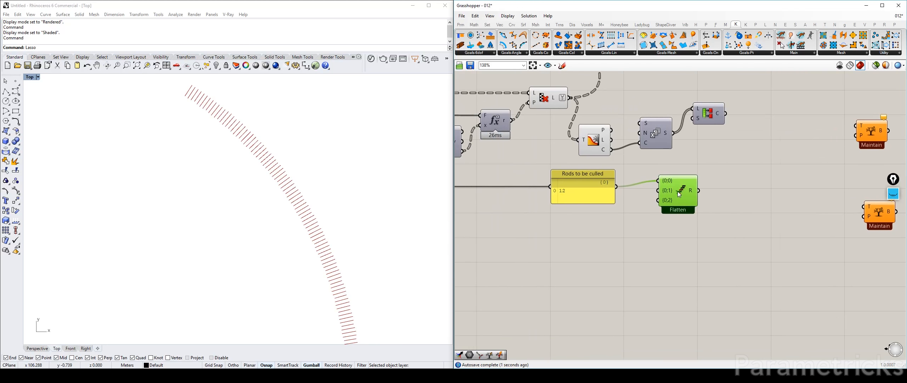
left_click_drag(688, 187, 714, 195)
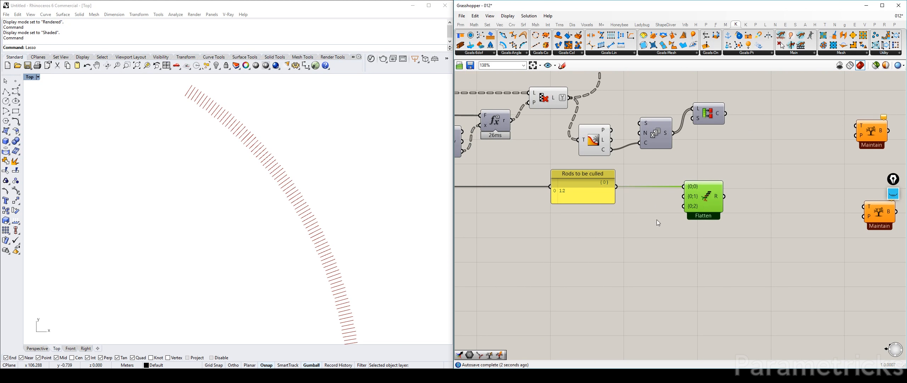
Add an Evaluate component below the panel, connecting the Tree Statistics count to x and "Rods to be culled" to y.
double_click(616, 234)
type("eval")
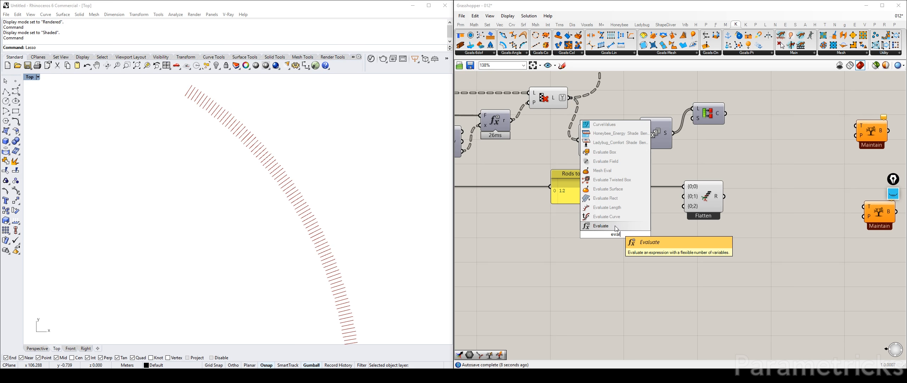
left_click(616, 226)
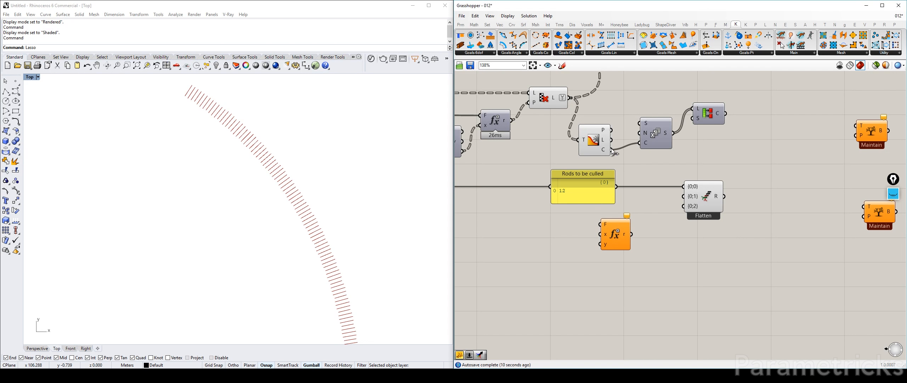
left_click_drag(612, 150, 600, 234)
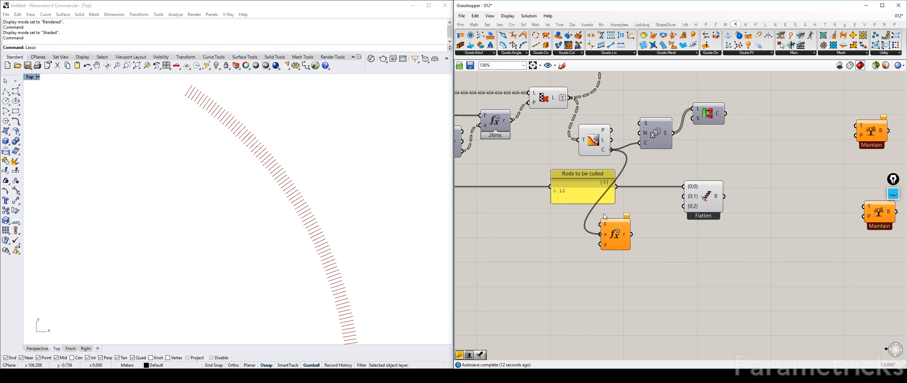
left_click_drag(617, 187, 601, 244)
right_click(606, 223)
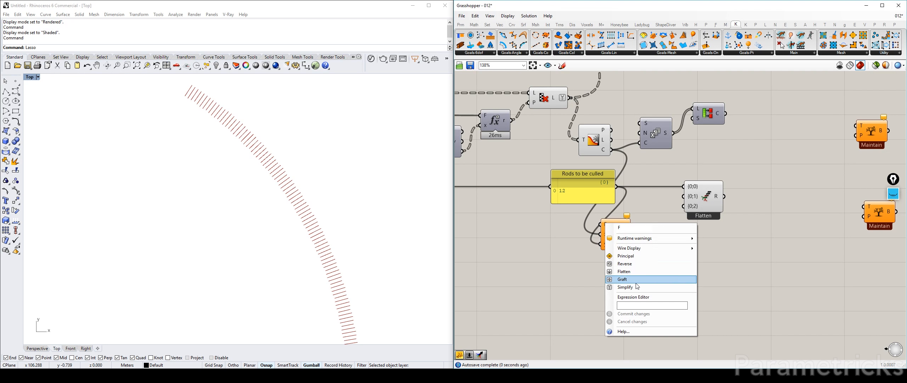
left_click(624, 299)
left_click(592, 270)
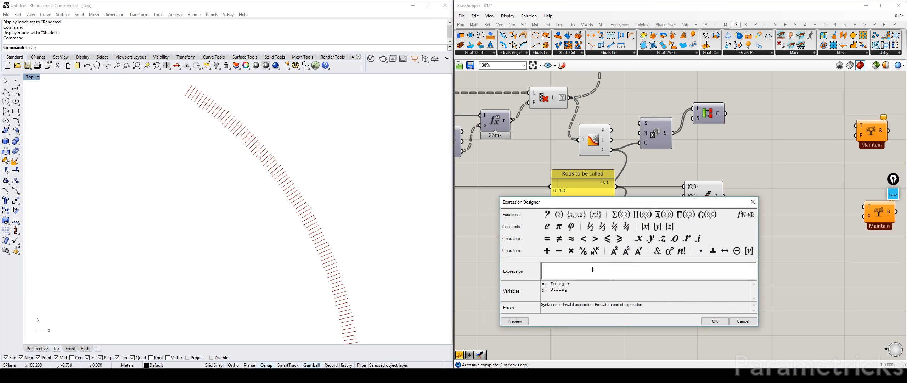
key("Escape")
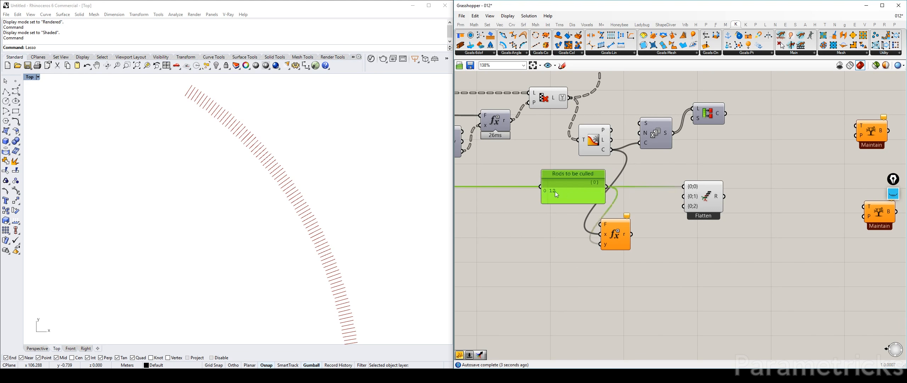
Insert a Number parameter after the "Rods to be culled" panel, feeding Entwine's {0;0} and Evaluate's y input, and line up the components.
left_click_drag(555, 192, 479, 193)
double_click(540, 227)
type("numer")
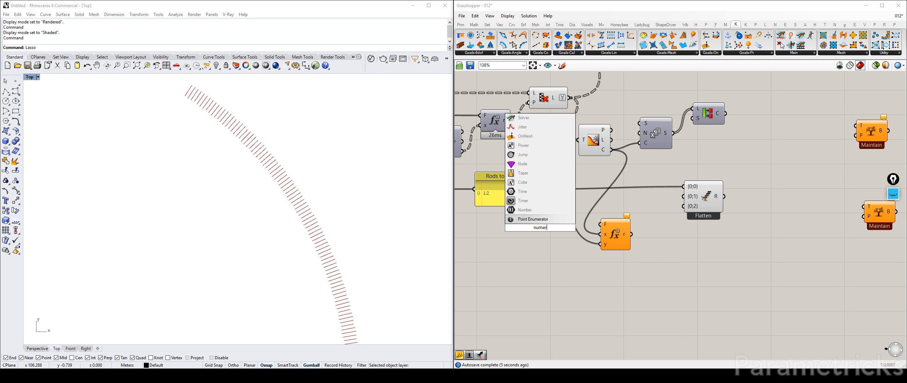
key("Up")
key("Return")
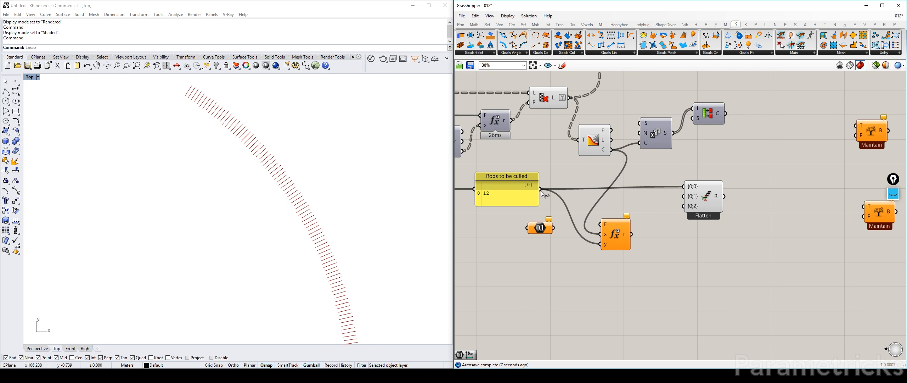
left_click_drag(540, 189, 550, 219, "ctrl+shift")
left_click_drag(540, 189, 566, 191)
left_click_drag(529, 193, 499, 190)
left_click_drag(556, 188, 540, 189)
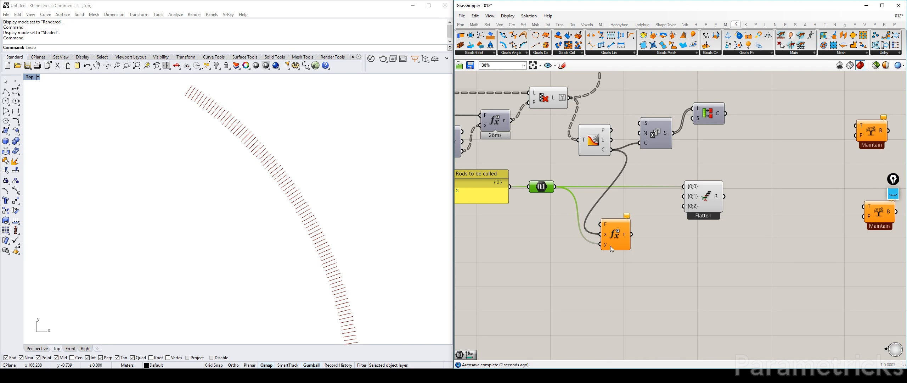
Set the Evaluate component's expression to x-(2*y).
right_click(606, 225)
left_click(624, 297)
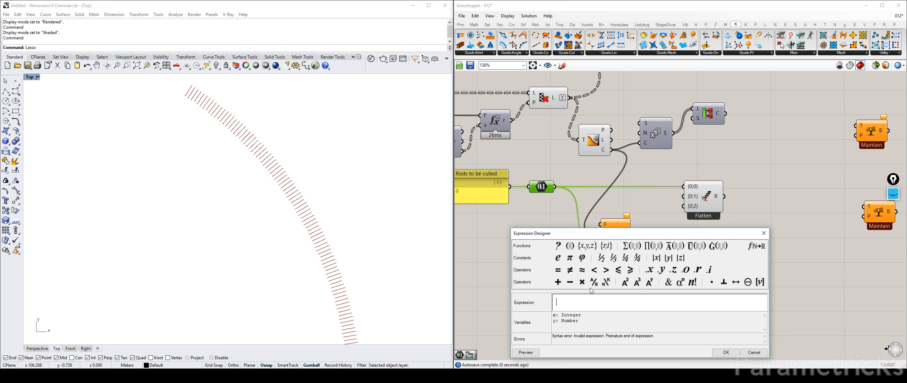
left_click_drag(614, 238, 666, 127)
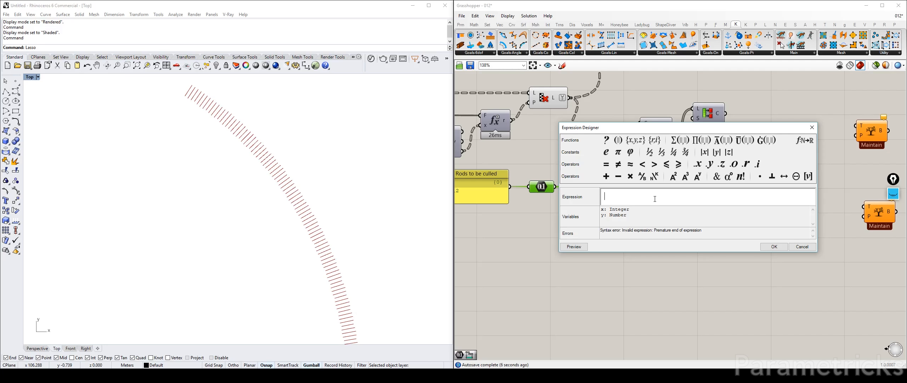
type("2*x")
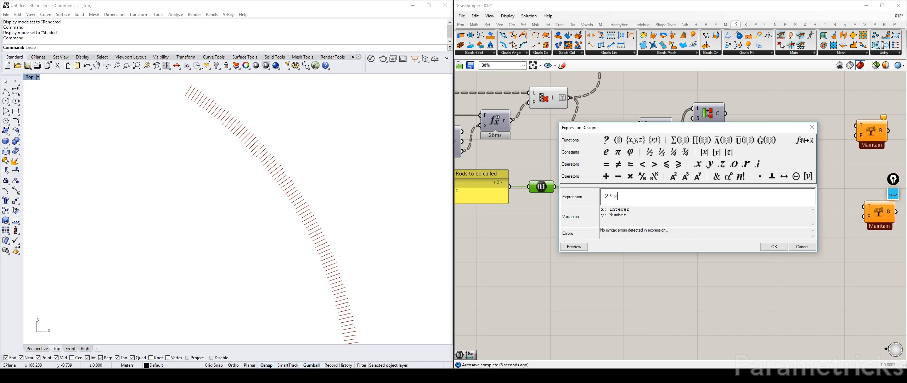
key("BackSpace")
type("y")
left_click_drag(681, 129, 662, 124)
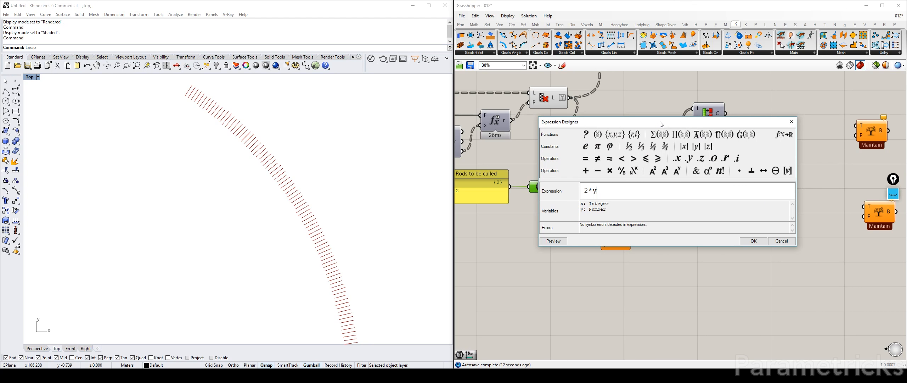
type(")")
type("(")
type("x-")
left_click(754, 241)
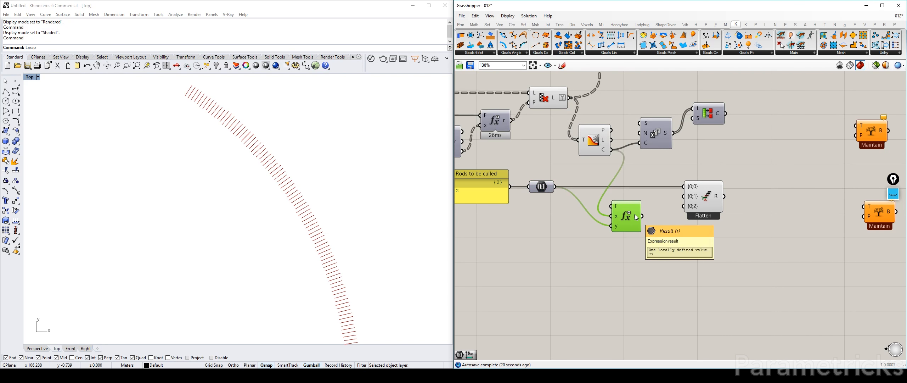
Connect Evaluate's result to Entwine's {0;1} input, remove Entwine's unused {0;2} input and place it next to Evaluate.
right_click_drag(635, 220, 587, 236)
left_click_drag(587, 237, 636, 213)
left_click_drag(587, 224, 600, 204)
scroll(655, 216, "up", 5)
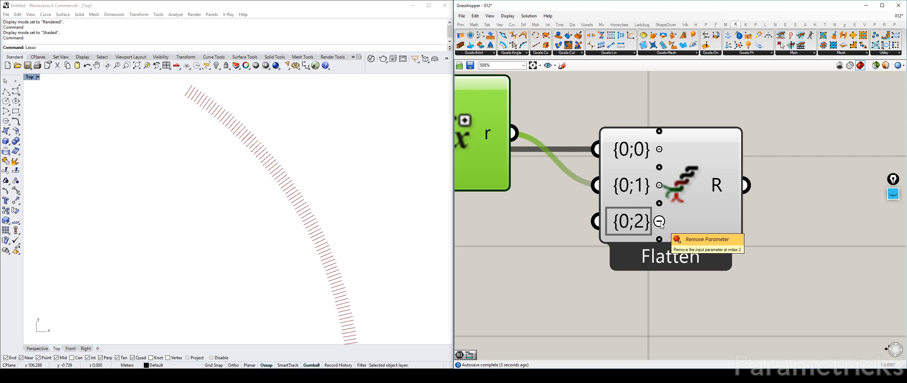
left_click(660, 222)
scroll(656, 226, "down", 3)
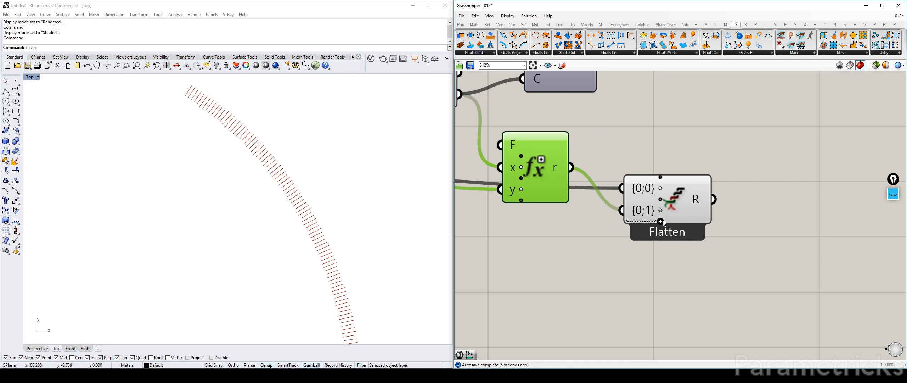
scroll(637, 242, "down", 2)
left_click_drag(637, 243, 635, 208)
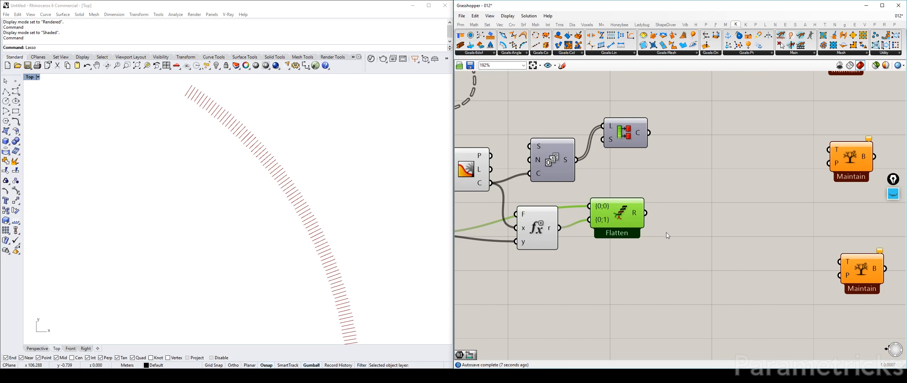
Add a panel after Entwine and connect Entwine's result to it.
double_click(668, 236)
type("panel")
key("Return")
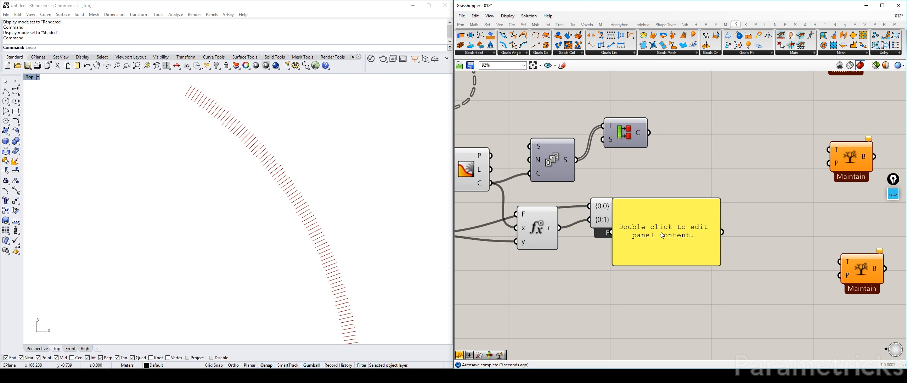
left_click_drag(662, 235, 764, 217)
left_click_drag(646, 213, 713, 212)
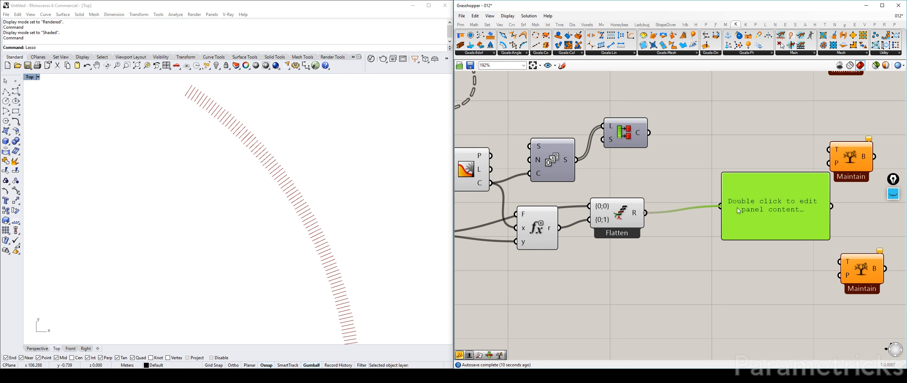
Add a Mass Addition component after Entwine, flatten Entwine's output and show the partial results in the panel.
double_click(704, 253)
type("mass")
key("Return")
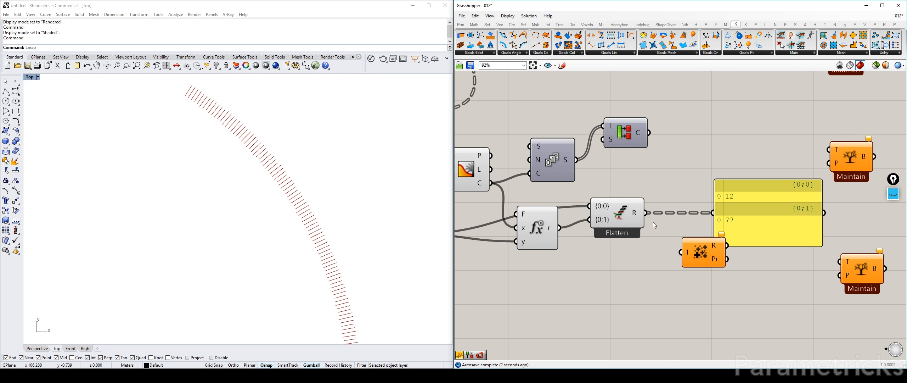
left_click_drag(699, 253, 679, 213)
right_click(634, 214)
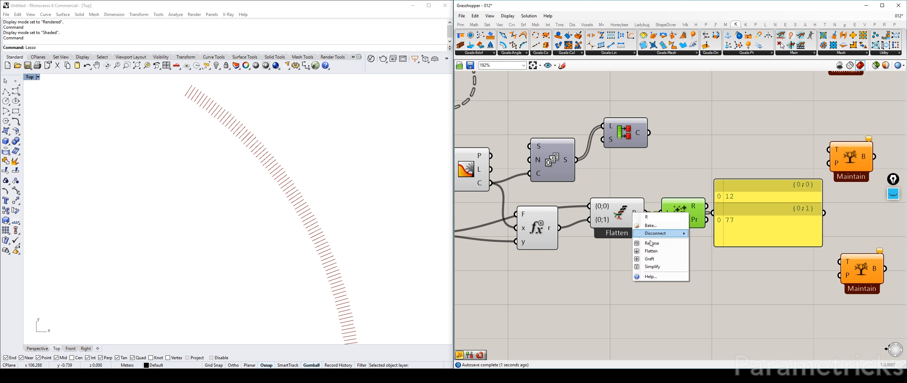
left_click(652, 251)
left_click_drag(621, 216, 597, 220)
left_click_drag(707, 220, 661, 212)
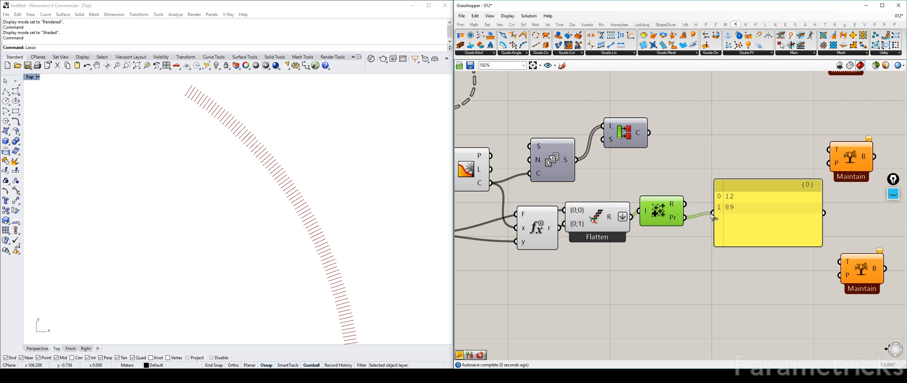
Connect the flattened Entwine output to Partition List's size input and feed the resulting chunks into the panel.
scroll(712, 216, "down", 2)
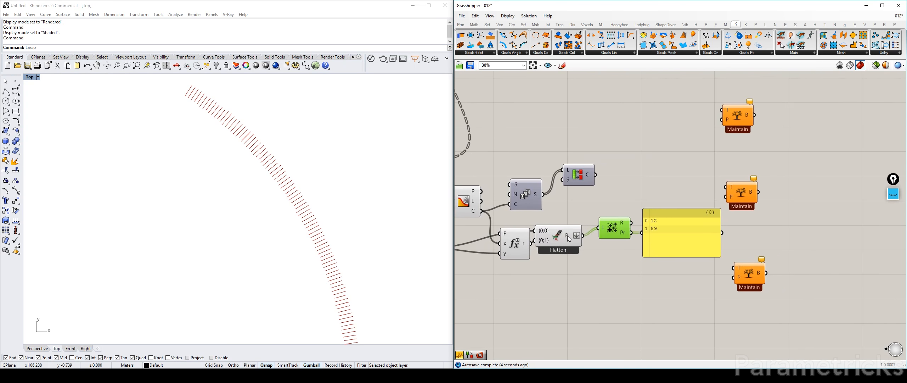
left_click_drag(576, 167, 605, 183)
left_click_drag(583, 235, 592, 195)
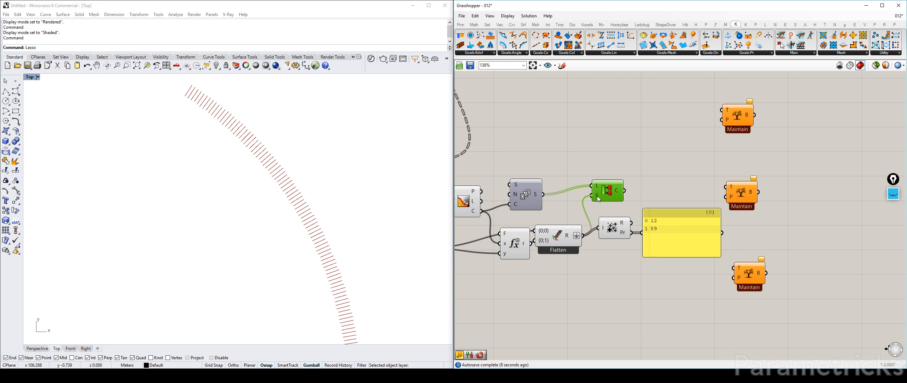
left_click_drag(625, 191, 642, 233)
right_click_drag(685, 236, 681, 210)
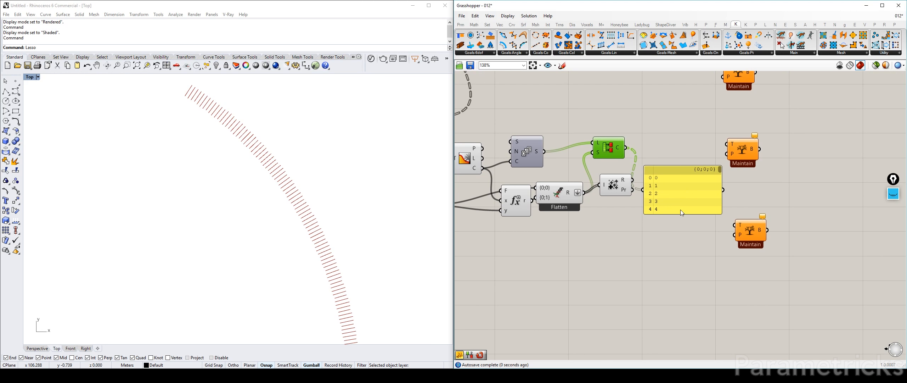
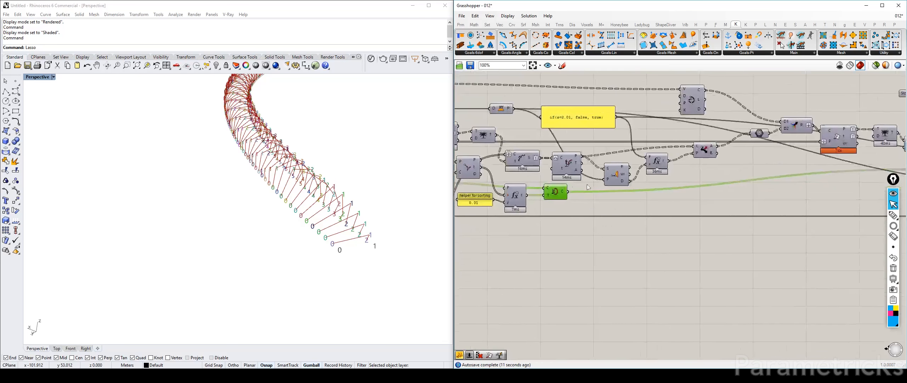
Delete the Size slider and the point-numbering component connected to it.
right_click_drag(706, 179, 563, 180)
right_click_drag(733, 162, 519, 184)
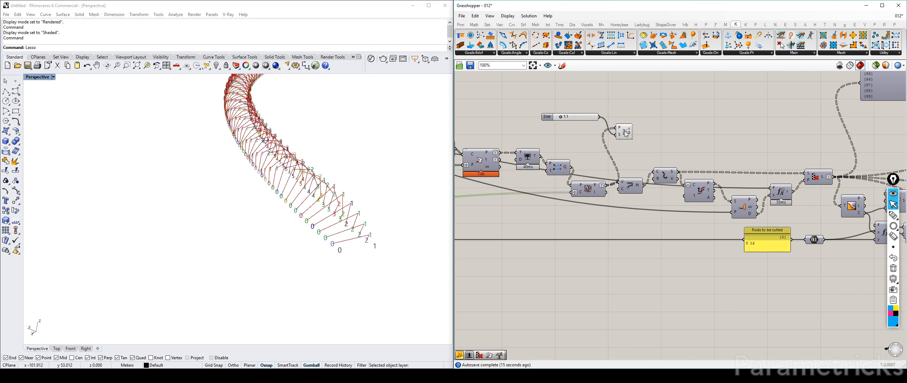
scroll(626, 133, "up", 2)
left_click_drag(641, 109, 572, 149)
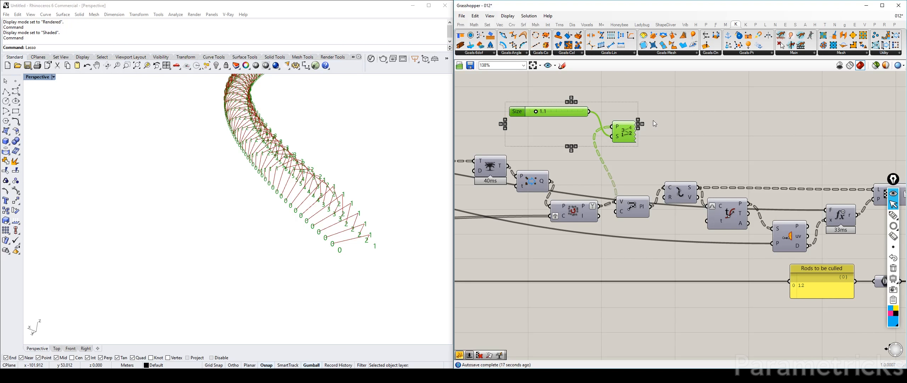
key("Delete")
Delete the List Item component connected to the first Tree Branch, after checking its rods in the perspective view.
right_click_drag(739, 164, 571, 148)
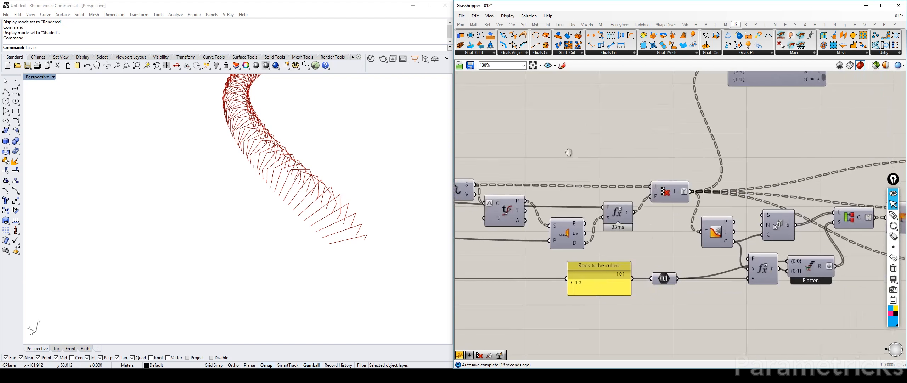
right_click_drag(767, 200, 581, 148)
right_click_drag(801, 106, 593, 106)
left_click_drag(646, 177, 652, 134)
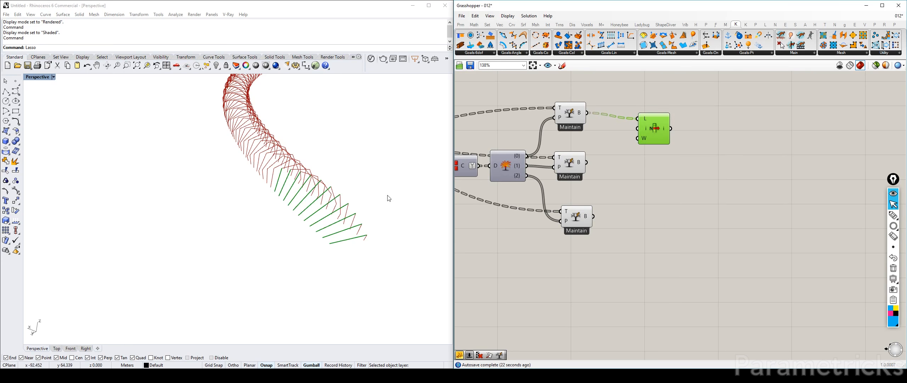
scroll(355, 193, "up", 5)
right_click_drag(335, 191, 343, 201)
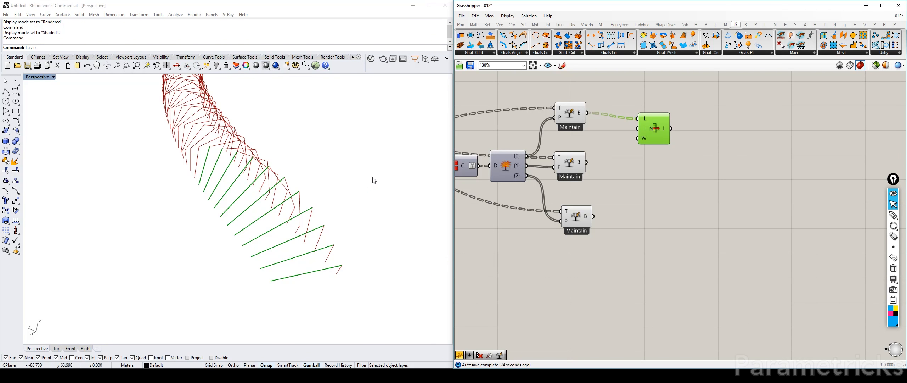
key("Delete")
Add a Cull Index component after the first Tree Branch, connect the branch to its list input, set the index to 0 and check the rods.
double_click(654, 130)
type("cull")
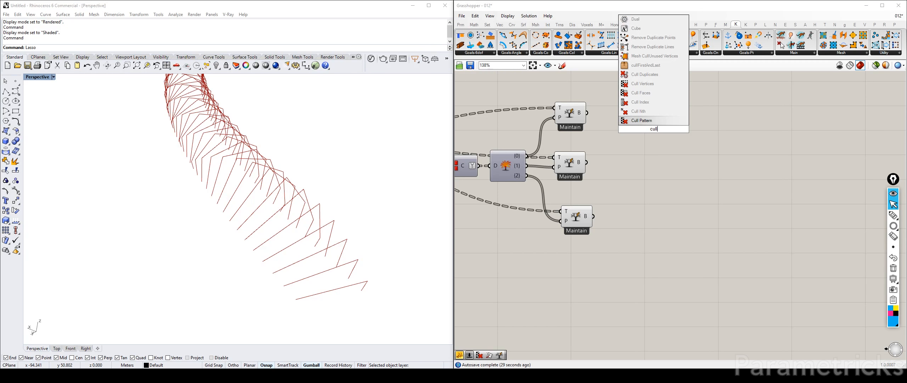
left_click(661, 102)
left_click_drag(587, 113, 649, 123)
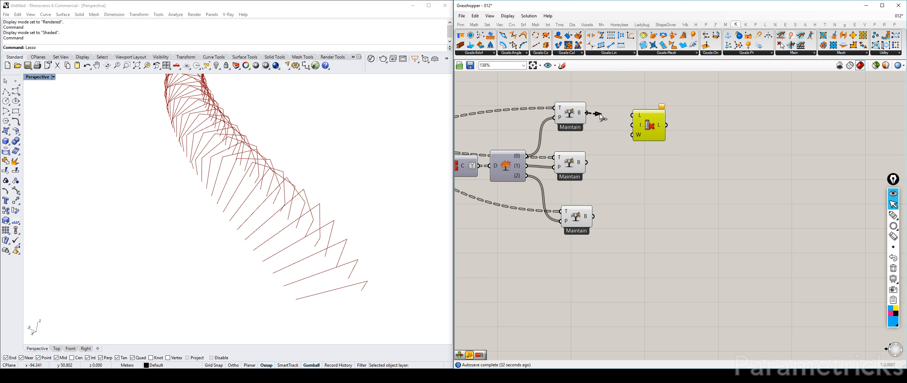
right_click(639, 124)
mouse_move(666, 205)
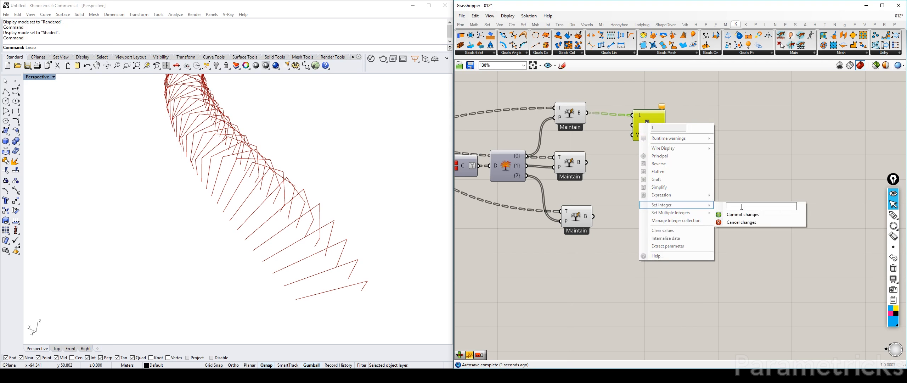
type("0")
left_click(743, 214)
left_click(585, 123)
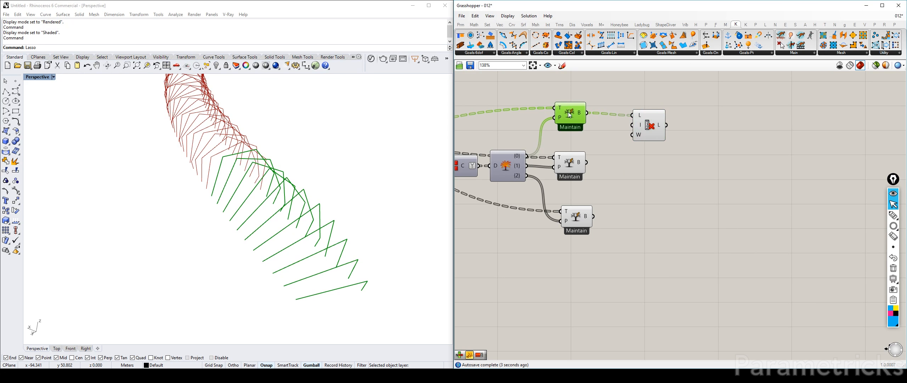
right_click_drag(363, 184, 298, 195)
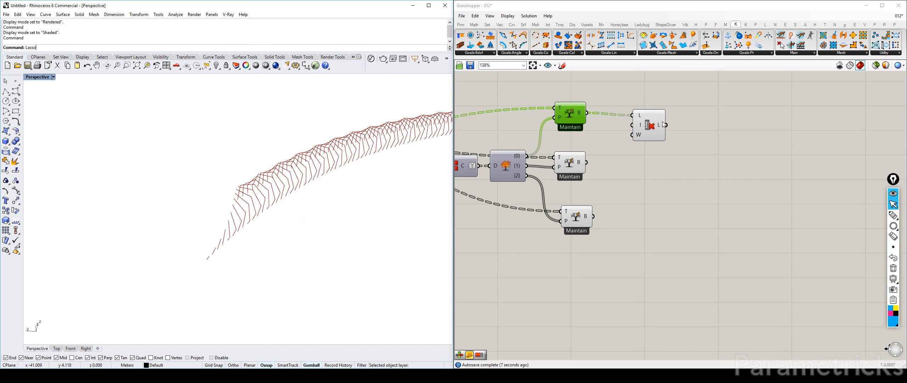
Duplicate the Cull Index component, check the third Tree Branch's rods in the perspective view and connect that branch to the copy's list input.
left_click_drag(649, 129, 648, 222, "alt")
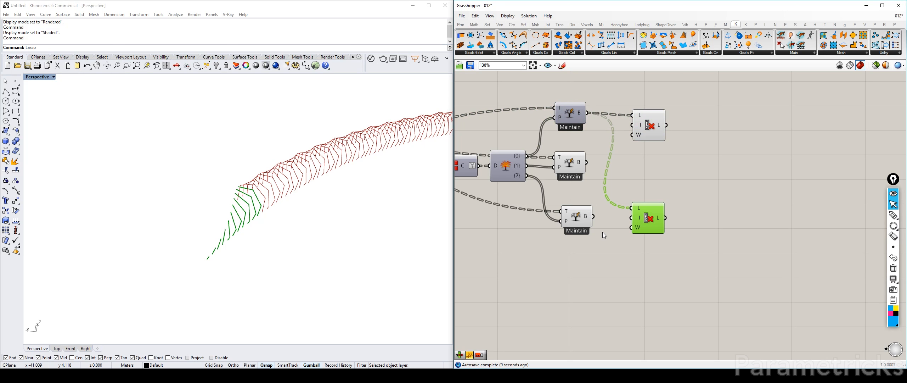
left_click(576, 216)
middle_click(578, 212)
left_click(597, 239)
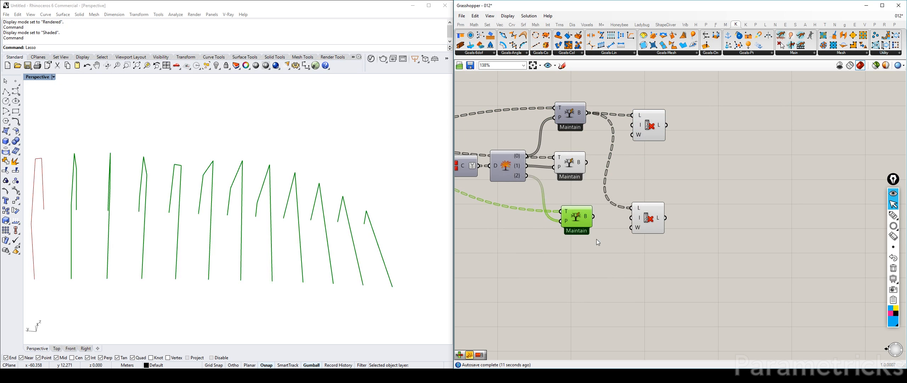
right_click_drag(427, 234, 422, 232)
right_click_drag(292, 226, 279, 226)
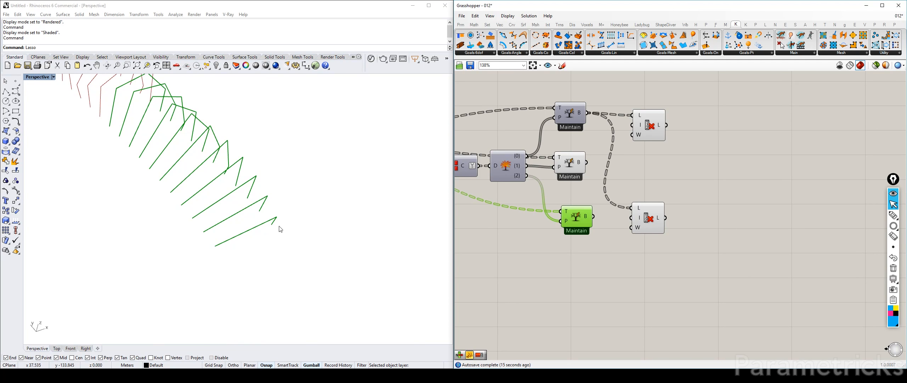
scroll(280, 227, "down", 10)
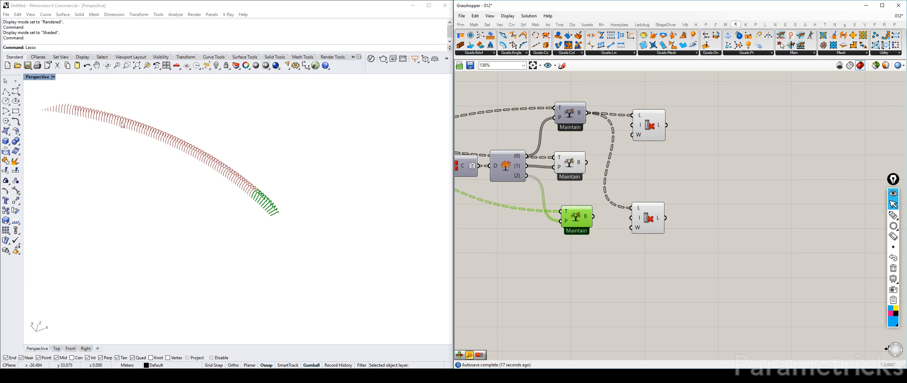
scroll(262, 192, "up", 8)
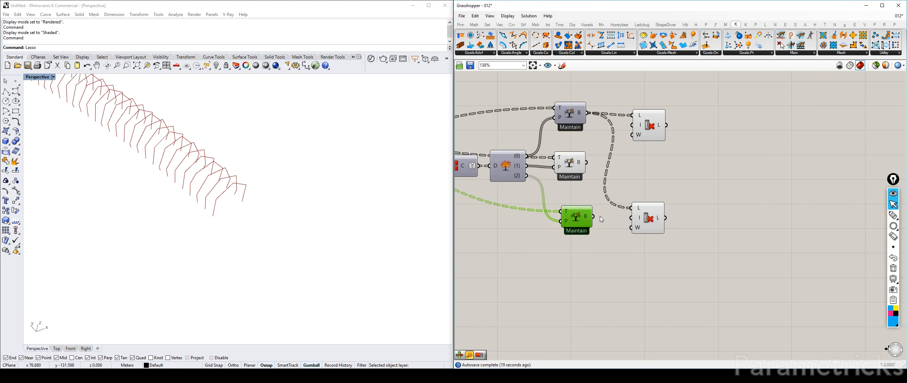
left_click_drag(594, 216, 632, 208)
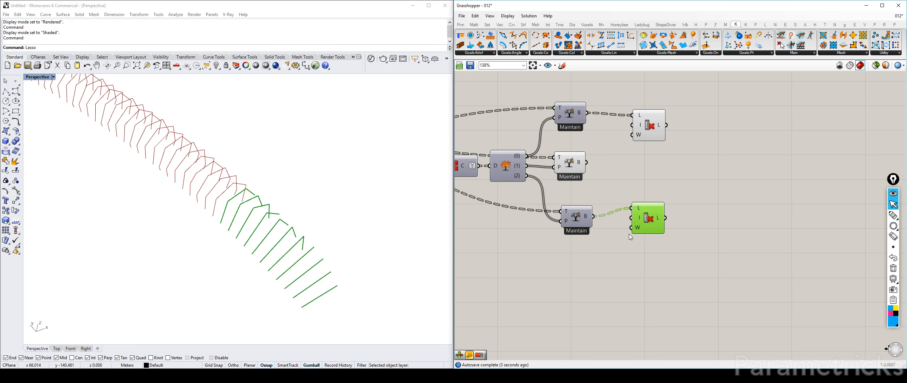
Reverse the list input of the second Cull Index component and check its rods in the perspective view.
right_click(637, 212)
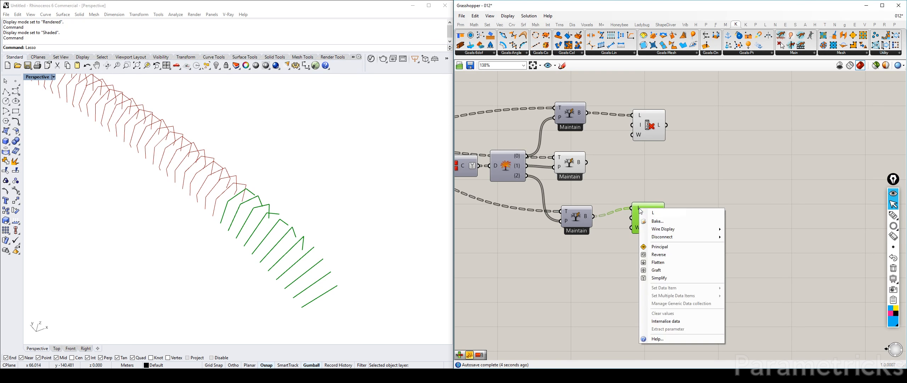
left_click(669, 253)
scroll(341, 265, "down", 10)
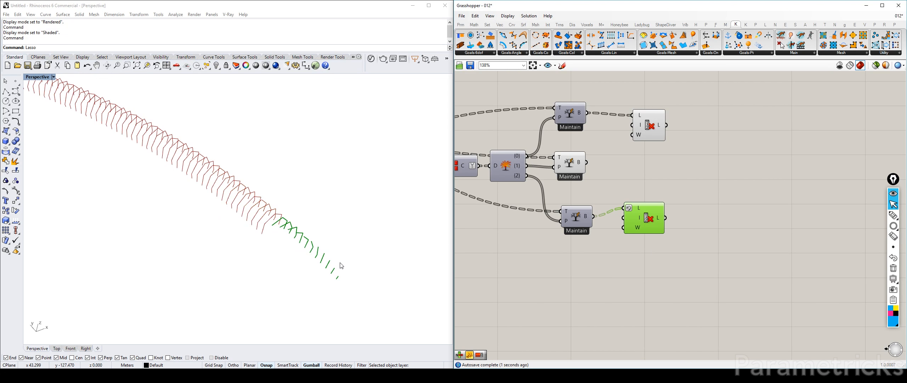
right_click_drag(341, 266, 342, 262)
Switch to IrfanView and examine the rods at the end of the helix bridge in the reference photo.
scroll(674, 179, "down", 5)
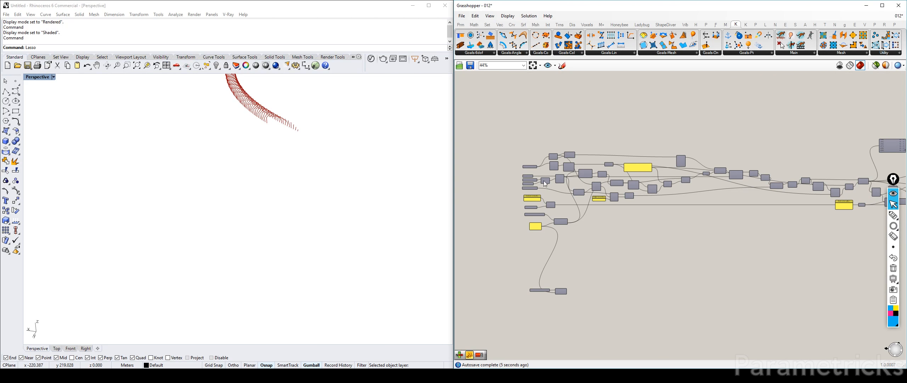
scroll(546, 181, "down", 4)
key("alt+Tab")
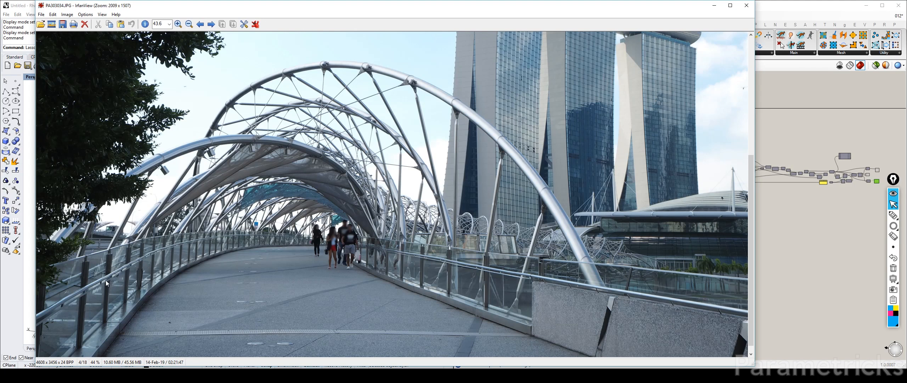
left_click(794, 100)
right_click_drag(551, 175, 698, 160)
right_click_drag(474, 110, 554, 120)
scroll(556, 120, "up", 4)
left_click(611, 128)
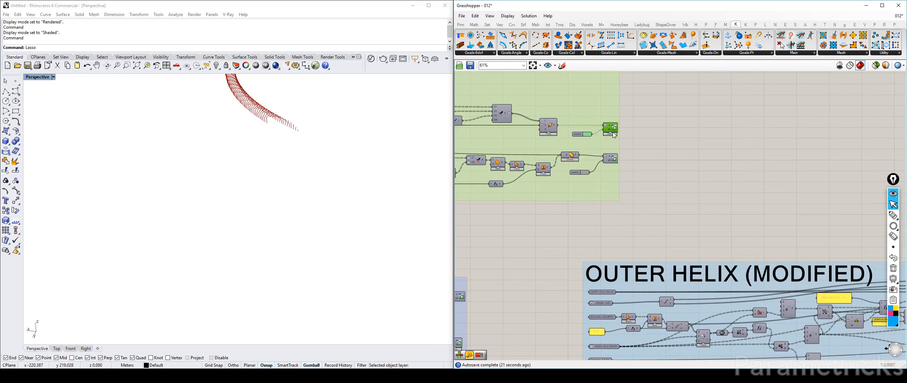
left_click(615, 160)
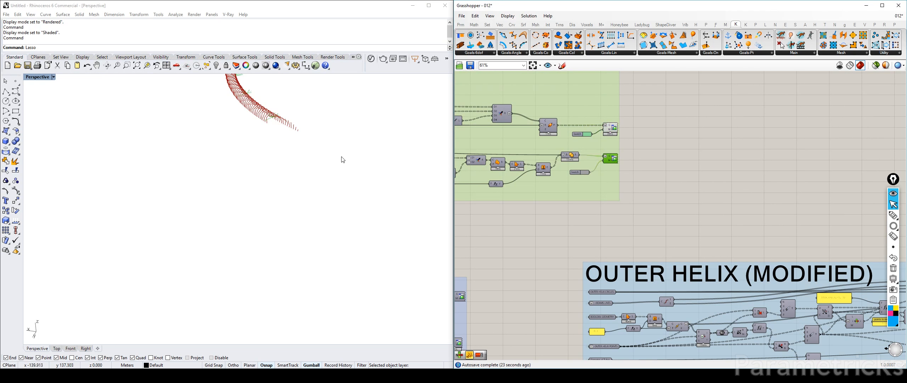
left_click(609, 126)
key("ctrl+q")
Show the outer helix tubes by enabling the preview of the custom preview component in the OUTER HELIX (MODIFIED) group.
right_click_drag(295, 149, 174, 133)
scroll(707, 182, "down", 3)
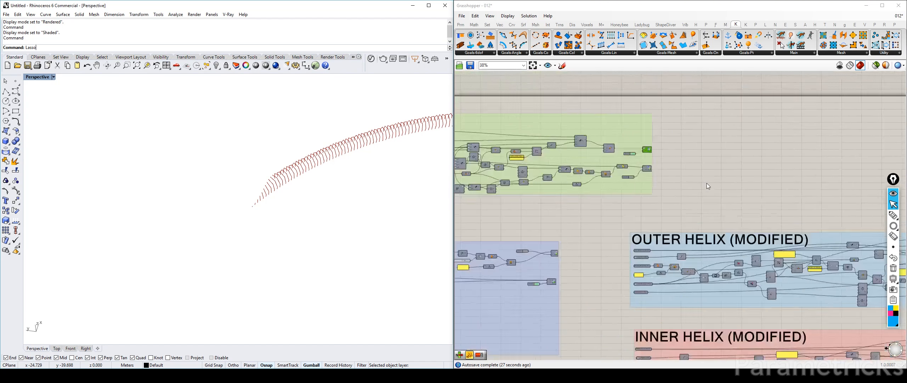
scroll(659, 177, "down", 5)
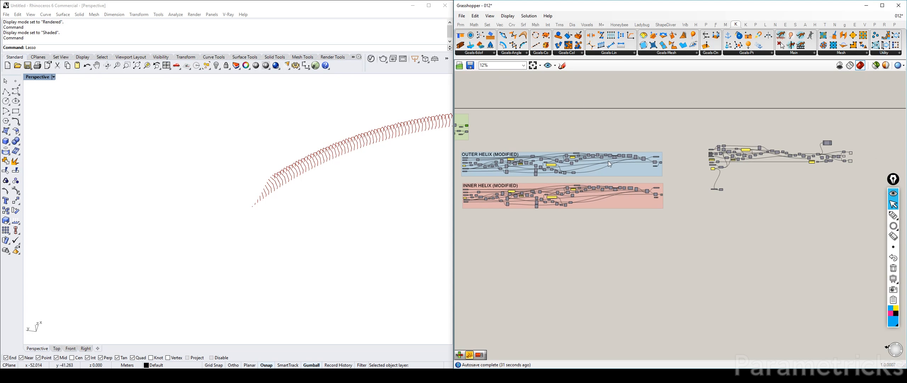
scroll(592, 159, "up", 8)
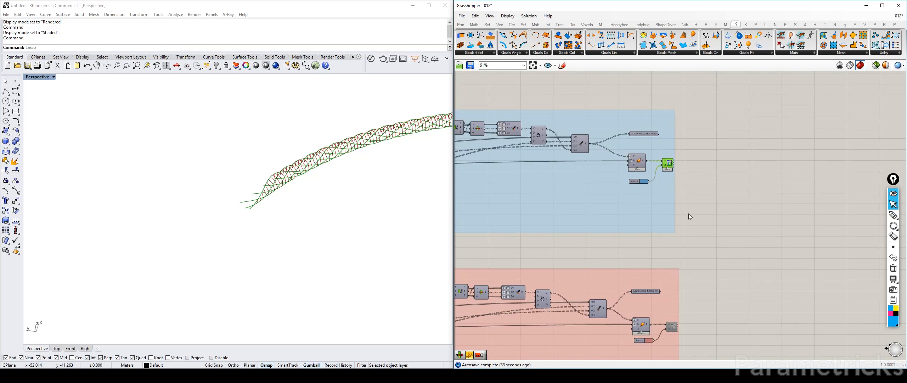
scroll(761, 186, "down", 3)
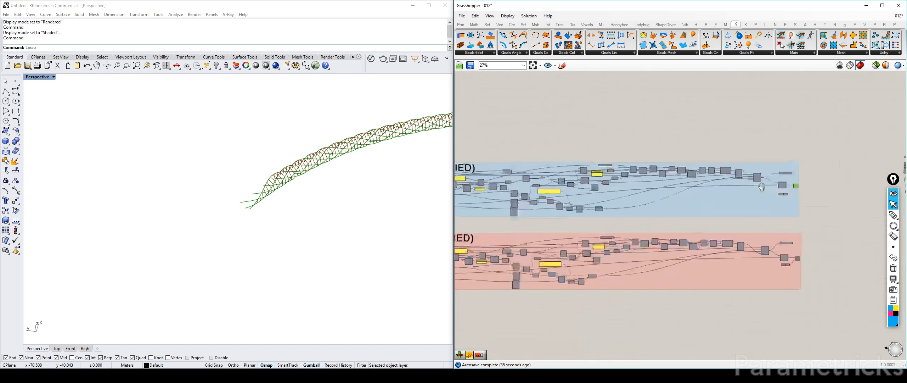
Show the deck and pod surfaces by enabling the preview of the lower custom preview component in the VIEWING PODS group.
right_click_drag(510, 165, 701, 161)
scroll(583, 135, "down", 2)
right_click_drag(581, 135, 782, 149)
right_click_drag(522, 146, 571, 163)
scroll(759, 164, "up", 4)
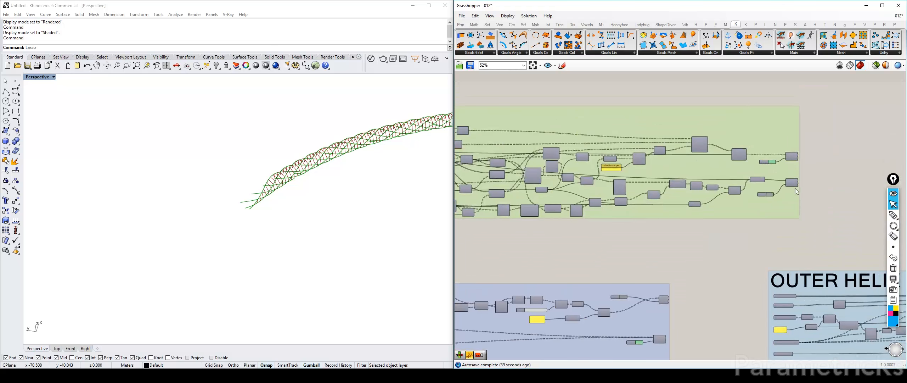
left_click(794, 184)
key("ctrl+q")
left_click(315, 209)
left_click(739, 182)
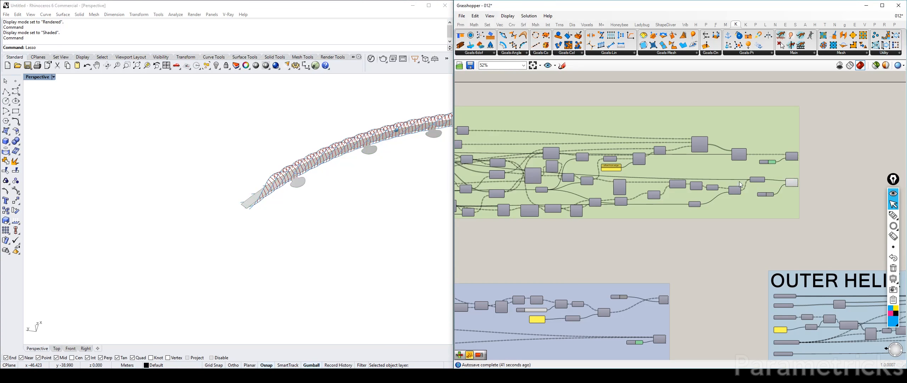
Select the first Cull Index component and examine its rods against the helix tubes and deck in the perspective view.
mouse_move(406, 168)
right_mouse_down()
mouse_move(450, 168)
mouse_move(364, 168)
mouse_move(397, 163)
right_mouse_up()
scroll(406, 168, "up", 4)
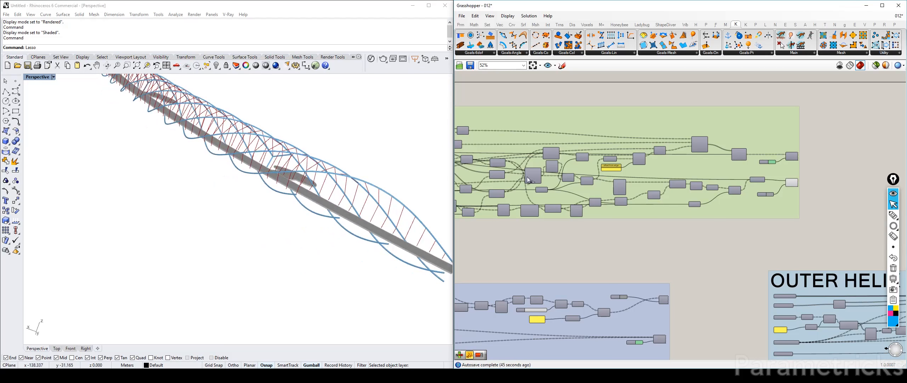
scroll(527, 179, "down", 4)
right_click_drag(801, 200, 524, 182)
right_click_drag(886, 166, 458, 143)
scroll(678, 221, "up", 7)
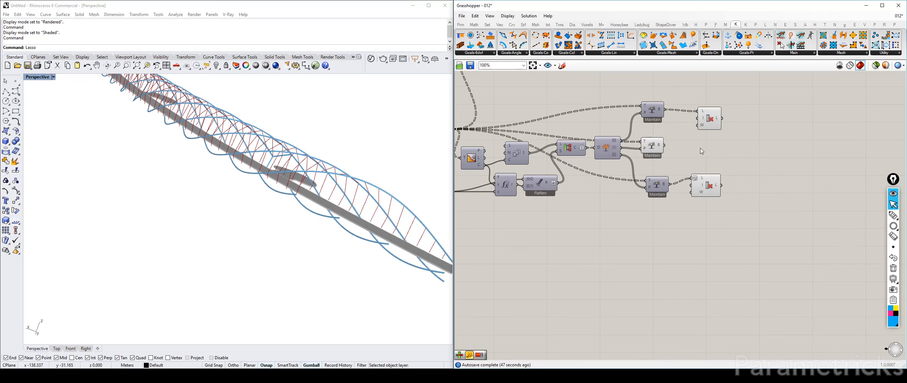
left_click(710, 122)
middle_click(719, 125)
left_click(736, 137)
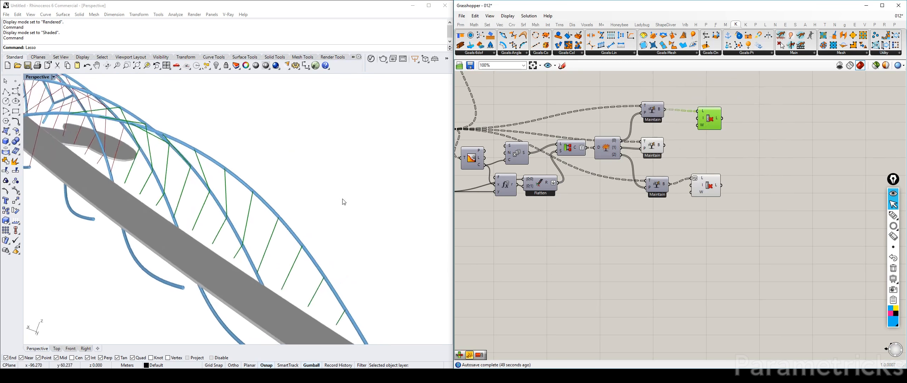
scroll(344, 202, "down", 5)
right_click_drag(343, 199, 331, 226)
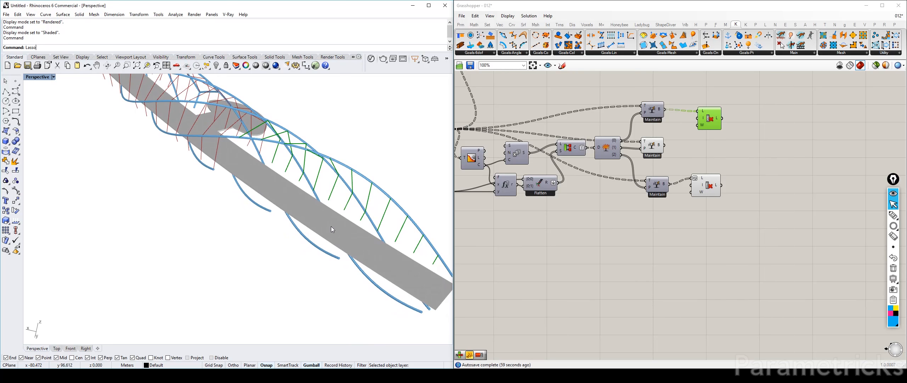
Move the {0} panel closer to the OUTER HELIX MODIFIED parameter.
scroll(581, 187, "down", 5)
right_click_drag(581, 188, 778, 158)
scroll(546, 148, "up", 8)
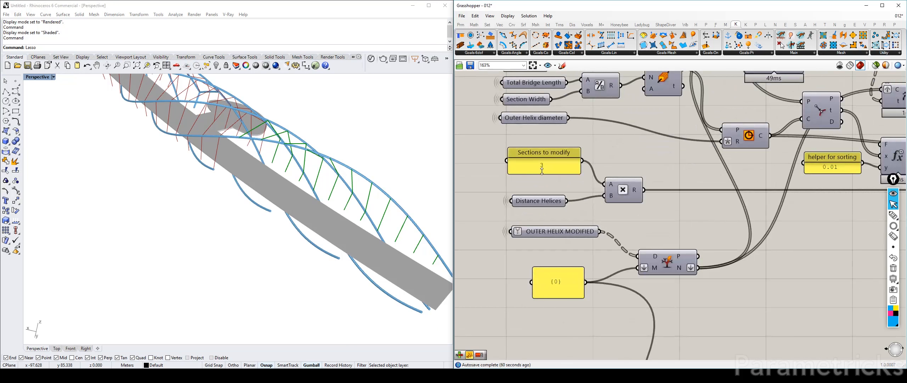
left_click_drag(555, 270, 549, 248)
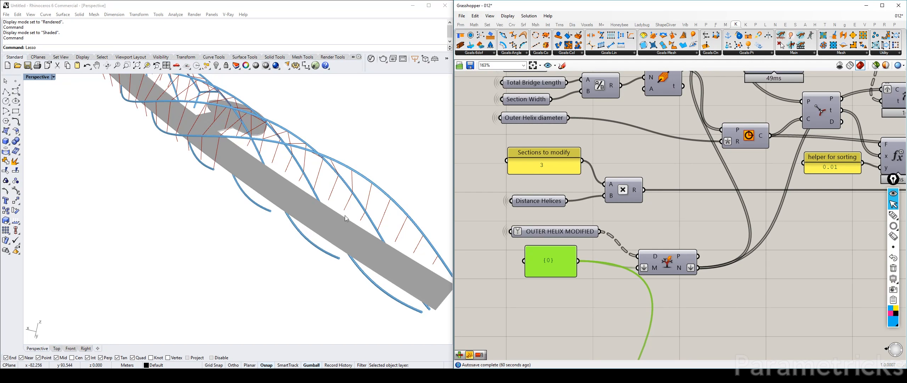
Show the beams along the bridge by enabling the preview of the custom preview component in the Deck / Horizontal beams group.
right_click_drag(344, 215, 387, 206)
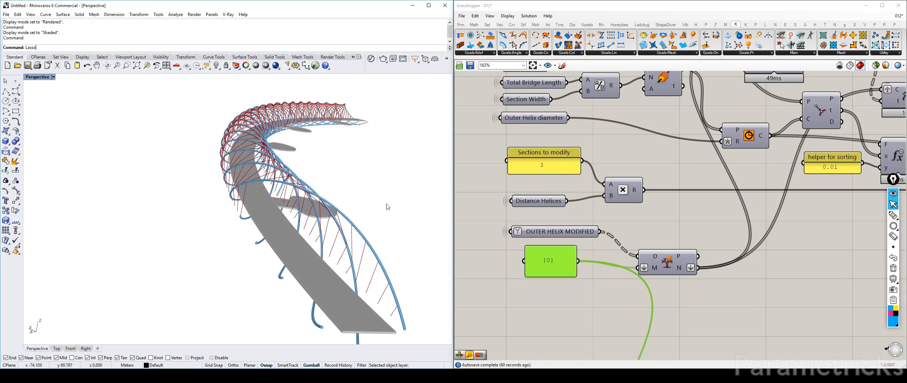
scroll(578, 160, "down", 8)
right_click_drag(578, 160, 779, 210)
scroll(621, 152, "down", 3)
right_click_drag(622, 152, 780, 150)
right_click_drag(567, 143, 727, 139)
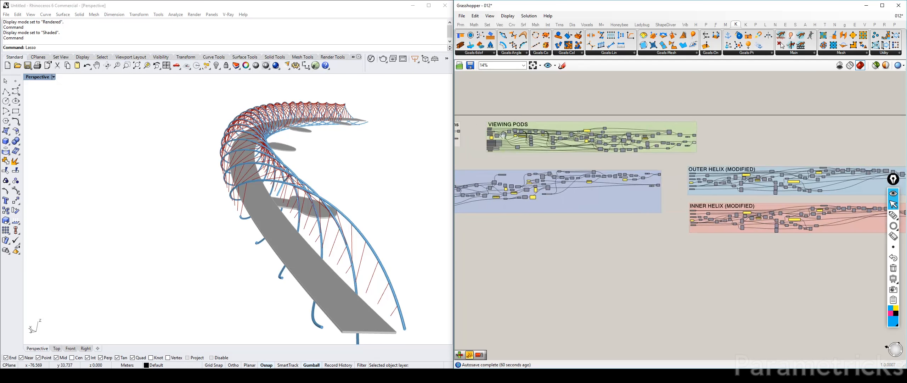
scroll(503, 134, "up", 10)
left_click(626, 136)
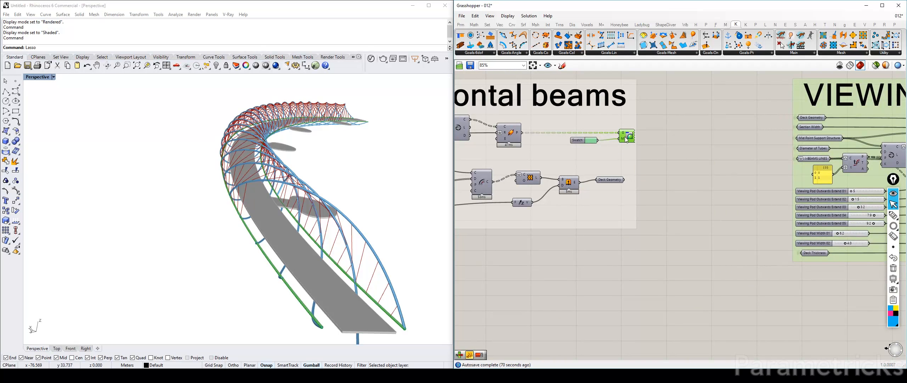
Show the cross beams under the deck by enabling the preview of the custom preview component in the group with the BEAMS LINES parameters.
scroll(673, 176, "down", 4)
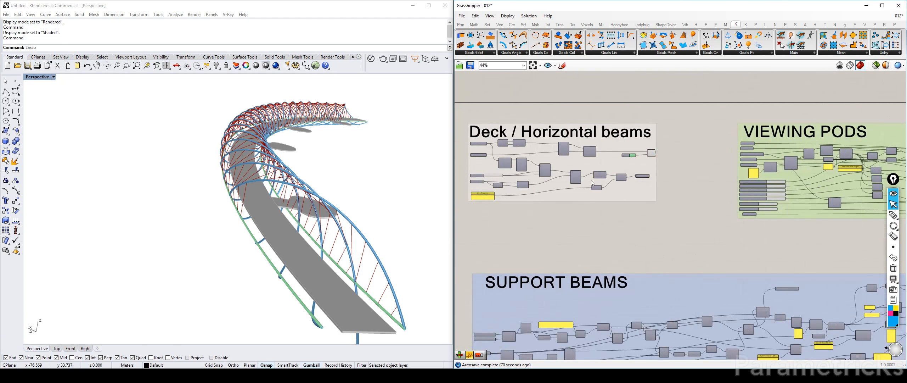
scroll(705, 212, "down", 4)
right_click_drag(826, 202, 596, 193)
scroll(673, 188, "up", 4)
right_click_drag(880, 180, 650, 178)
scroll(634, 187, "up", 3)
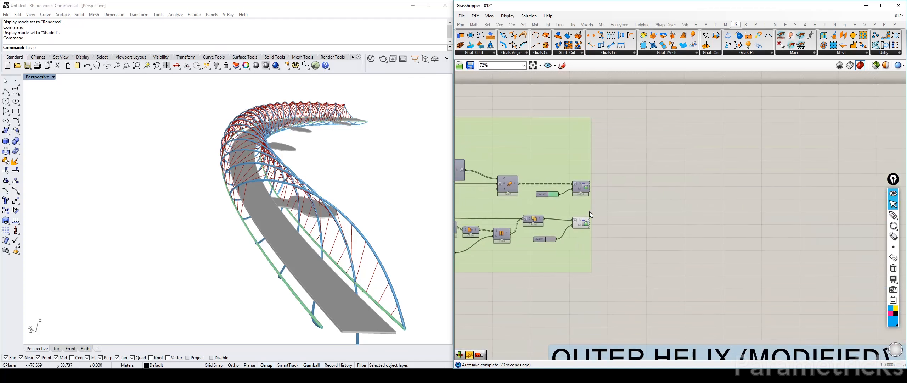
scroll(729, 179, "down", 8)
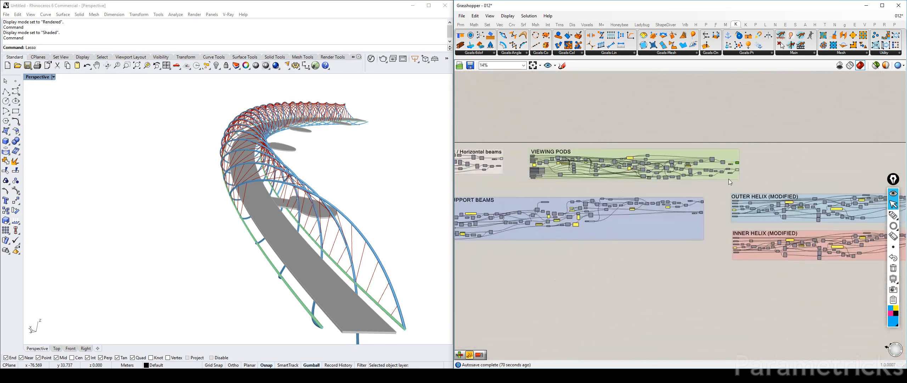
right_click_drag(728, 179, 897, 168)
right_click_drag(496, 152, 639, 159)
scroll(650, 154, "up", 5)
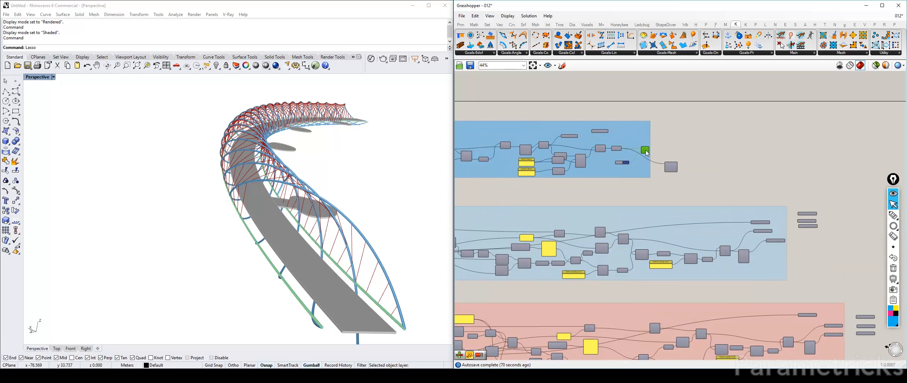
key("ctrl+q")
left_click(710, 148)
scroll(693, 182, "down", 10)
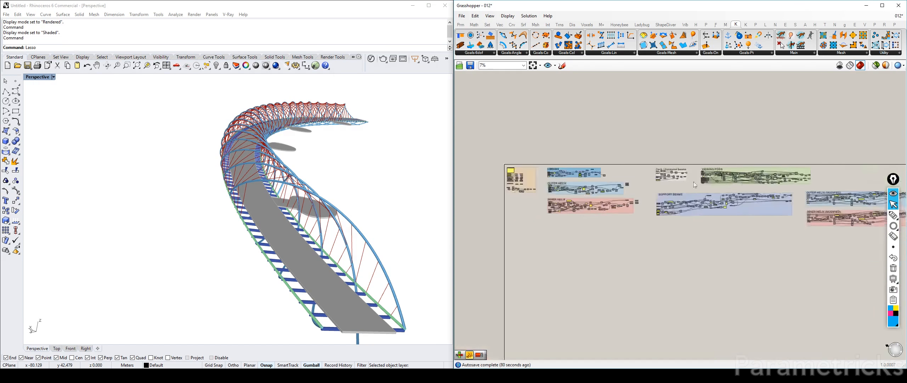
Lighten the blue colour swatch of the cross beams' preview to saturation 39 and value 86.
right_click_drag(439, 177, 408, 178)
right_click_drag(676, 169, 879, 157)
scroll(635, 158, "down", 2)
scroll(621, 174, "up", 10)
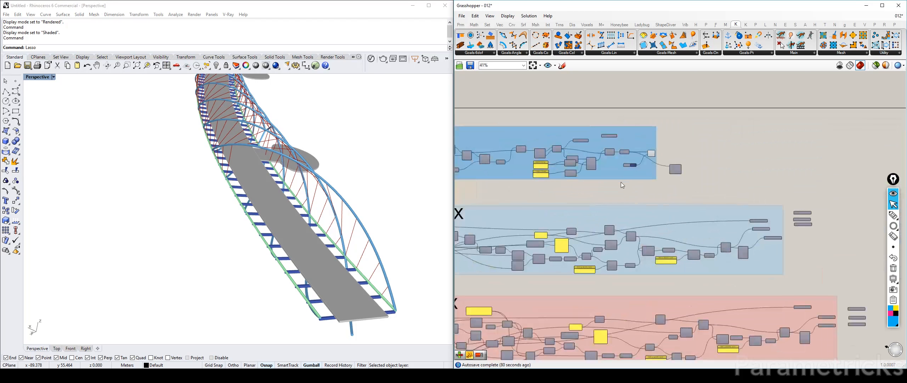
left_click(639, 151)
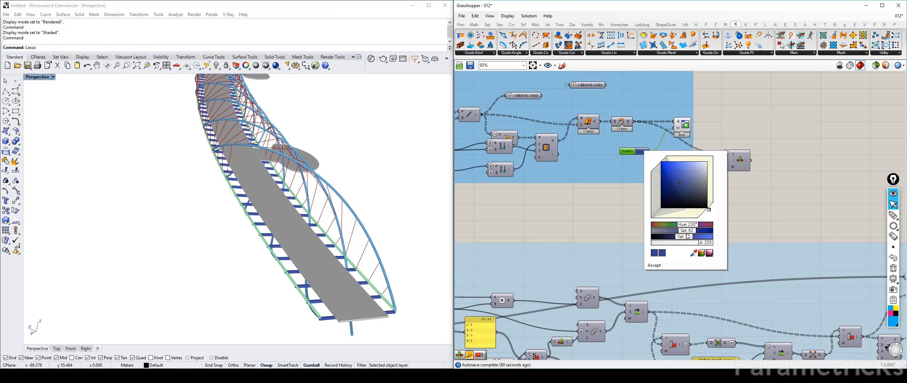
mouse_move(685, 240)
left_mouse_down()
mouse_move(697, 239)
mouse_move(678, 234)
left_mouse_up()
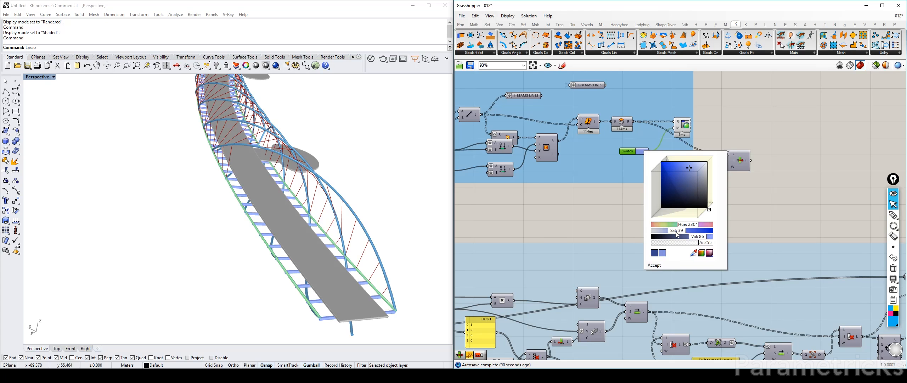
left_click(639, 206)
Highlight the rods of the upper Cull Index component and examine them at the near end of the bridge.
scroll(682, 165, "down", 7)
right_click_drag(746, 171, 514, 178)
right_click_drag(829, 170, 514, 174)
right_click_drag(833, 143, 512, 106)
right_click_drag(872, 155, 648, 146)
scroll(737, 177, "up", 7)
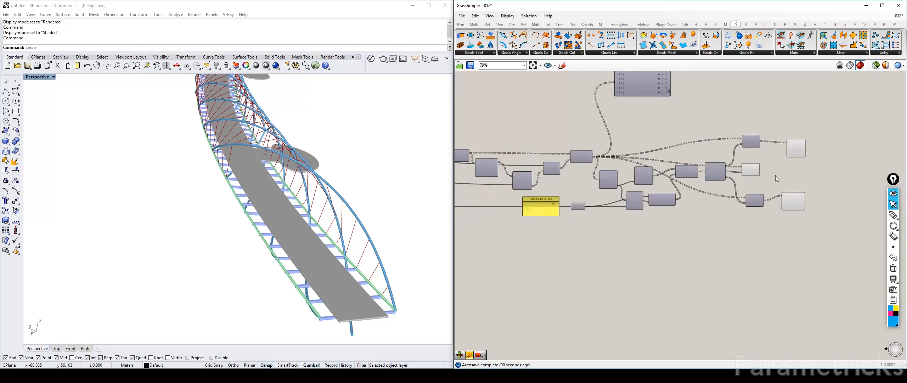
left_click(797, 147)
middle_click(797, 147)
left_click(819, 166)
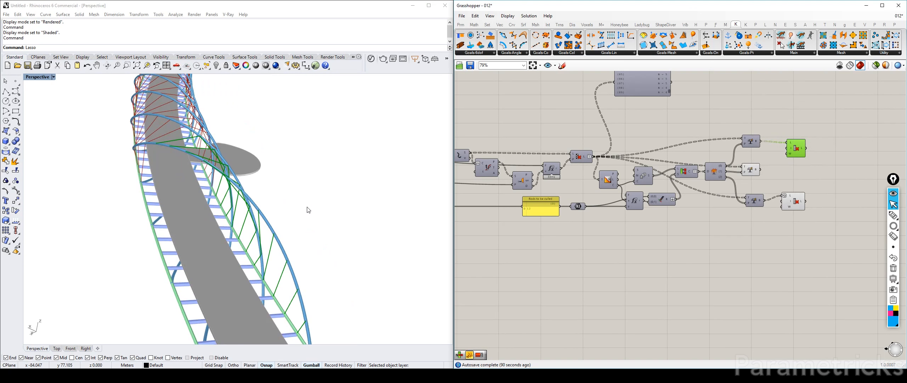
right_click_drag(307, 209, 360, 255)
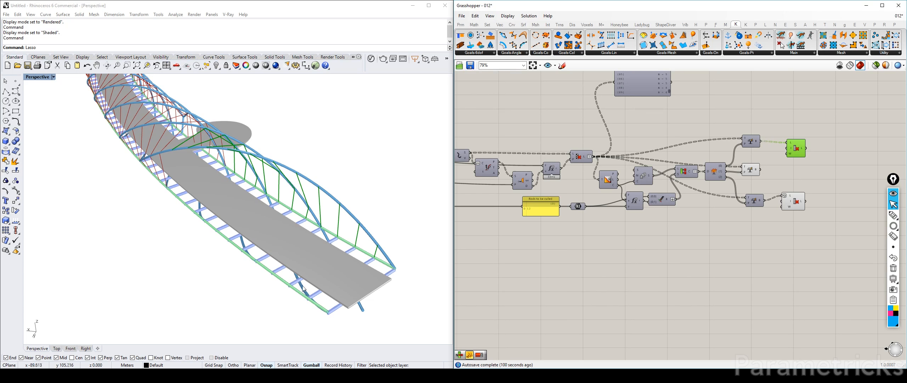
Annotate the perspective view with a blue arrow at a cross beam beside the deck and the number 12.
left_click(893, 216)
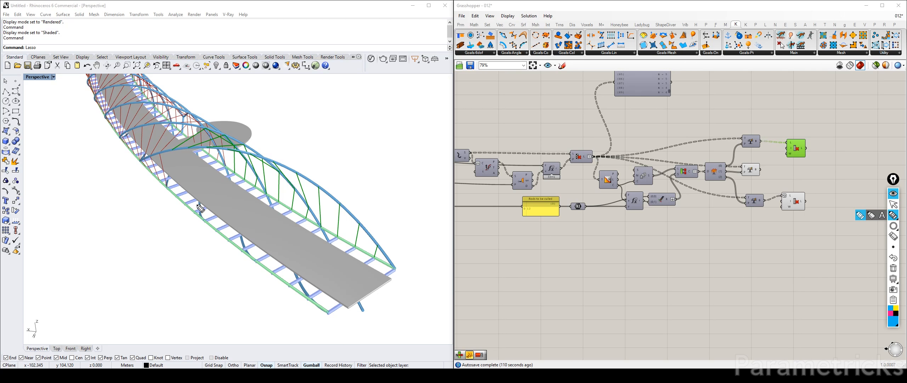
left_click_drag(198, 206, 196, 204)
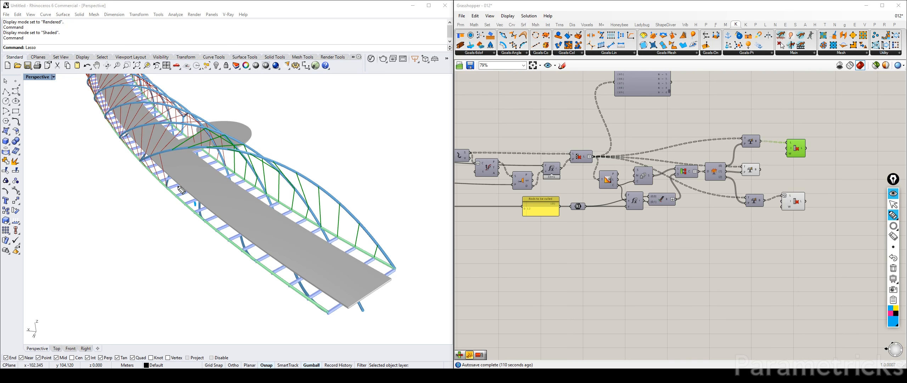
left_click_drag(173, 191, 148, 201)
mouse_move(140, 208)
left_mouse_down()
mouse_move(140, 224)
mouse_move(171, 226)
left_mouse_up()
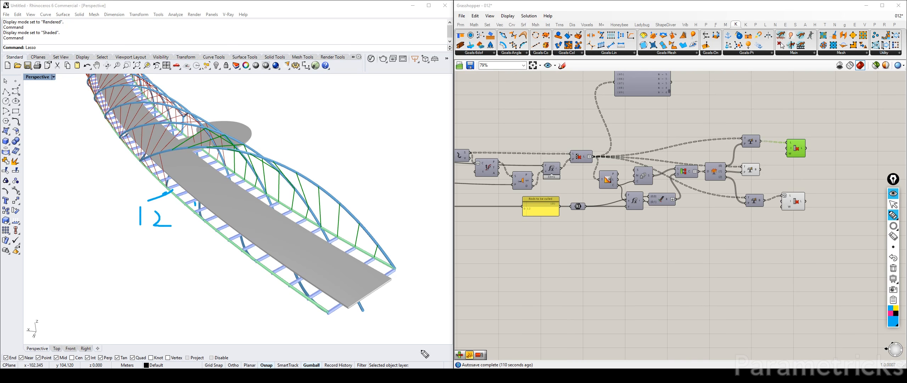
left_click(893, 205)
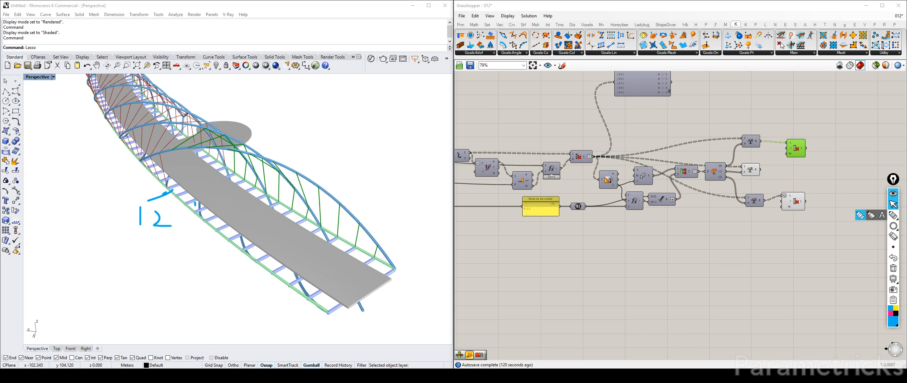
Switch to the reference bridge photo in IrfanView, mark details on it in pink, clear all annotations and return to the model.
key("alt+Tab")
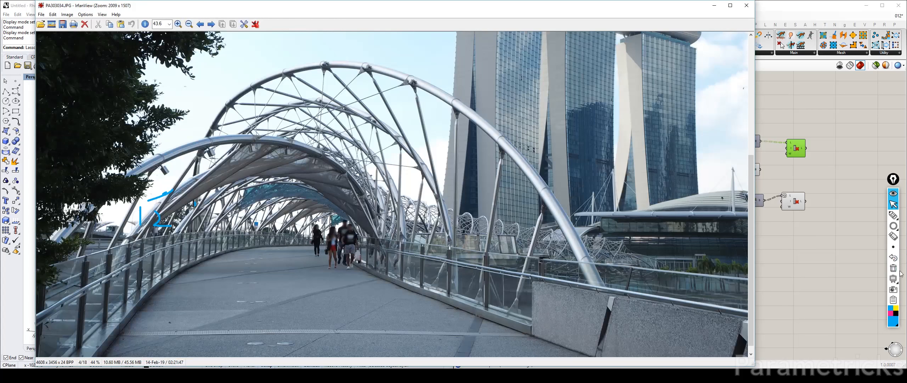
left_click(891, 313)
left_click(893, 215)
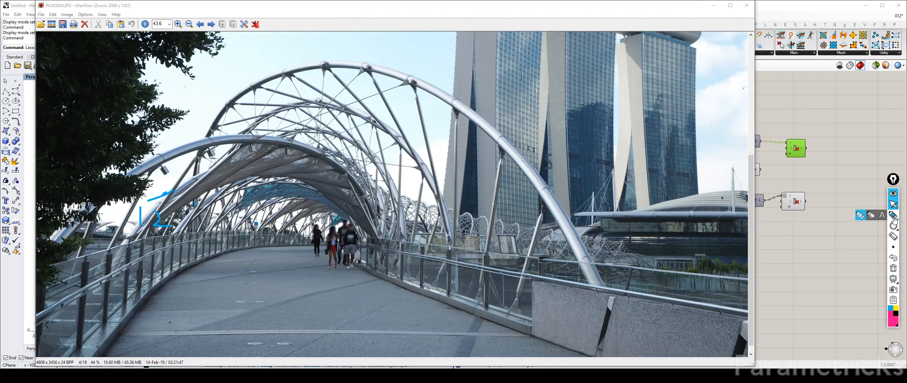
left_click_drag(605, 329, 603, 321)
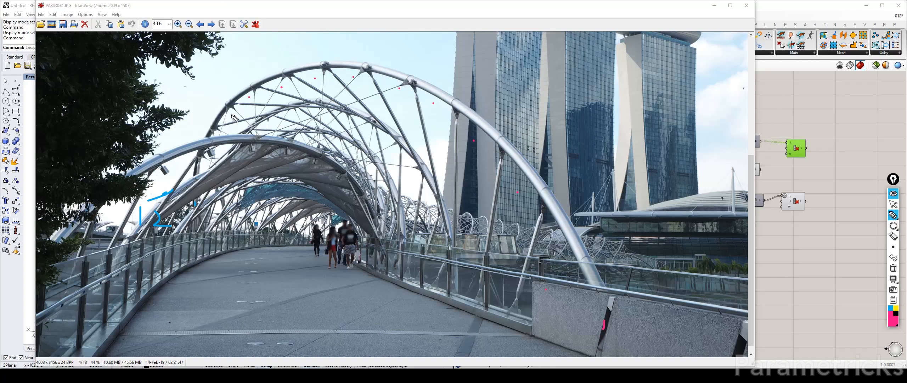
left_click_drag(186, 166, 221, 149)
left_click(893, 268)
left_click(894, 204)
key("Escape")
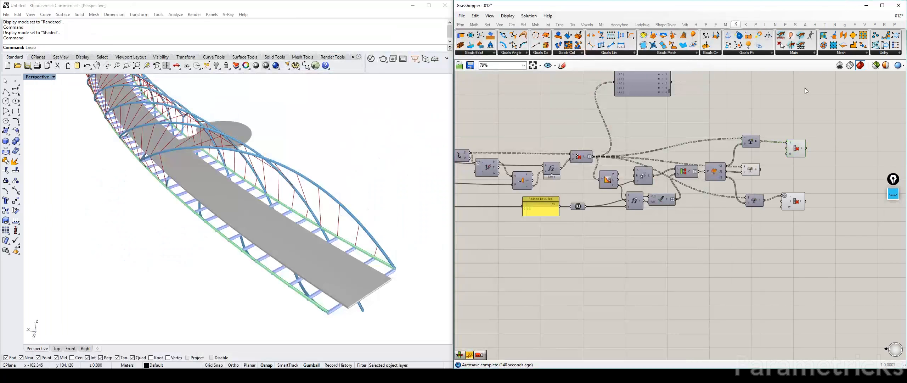
Select the middle Tree Branch component and examine its rods along the bridge and around the near end of the deck.
left_click(807, 91)
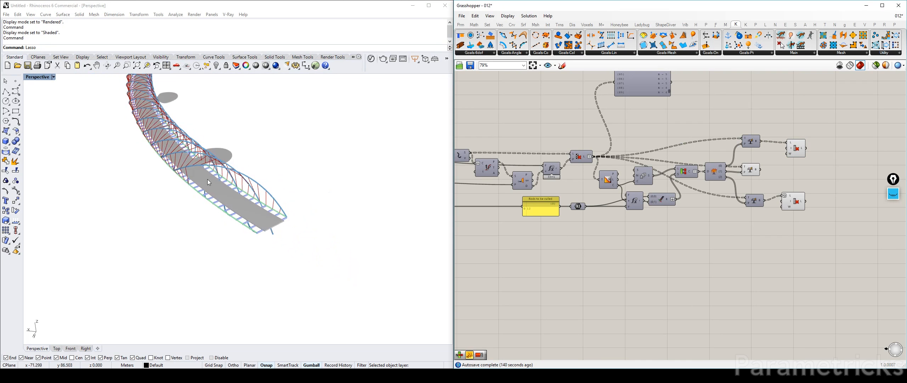
scroll(729, 207, "up", 3)
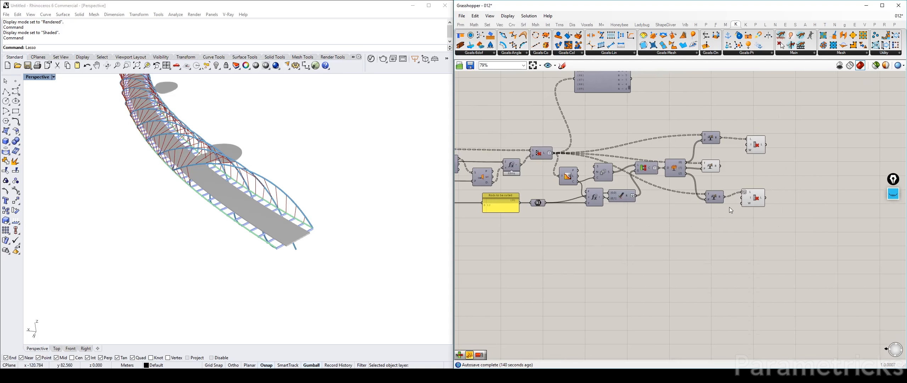
left_click(728, 160)
scroll(318, 154, "down", 5)
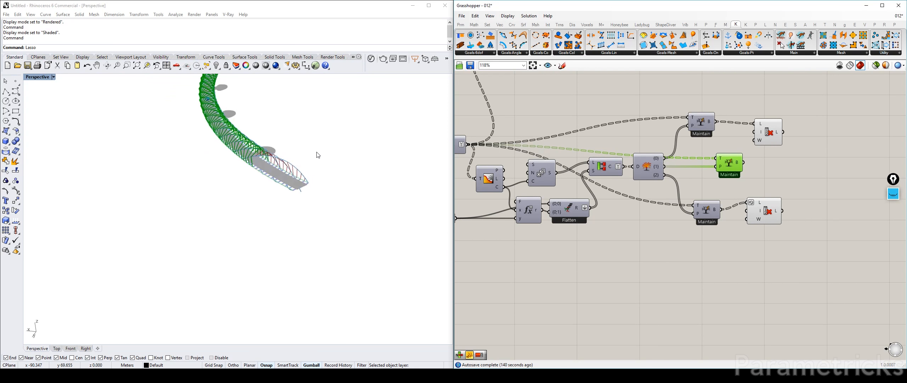
right_click_drag(318, 155, 308, 208)
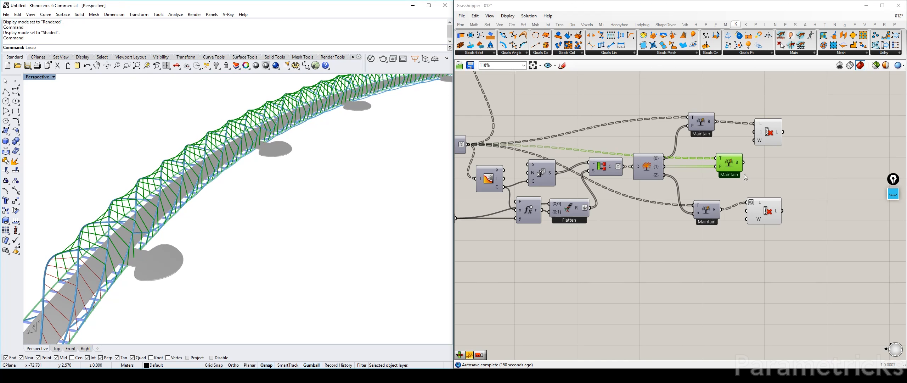
right_click_drag(163, 254, 118, 248)
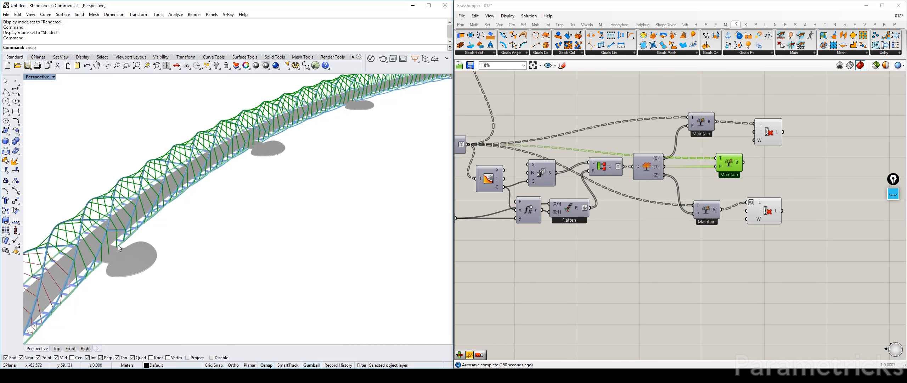
scroll(360, 94, "down", 5)
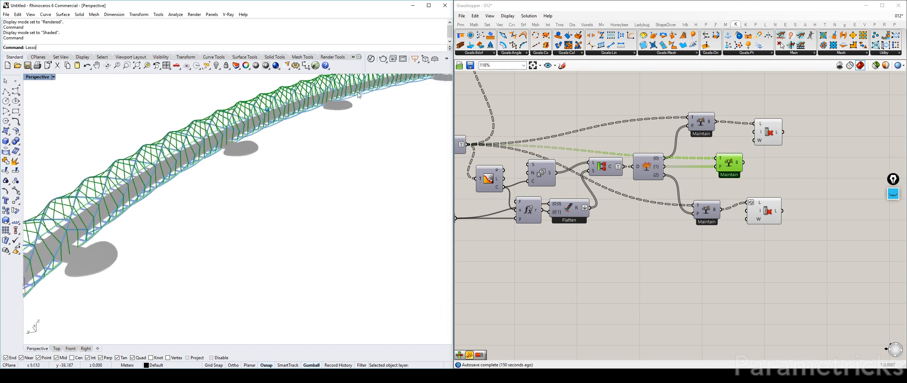
scroll(241, 206, "up", 5)
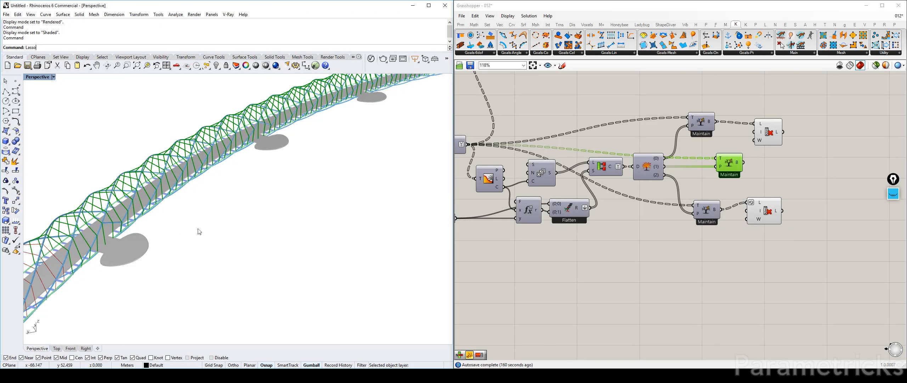
scroll(241, 226, "down", 5)
scroll(709, 163, "down", 6)
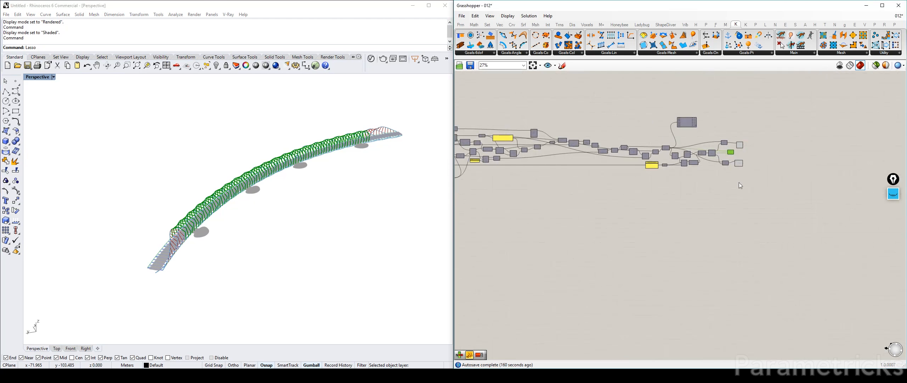
scroll(171, 224, "up", 8)
scroll(198, 252, "down", 3)
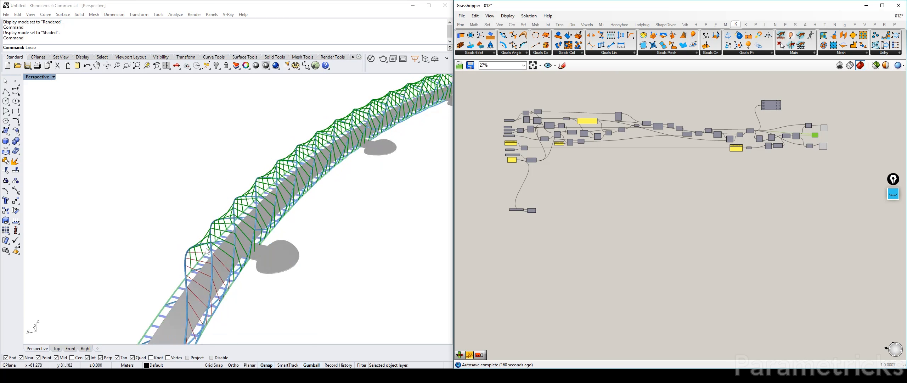
right_click_drag(203, 250, 213, 219)
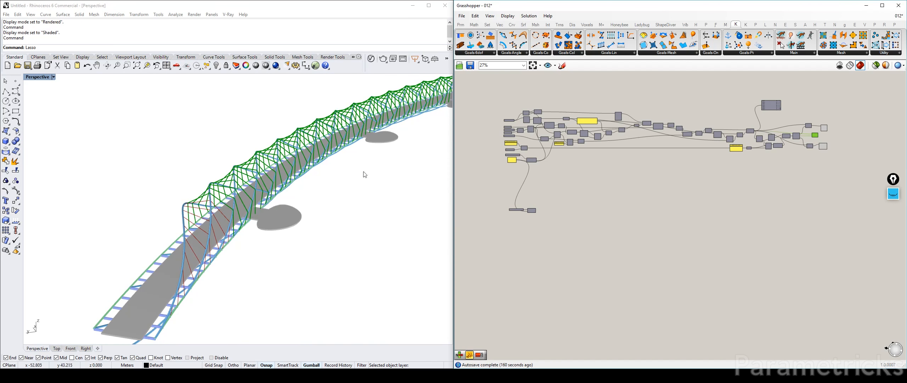
right_click_drag(254, 261, 350, 187)
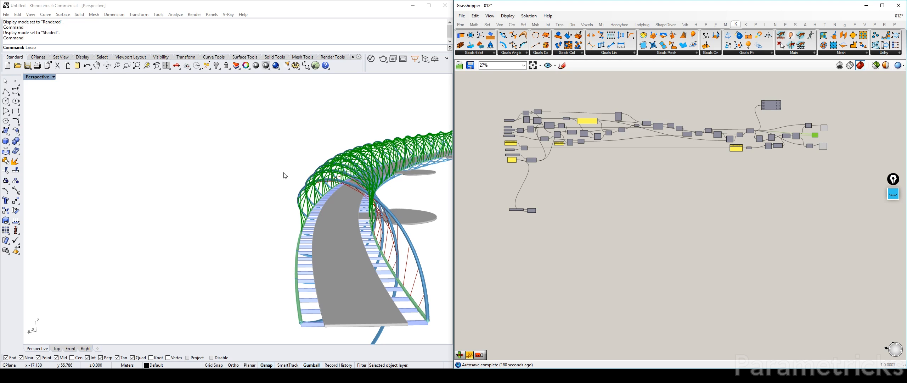
left_click(652, 191)
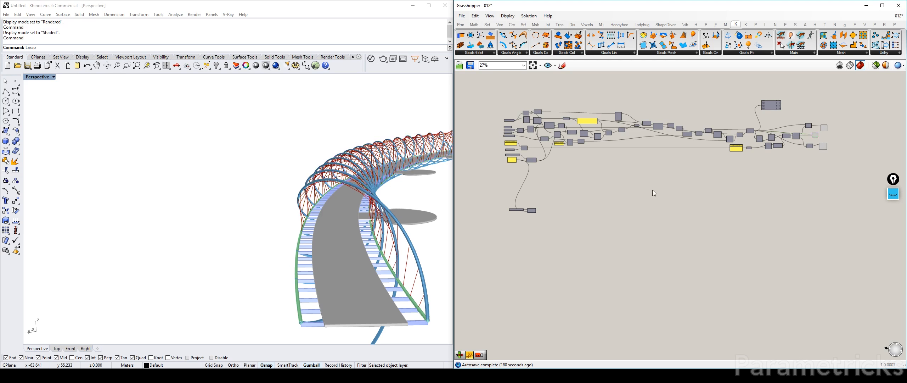
Delete the data tree viewer above the rods definition that is wired to the cull component's output.
scroll(655, 191, "up", 4)
right_click_drag(694, 135, 600, 170)
left_click(595, 153)
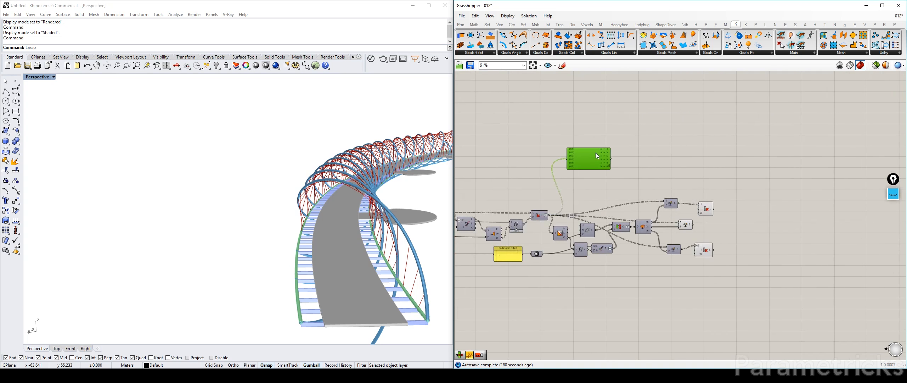
key("Delete")
Review the rods definition from its input parameters through the Rods to be culled panel to the Tree Branch components.
scroll(689, 202, "up", 3)
scroll(736, 125, "down", 4)
right_click_drag(689, 203, 870, 123)
right_click_drag(562, 142, 694, 132)
scroll(536, 126, "up", 3)
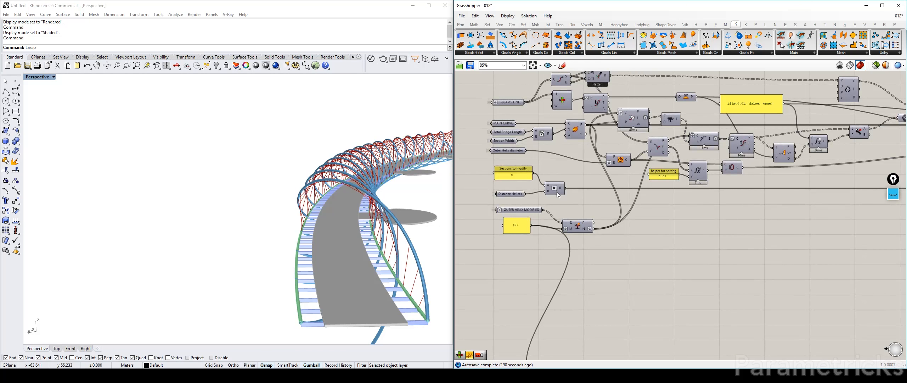
left_click(578, 227)
scroll(577, 227, "up", 3)
scroll(587, 212, "down", 6)
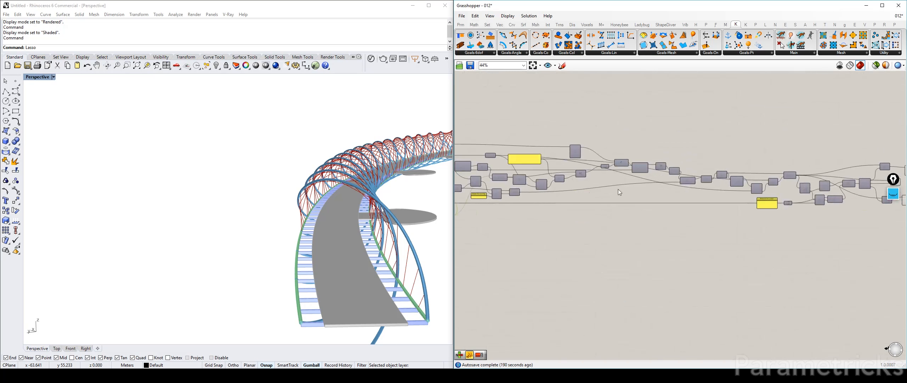
scroll(602, 167, "up", 3)
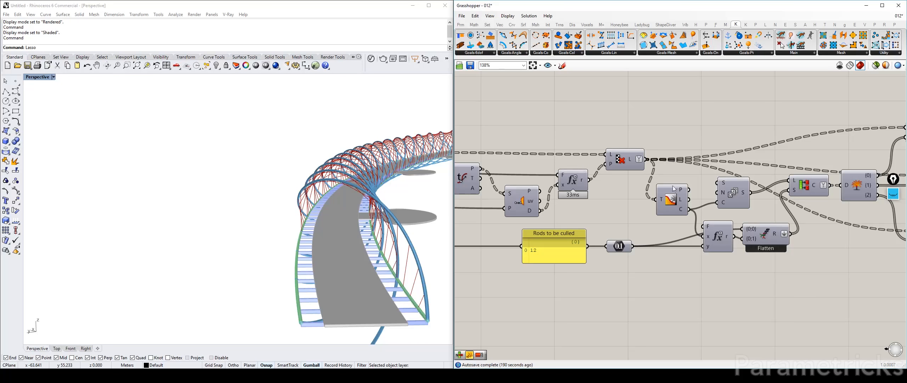
scroll(598, 158, "up", 2)
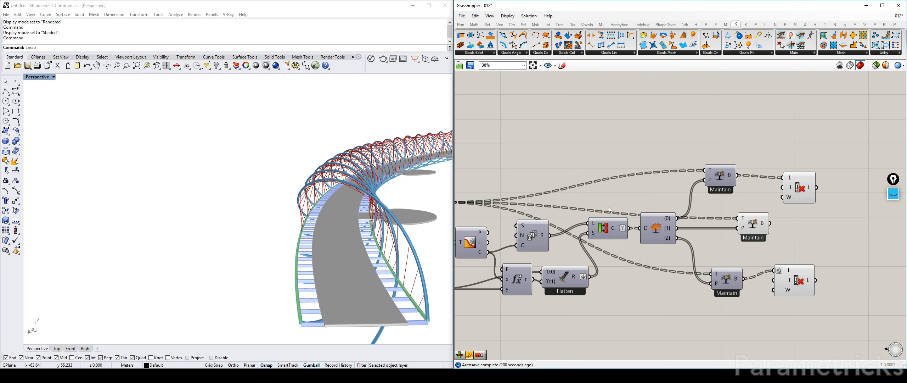
Space out the Series, expression, Tree Branch and Cull Index components at the end of the rods definition.
left_click_drag(539, 237, 539, 224)
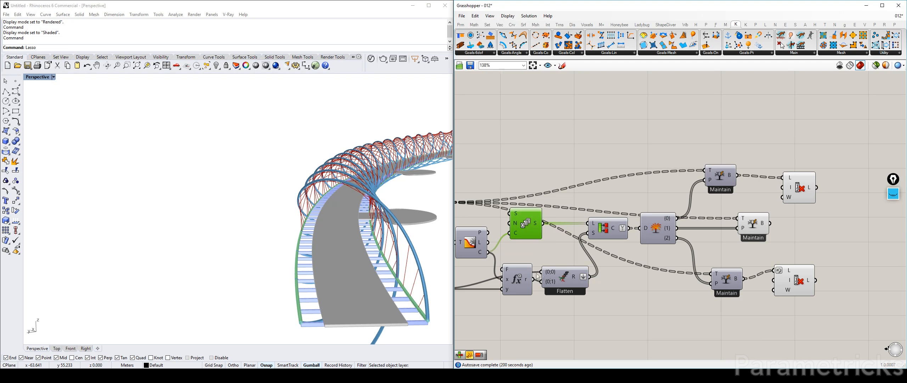
left_click_drag(526, 275, 518, 293)
right_click_drag(753, 225, 633, 223)
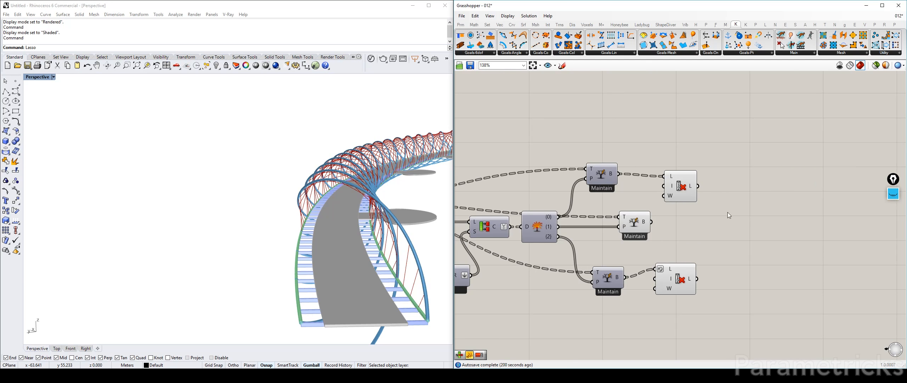
left_click_drag(635, 227, 655, 227)
left_click_drag(679, 191, 678, 174)
left_click_drag(604, 185, 604, 169)
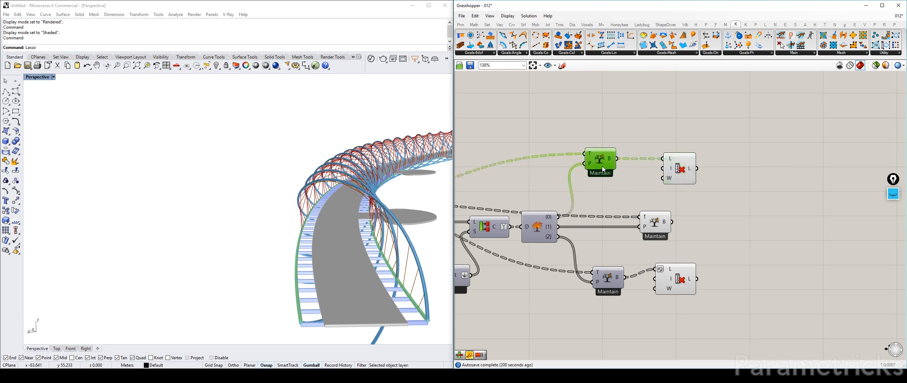
left_click_drag(607, 279, 604, 283)
left_click_drag(675, 275, 687, 289)
left_click(747, 236)
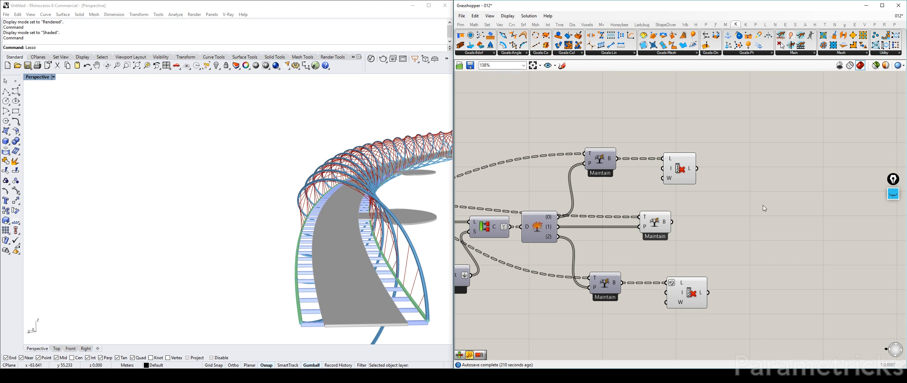
Move the middle Tree Branch component into line with the two Cull Index components and deselect it.
scroll(375, 206, "down", 10)
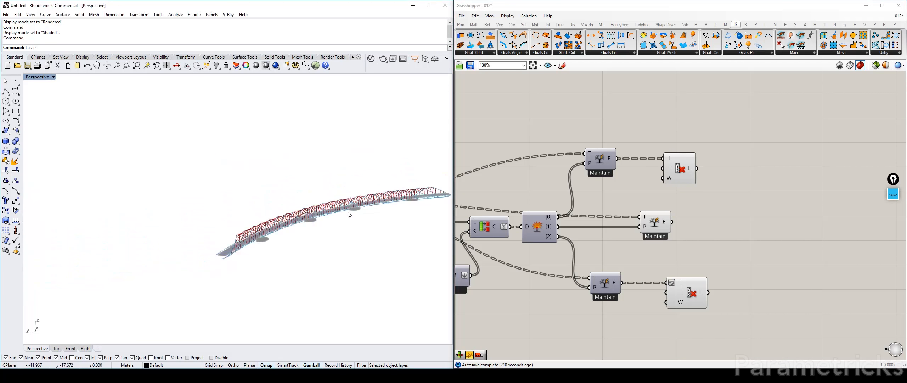
scroll(265, 230, "up", 8)
scroll(258, 233, "down", 5)
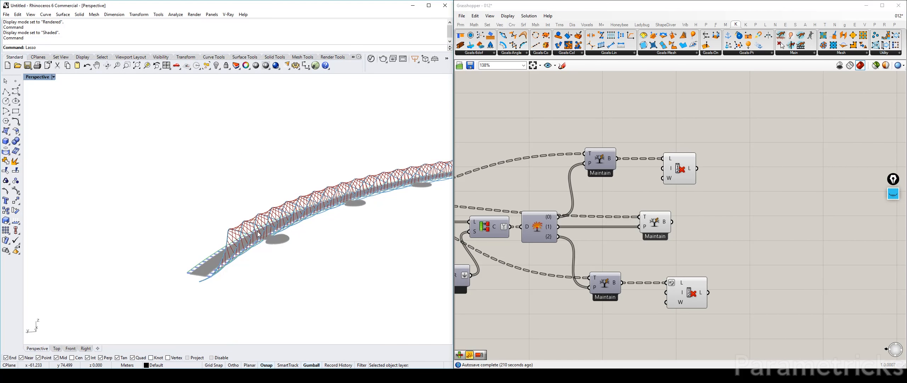
scroll(259, 234, "up", 4)
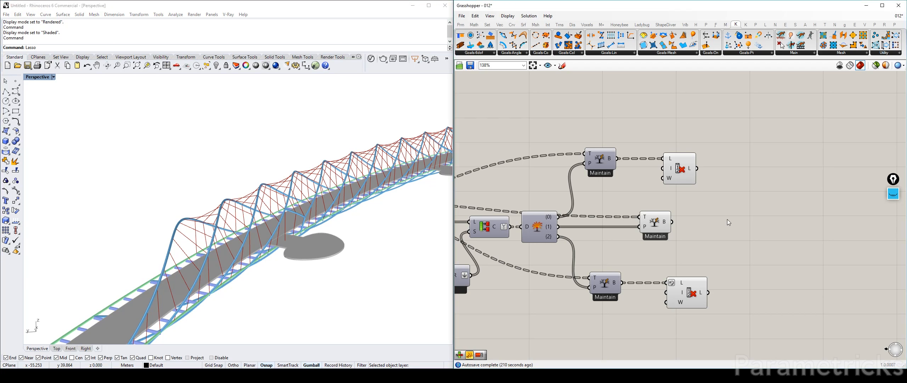
left_click_drag(664, 226, 687, 225)
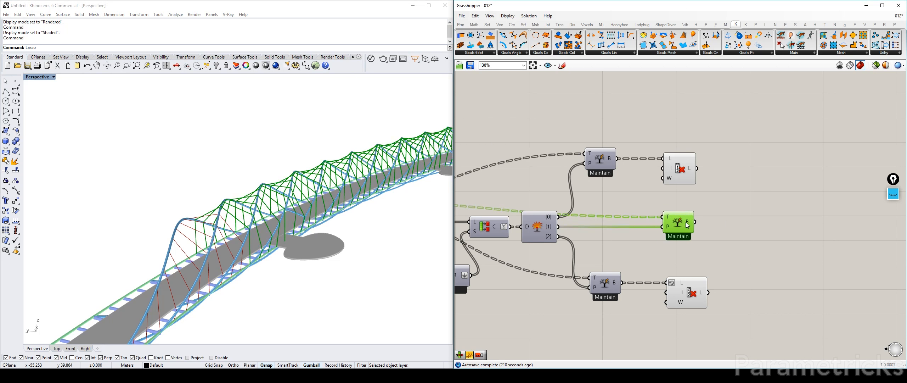
mouse_move(687, 225)
left_click(734, 215)
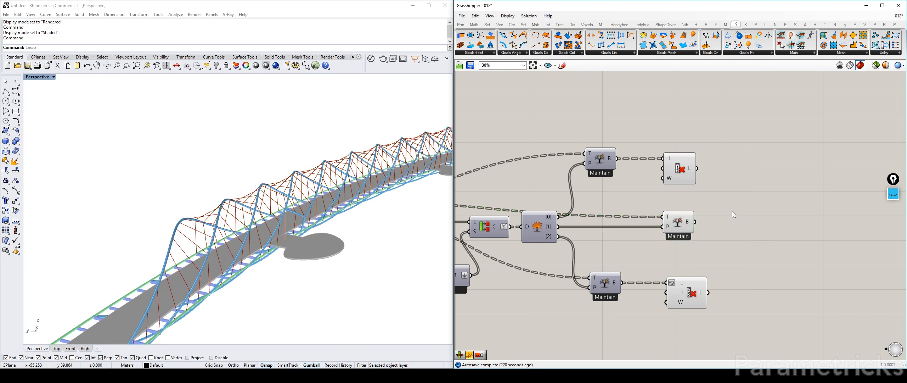